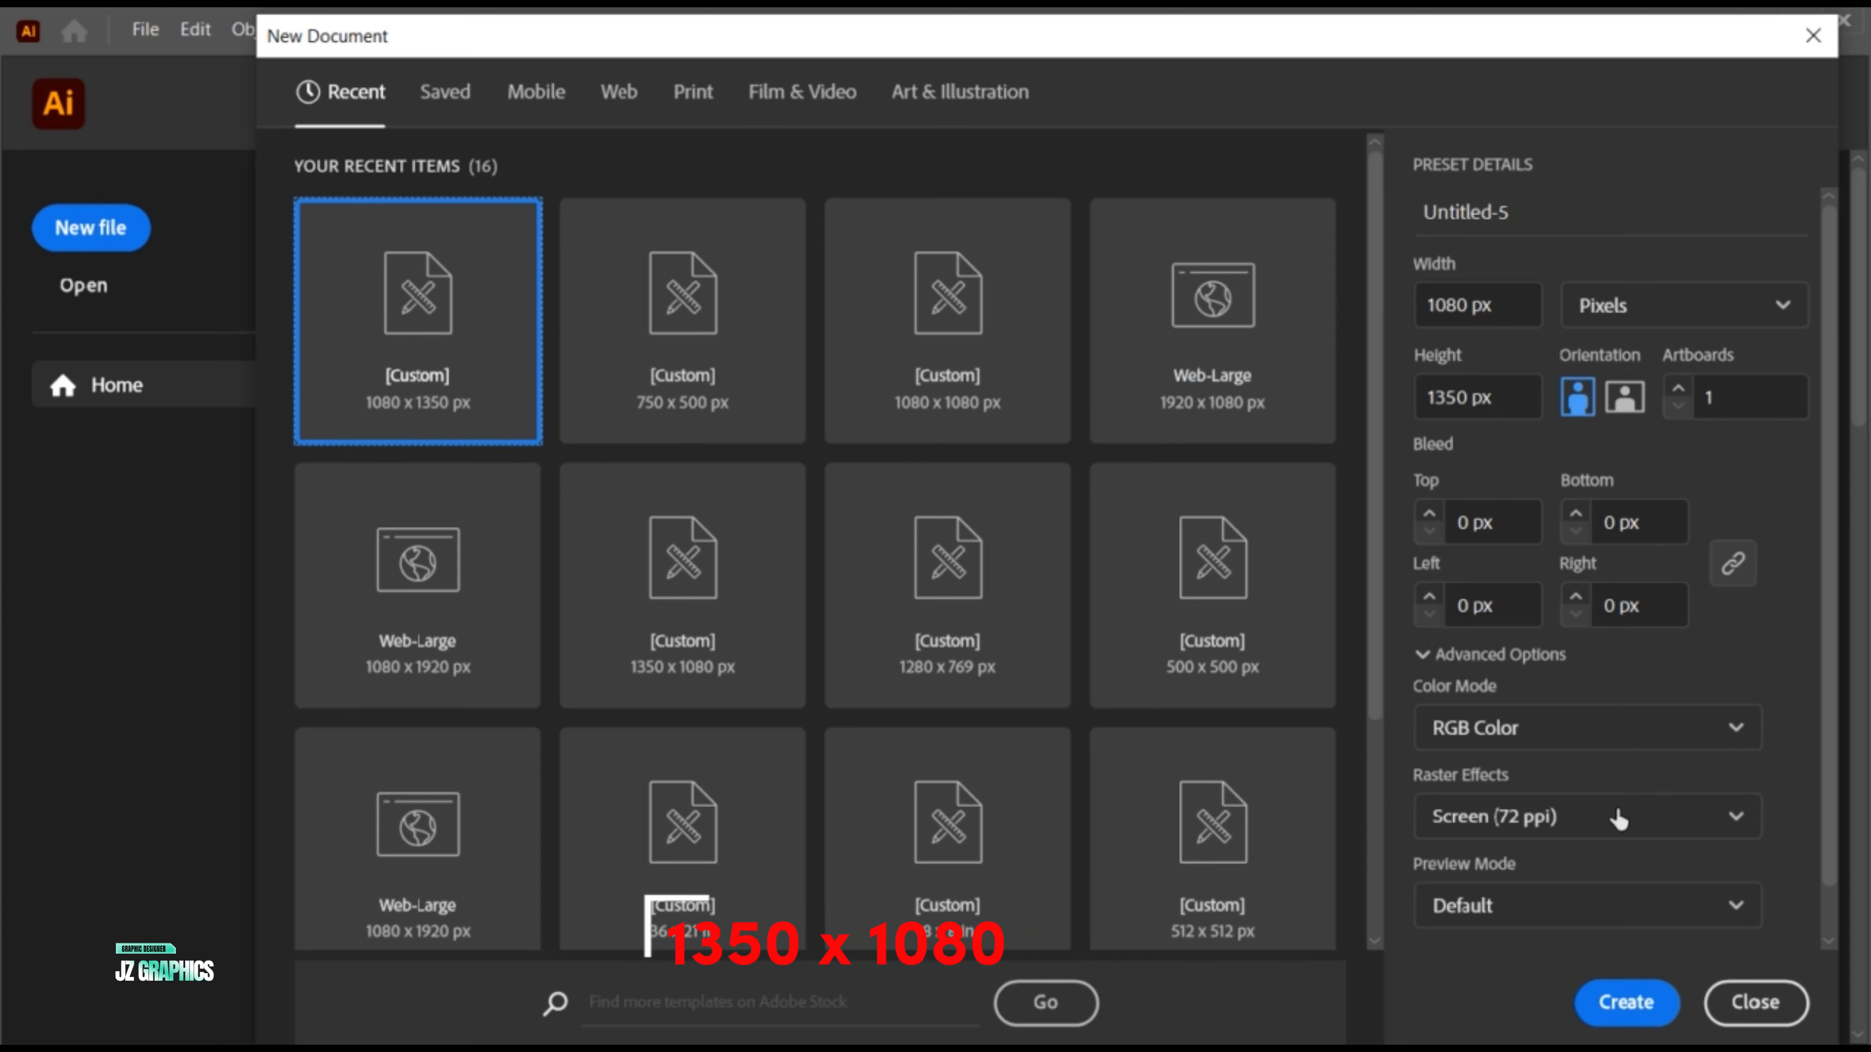
- Create a 1080 x 1350 px RGB document and paste the shattered shape from shapes.ai in front
{"action": "left_click", "coordinate": [1628, 999]}
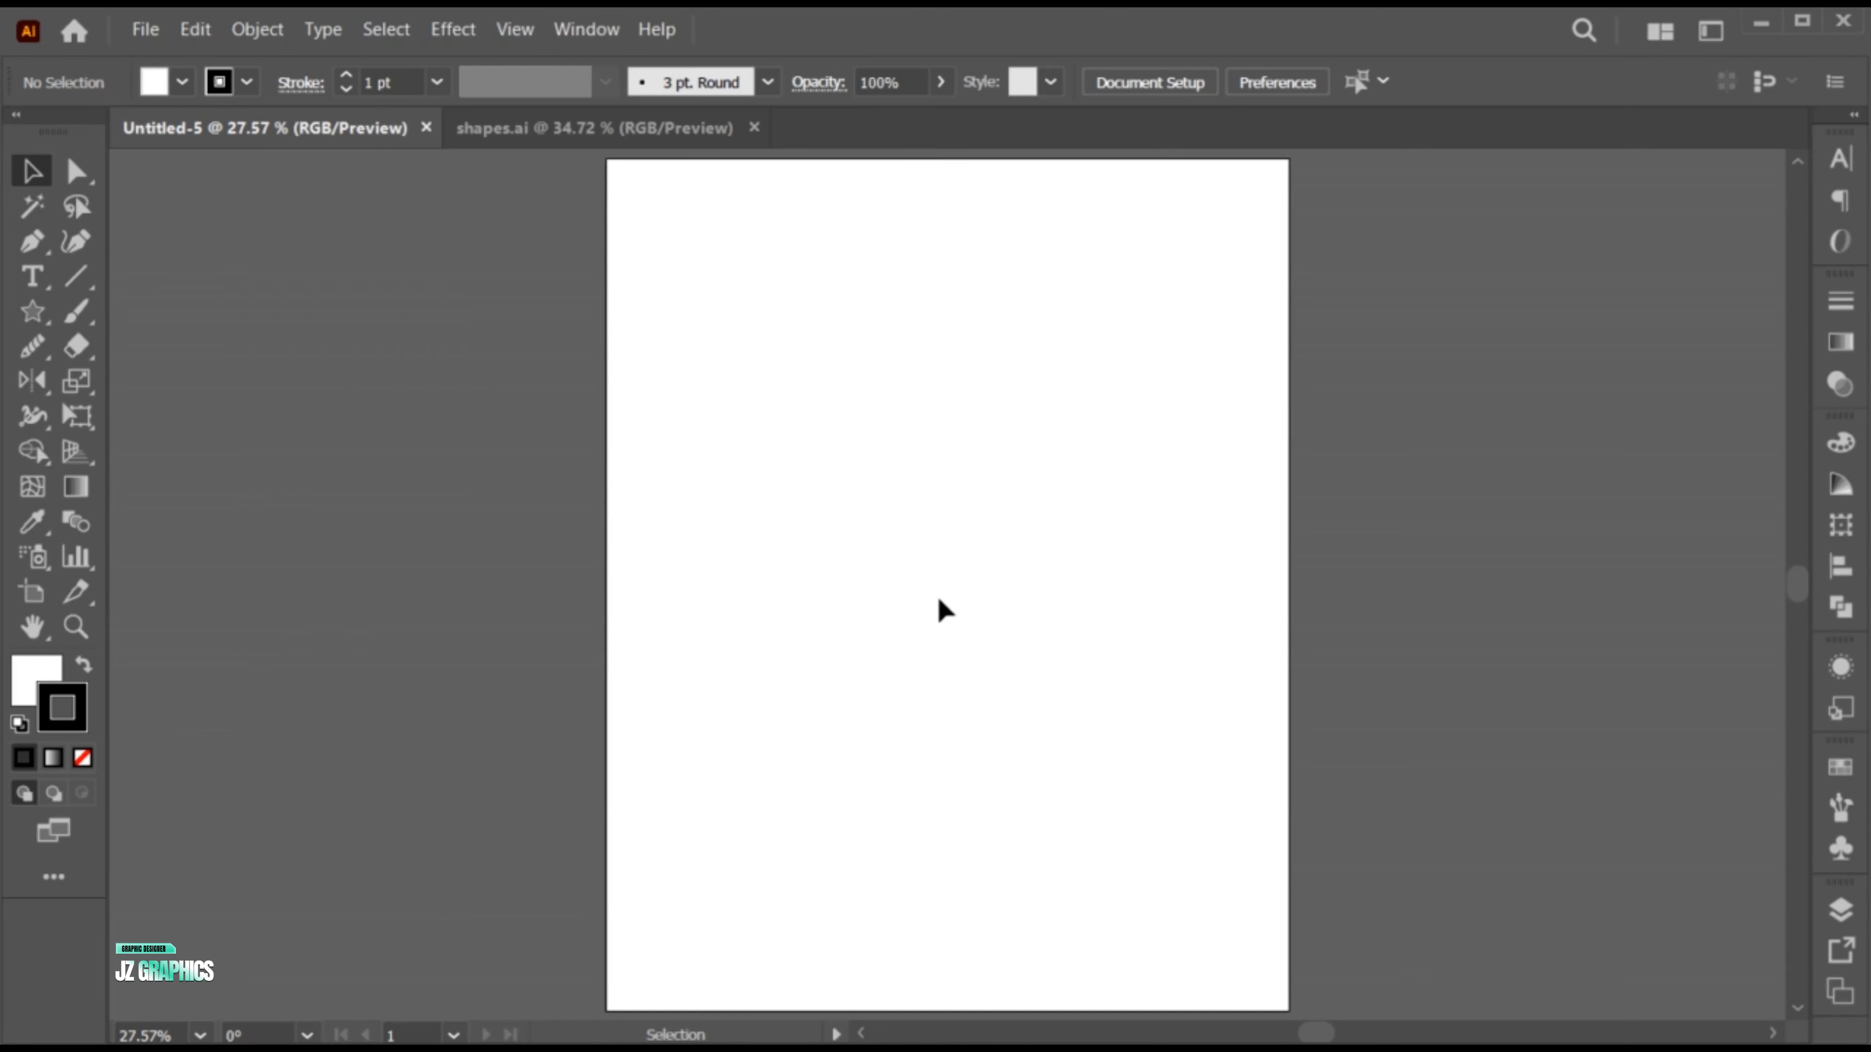
{"action": "left_click", "coordinate": [574, 126]}
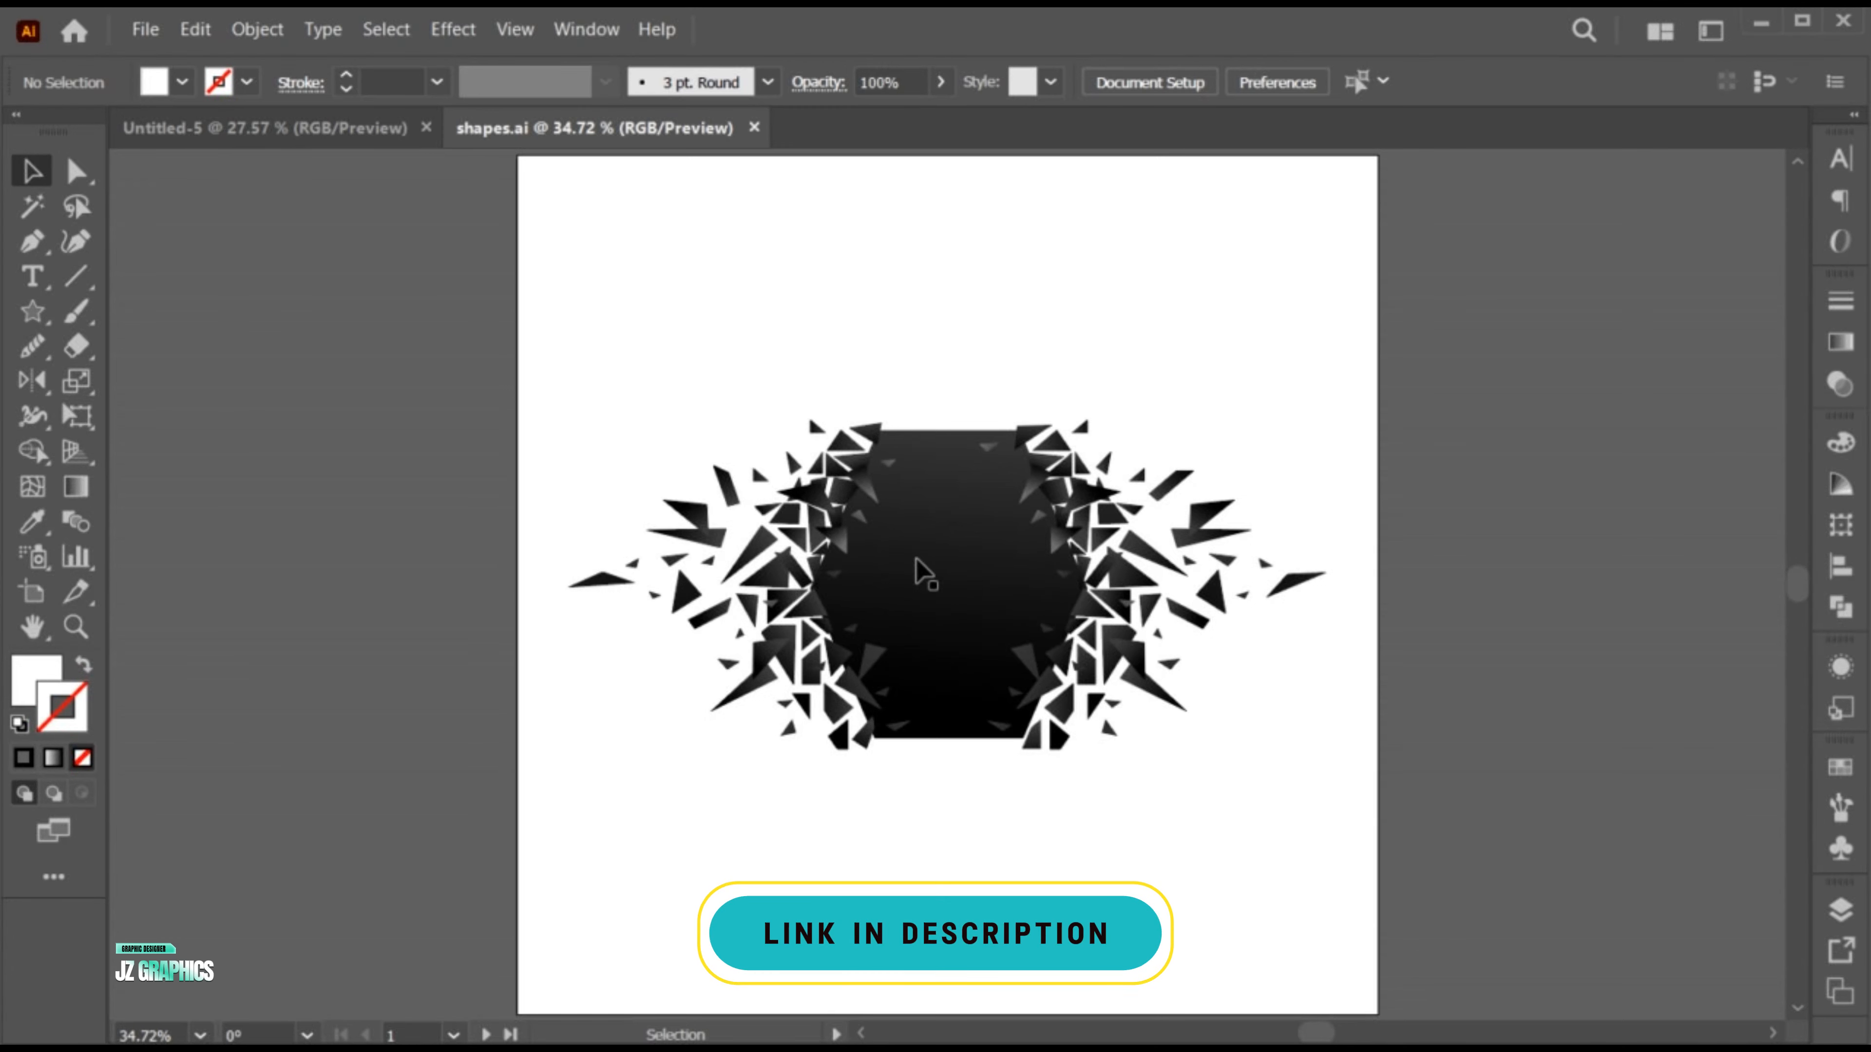
{"action": "right_click", "coordinate": [914, 535]}
{"action": "left_click", "coordinate": [983, 580]}
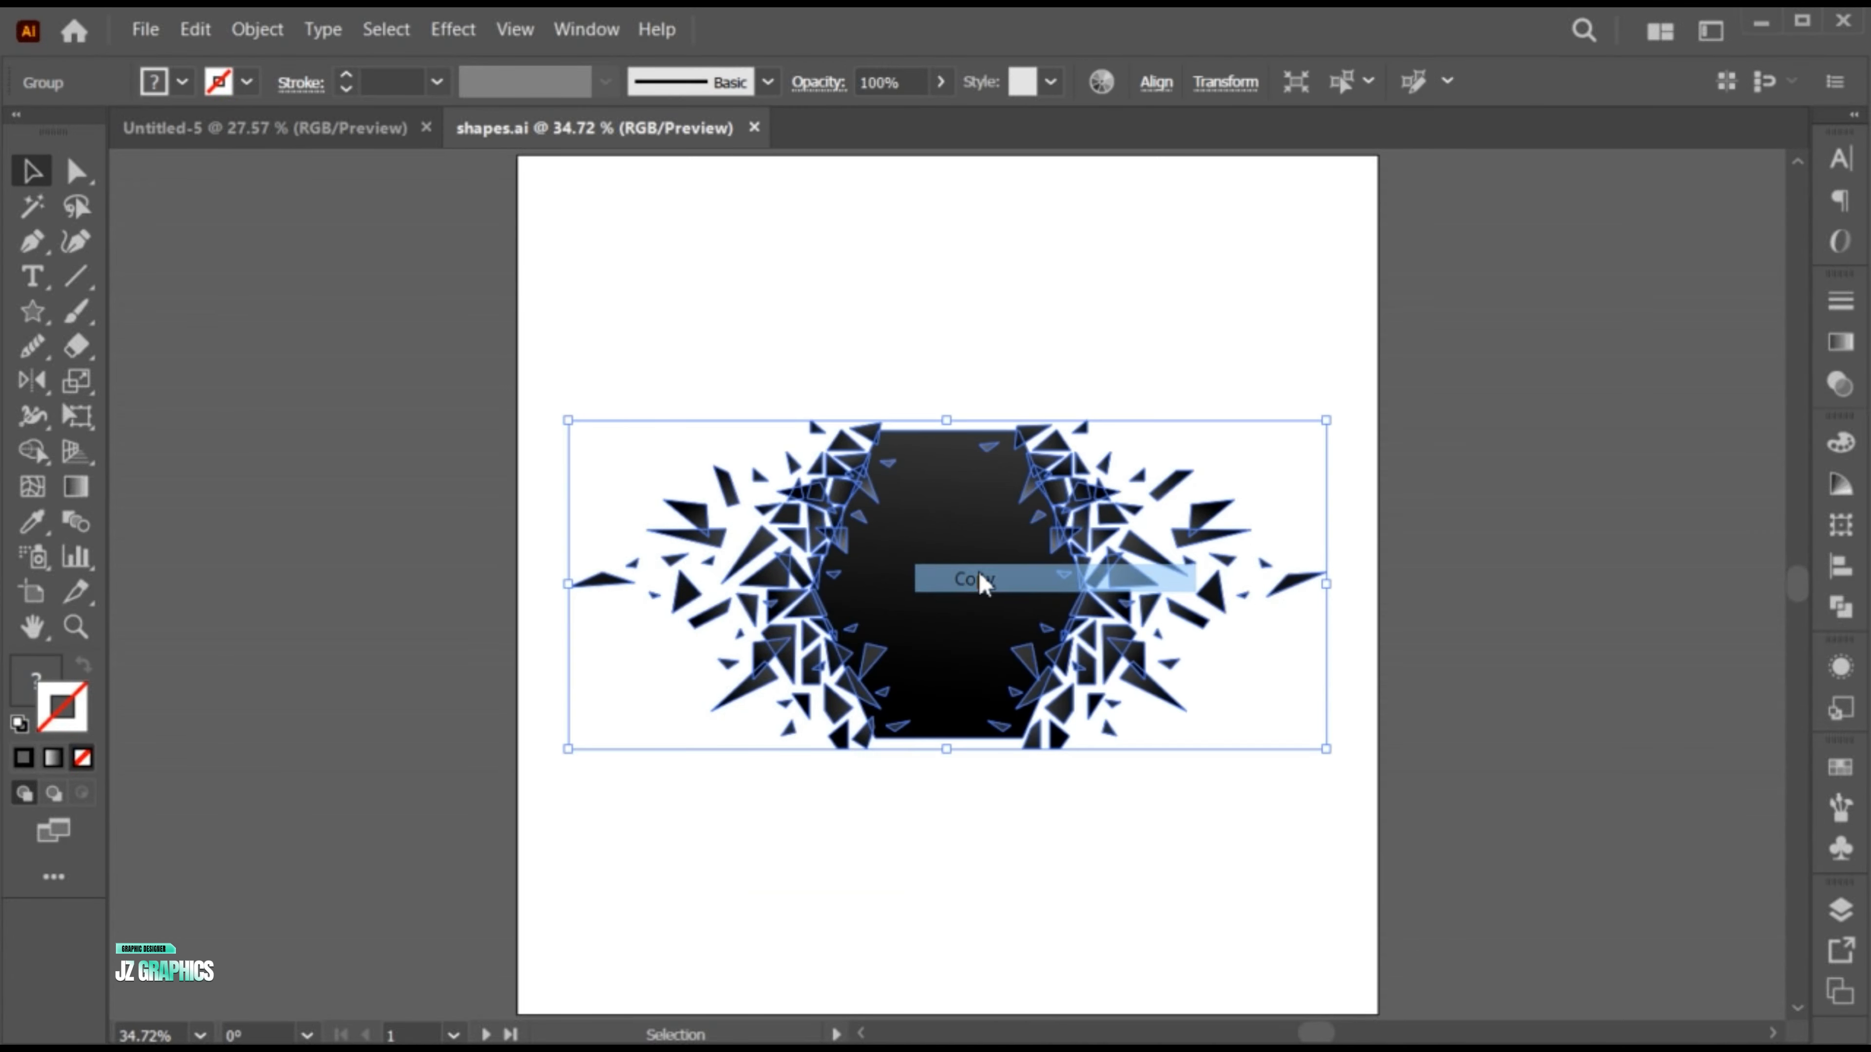
{"action": "left_click", "coordinate": [380, 131]}
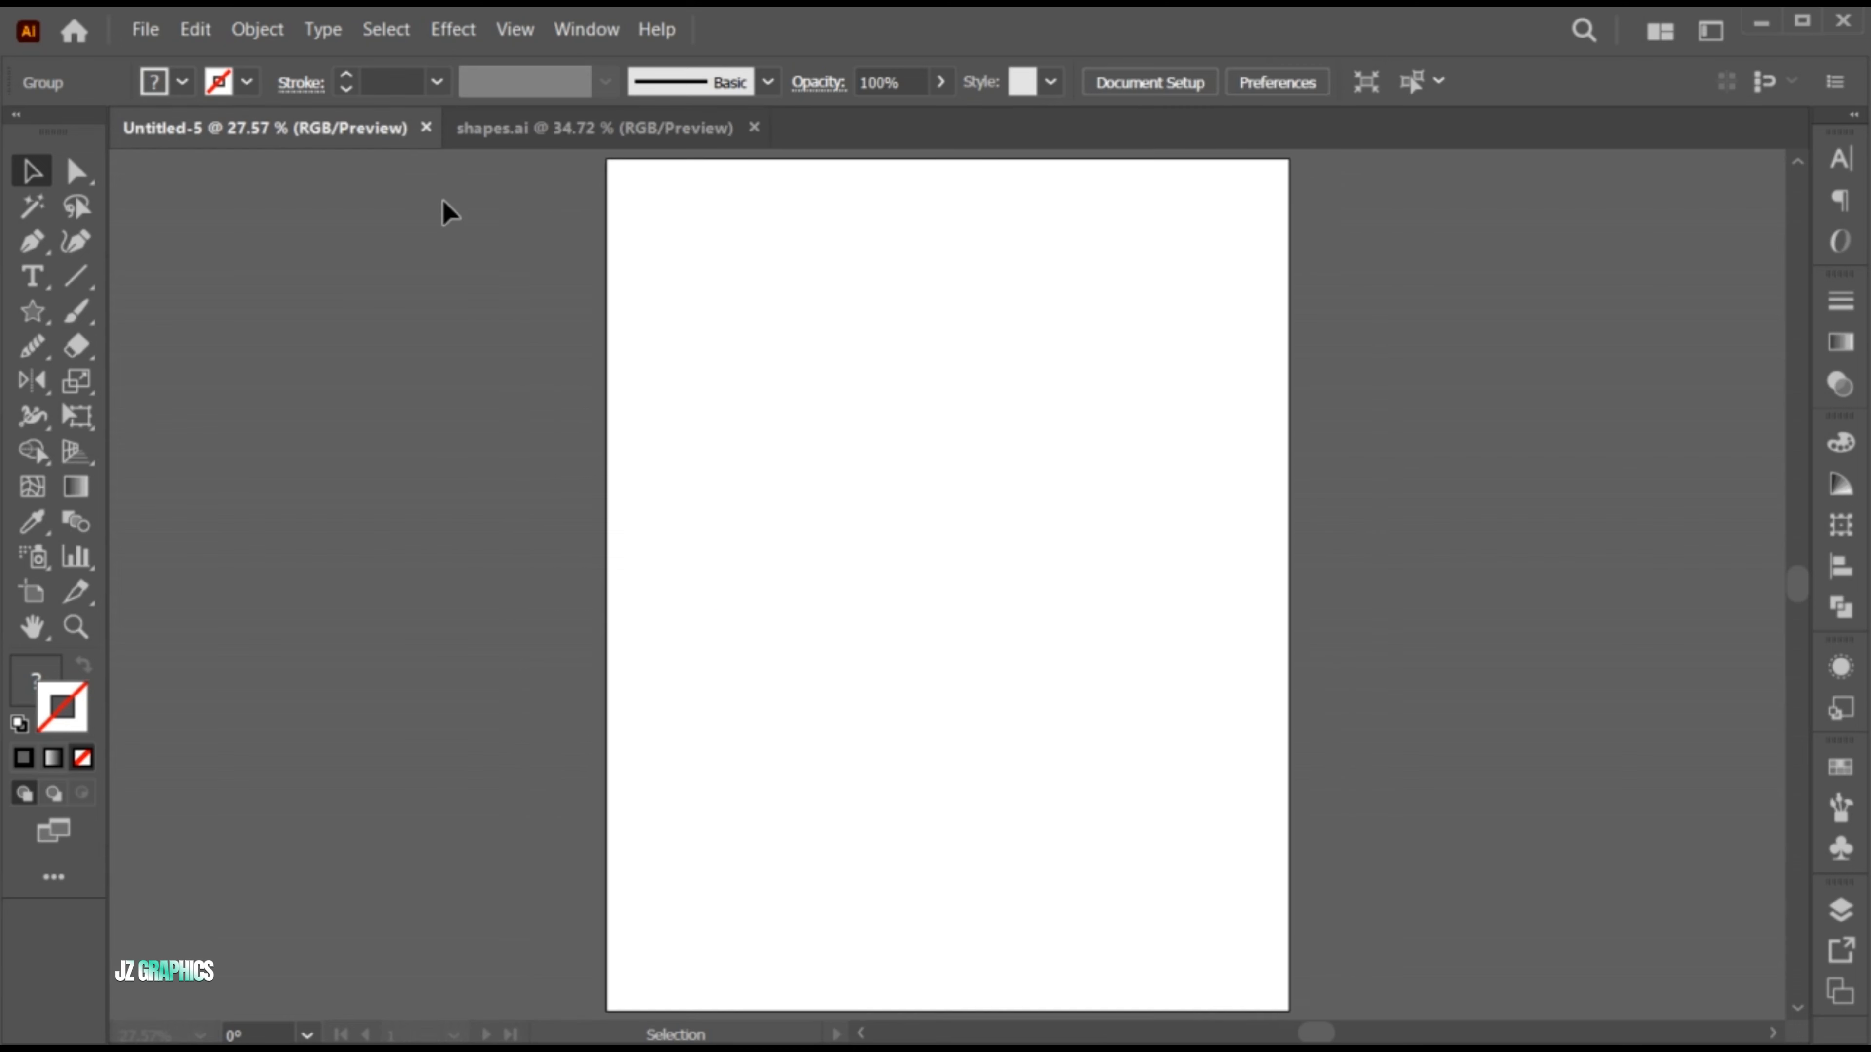
{"action": "right_click", "coordinate": [808, 382]}
{"action": "mouse_move", "coordinate": [911, 492]}
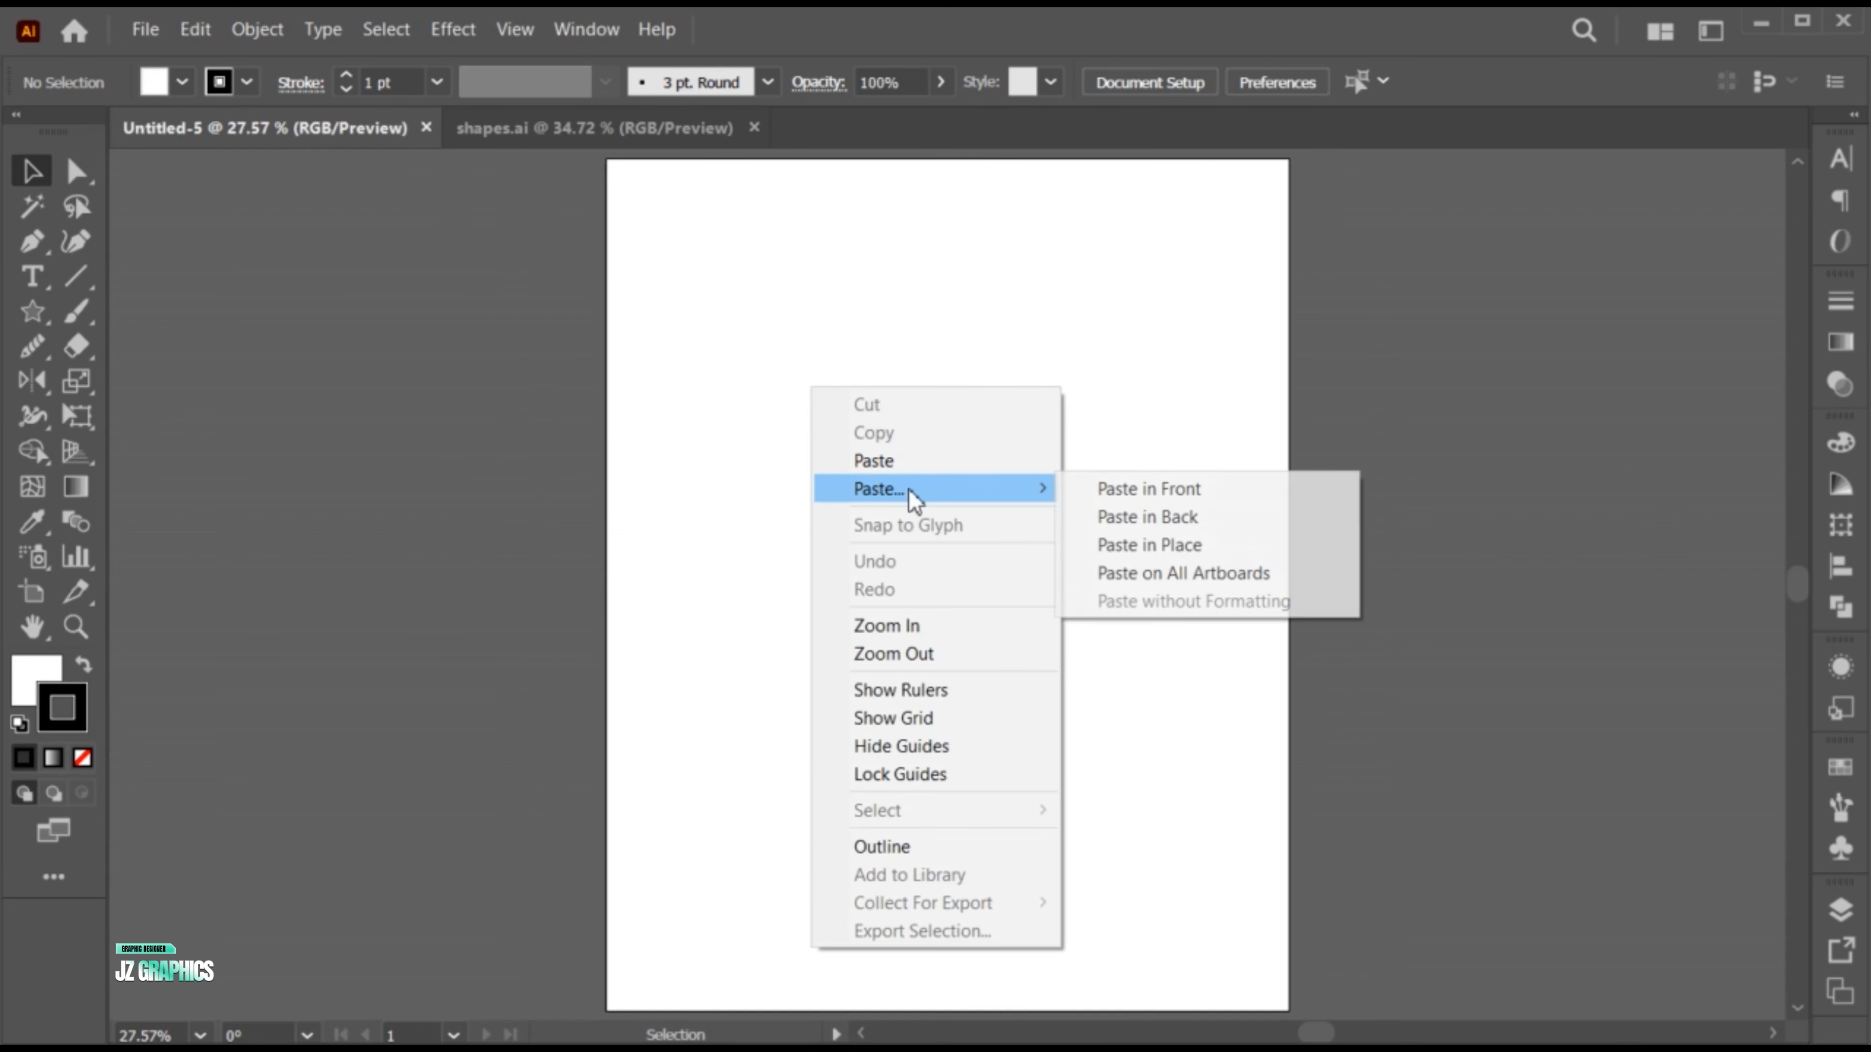
{"action": "left_click", "coordinate": [1124, 492]}
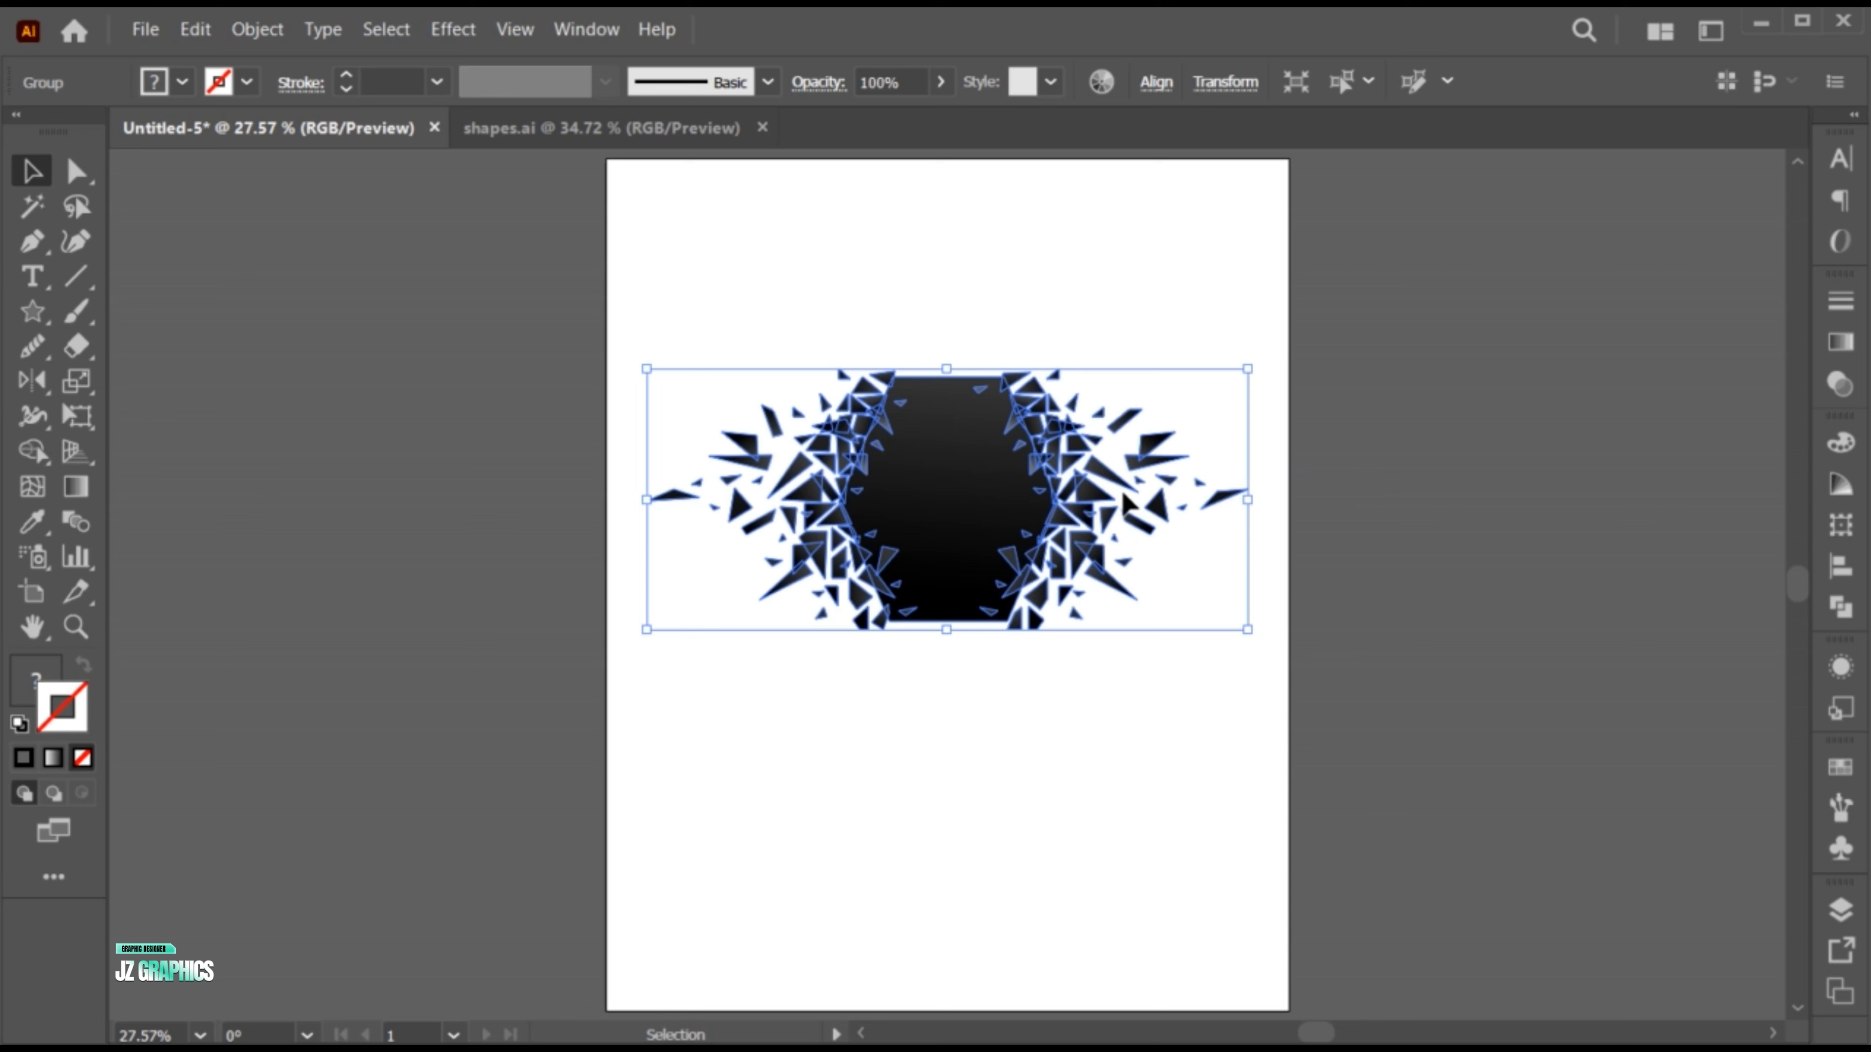
- Enlarge the shattered shape slightly to nearly the artboard's width and move it a little lower
{"action": "left_click_drag", "start_coordinate": [1255, 502], "coordinate": [1270, 502]}
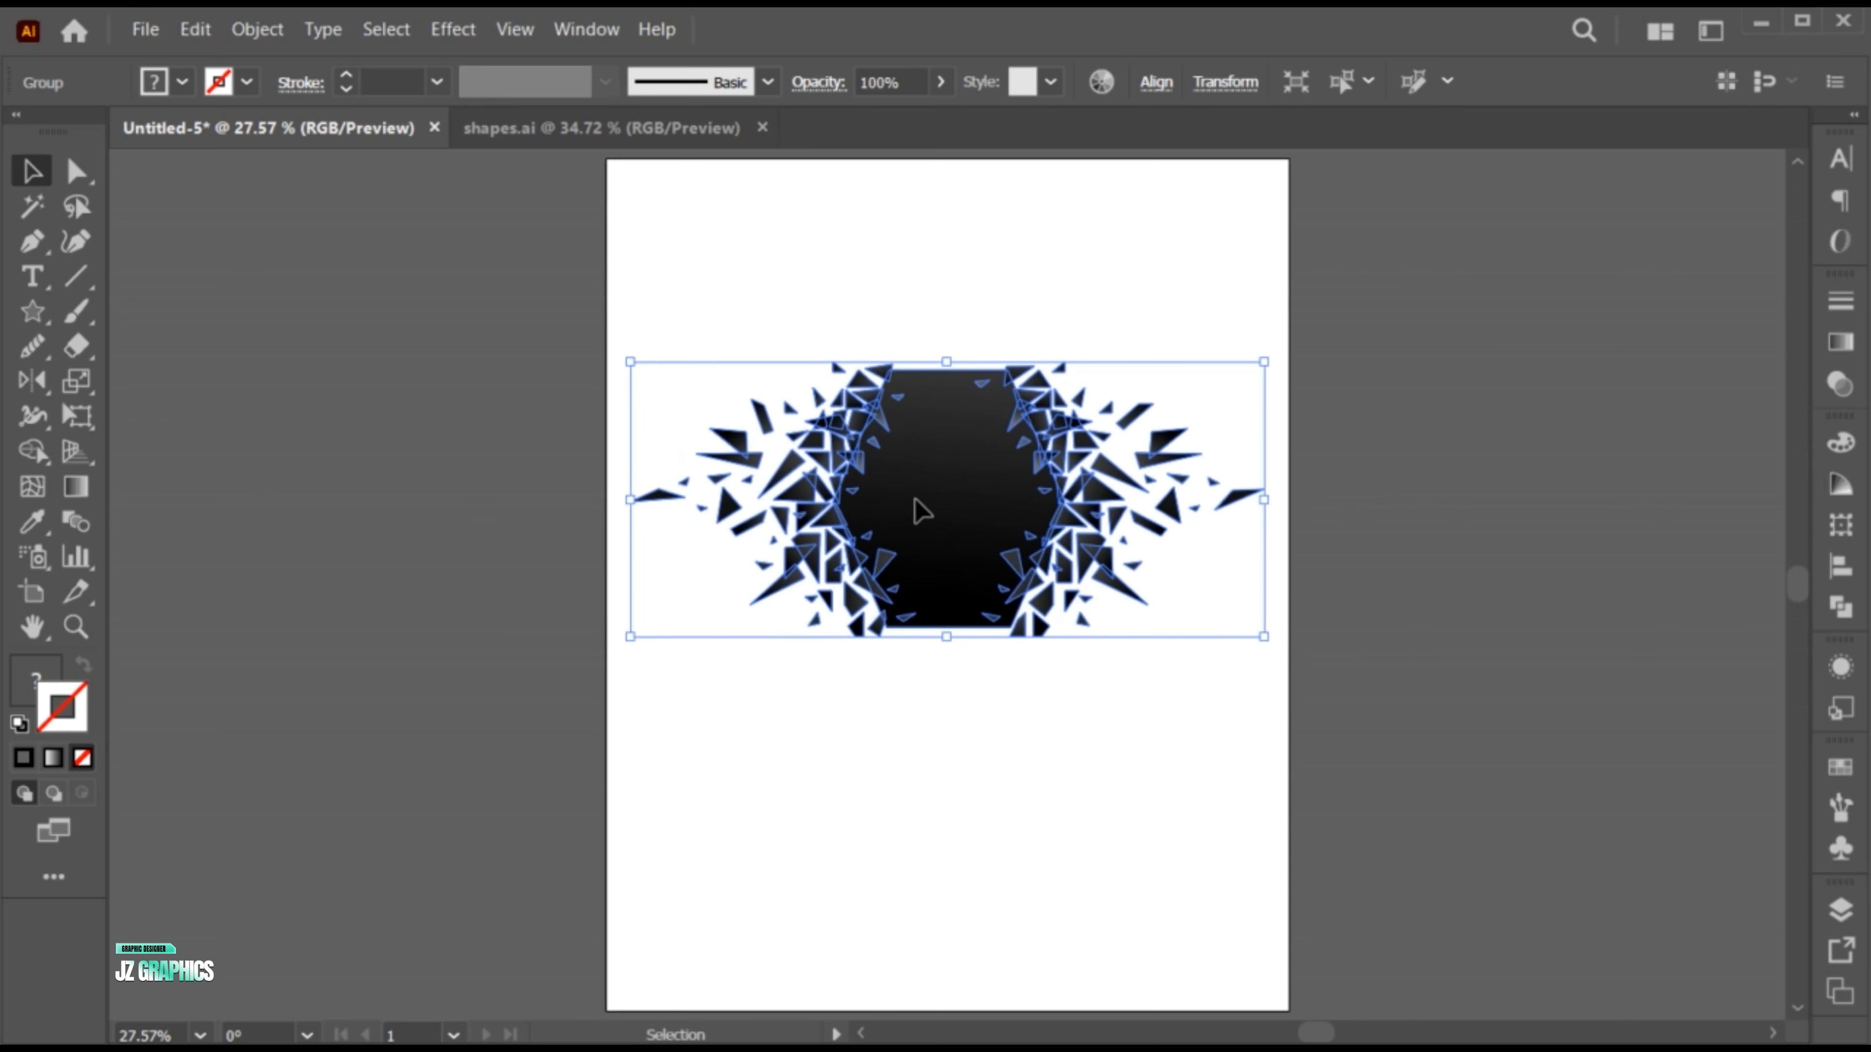
{"action": "left_click_drag", "start_coordinate": [915, 510], "coordinate": [915, 542]}
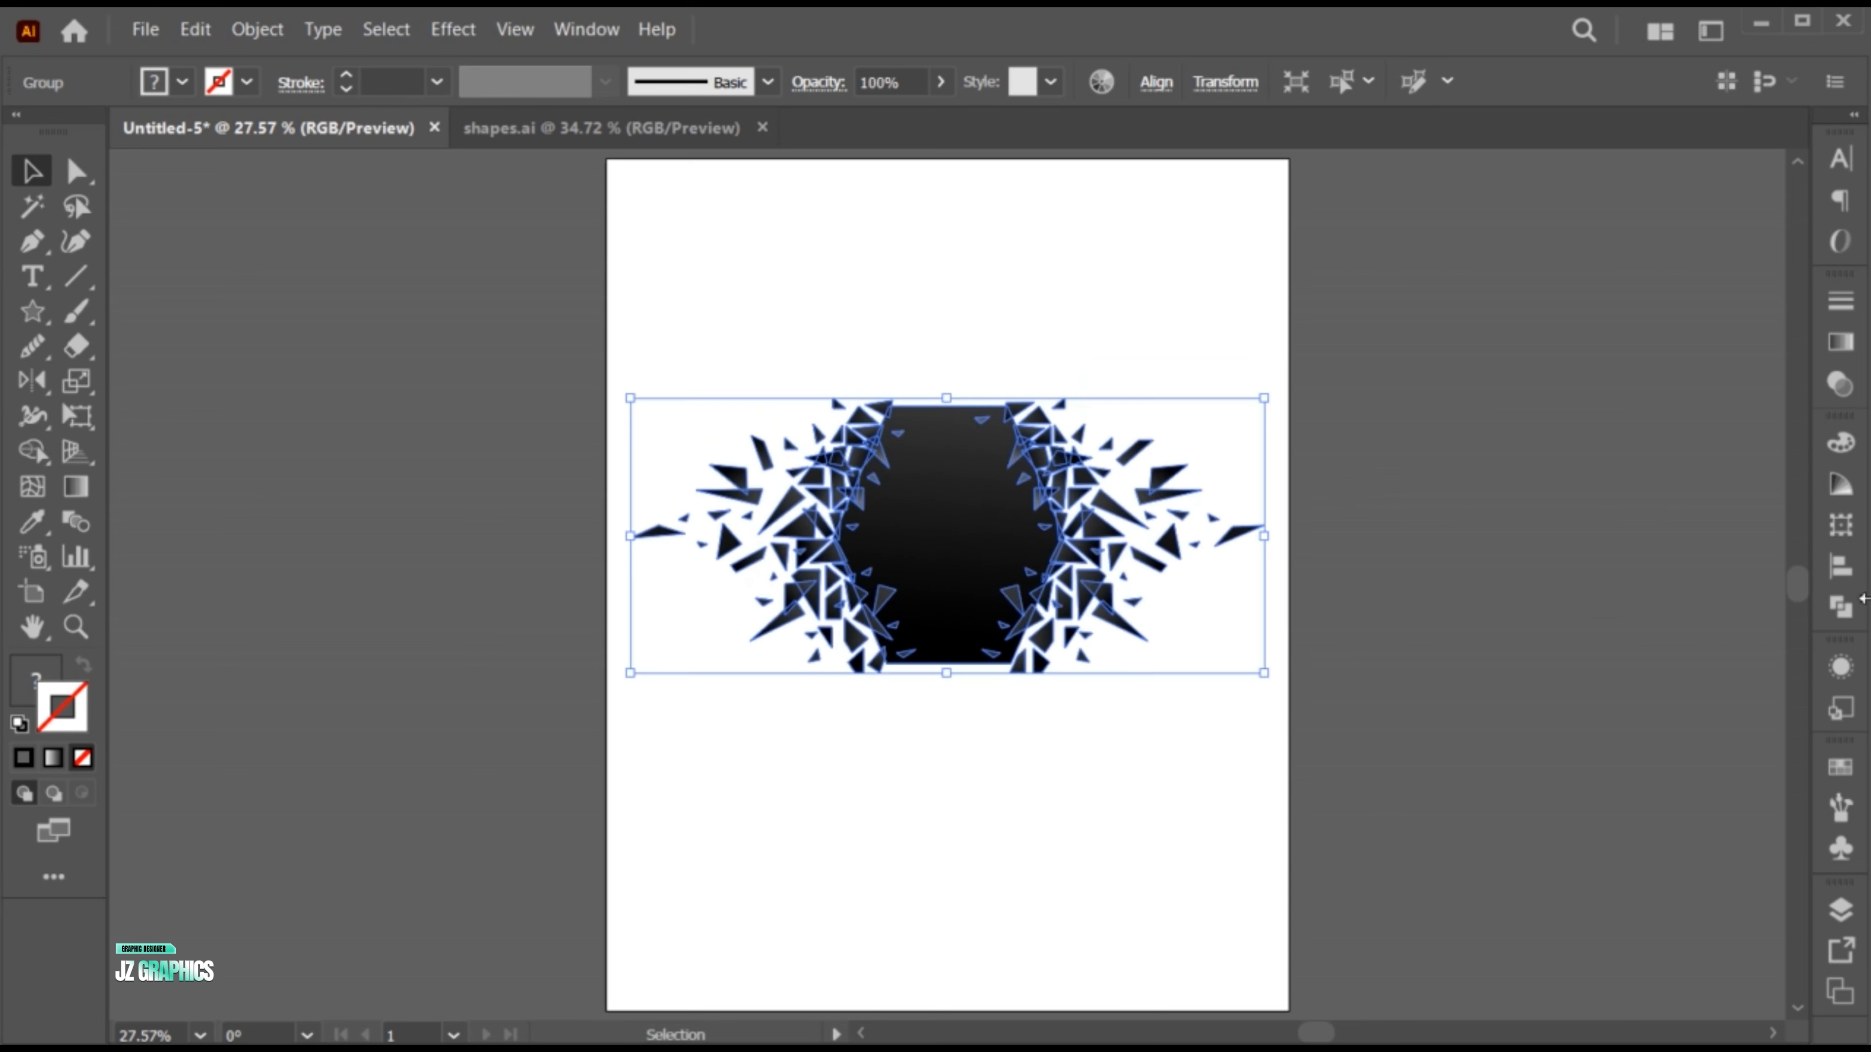
- Unite all pieces of the shattered shape with Pathfinder and fill the result with solid black, 000000
{"action": "left_click", "coordinate": [1842, 607]}
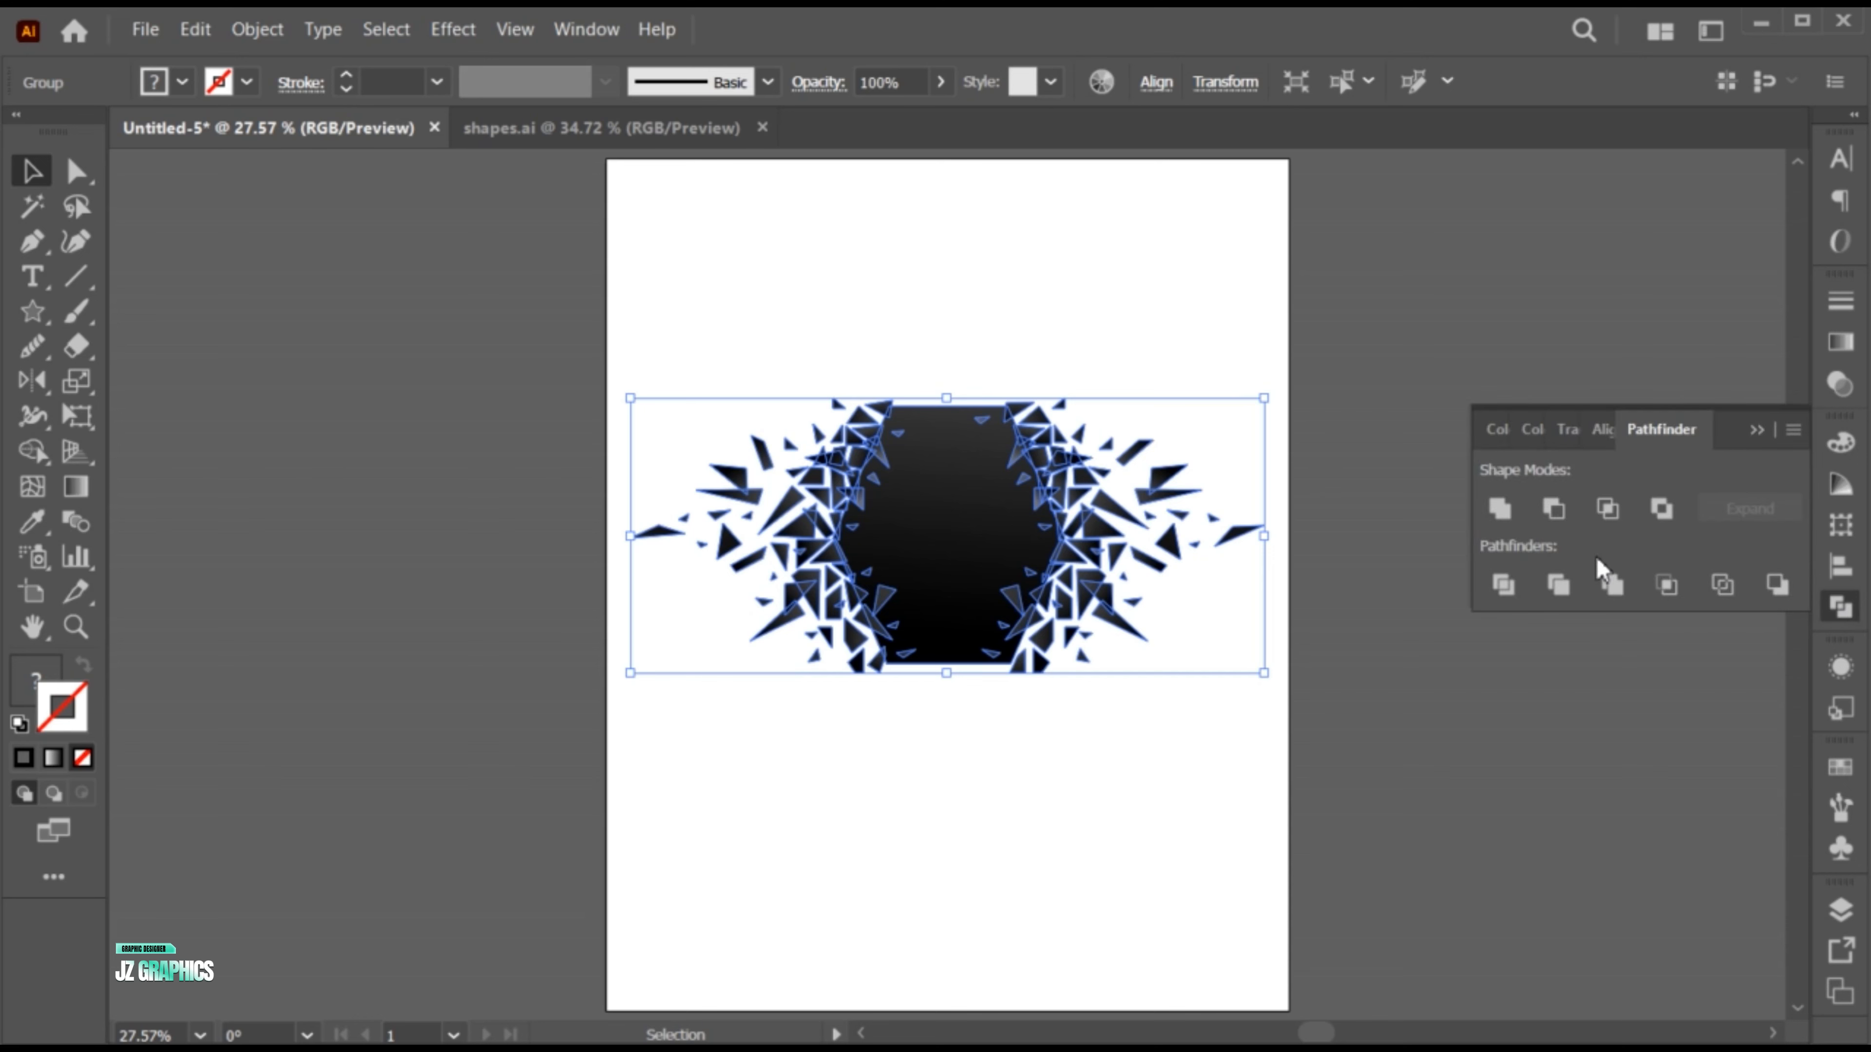
{"action": "left_click", "coordinate": [1500, 508]}
{"action": "left_click", "coordinate": [1754, 430]}
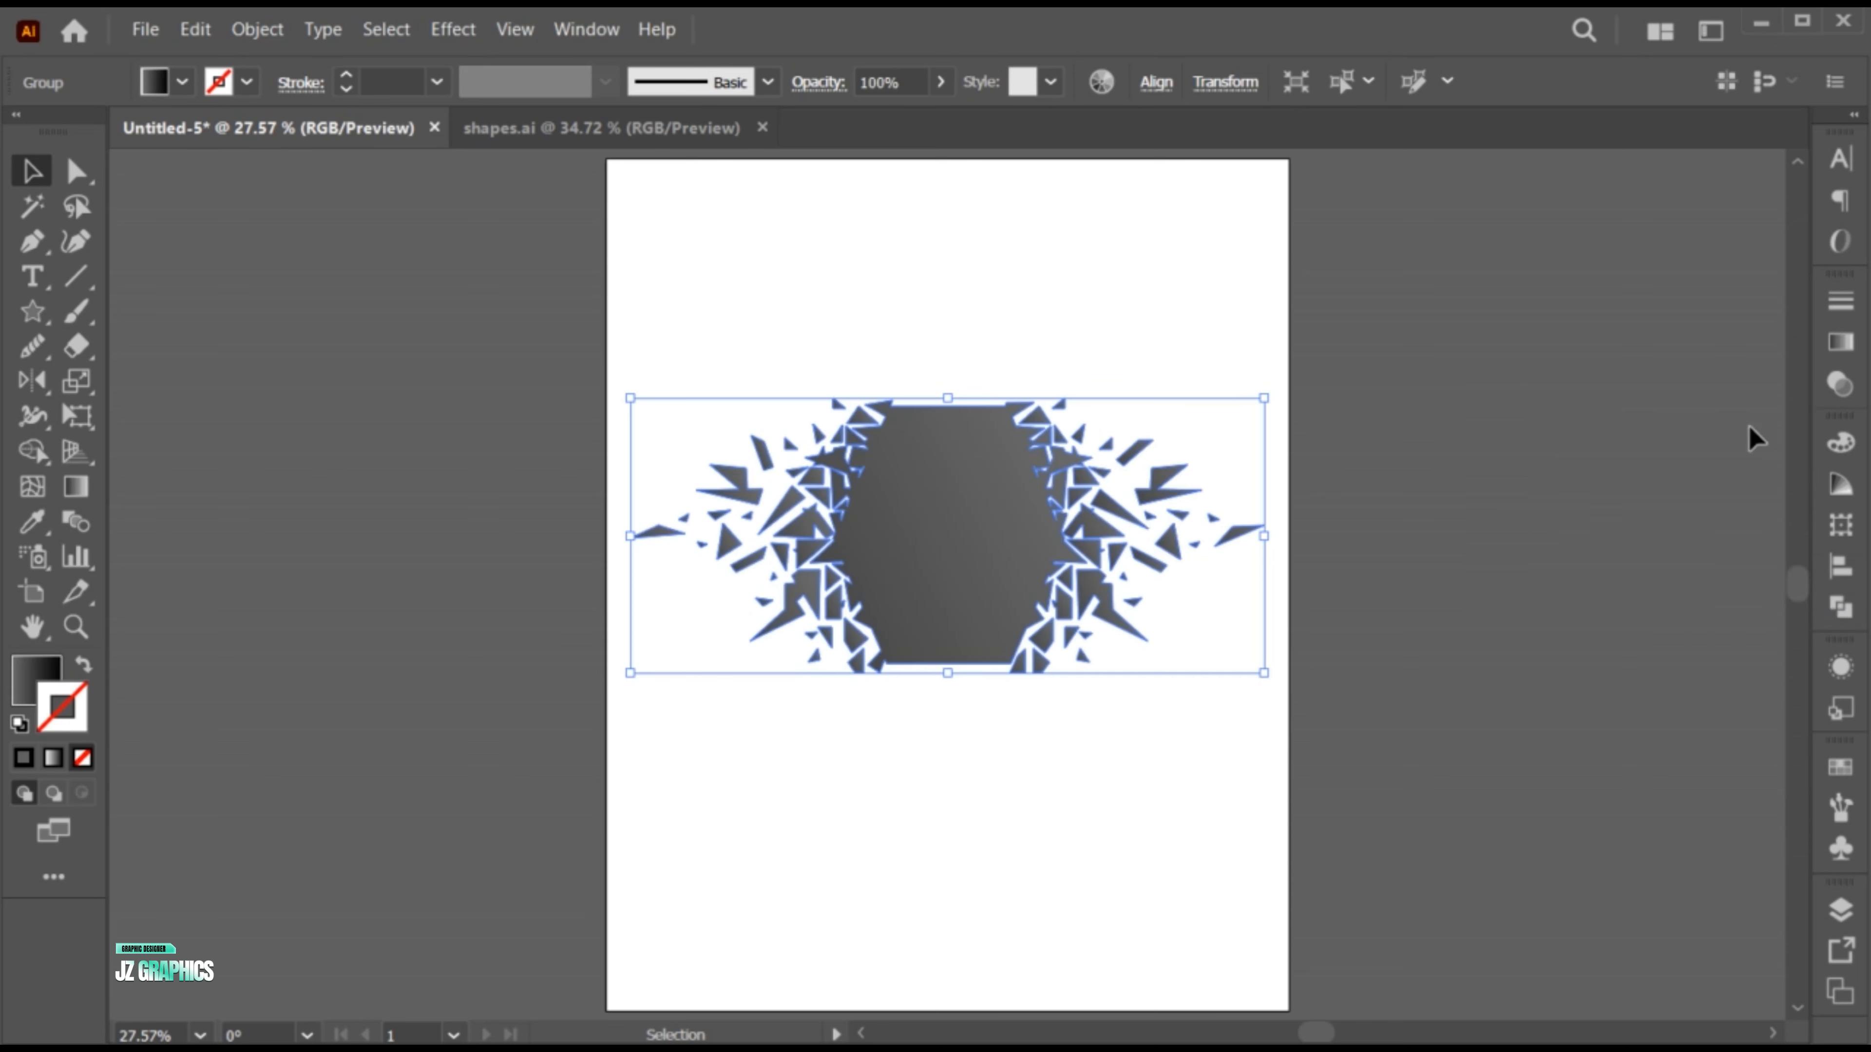
{"action": "left_click", "coordinate": [40, 689]}
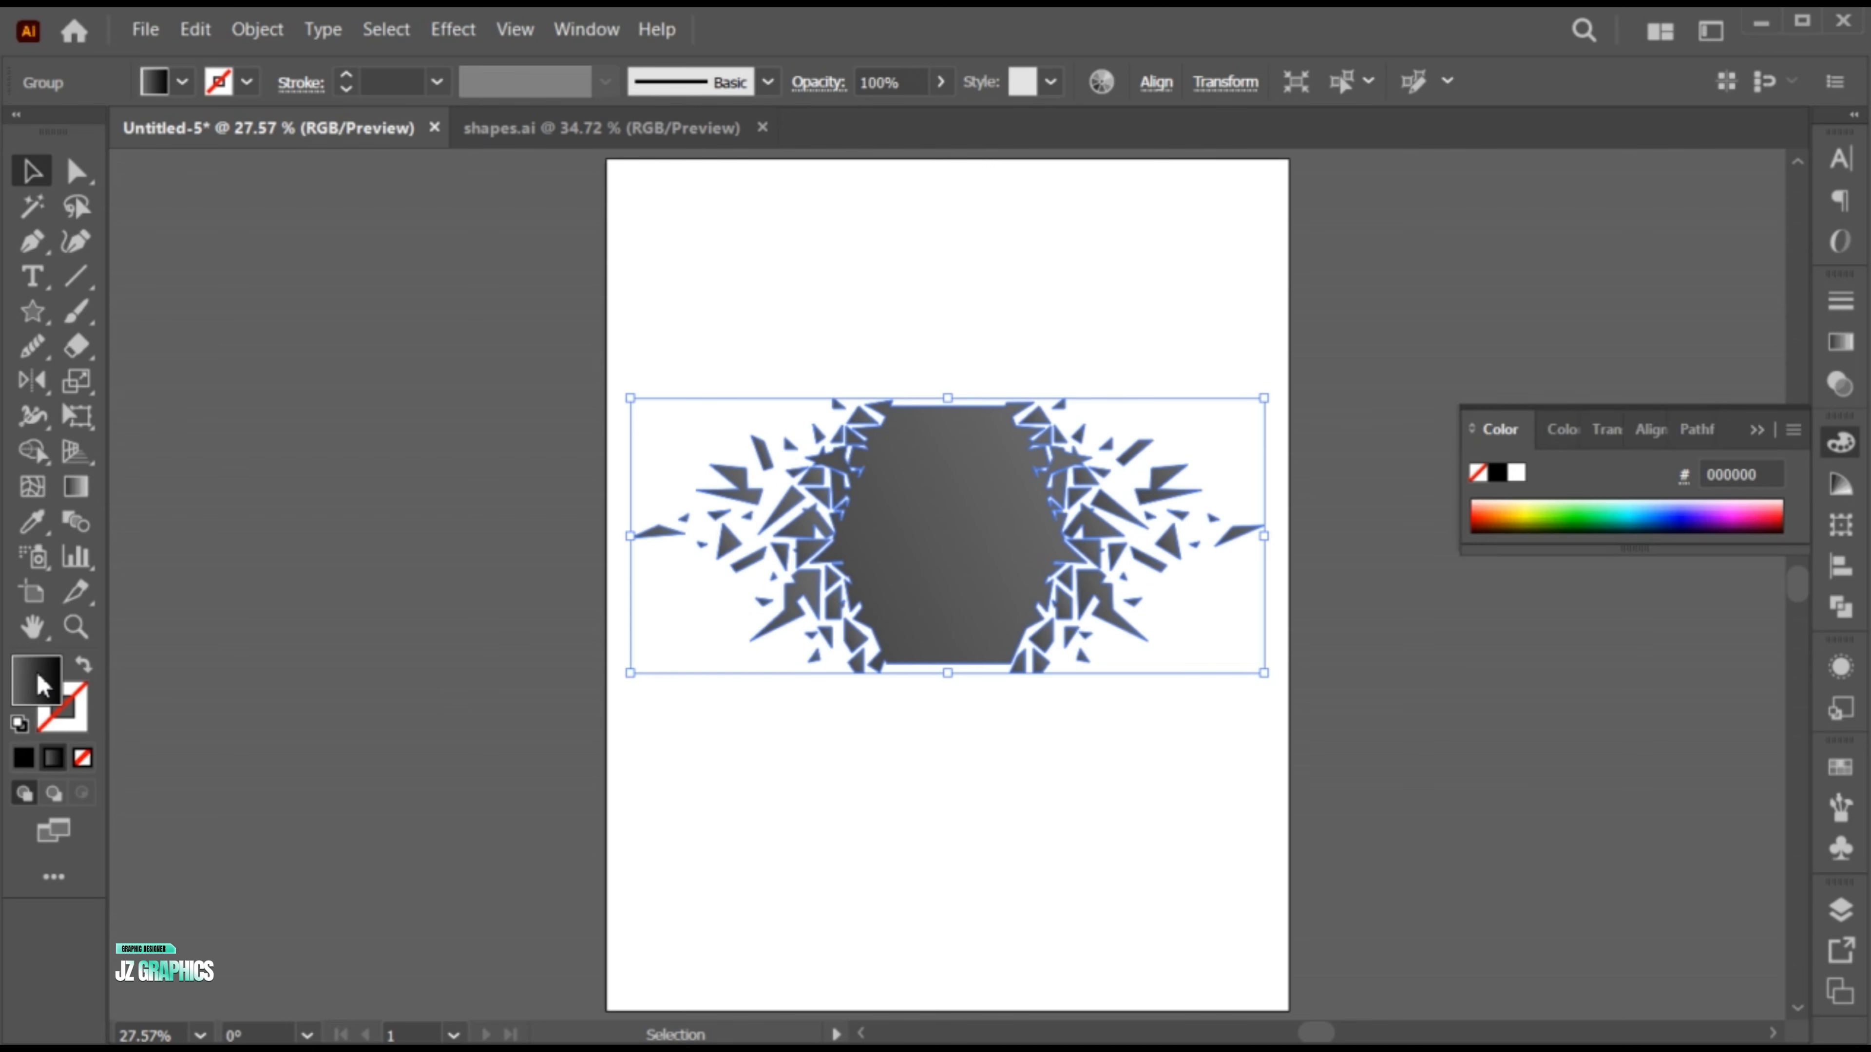
{"action": "double_click", "coordinate": [41, 689]}
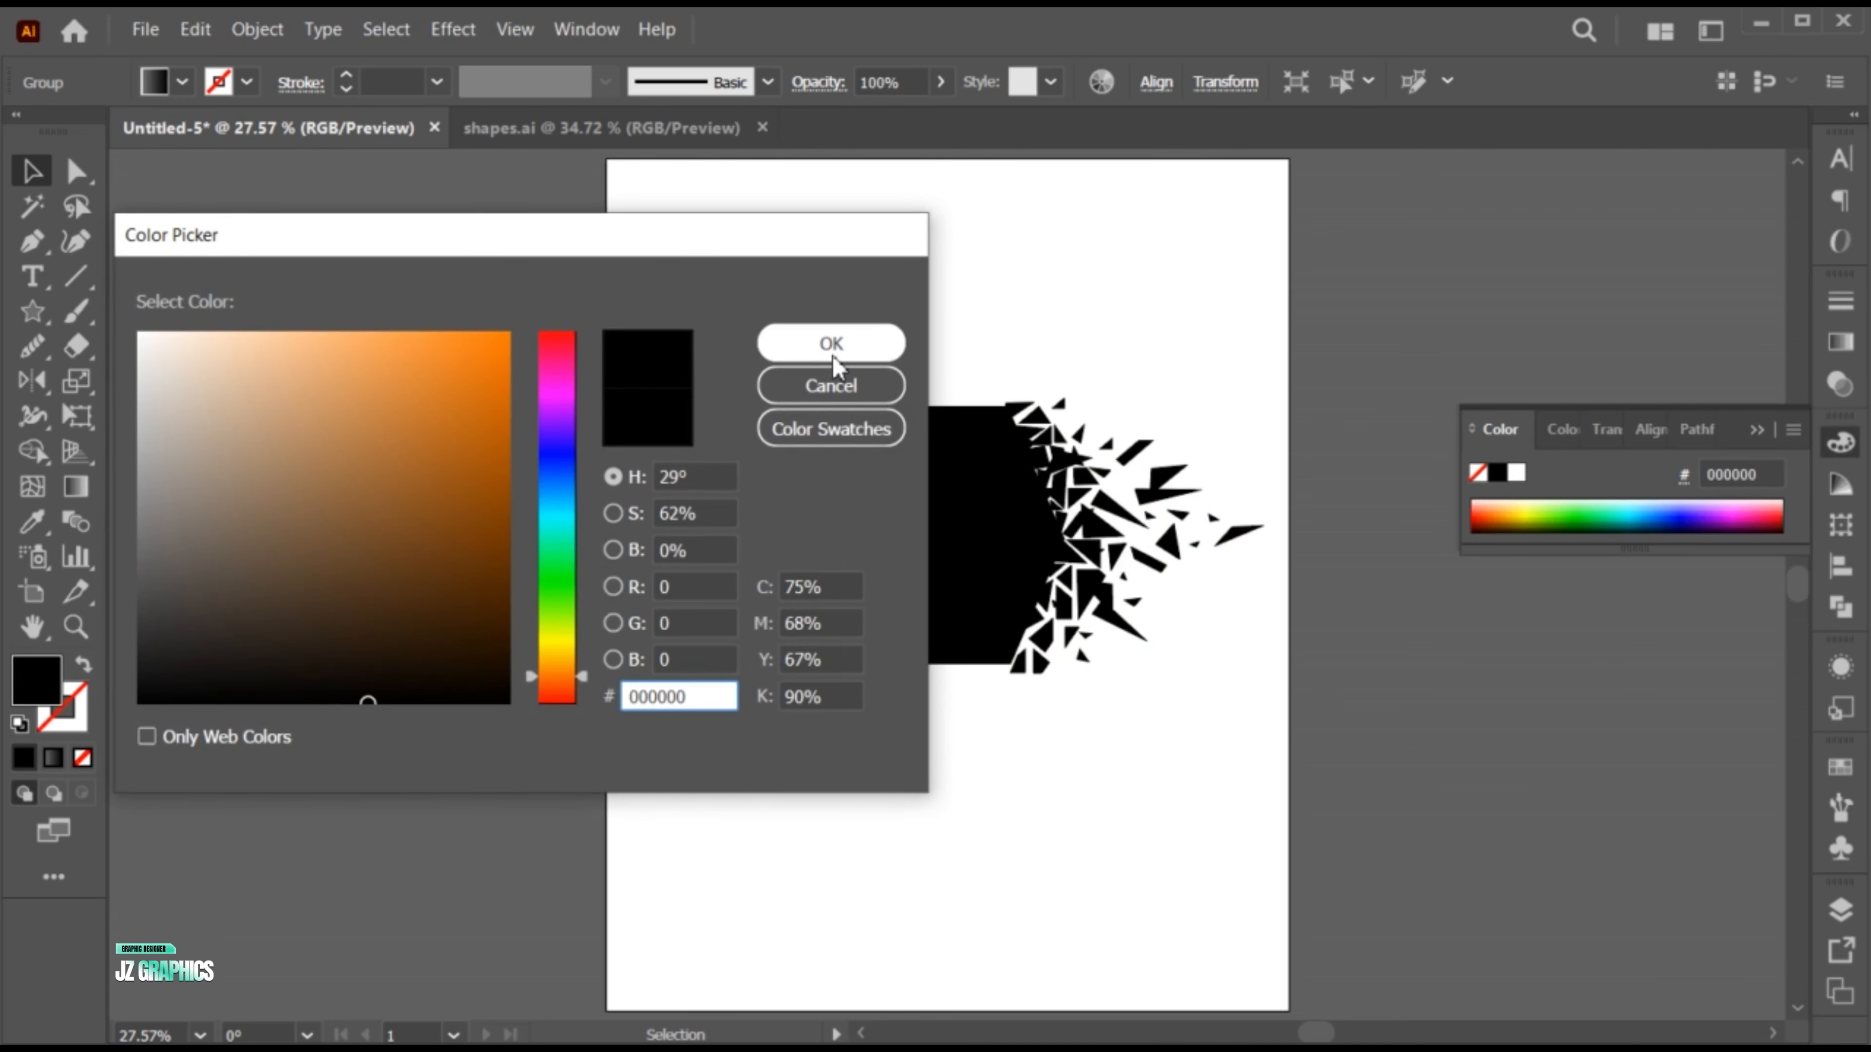
{"action": "left_click", "coordinate": [832, 356]}
{"action": "left_click", "coordinate": [1753, 430]}
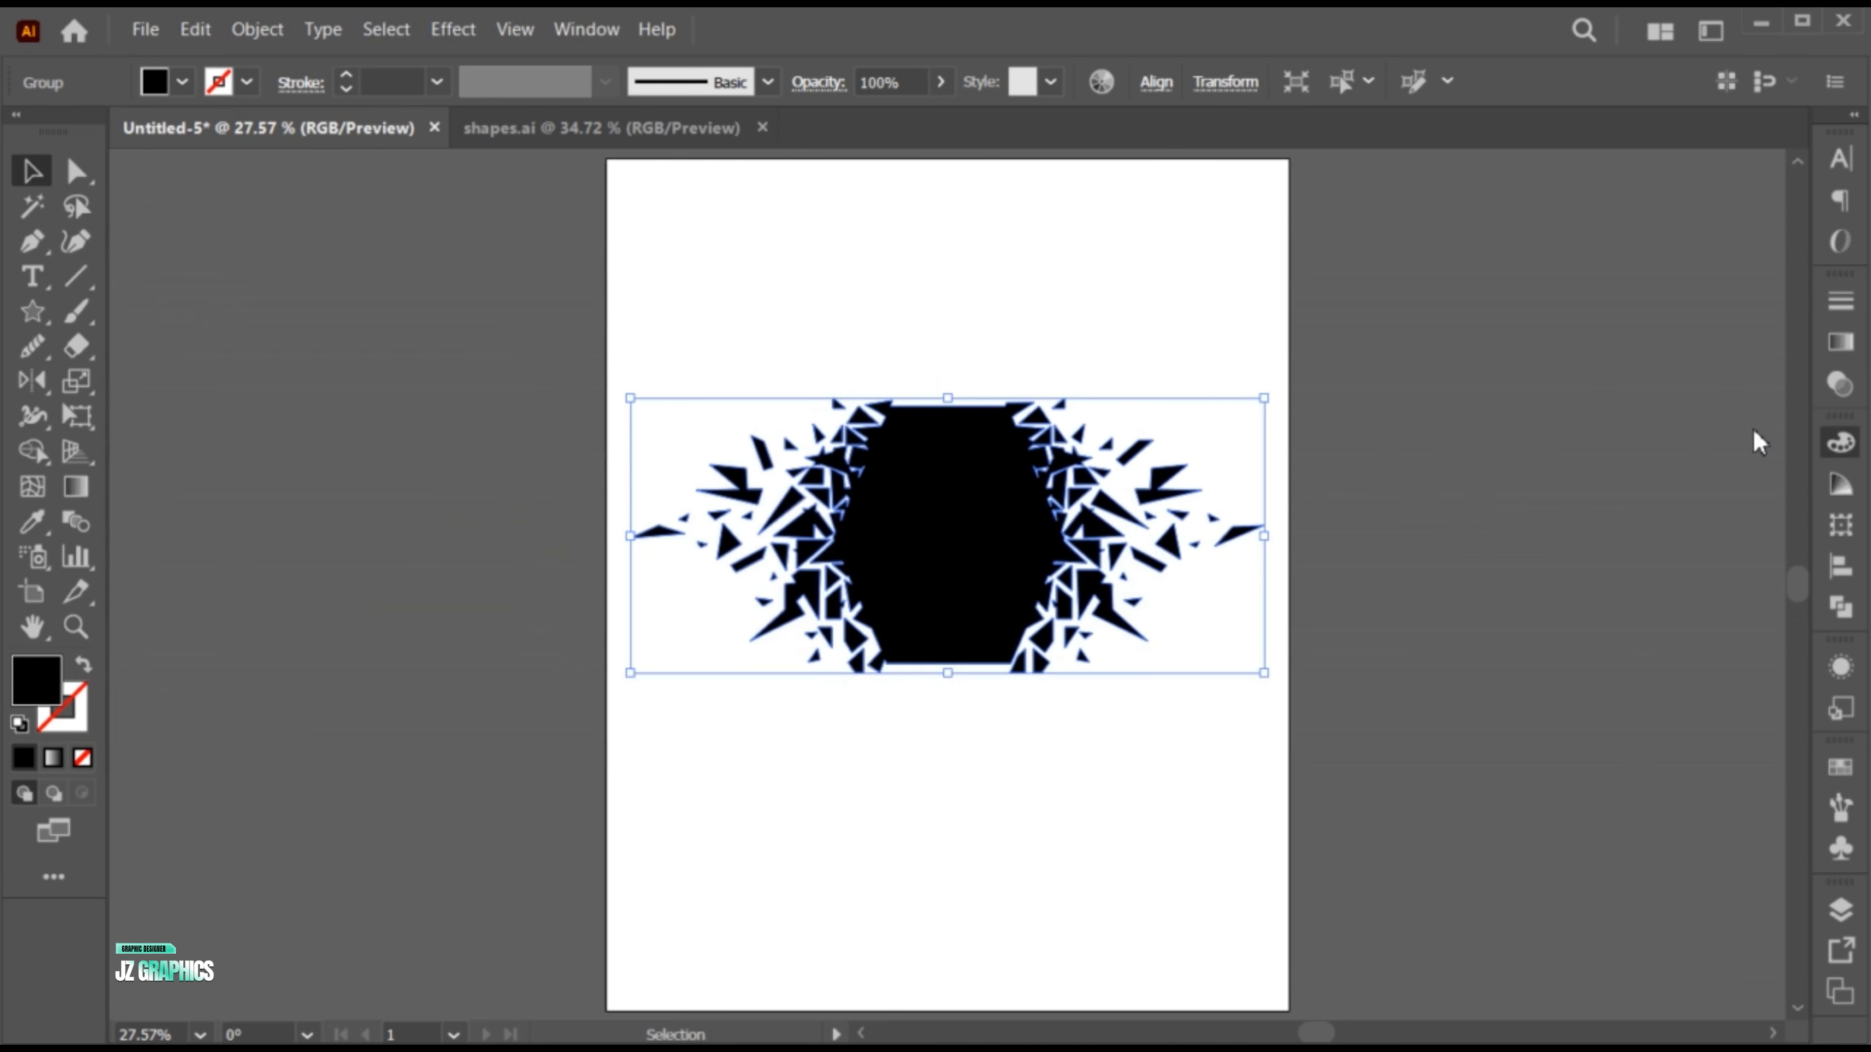
- Delete the outermost long shard on each side of the shattered shape within its group
{"action": "double_click", "coordinate": [1003, 591]}
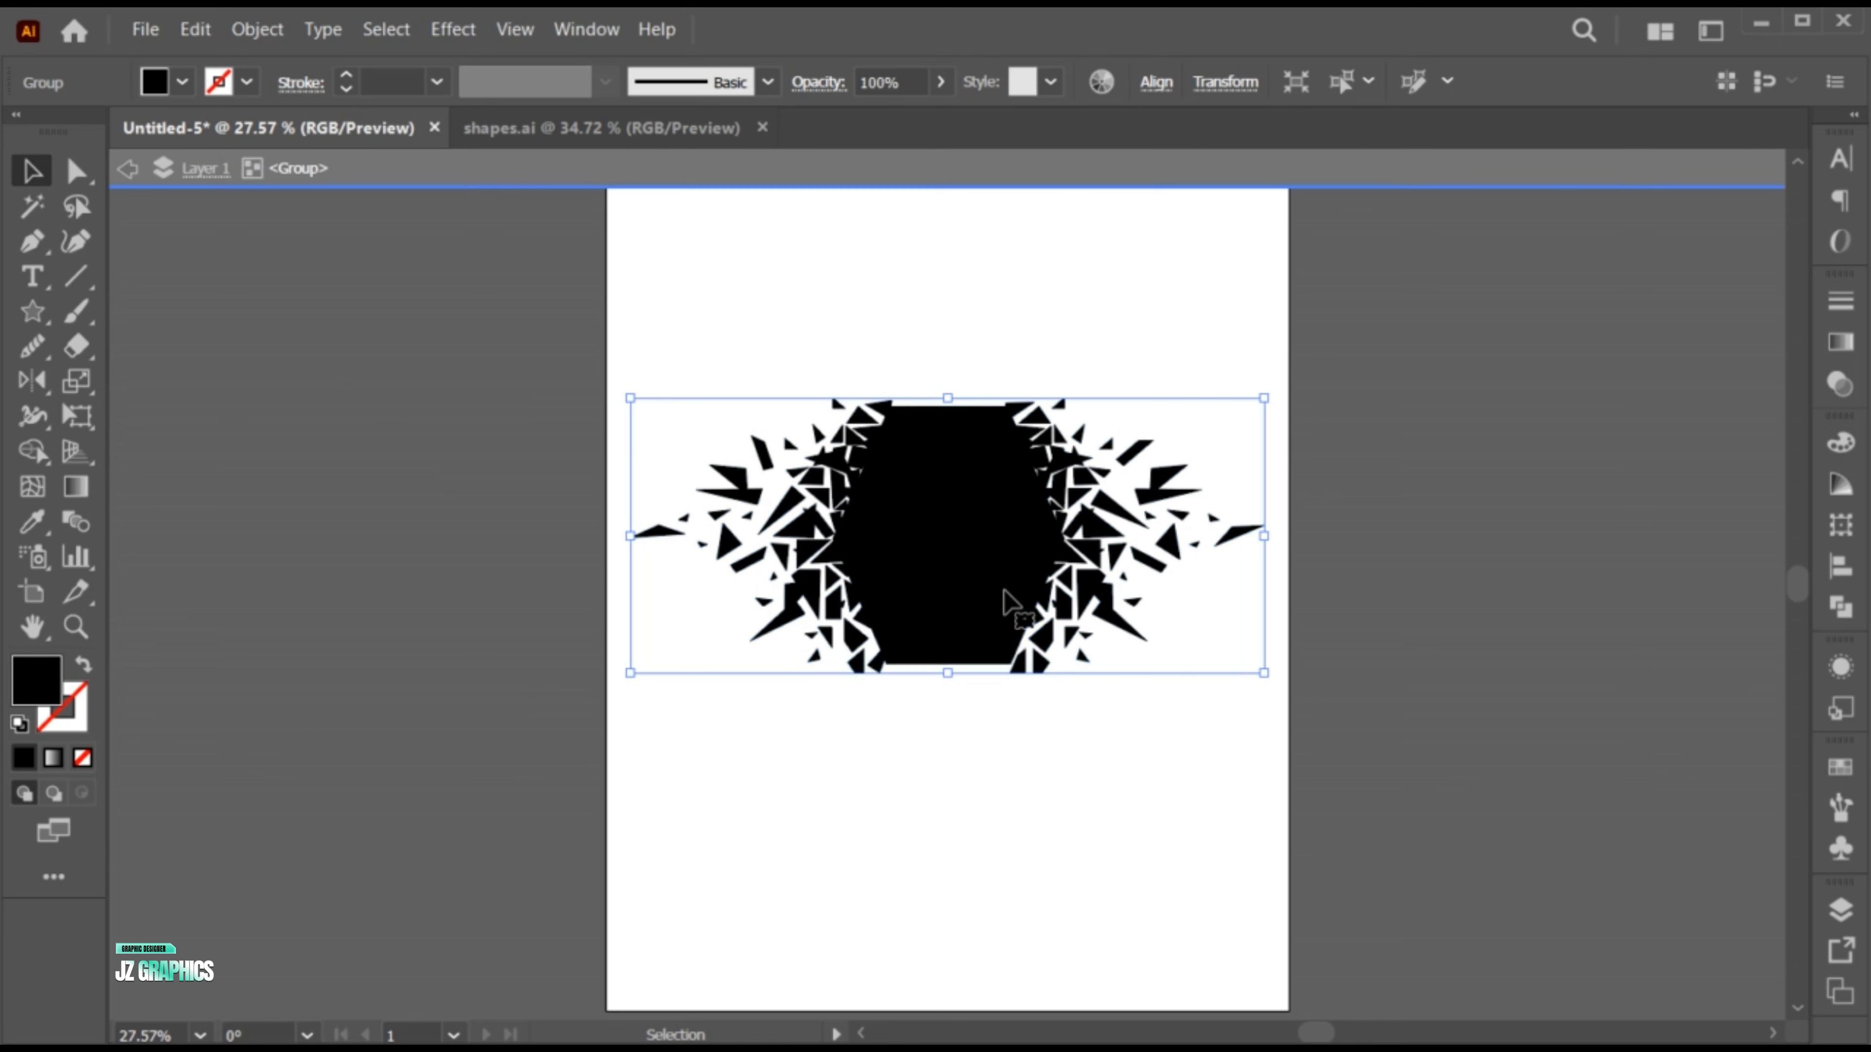
{"action": "left_click", "coordinate": [1241, 534]}
{"action": "key", "text": "Delete"}
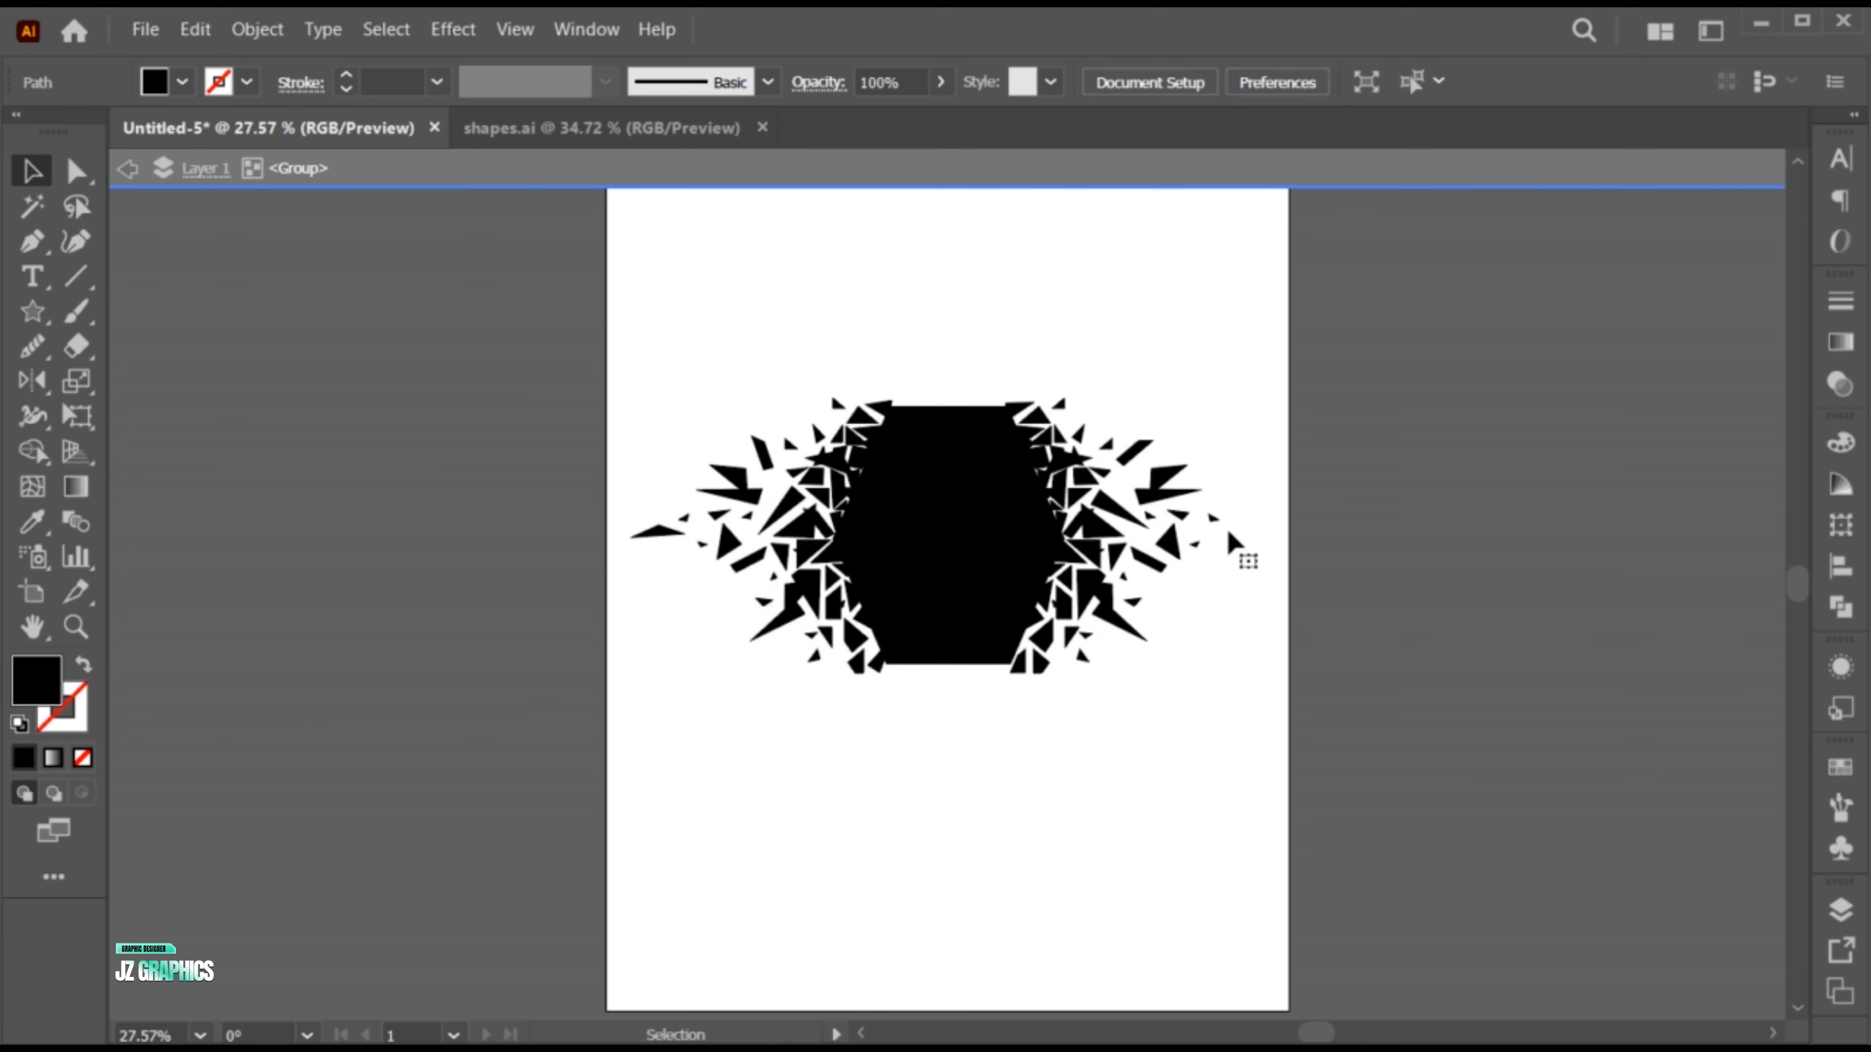
{"action": "left_click", "coordinate": [663, 532]}
{"action": "key", "text": "Delete"}
{"action": "key", "text": "Escape"}
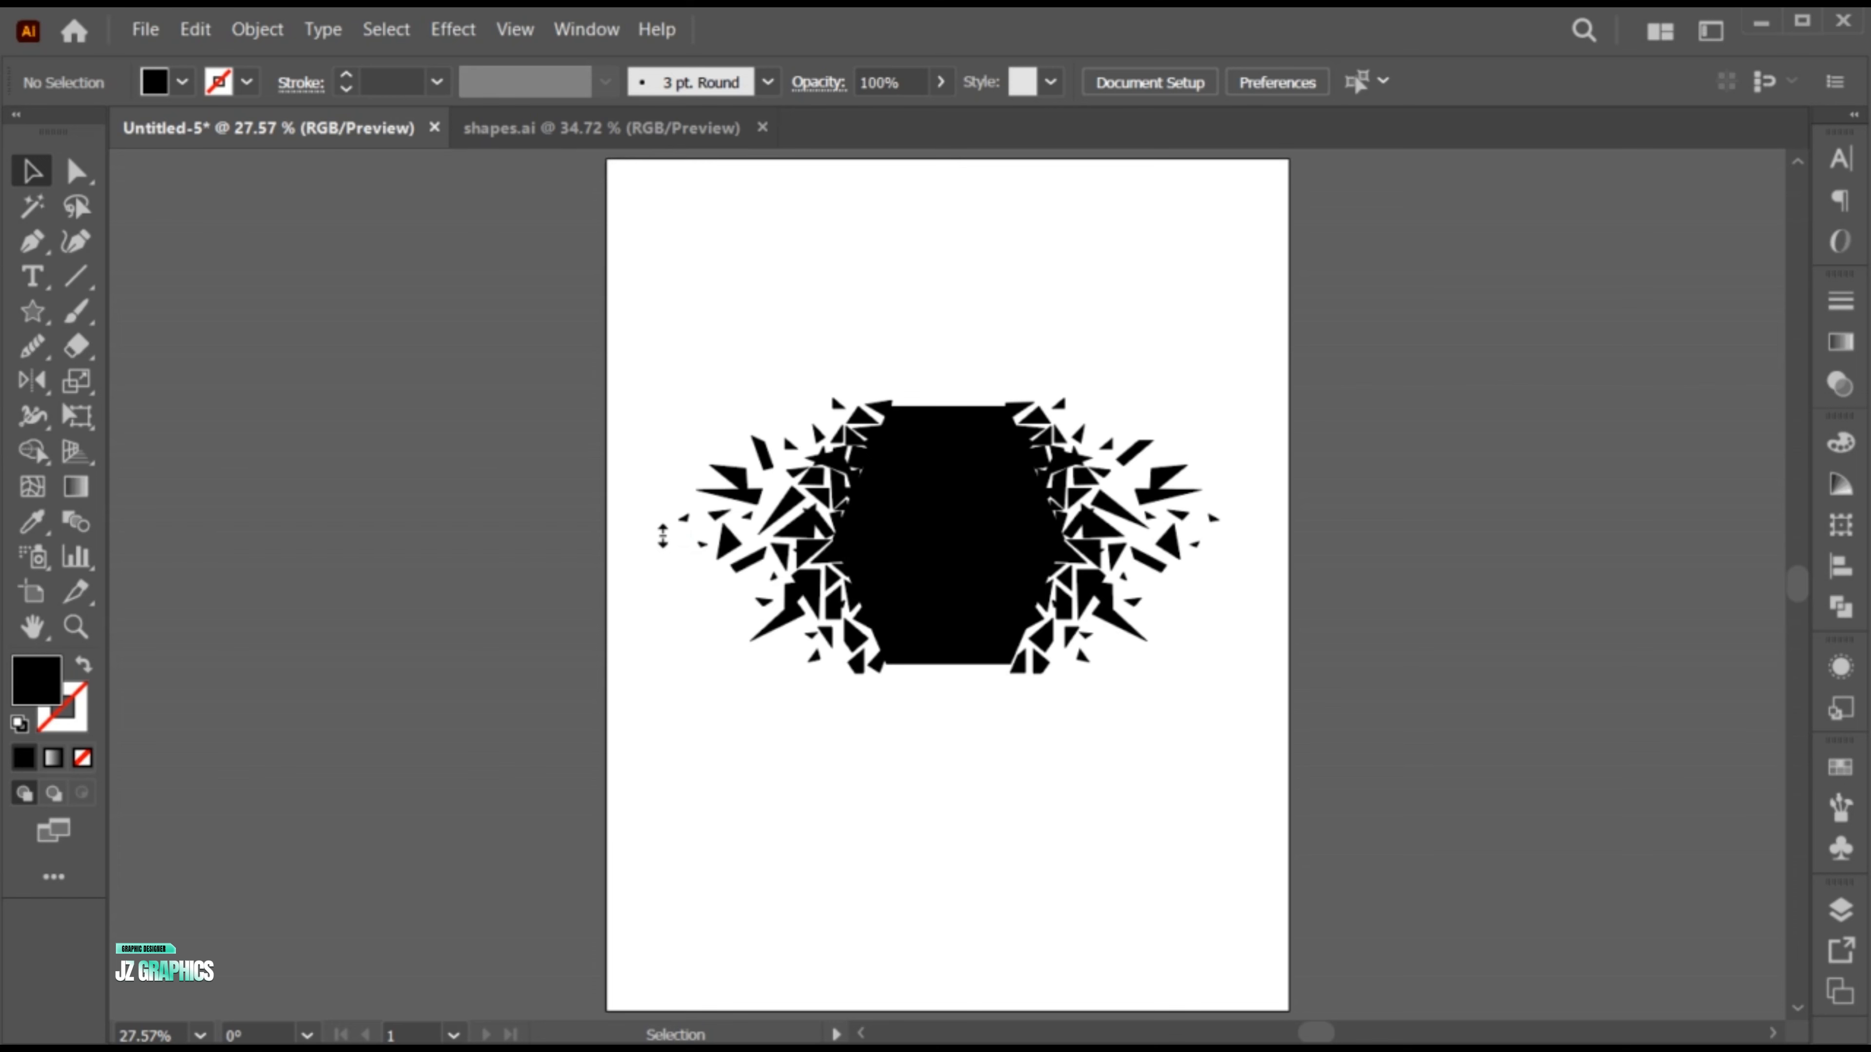
- Center the shattered shape horizontally and vertically on the artboard
{"action": "left_click", "coordinate": [914, 525]}
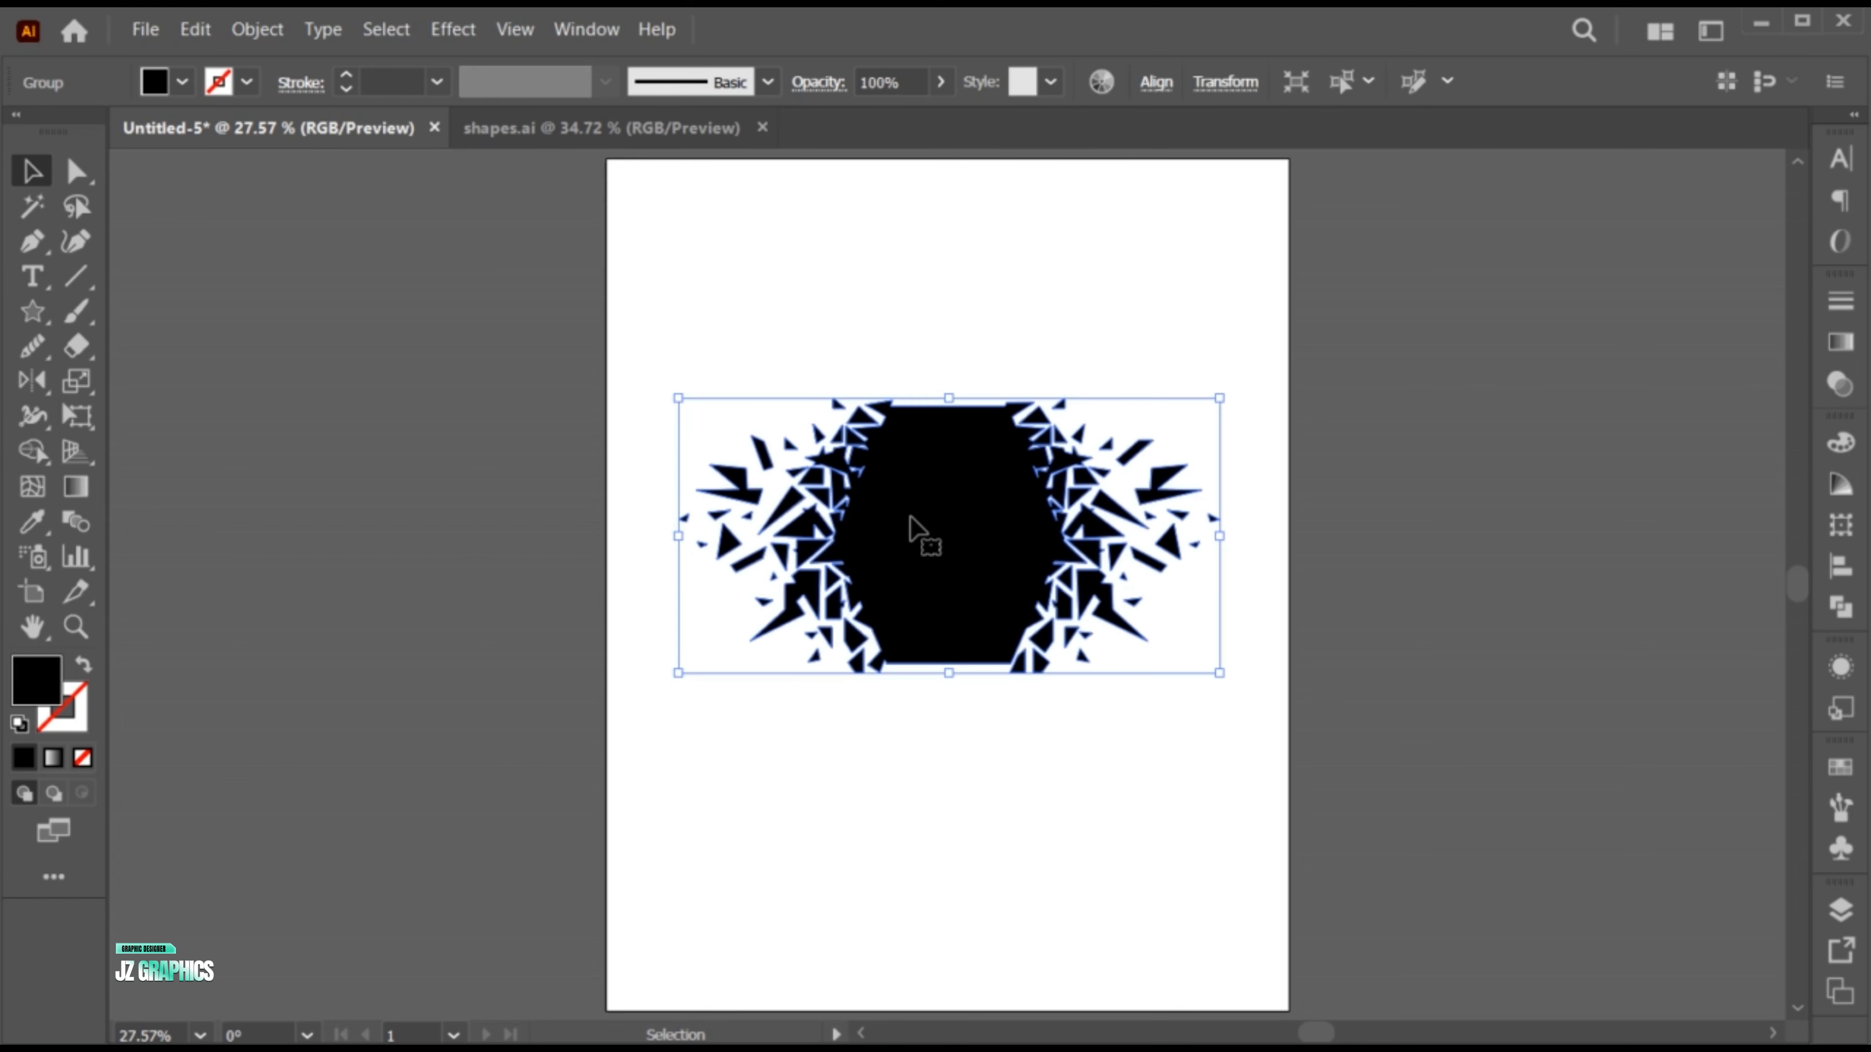
{"action": "left_click", "coordinate": [1155, 83]}
{"action": "left_click", "coordinate": [902, 177]}
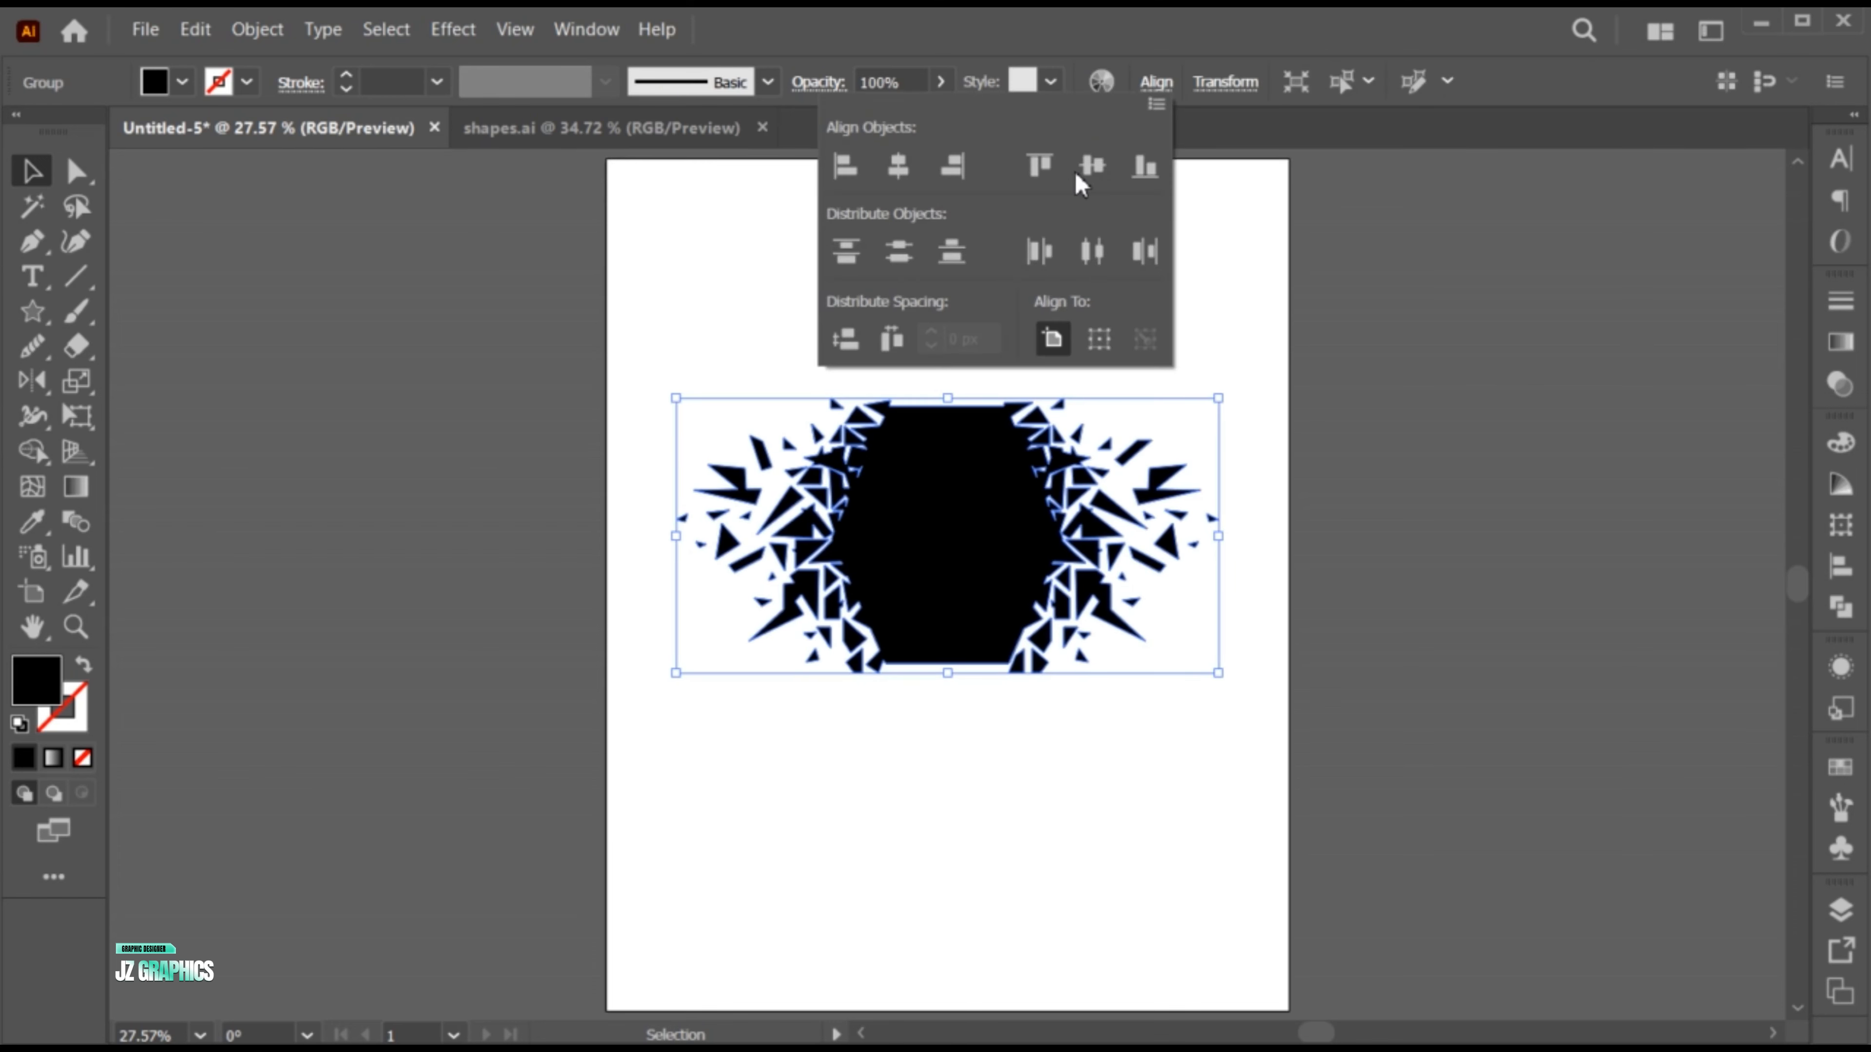
{"action": "left_click", "coordinate": [1092, 169]}
{"action": "left_click", "coordinate": [1155, 82]}
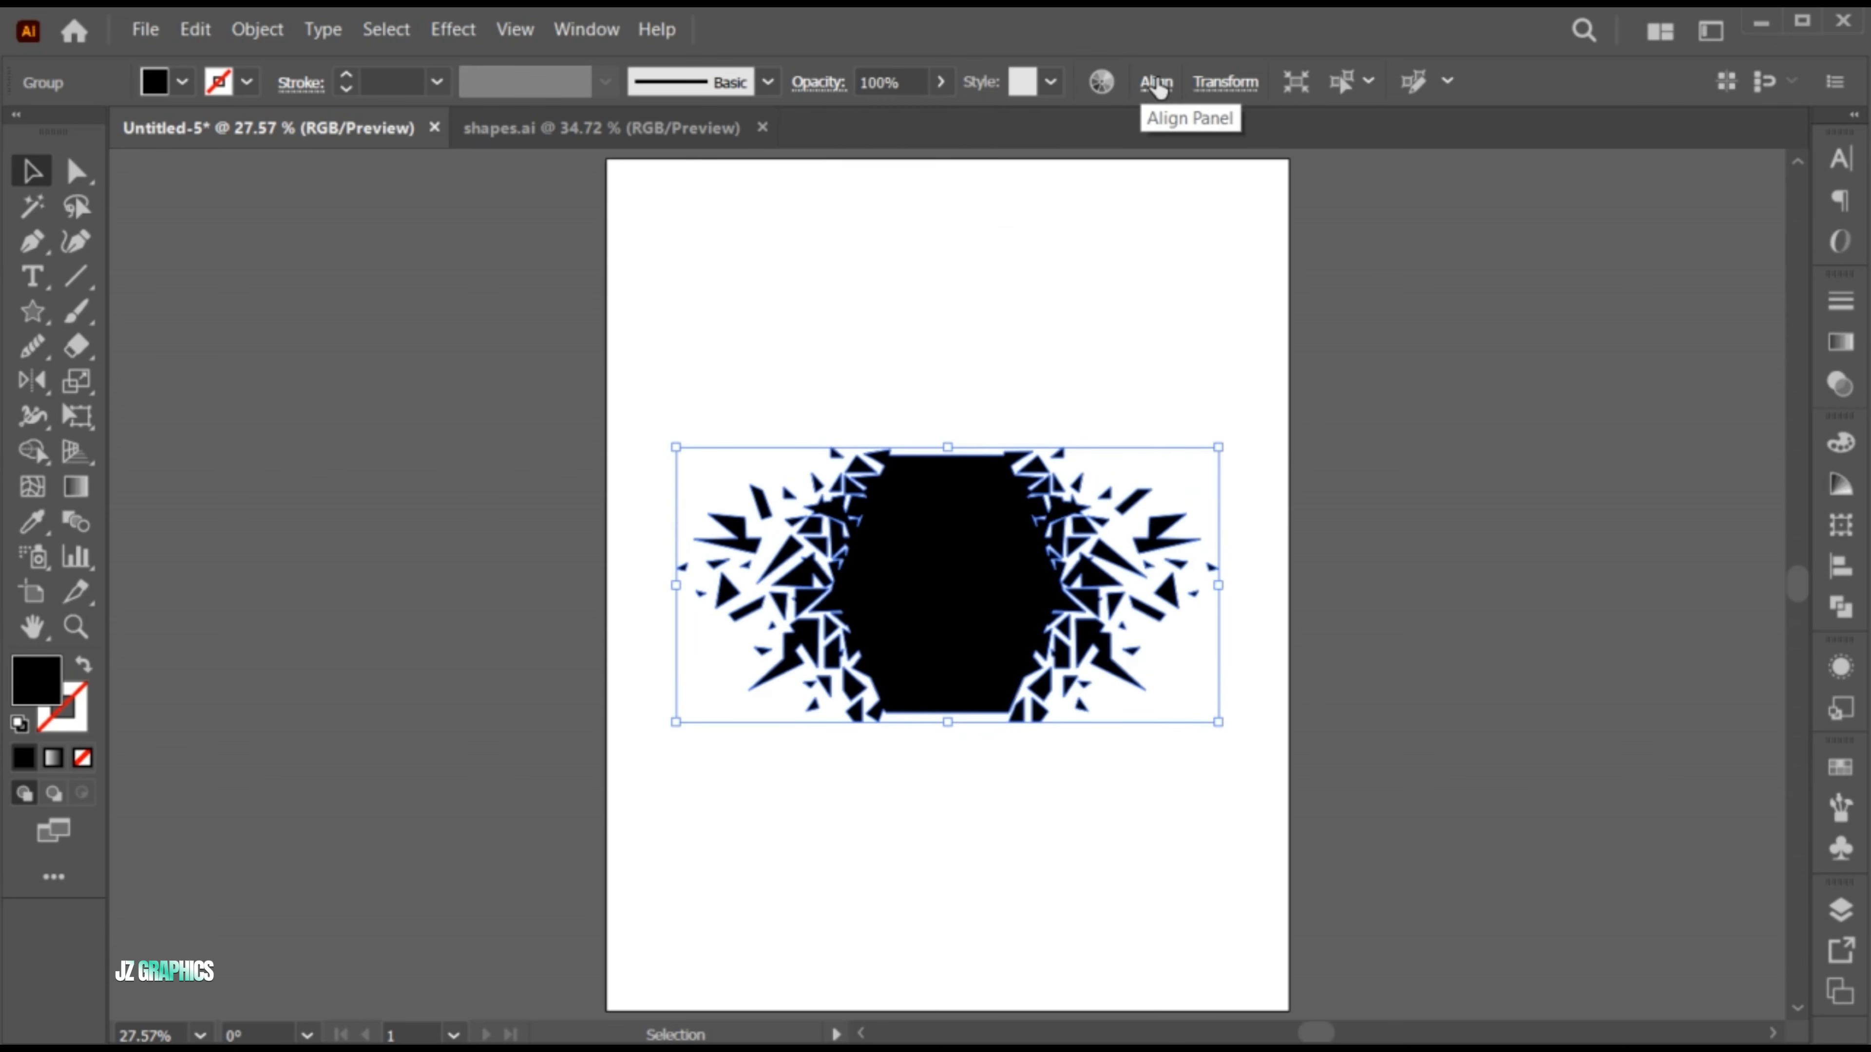
{"action": "left_click", "coordinate": [1004, 761]}
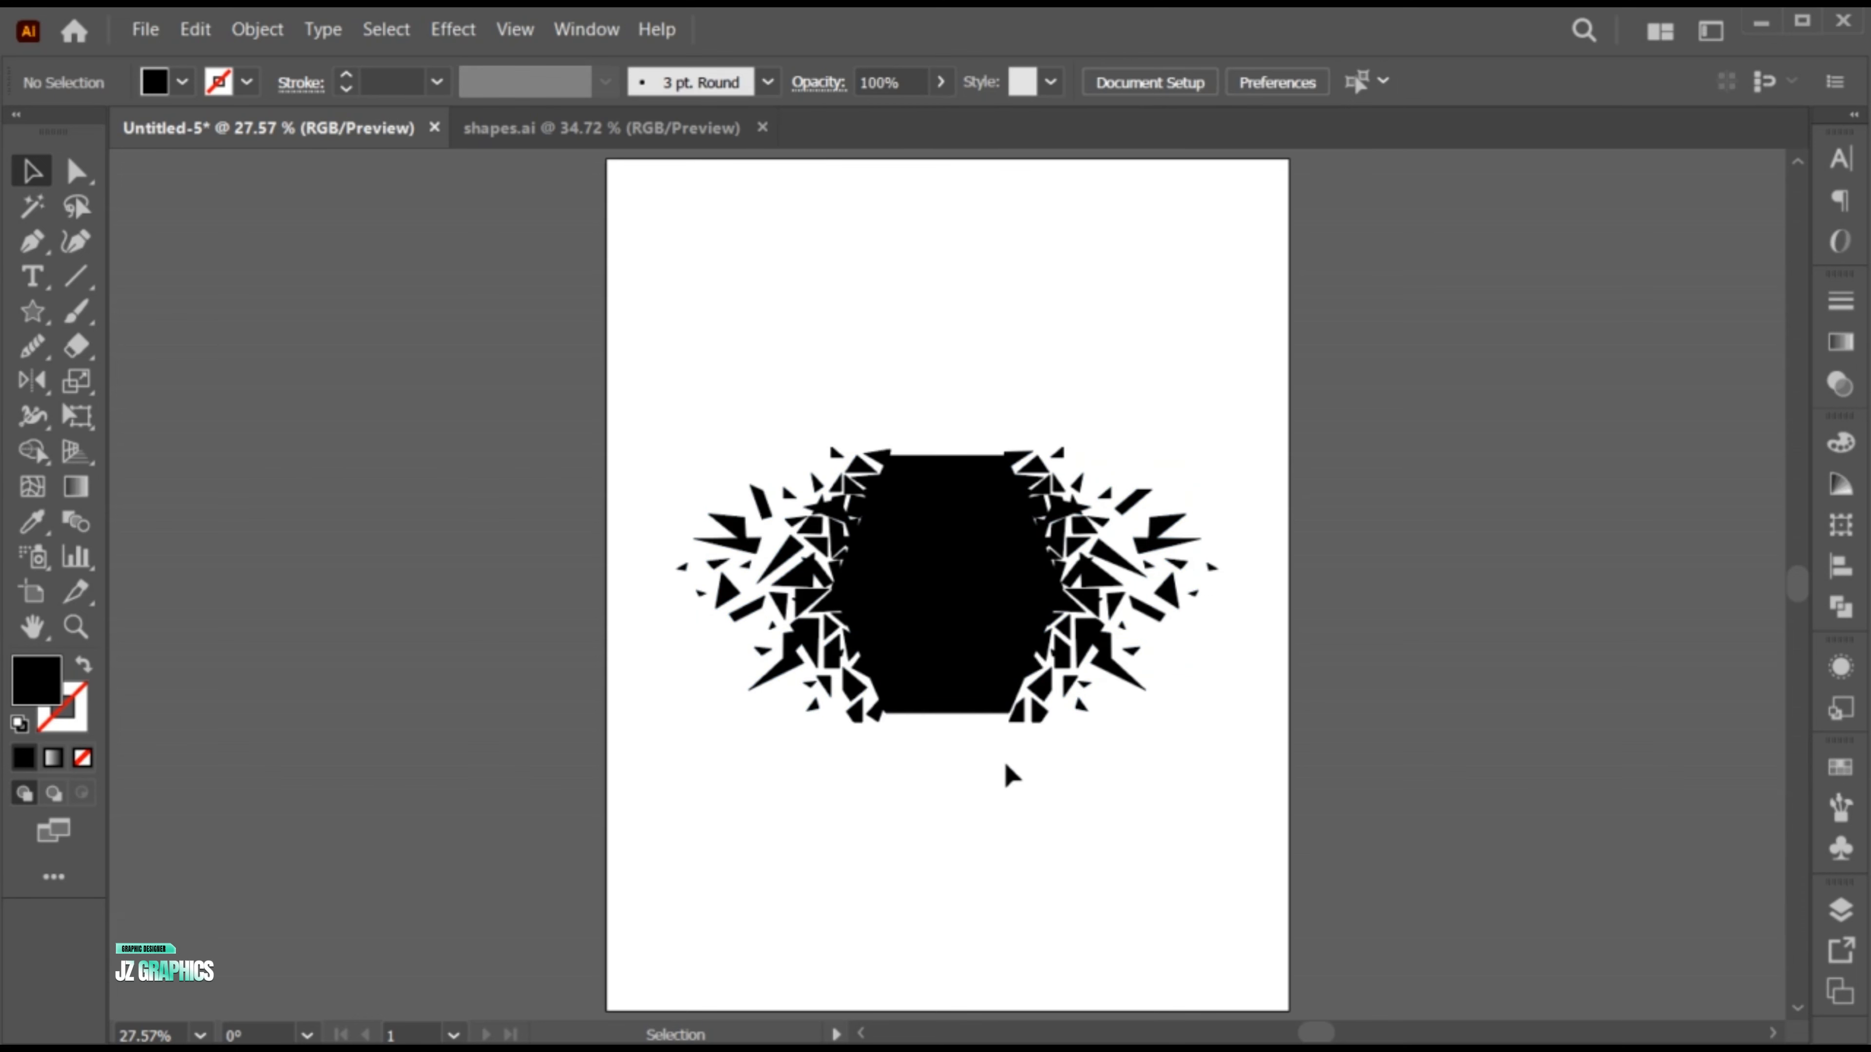
- Convert the shattered shape group into a compound path
{"action": "left_click", "coordinate": [892, 477]}
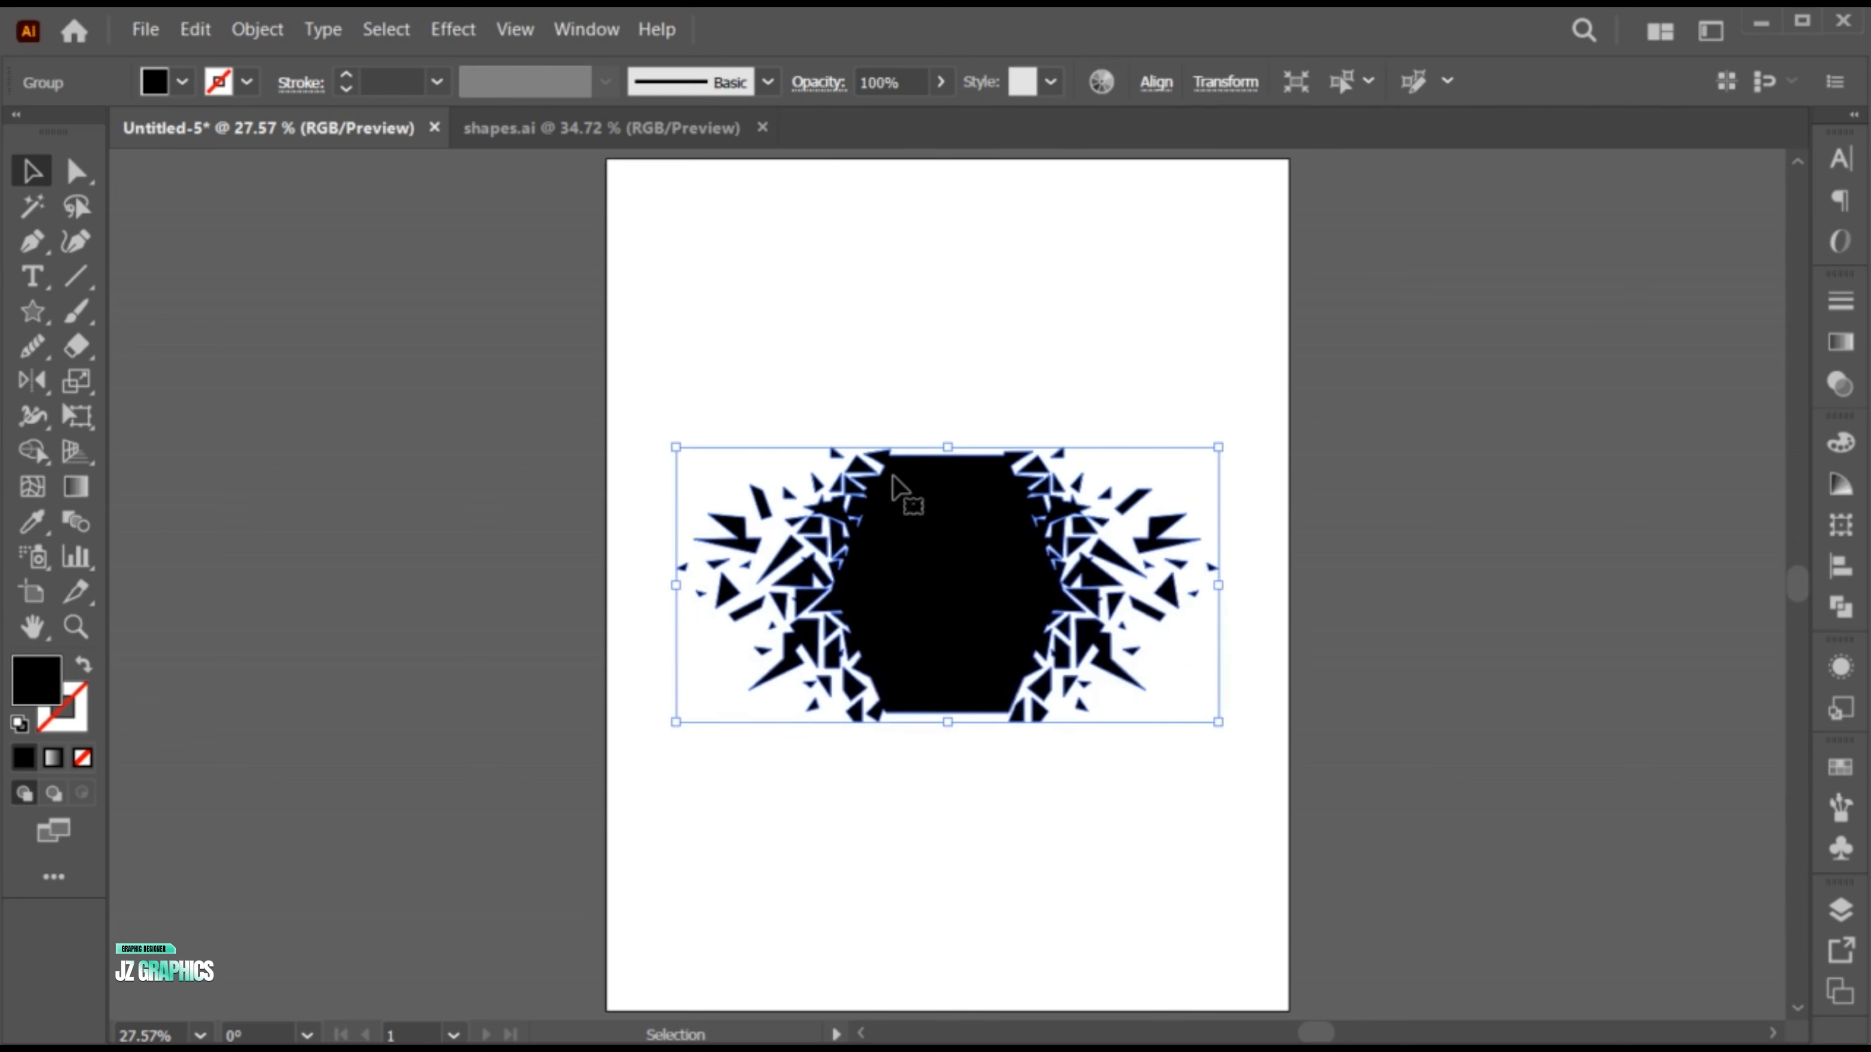
{"action": "left_click", "coordinate": [258, 33]}
{"action": "mouse_move", "coordinate": [458, 1036]}
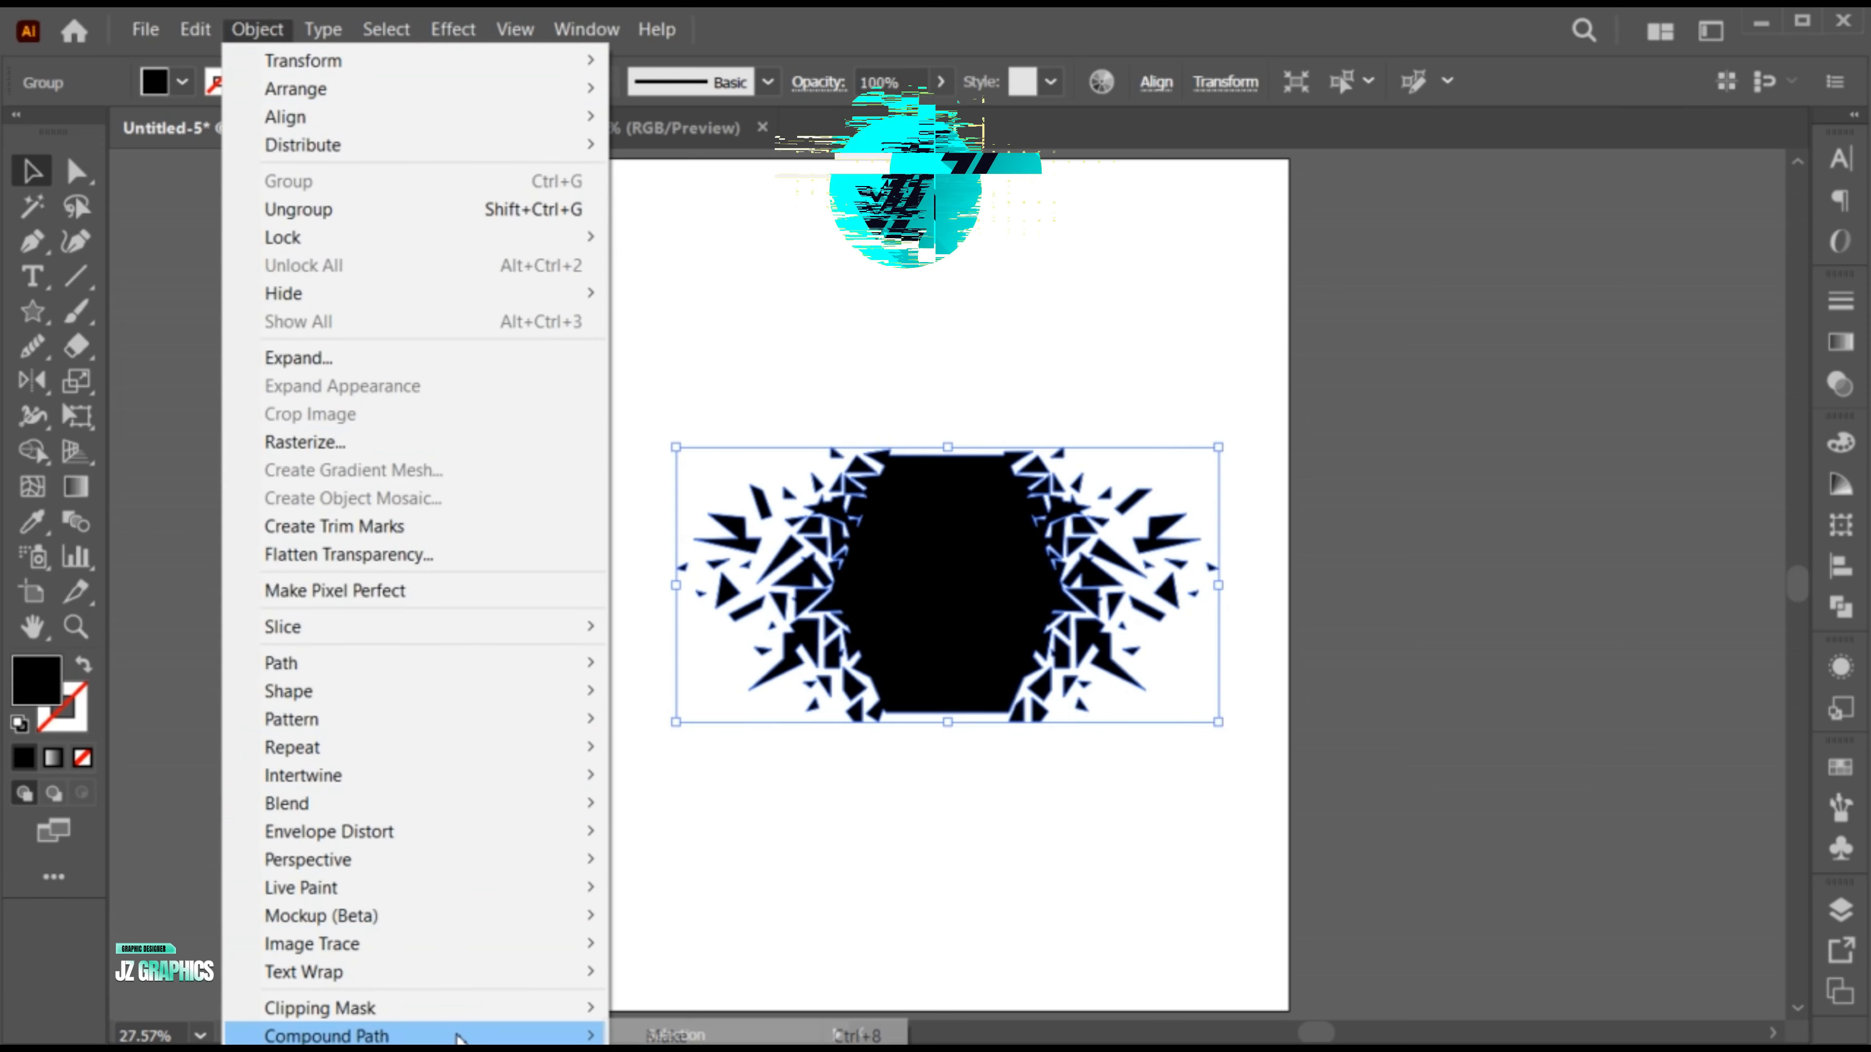
{"action": "left_click", "coordinate": [752, 1032]}
{"action": "left_click", "coordinate": [920, 849]}
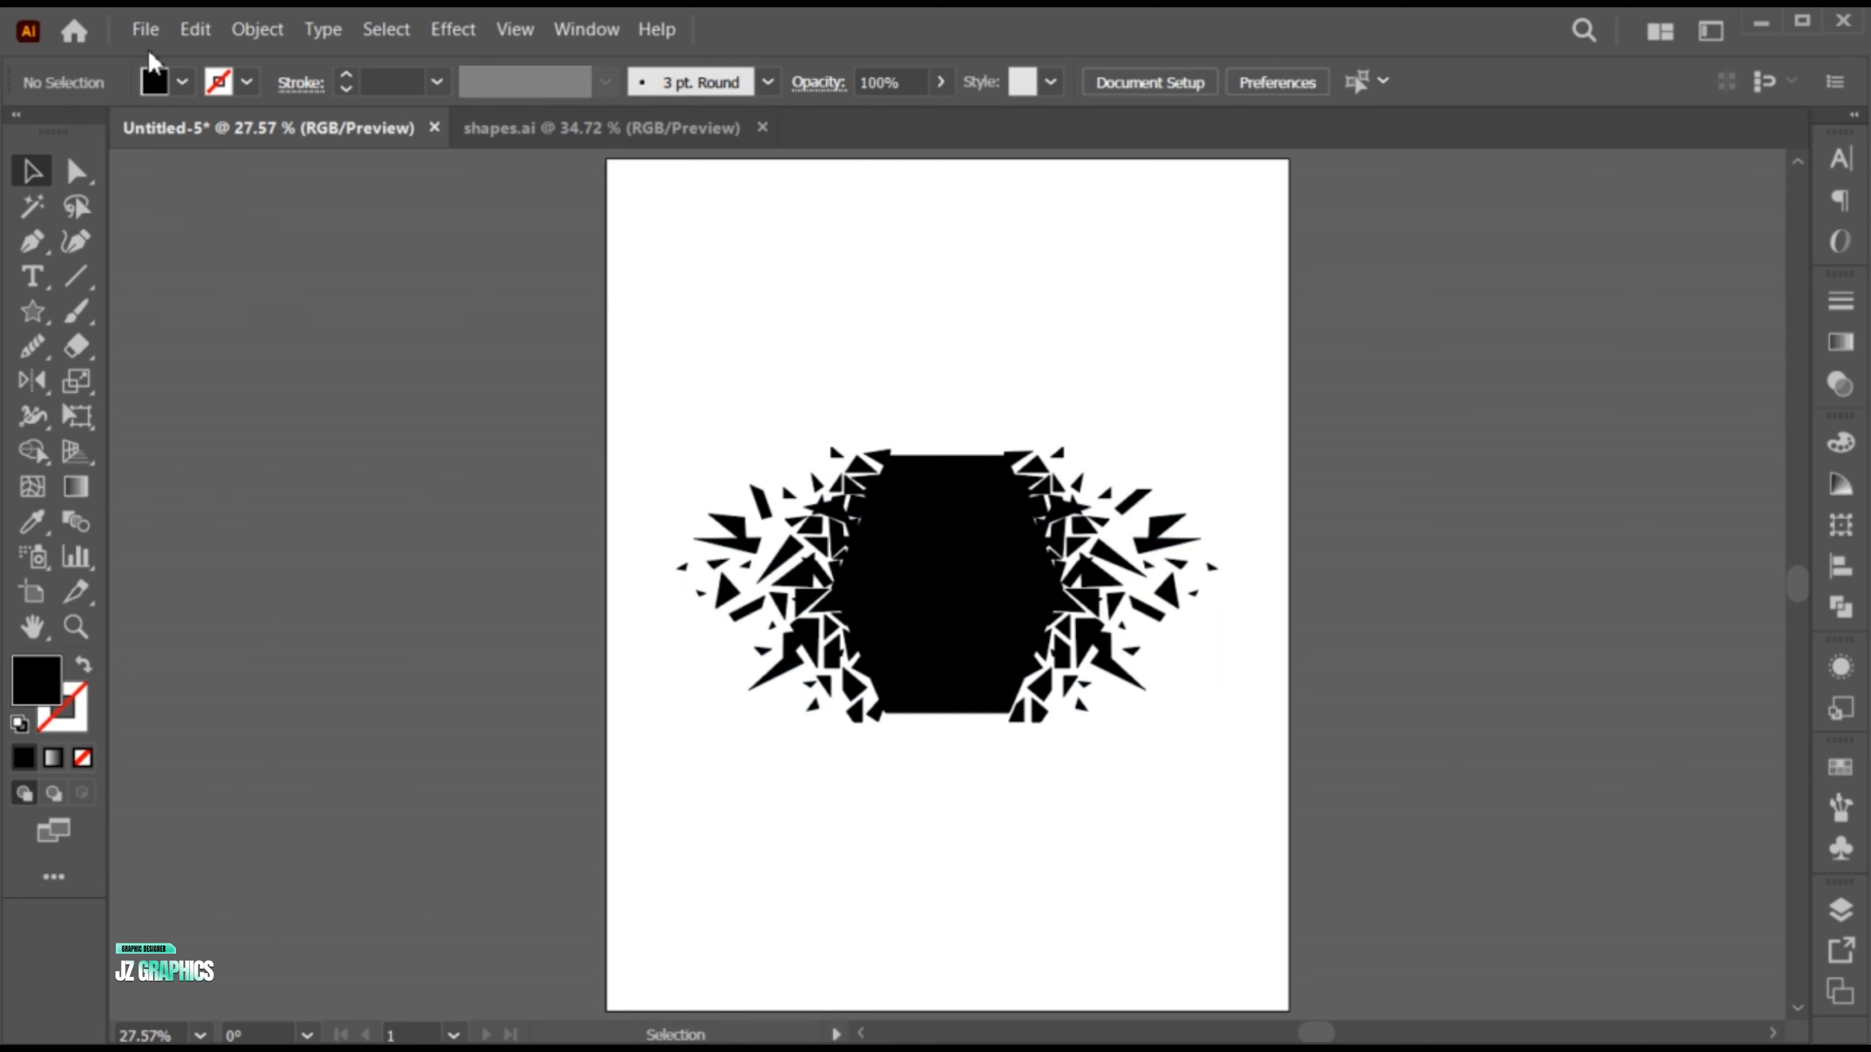
- Place beautiful-young-woman-wearing-professional-makeup.jpg as a linked image, then position and enlarge it over the shattered shape
{"action": "left_click", "coordinate": [145, 29]}
{"action": "left_click", "coordinate": [279, 491]}
{"action": "left_click", "coordinate": [652, 310]}
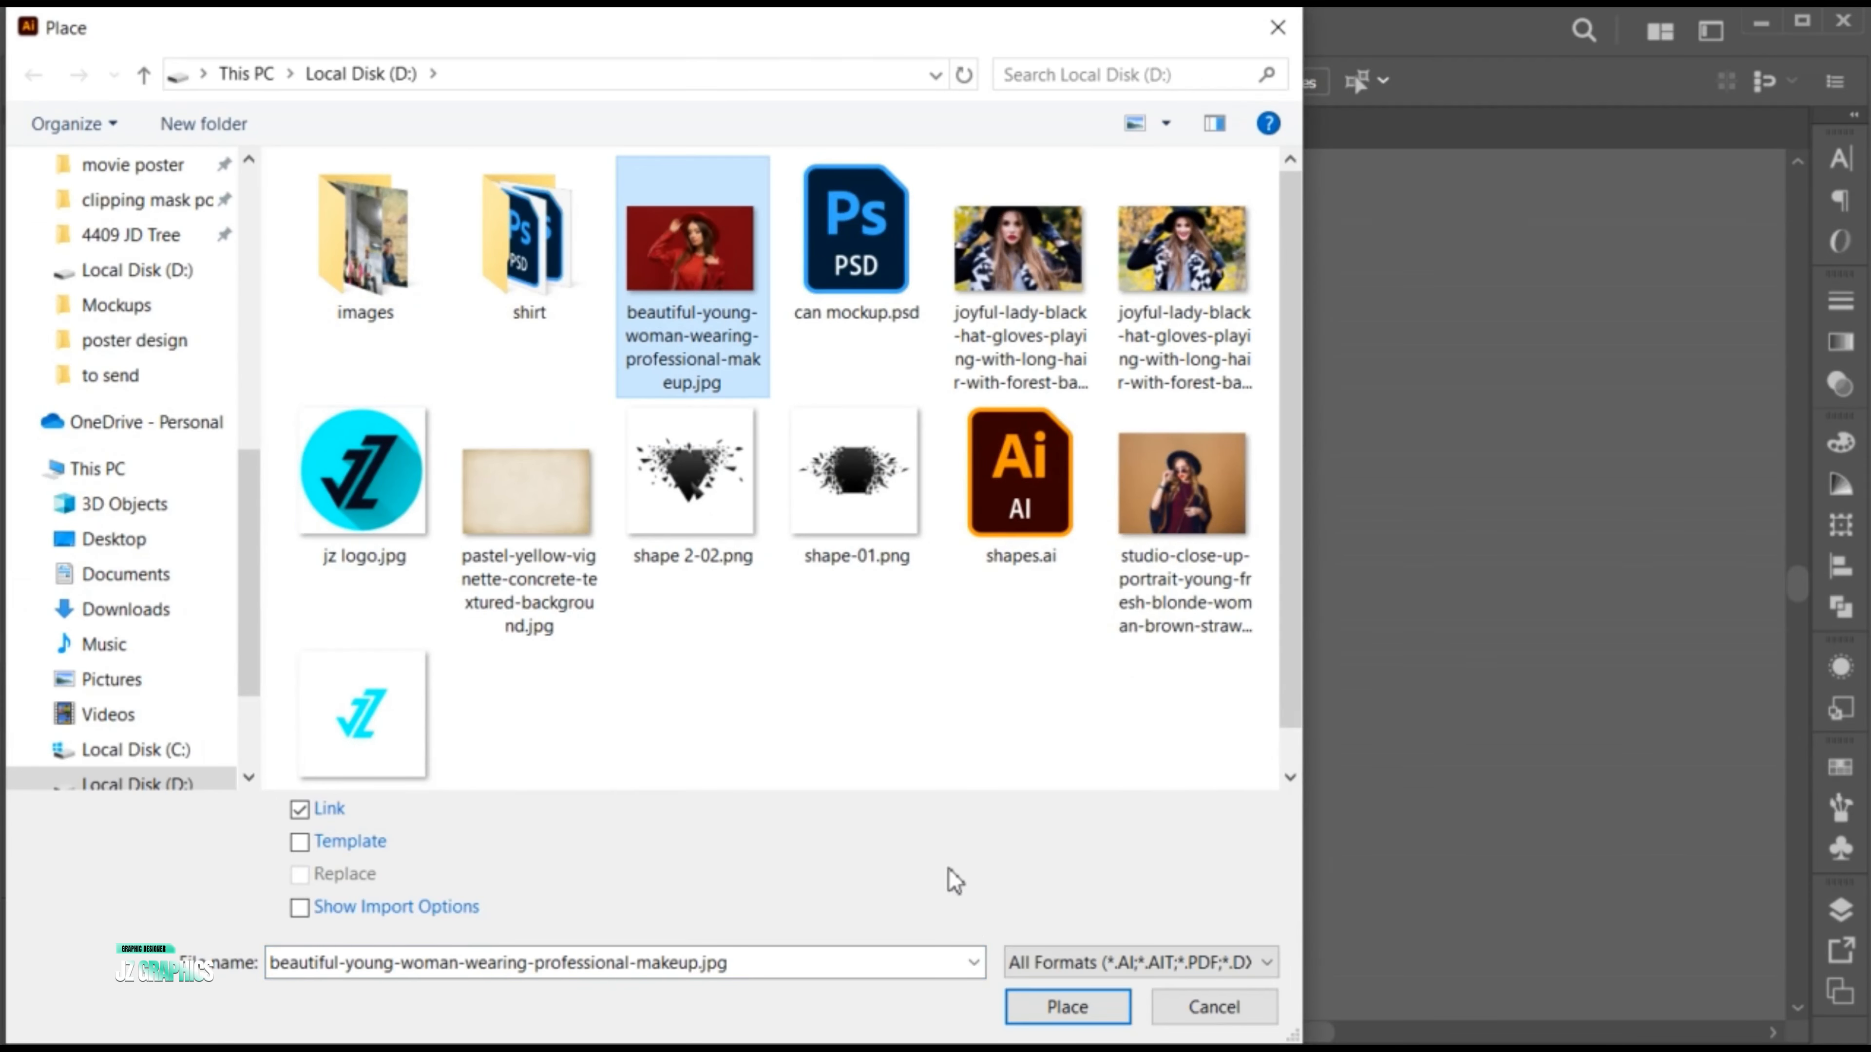
{"action": "left_click", "coordinate": [1045, 1004]}
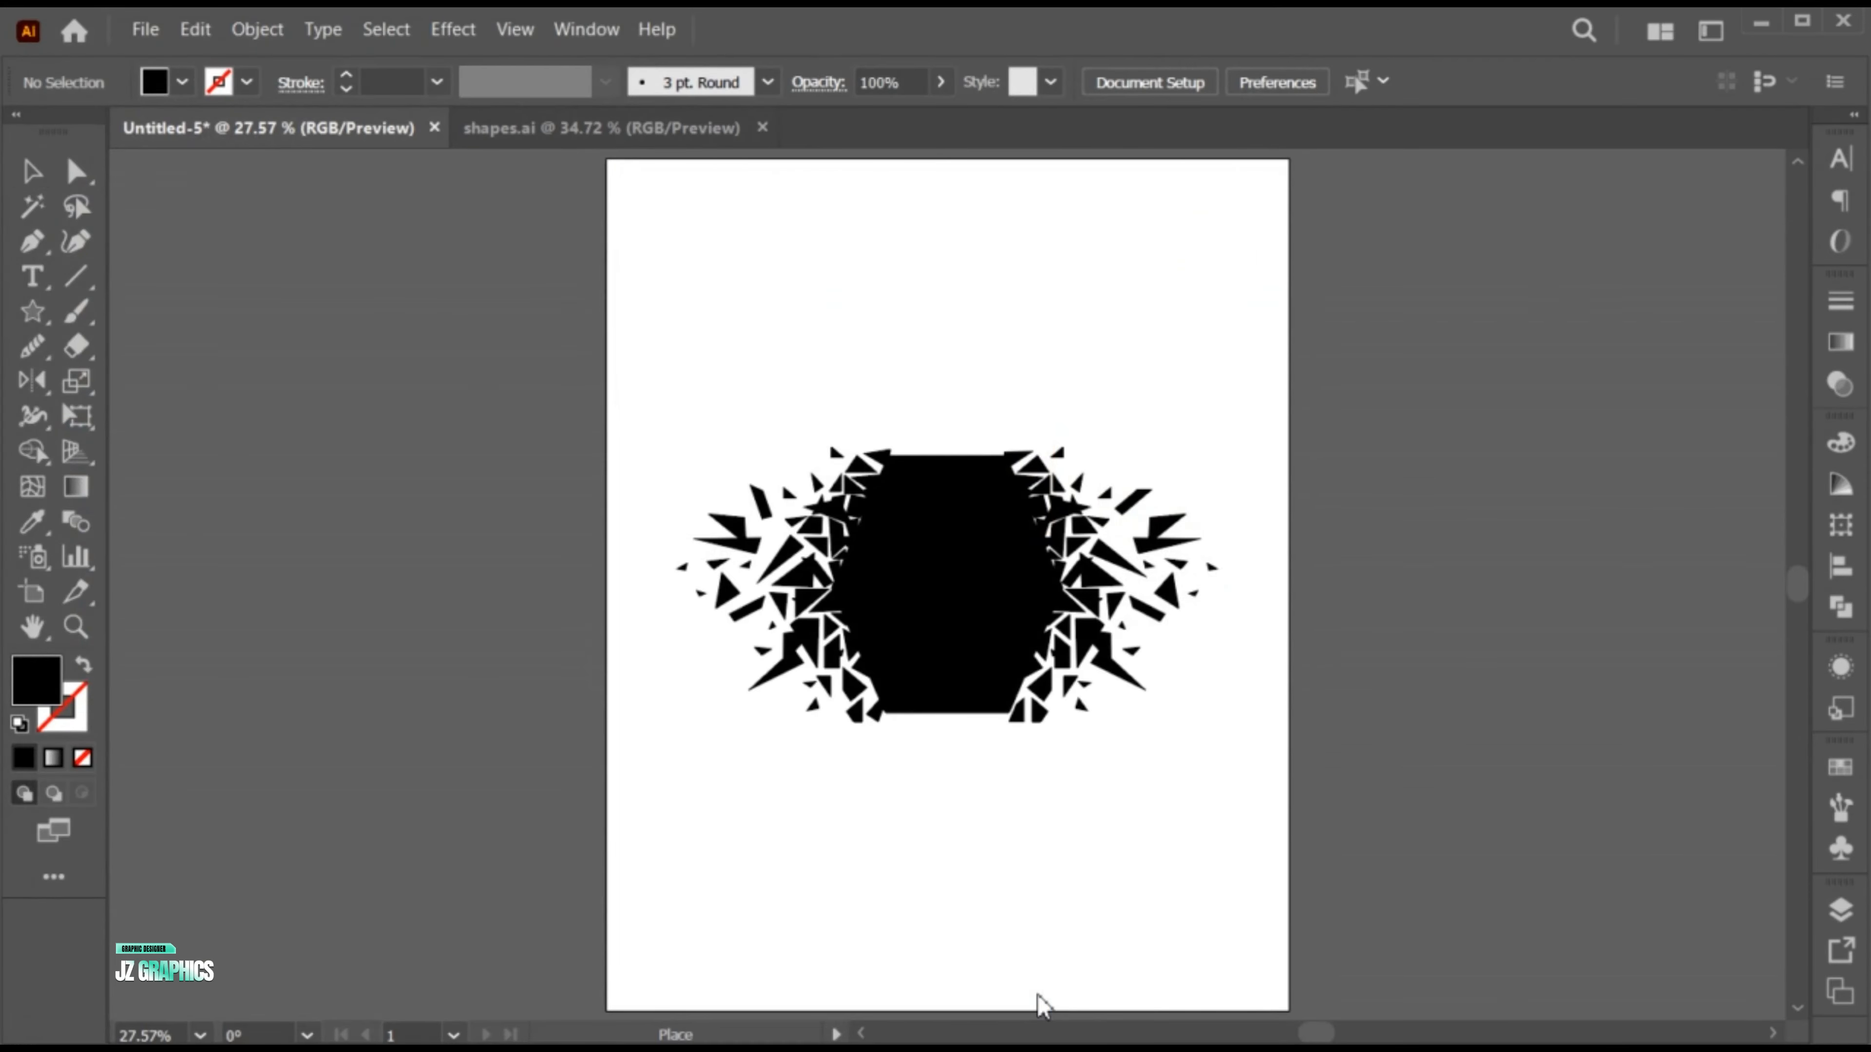
{"action": "left_click_drag", "start_coordinate": [734, 361], "coordinate": [1128, 714]}
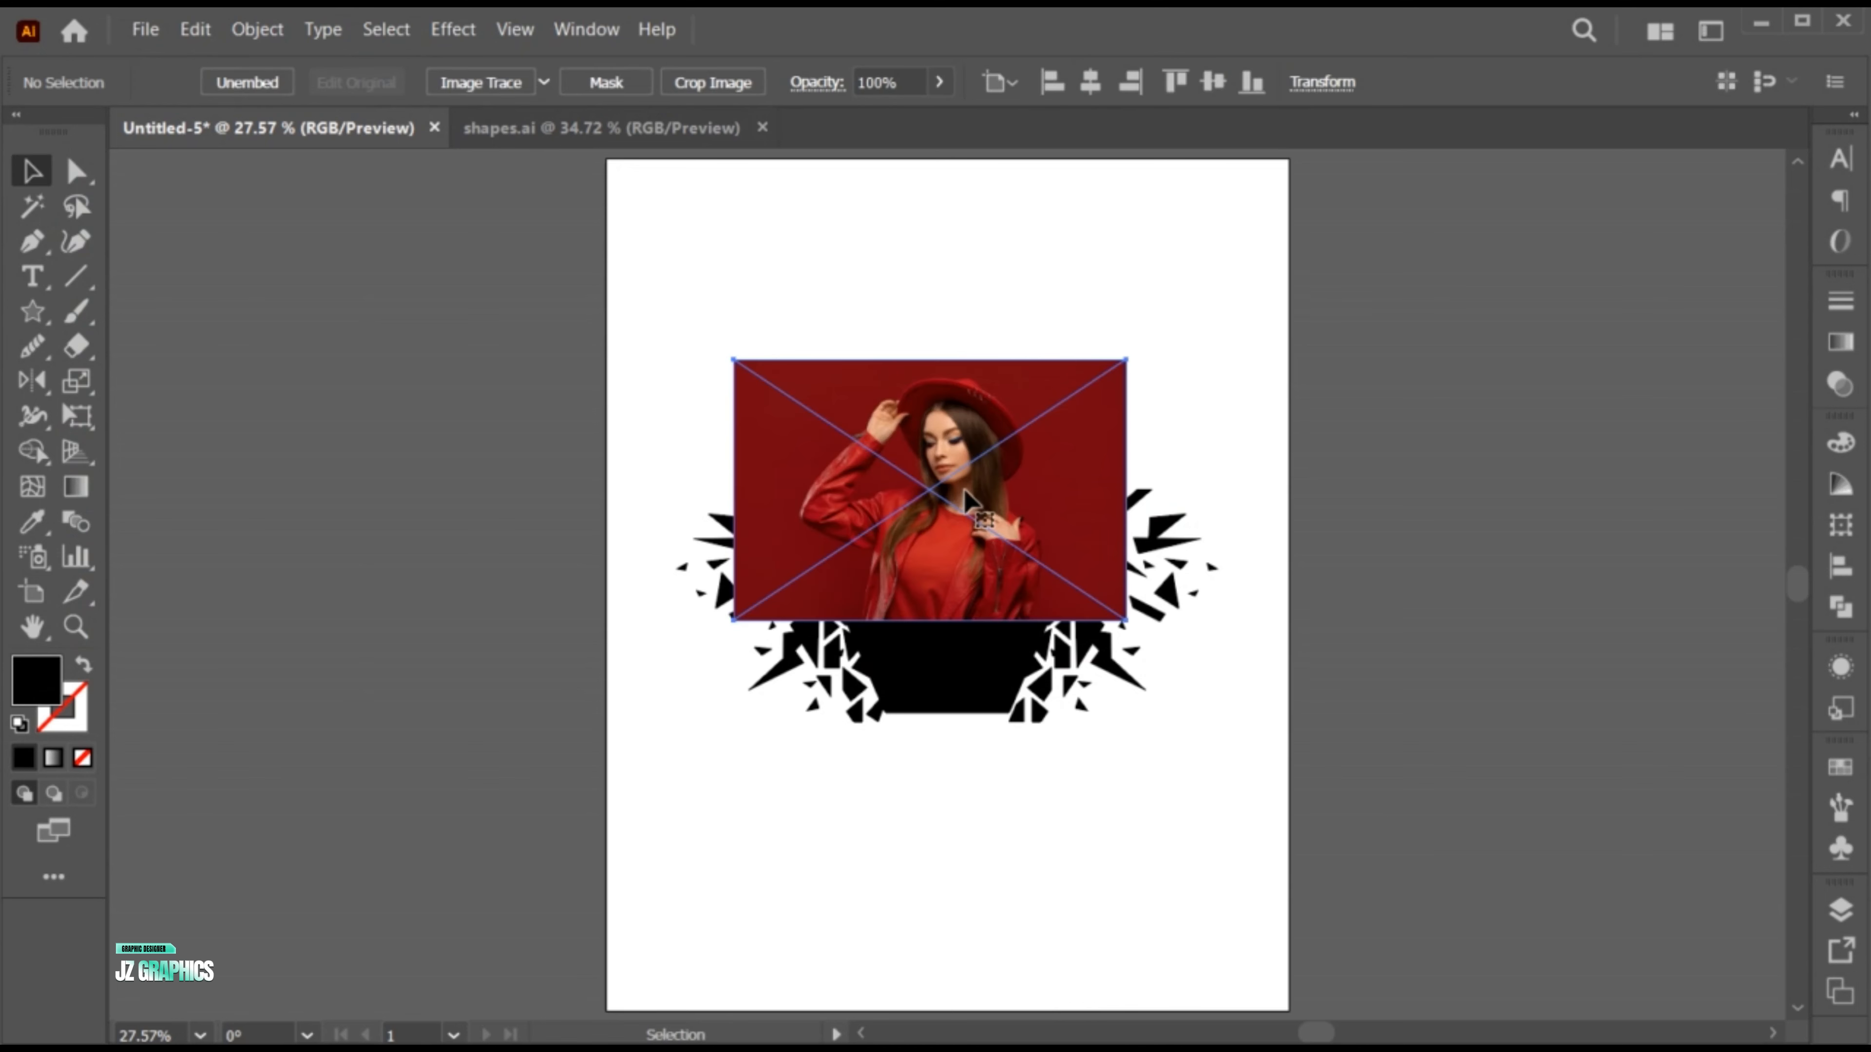
{"action": "left_click_drag", "start_coordinate": [1113, 516], "coordinate": [1219, 571]}
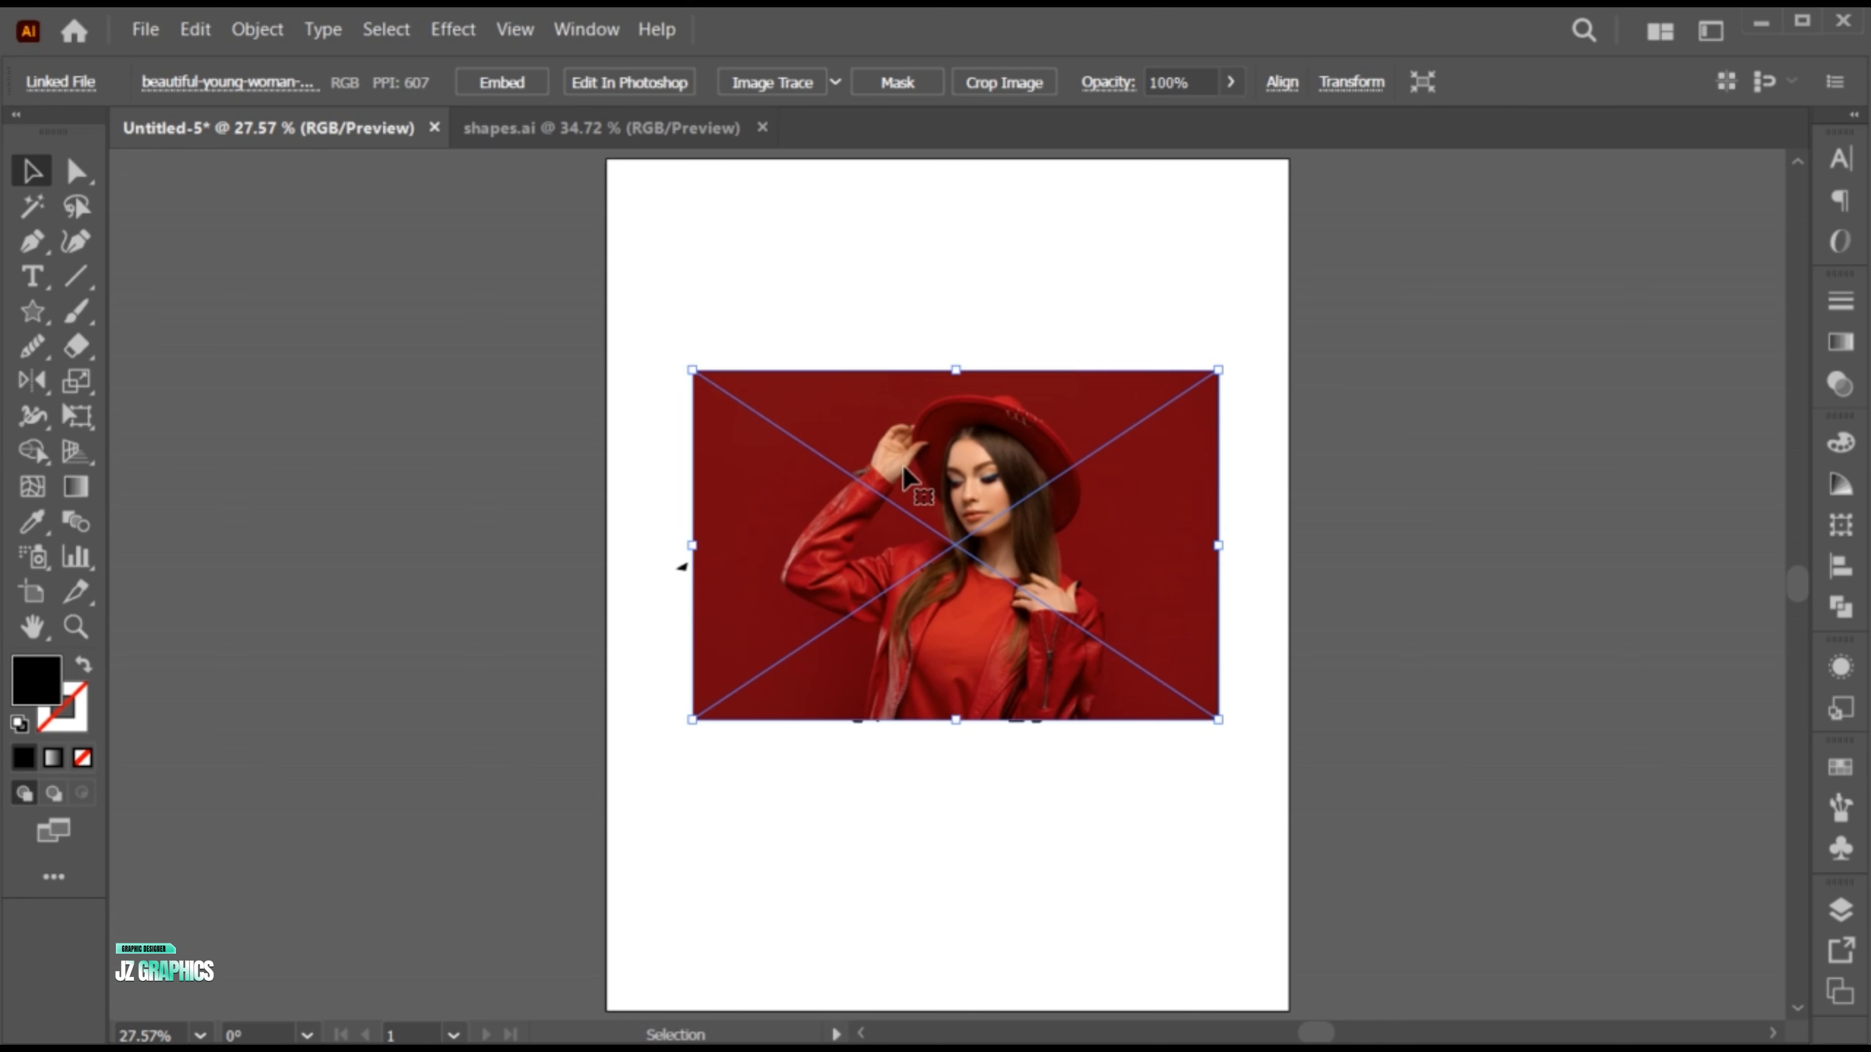
- Send the placed photo to the back, behind the shattered shape
{"action": "right_click", "coordinate": [755, 393]}
{"action": "mouse_move", "coordinate": [929, 763]}
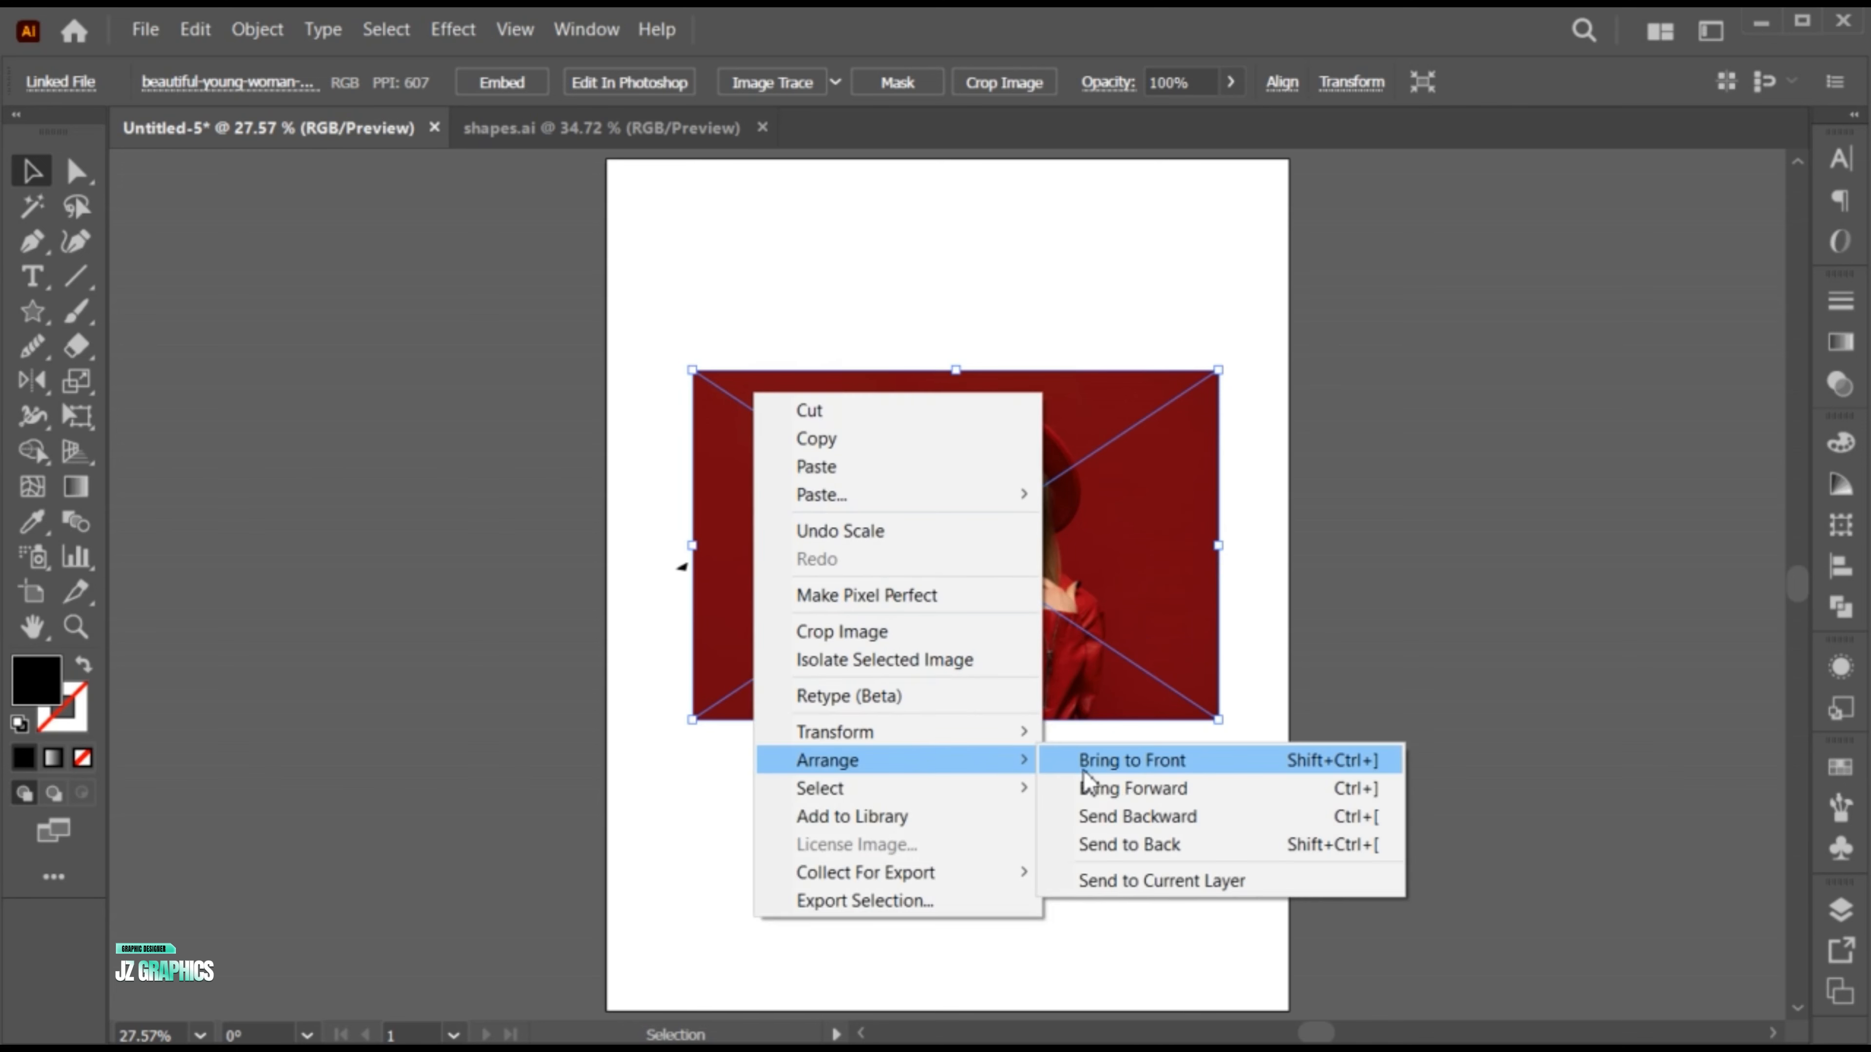
{"action": "left_click", "coordinate": [1140, 844]}
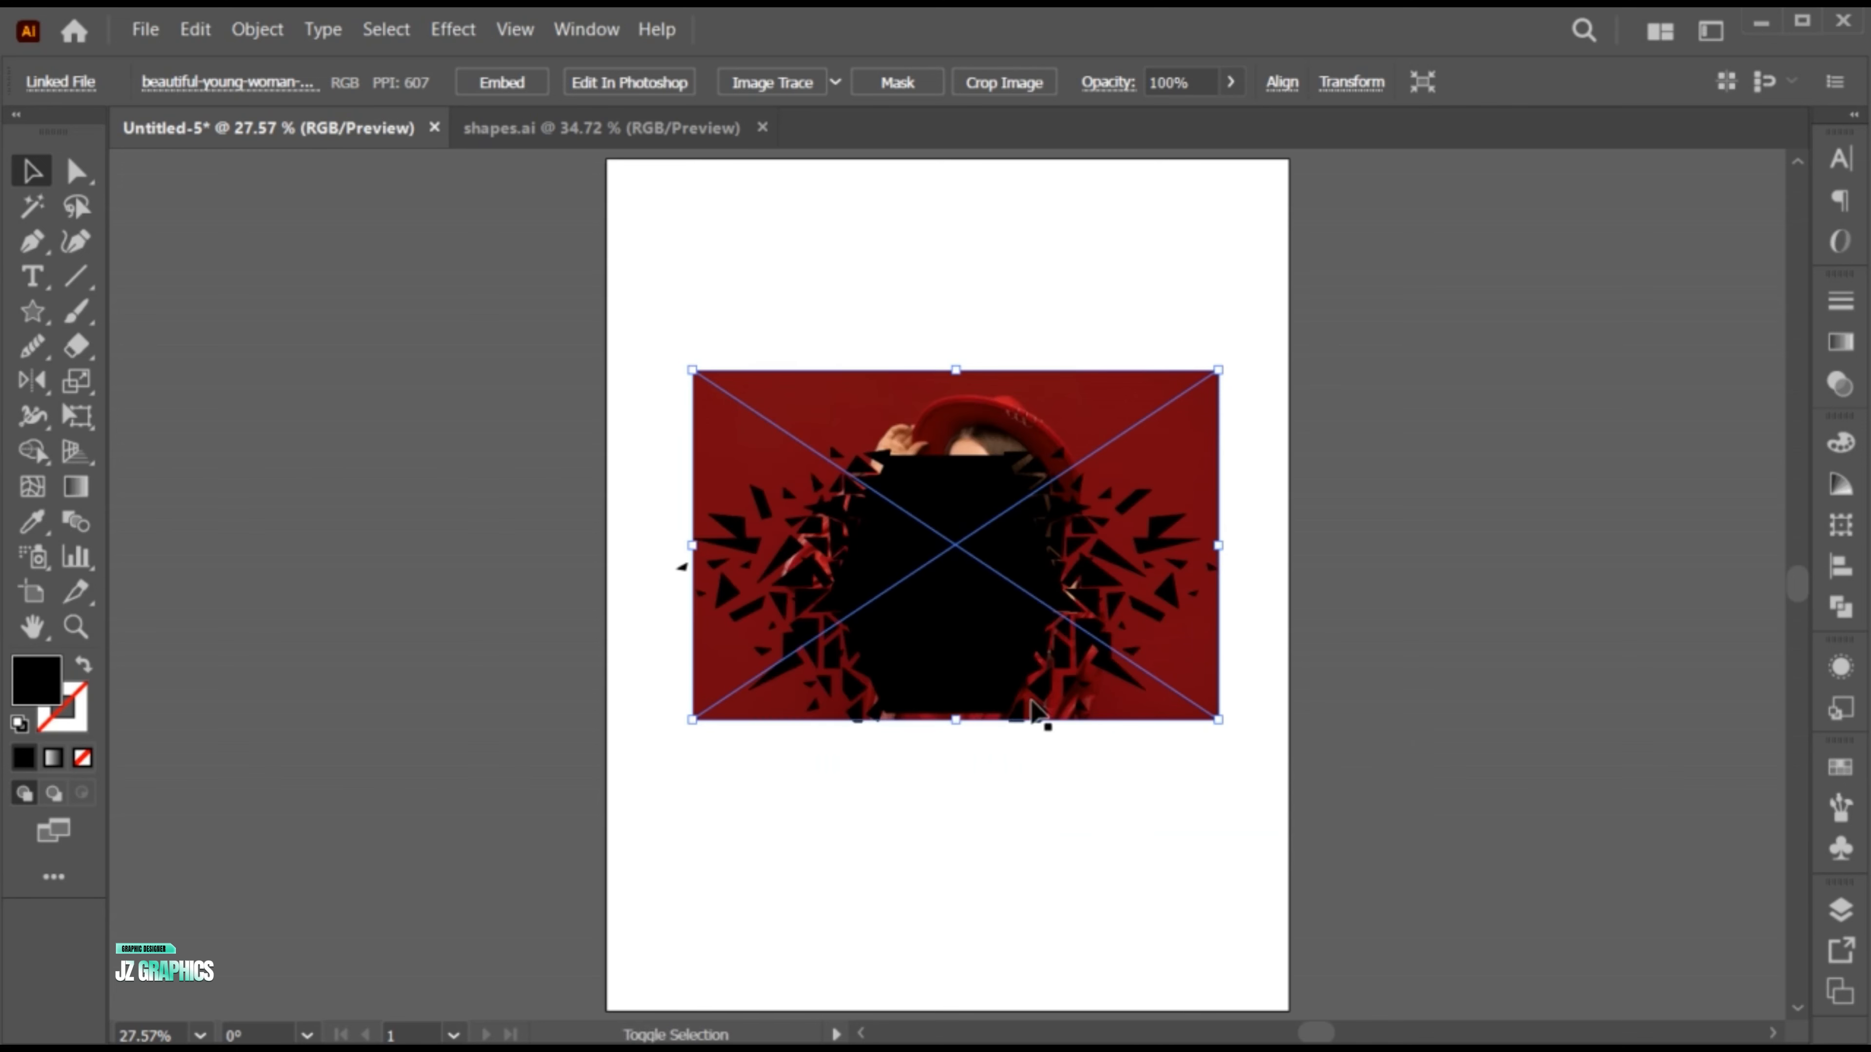
- Make a clipping mask from the shattered shape and the photo, and deselect the result
{"action": "left_click", "coordinate": [990, 640], "text": "shift"}
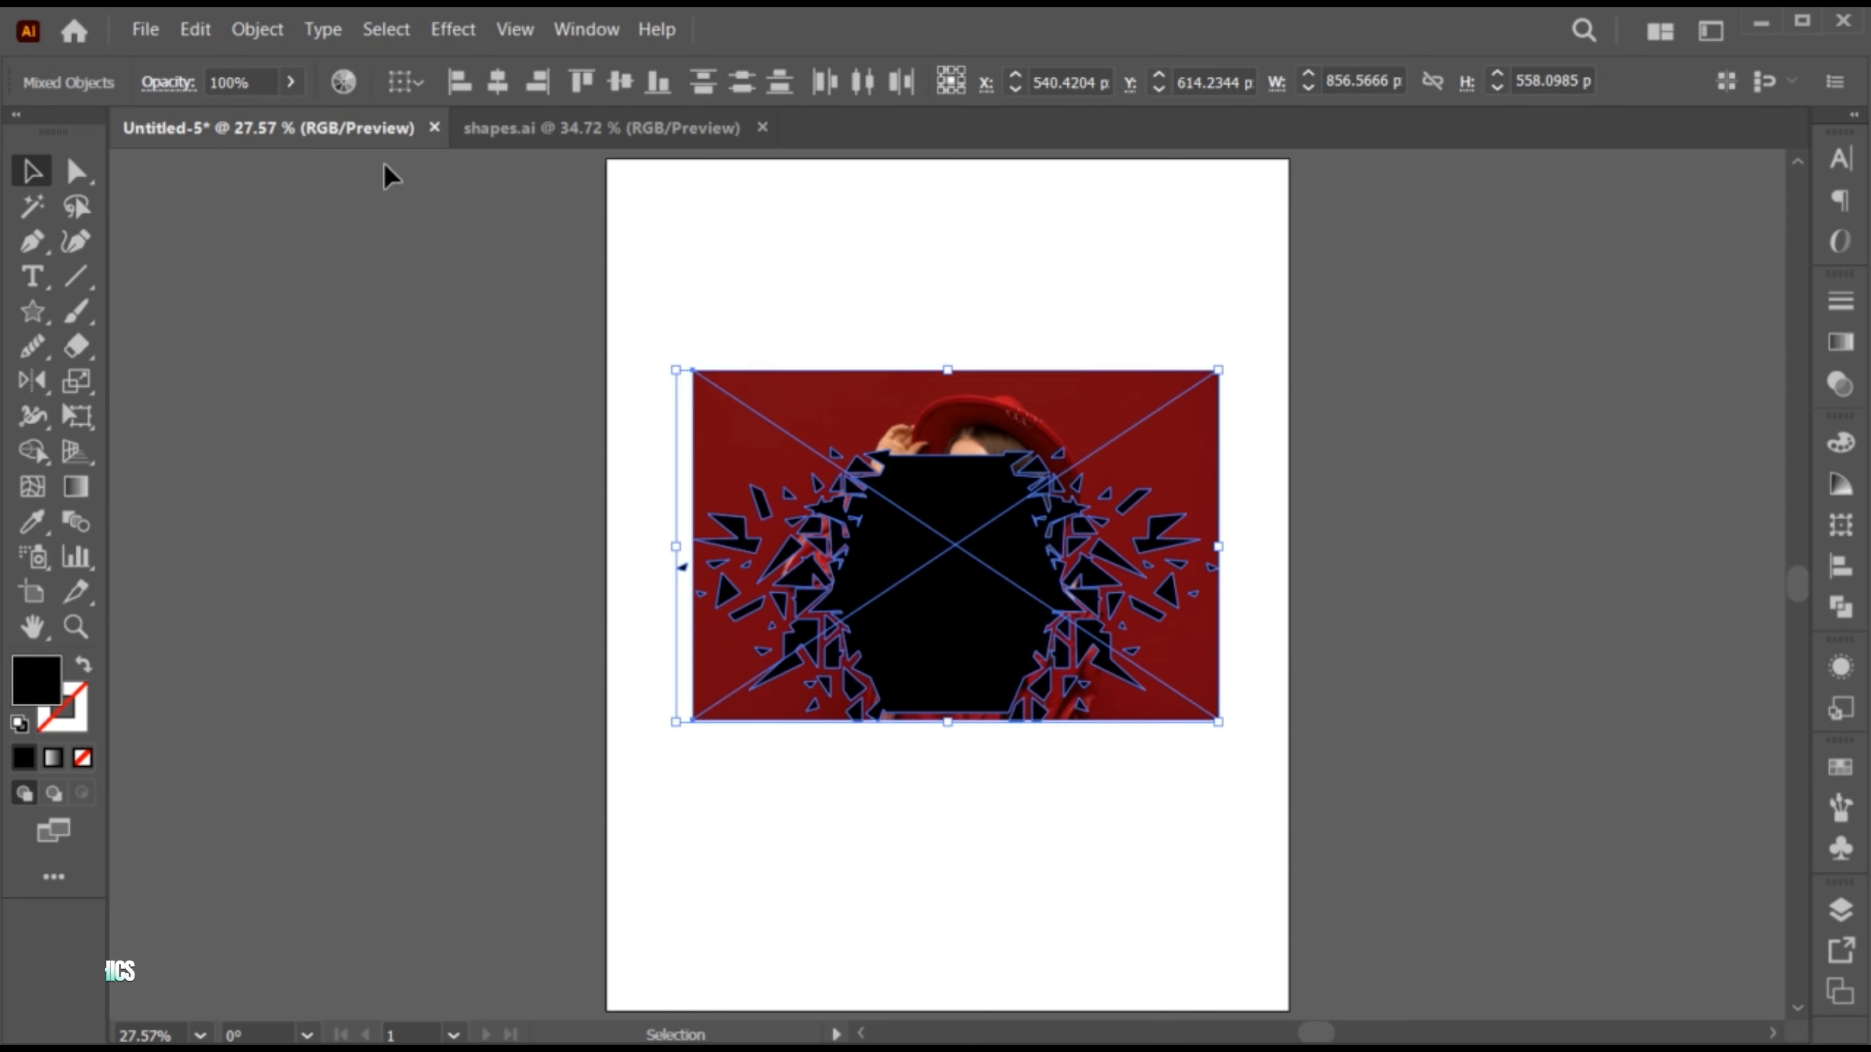
{"action": "left_click", "coordinate": [257, 28]}
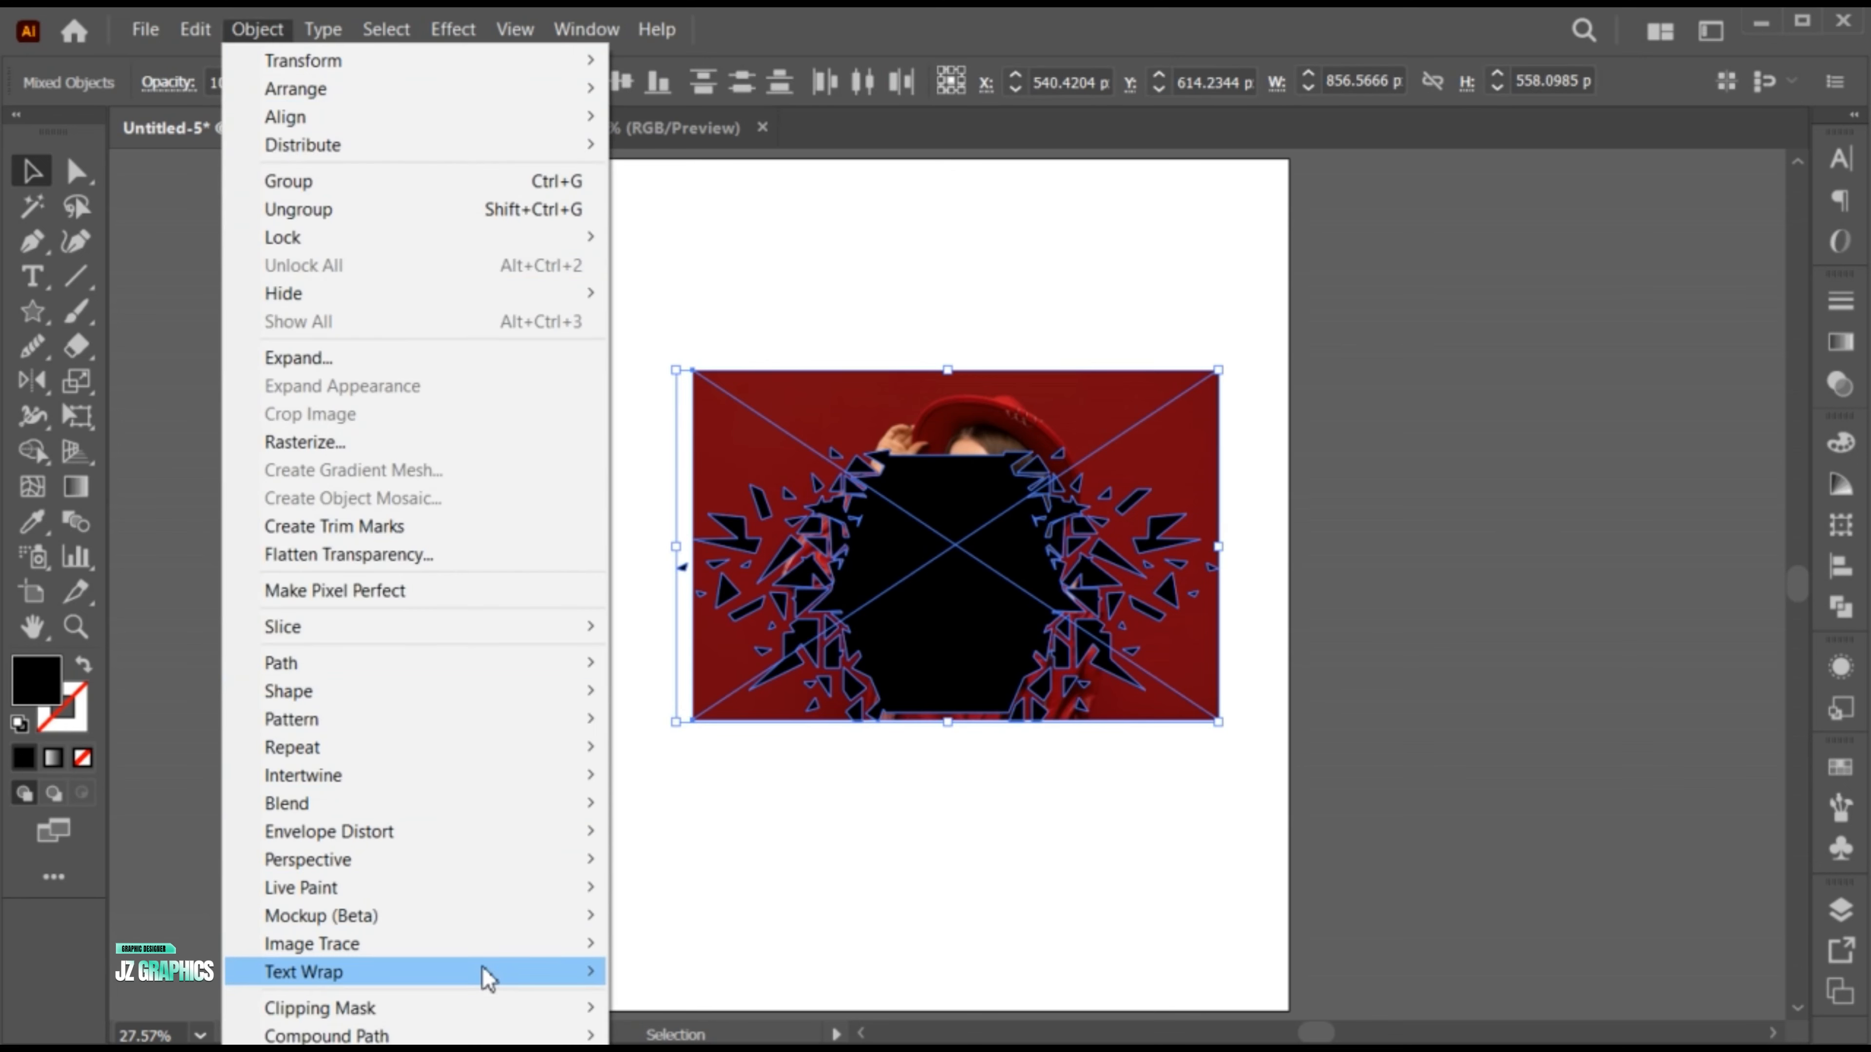
{"action": "mouse_move", "coordinate": [560, 1007]}
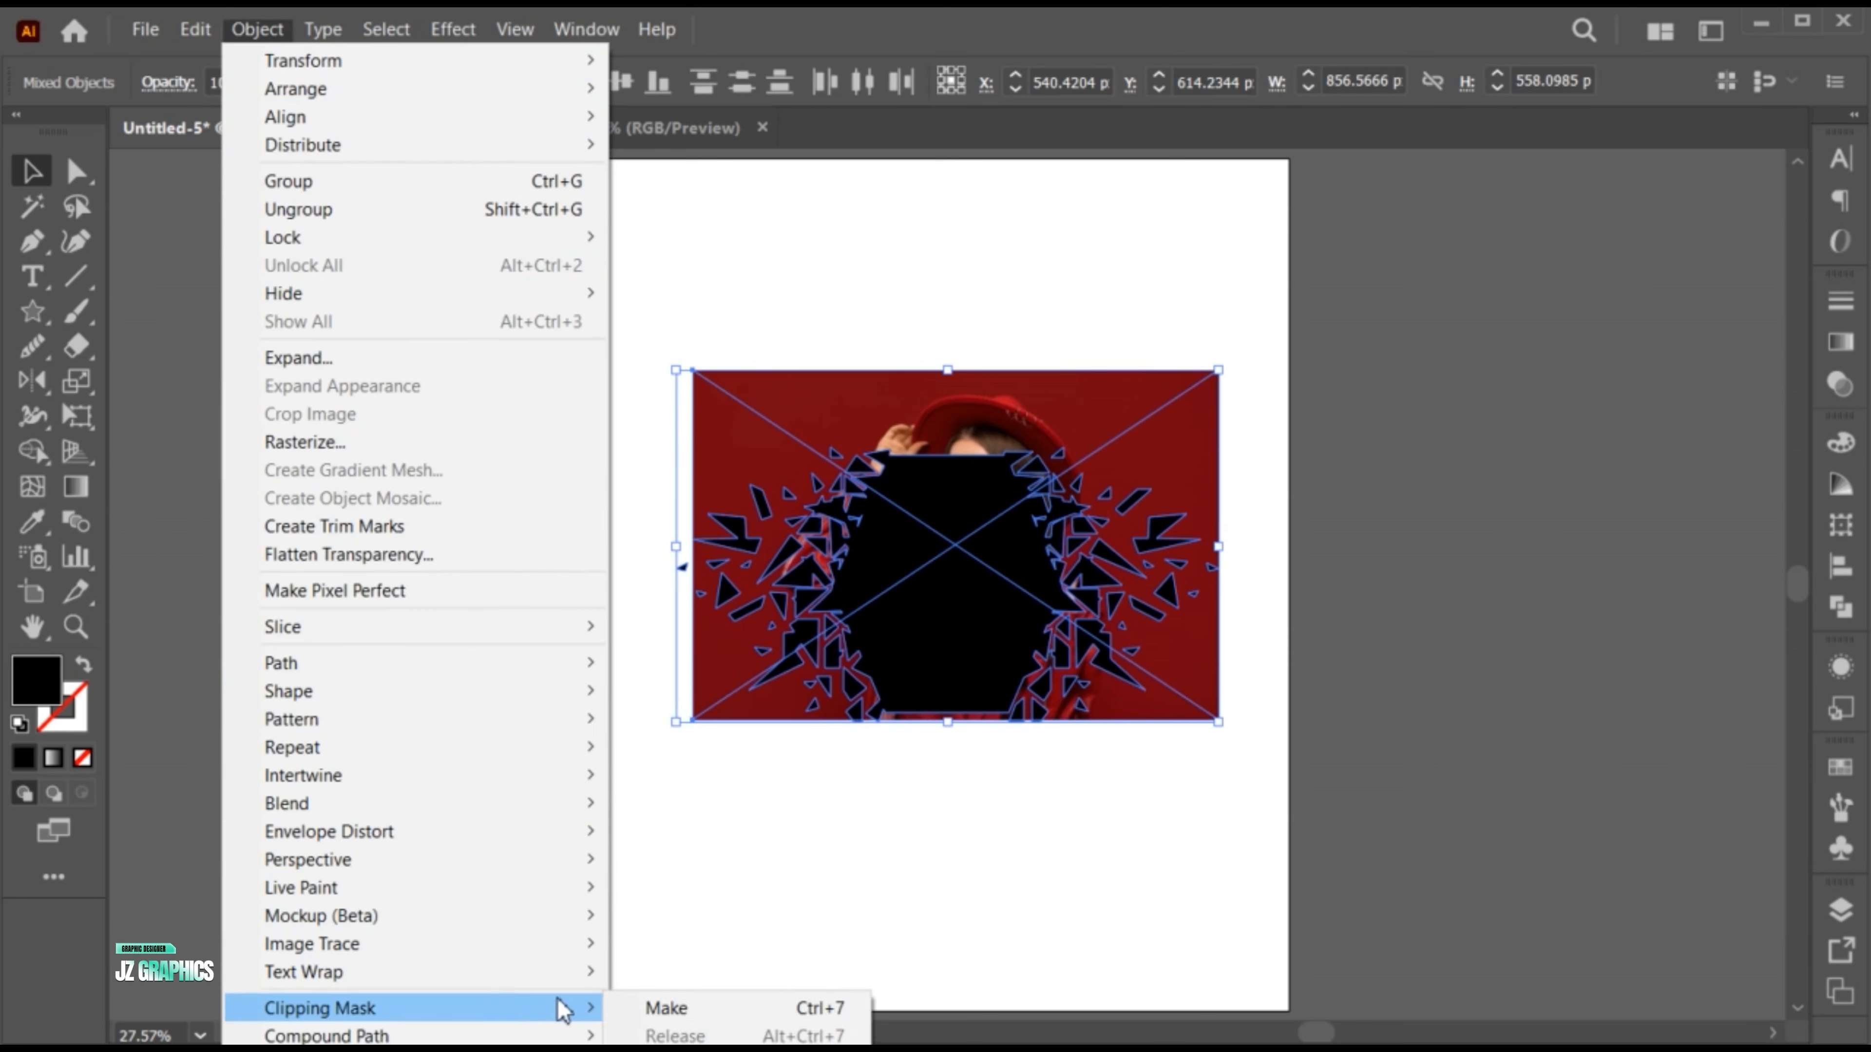
{"action": "left_click", "coordinate": [743, 1010]}
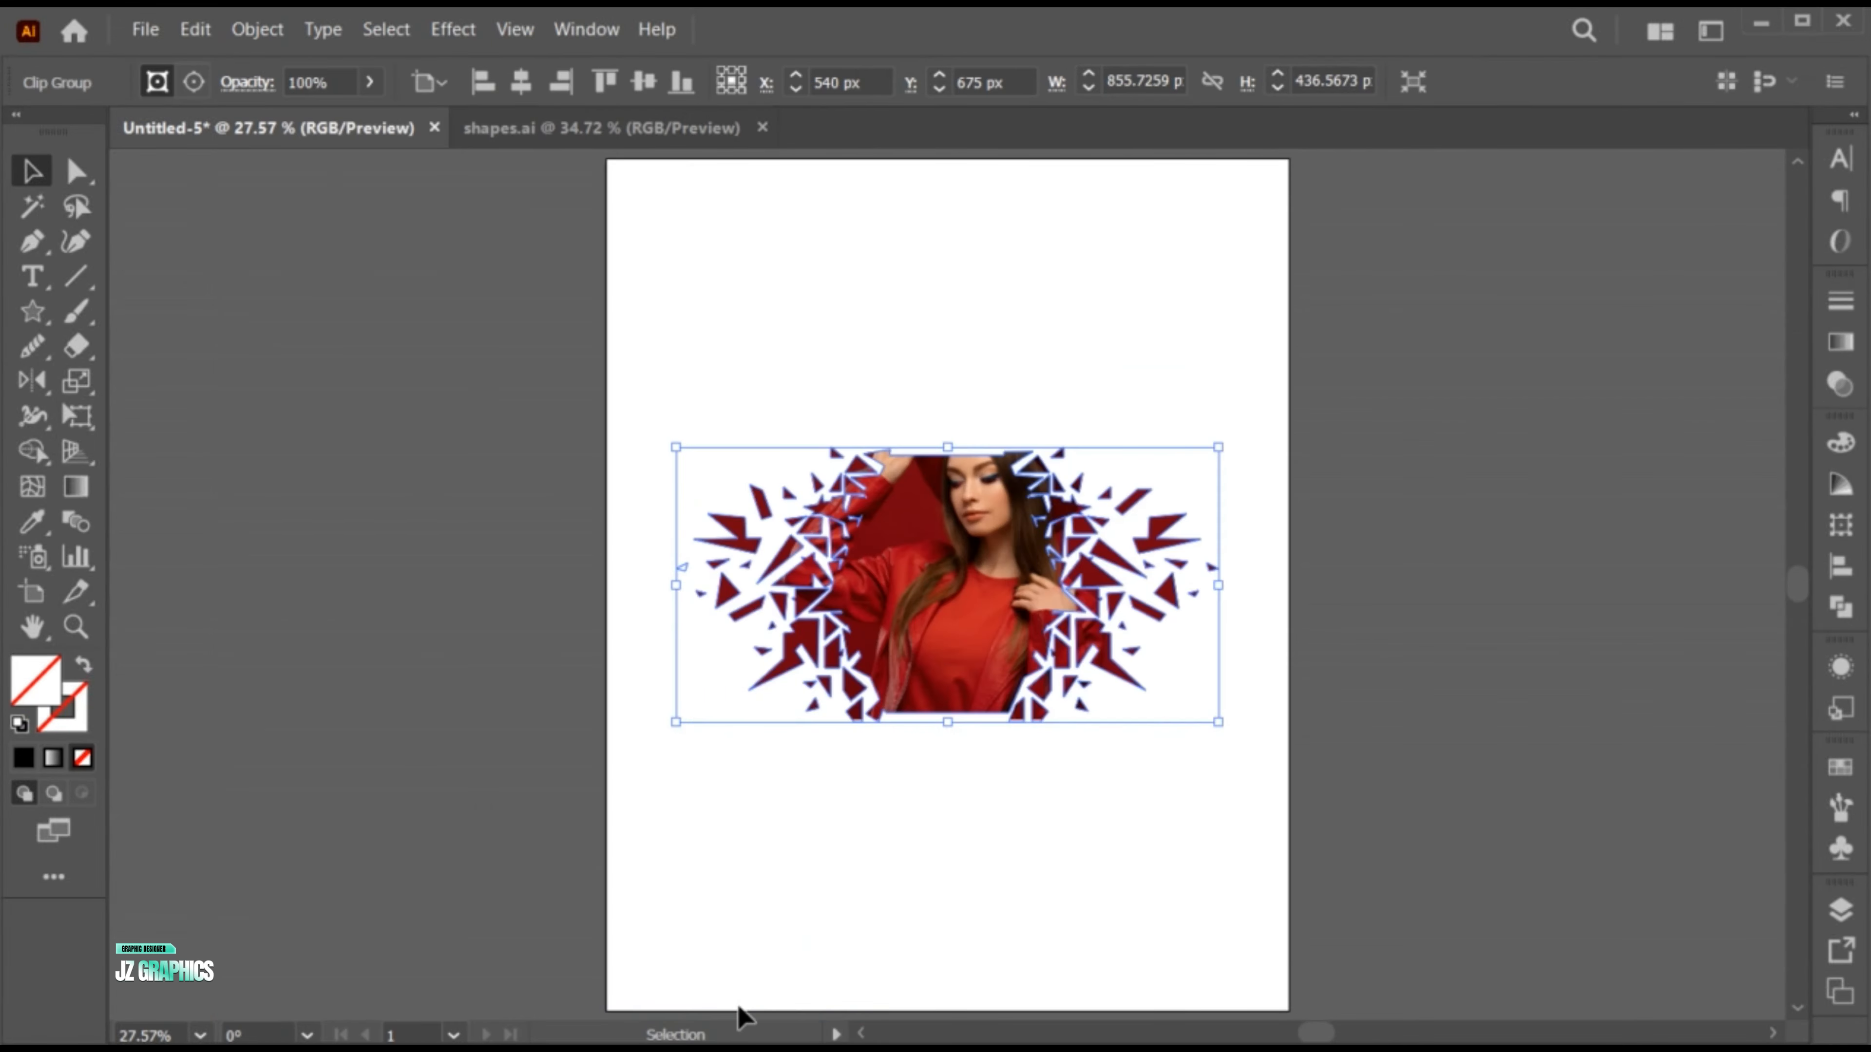
{"action": "left_click", "coordinate": [925, 872]}
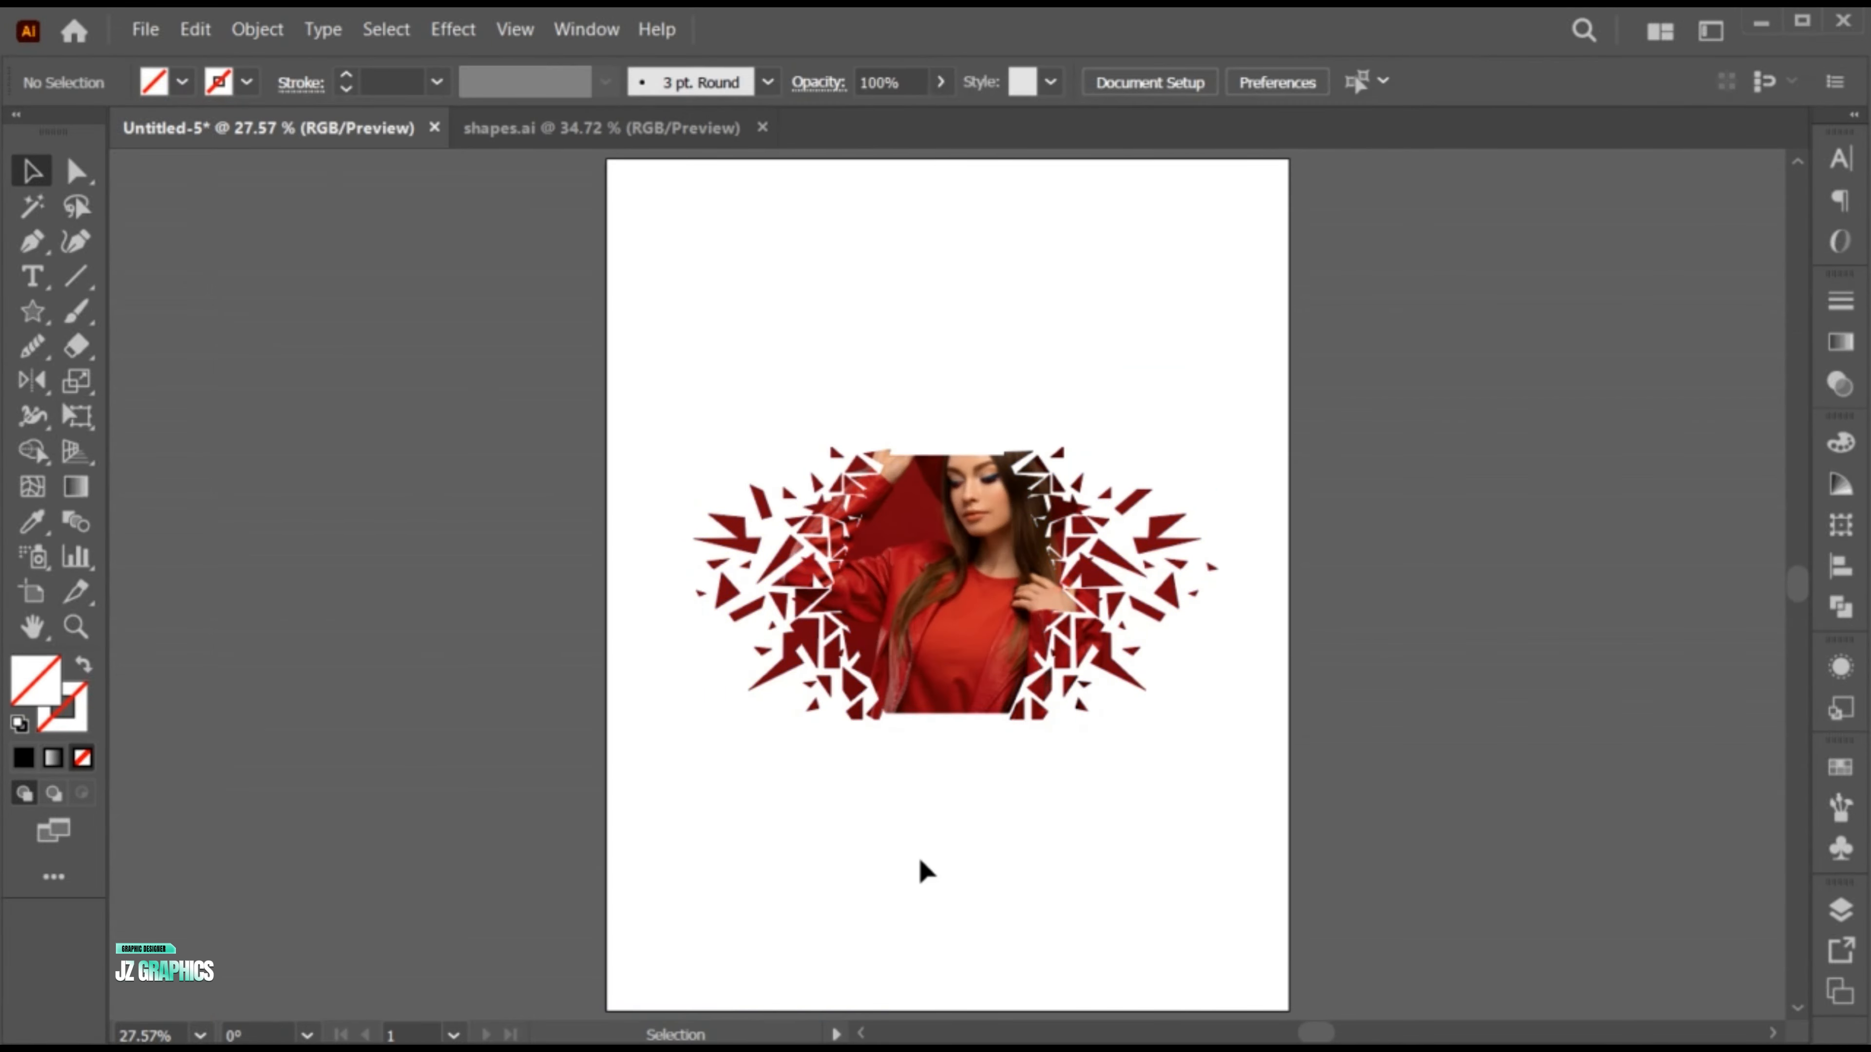
- Enlarge and reposition the photo inside the clipping group so the woman's face and hat fill the centre of the shattered shape
{"action": "double_click", "coordinate": [946, 652]}
{"action": "left_click", "coordinate": [950, 658]}
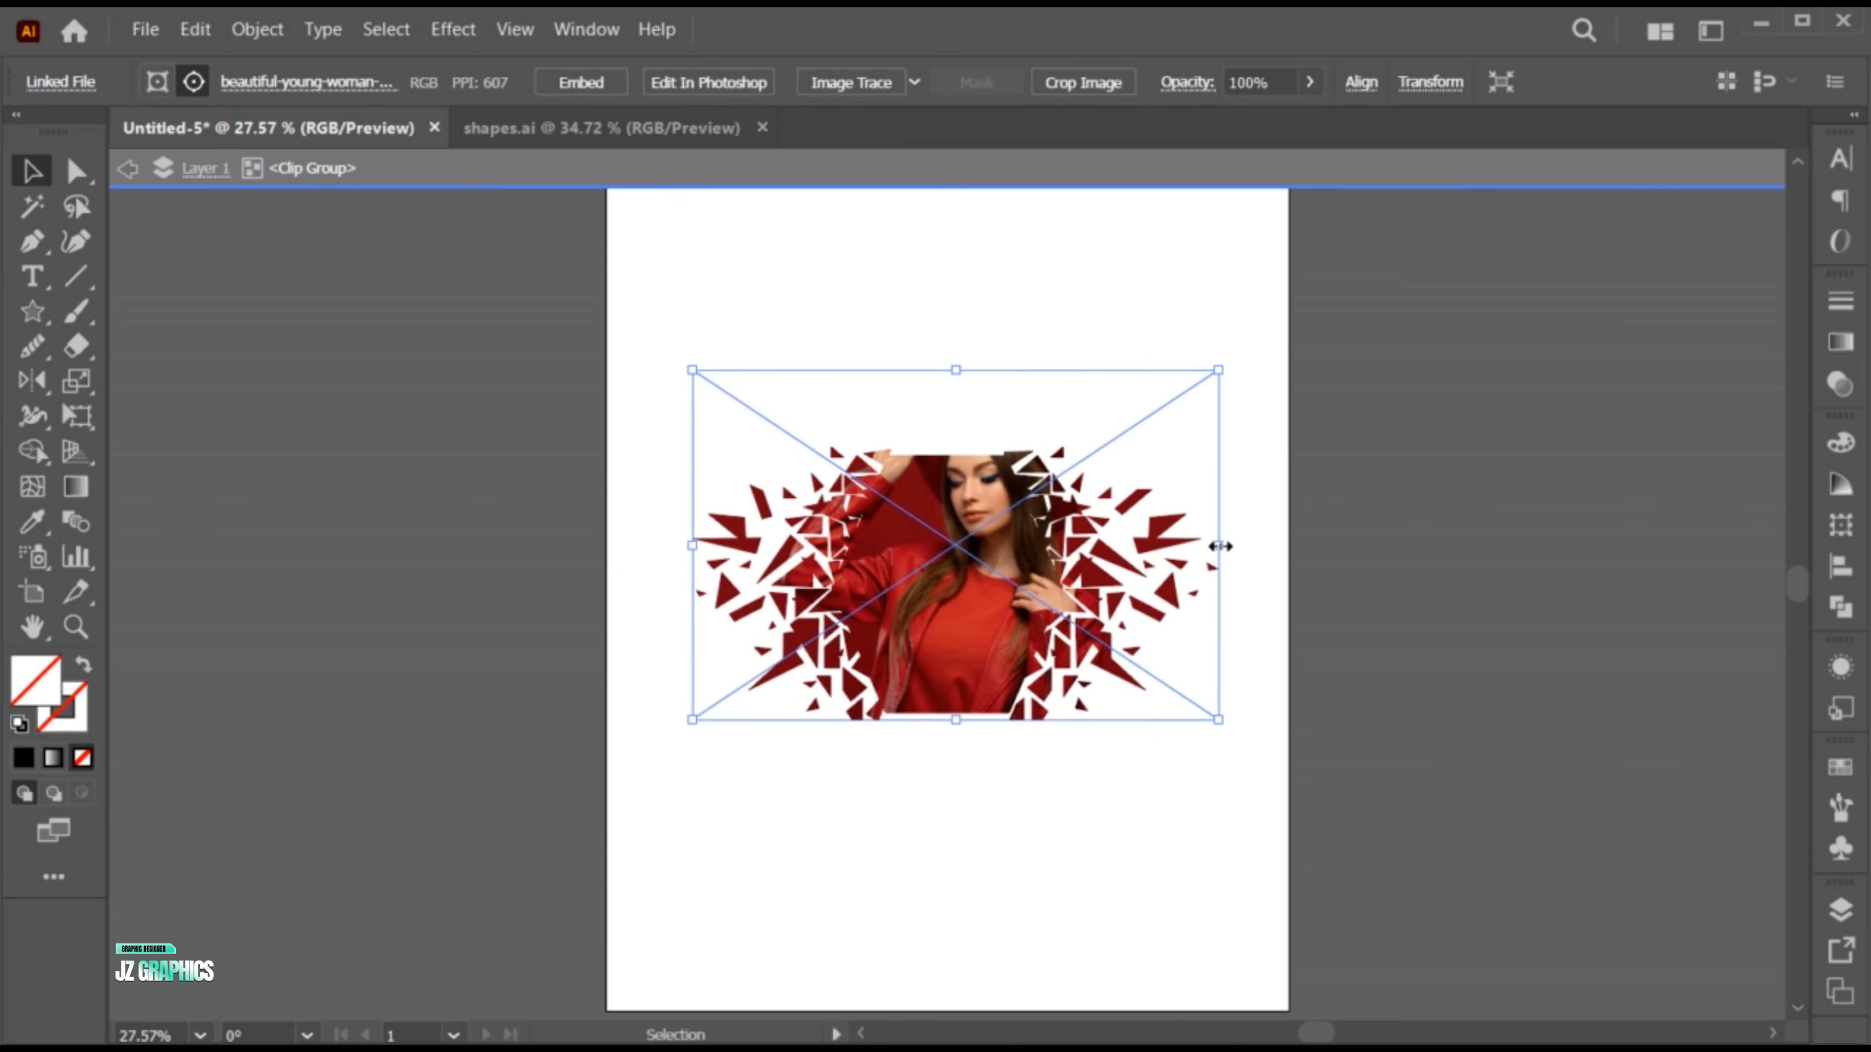
{"action": "left_click_drag", "start_coordinate": [1221, 547], "coordinate": [1259, 565]}
{"action": "left_click_drag", "start_coordinate": [1012, 542], "coordinate": [986, 634]}
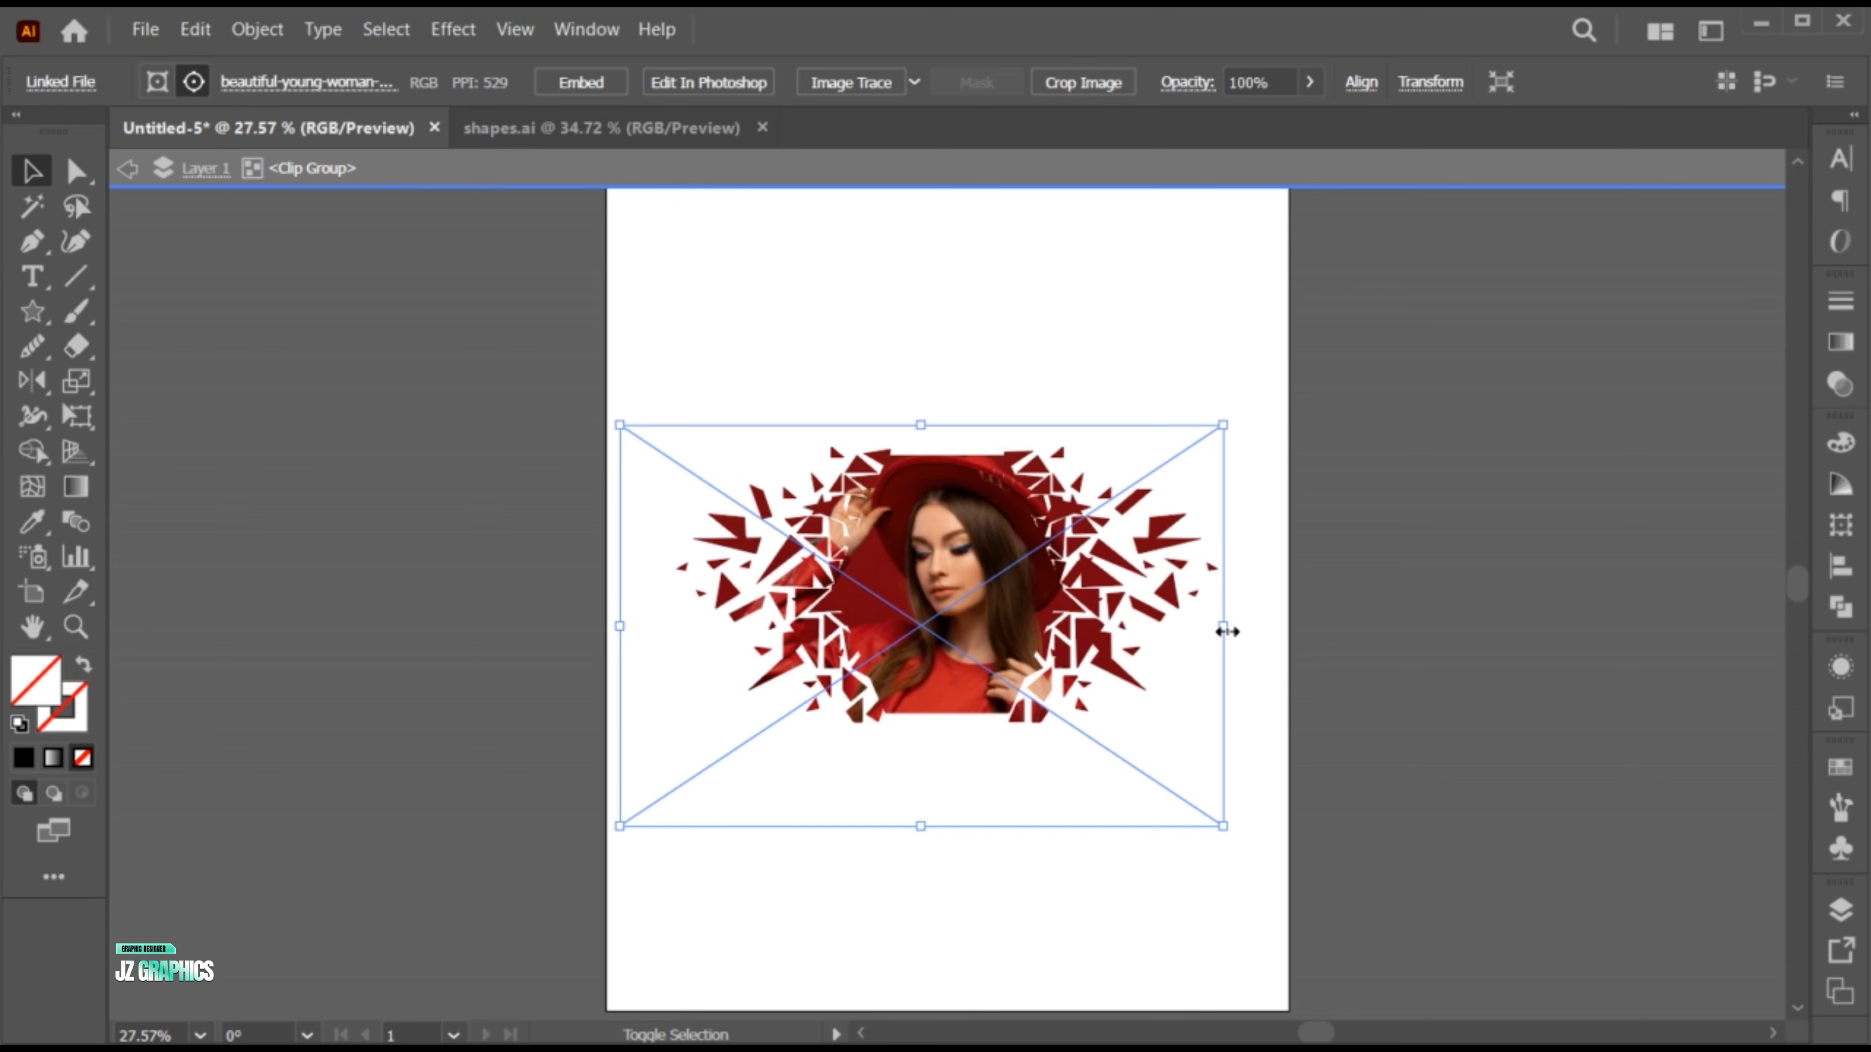
{"action": "left_click_drag", "start_coordinate": [1227, 632], "coordinate": [1235, 631]}
{"action": "left_click_drag", "start_coordinate": [964, 611], "coordinate": [959, 623]}
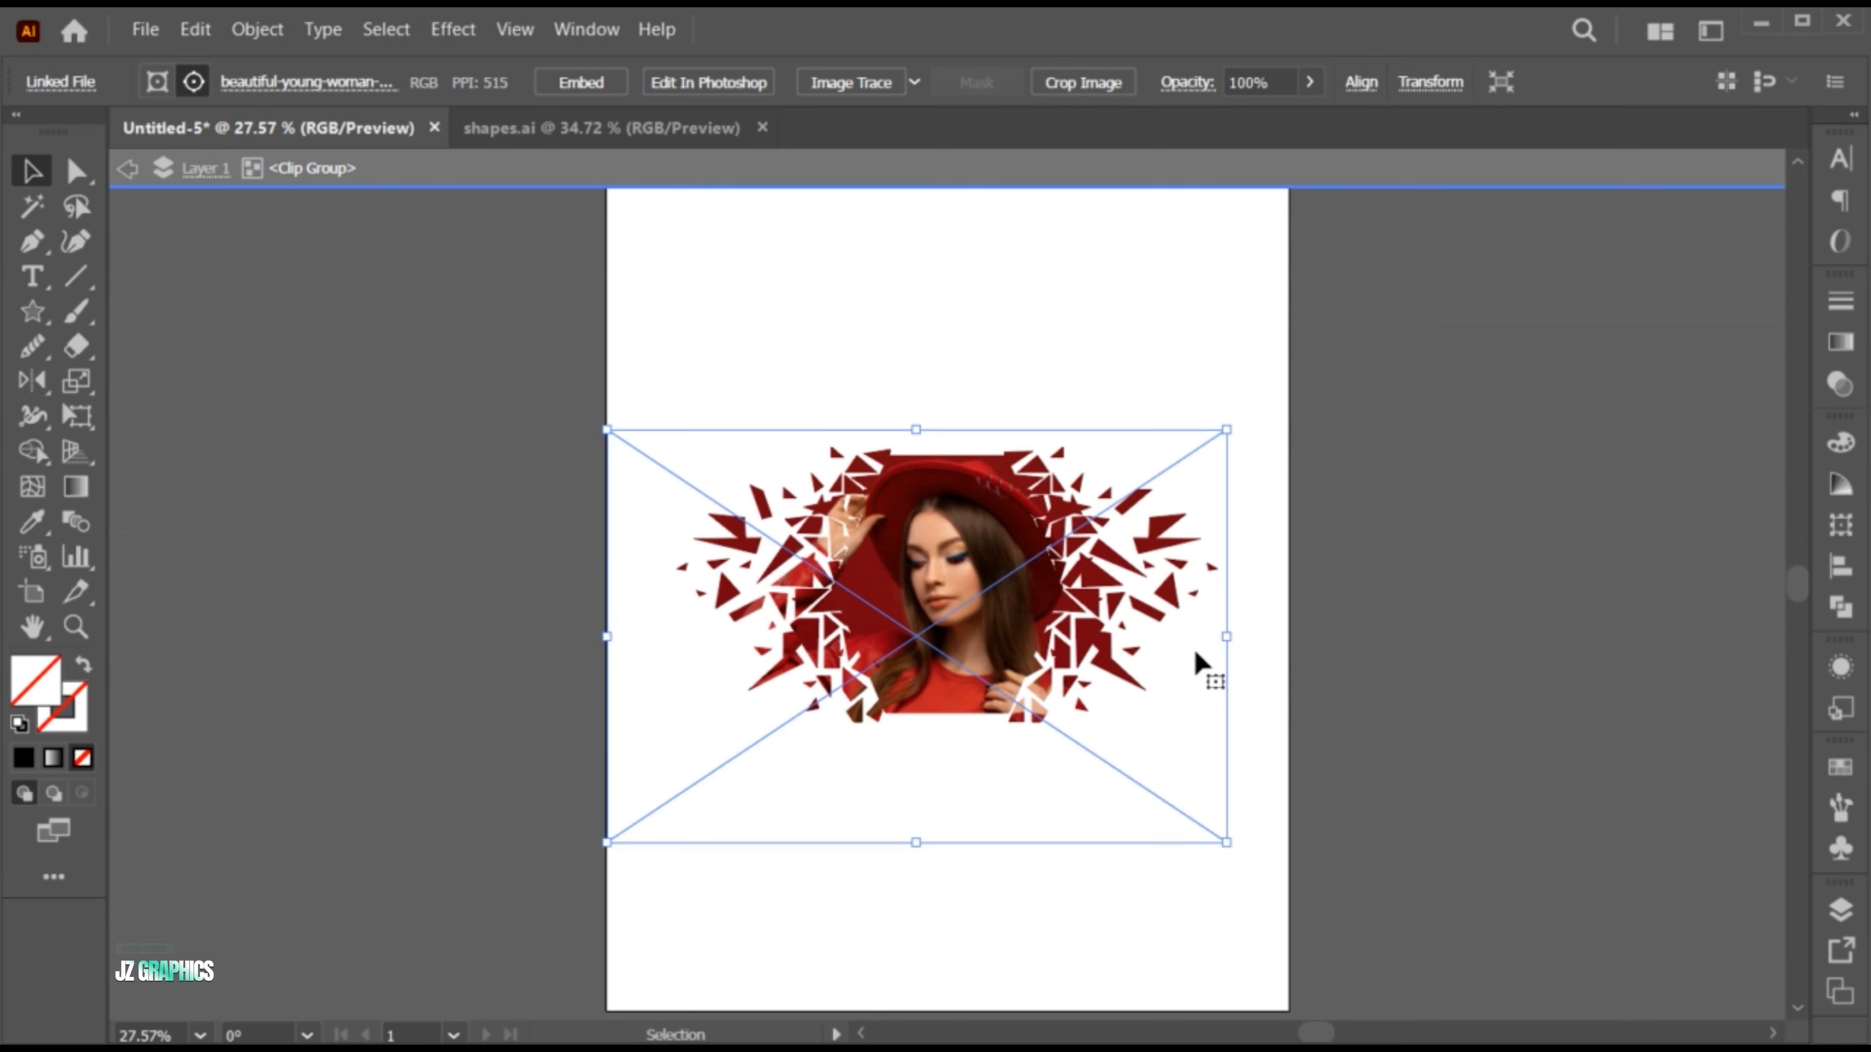
{"action": "left_click_drag", "start_coordinate": [1227, 637], "coordinate": [1244, 646]}
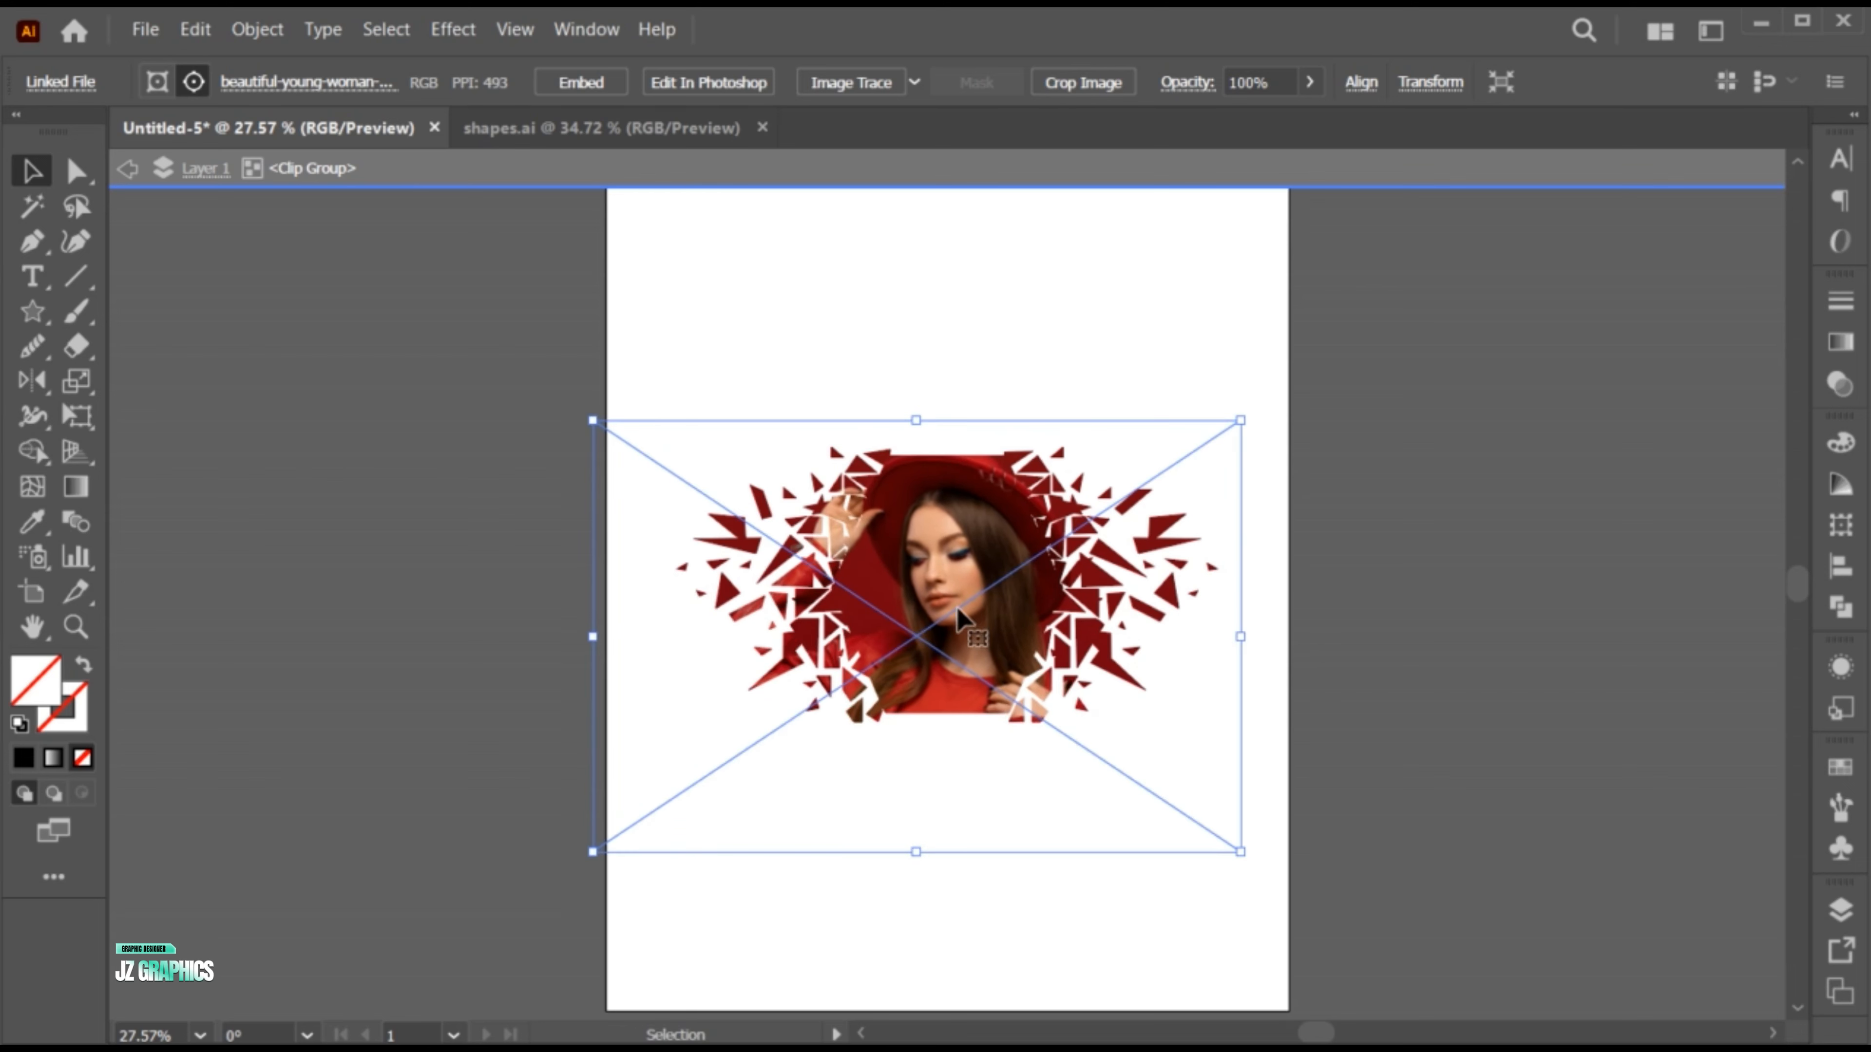
{"action": "double_click", "coordinate": [1257, 807]}
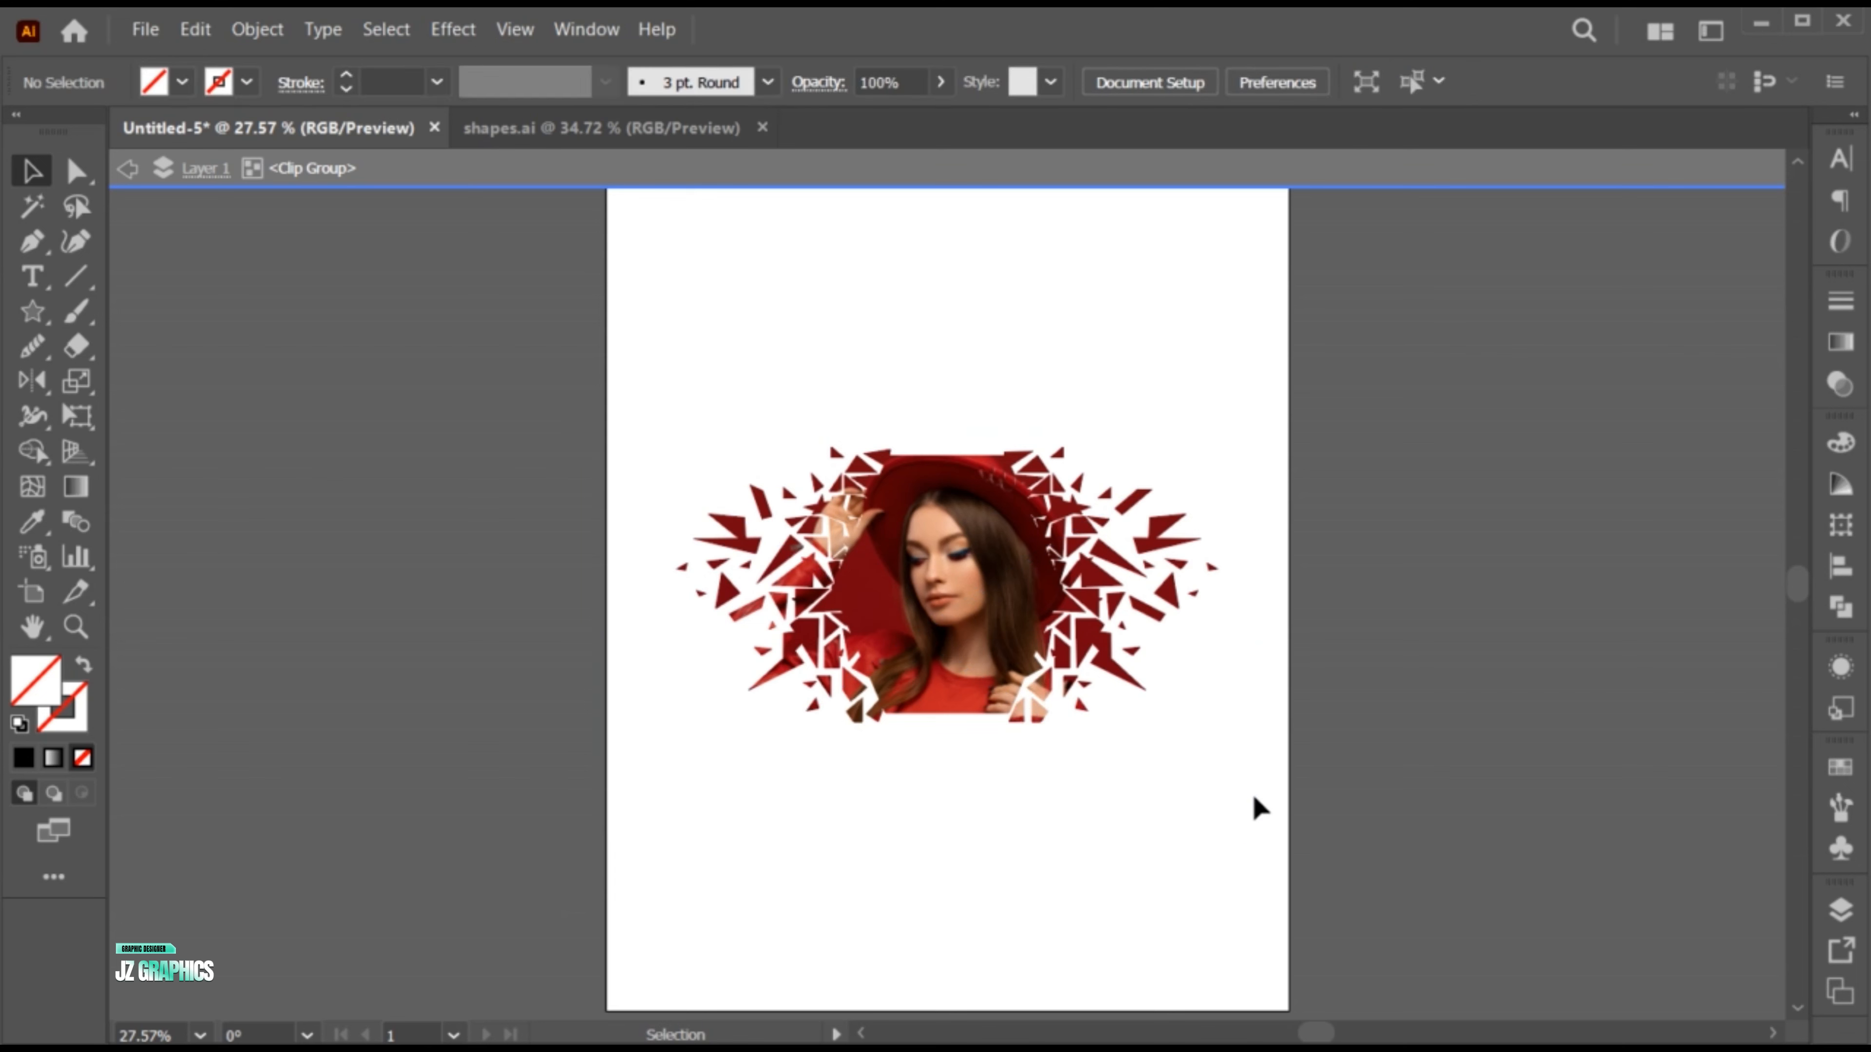
- Enlarge the clip group to about 913 x 466 px, centre it on the artboard, and deselect it
{"action": "left_click", "coordinate": [1031, 699]}
{"action": "left_click_drag", "start_coordinate": [1219, 588], "coordinate": [1239, 591]}
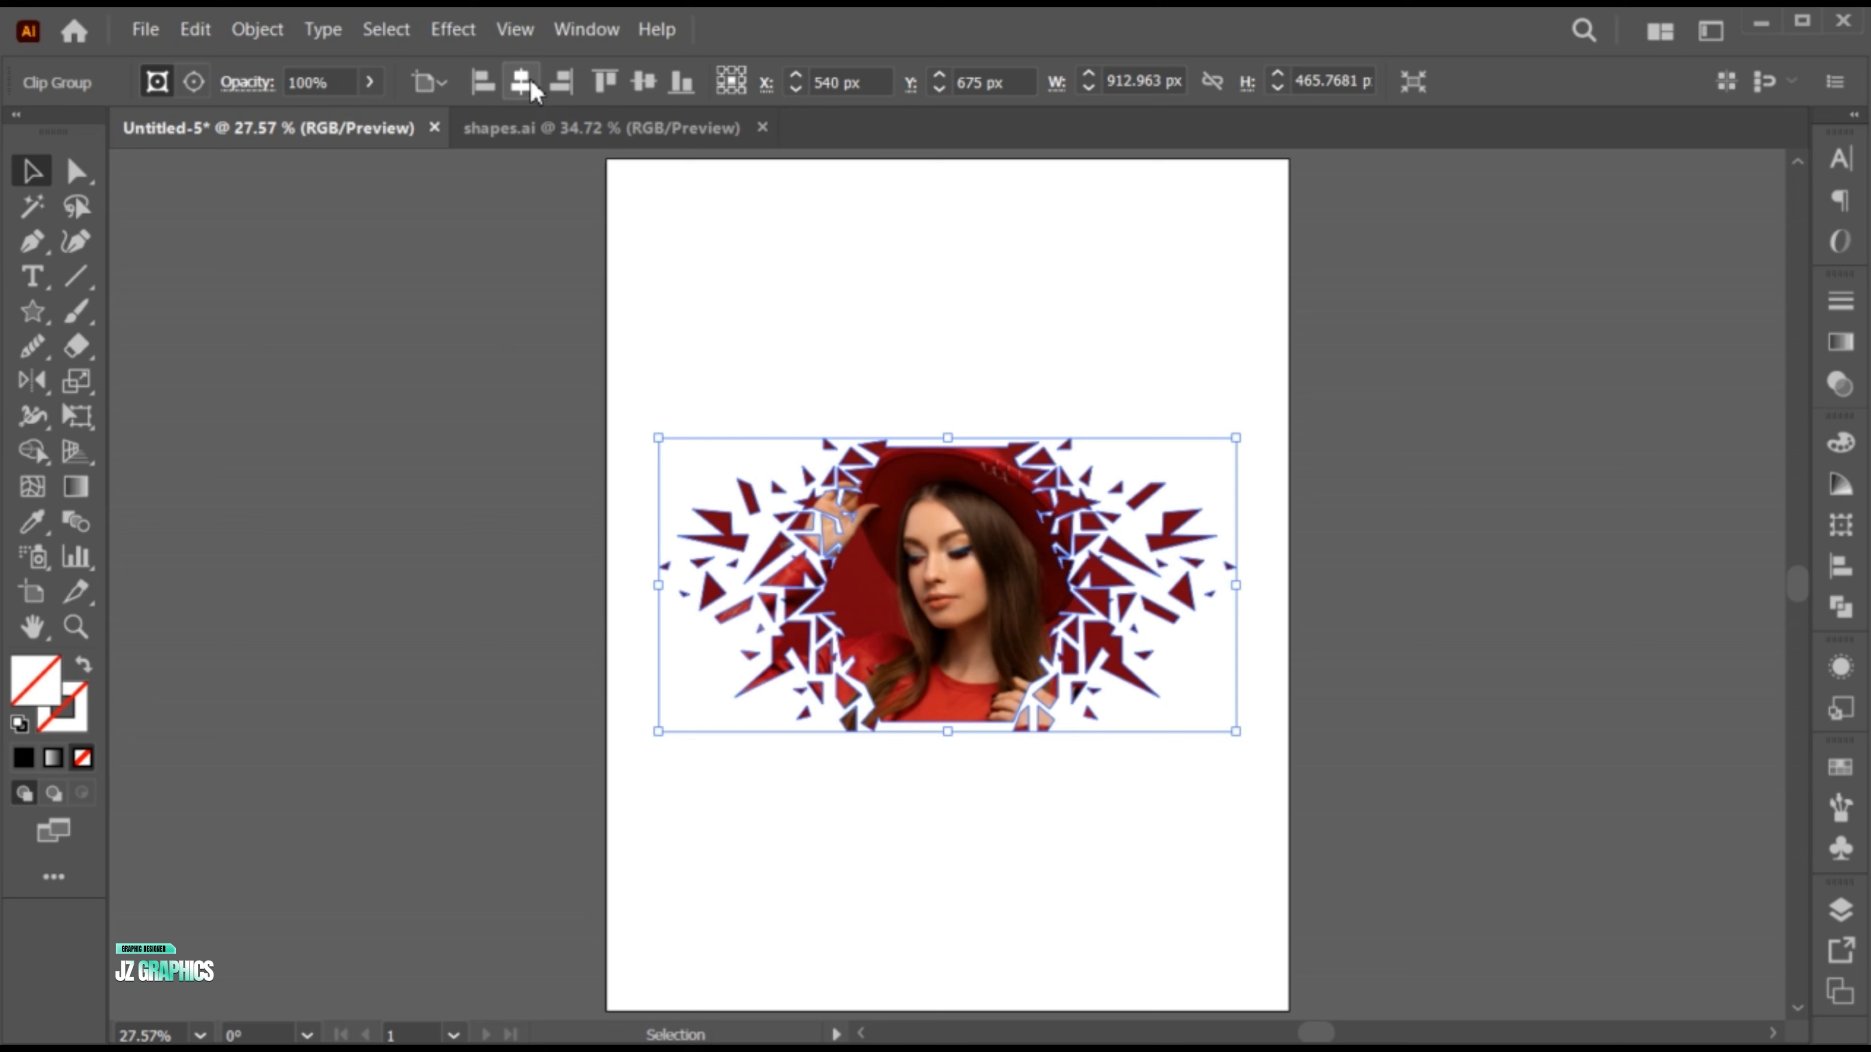
{"action": "left_click", "coordinate": [1135, 739]}
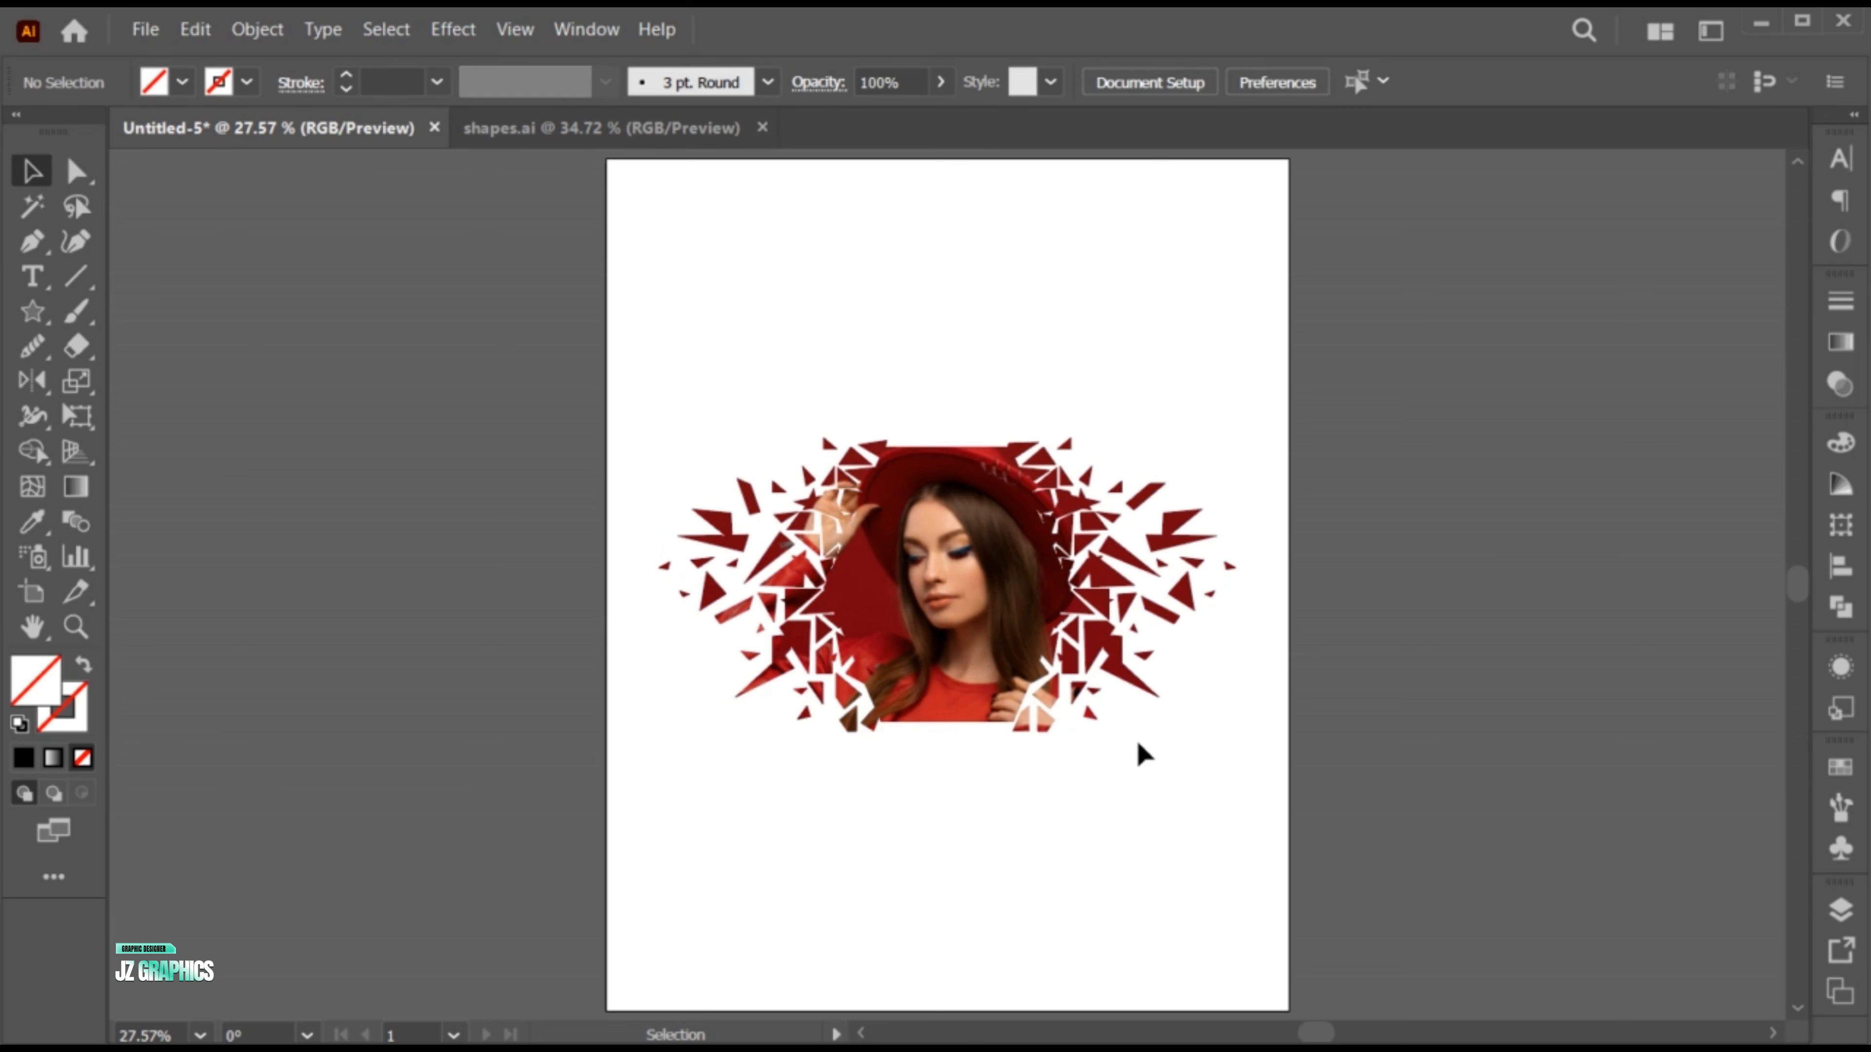
- Add the text "fashion" at 72 pt above the shattered photo and scale it up to about 118 pt
{"action": "left_click", "coordinate": [31, 276]}
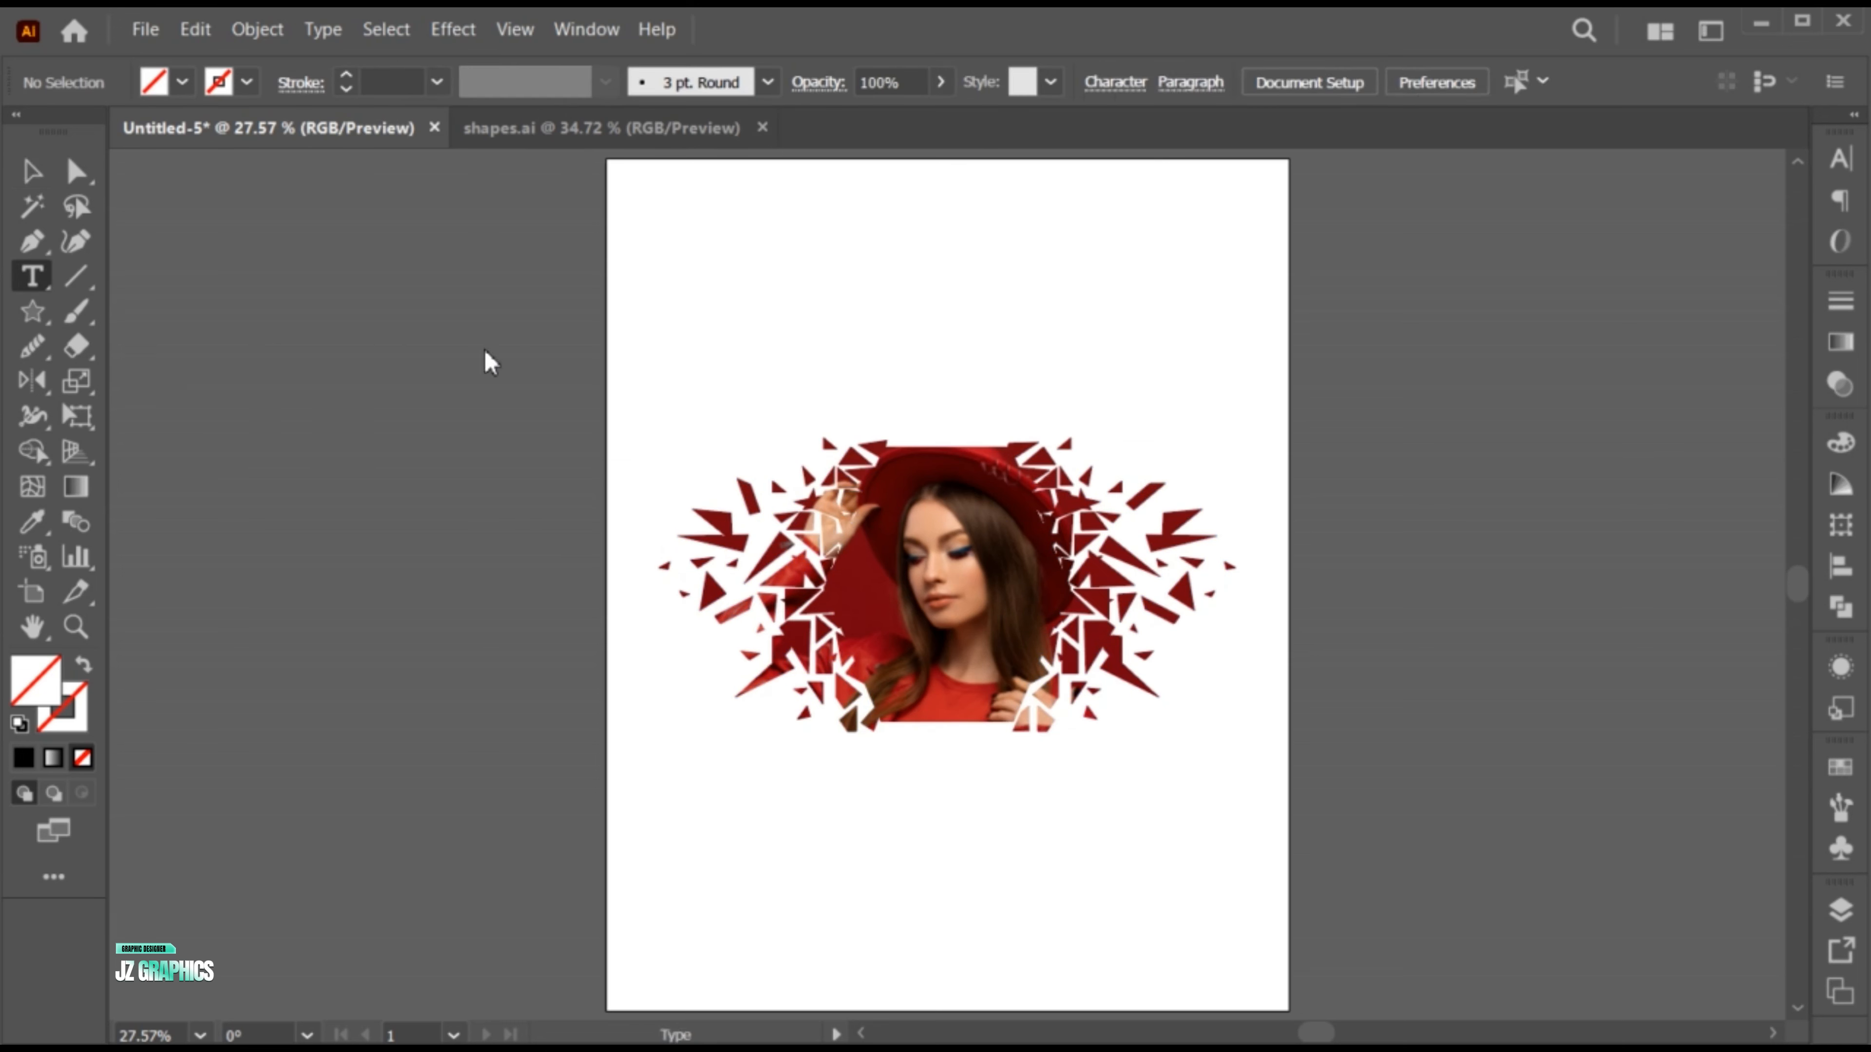
{"action": "left_click", "coordinate": [809, 308]}
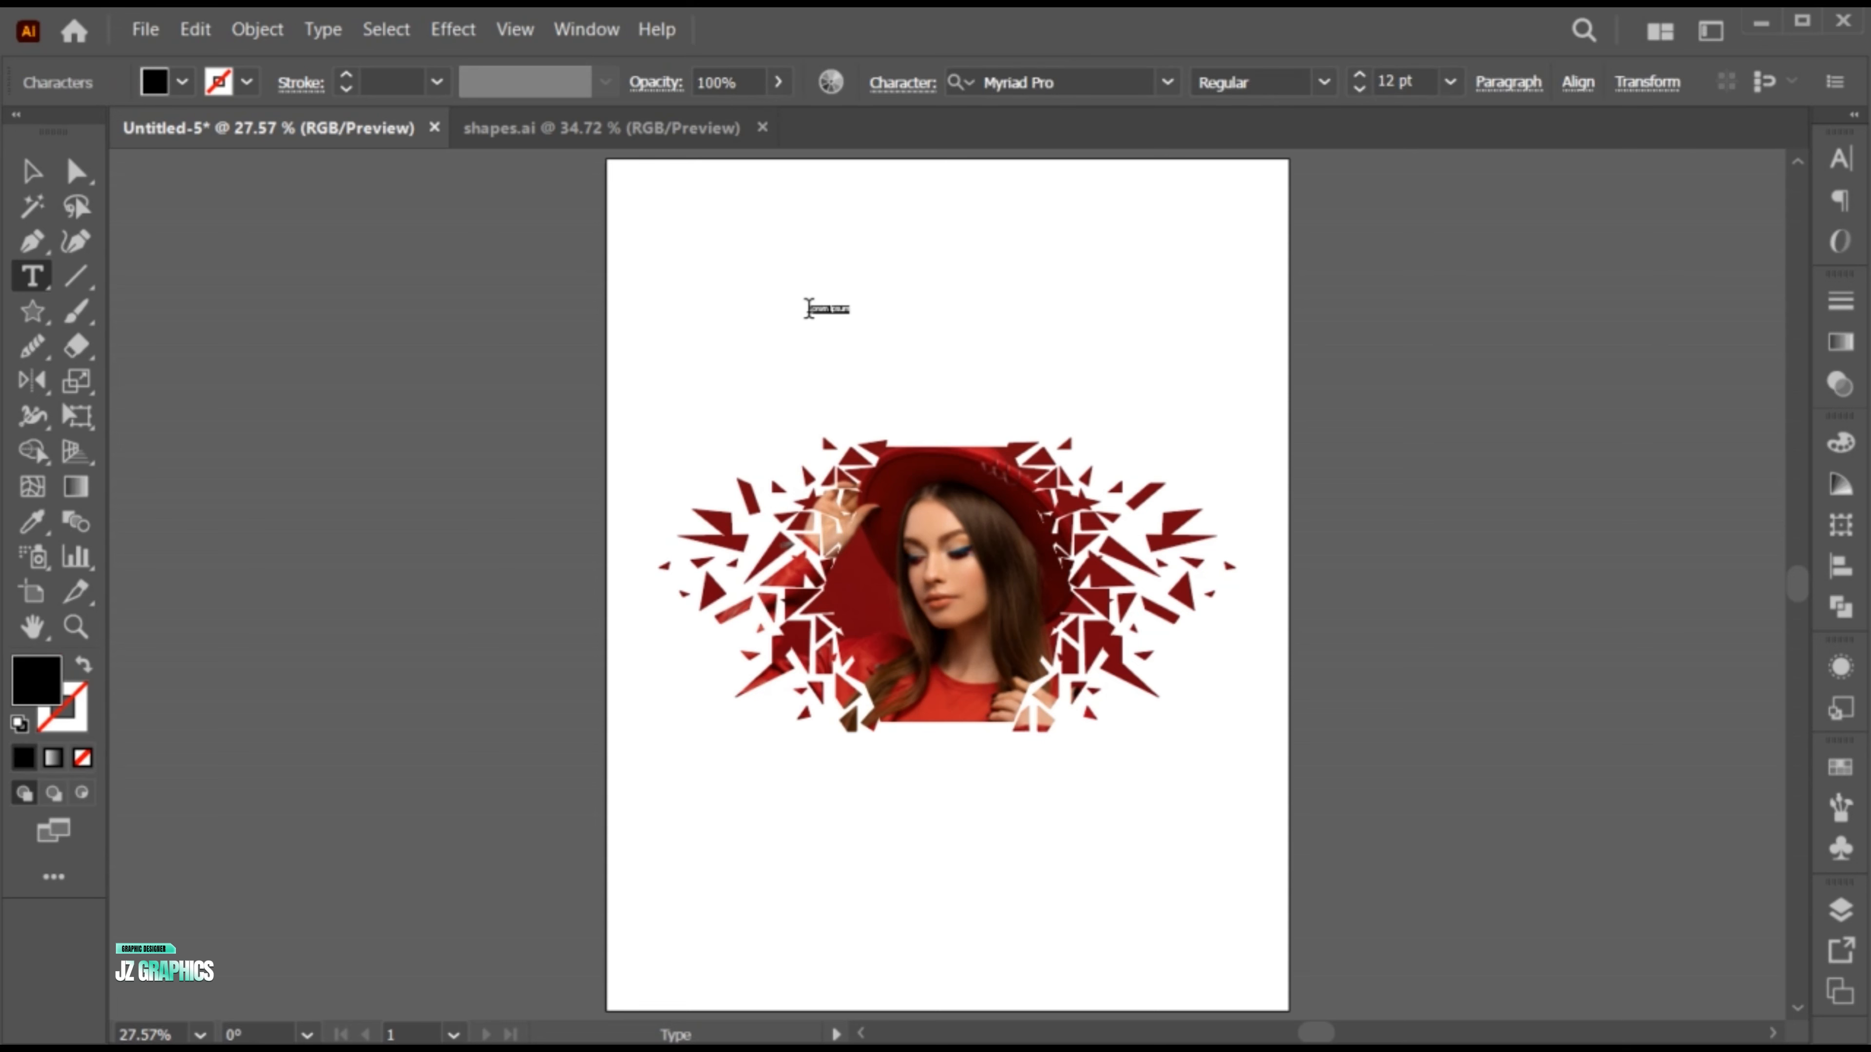
{"action": "left_click", "coordinate": [1449, 82]}
{"action": "left_click", "coordinate": [1488, 604]}
{"action": "type", "text": "fashion"}
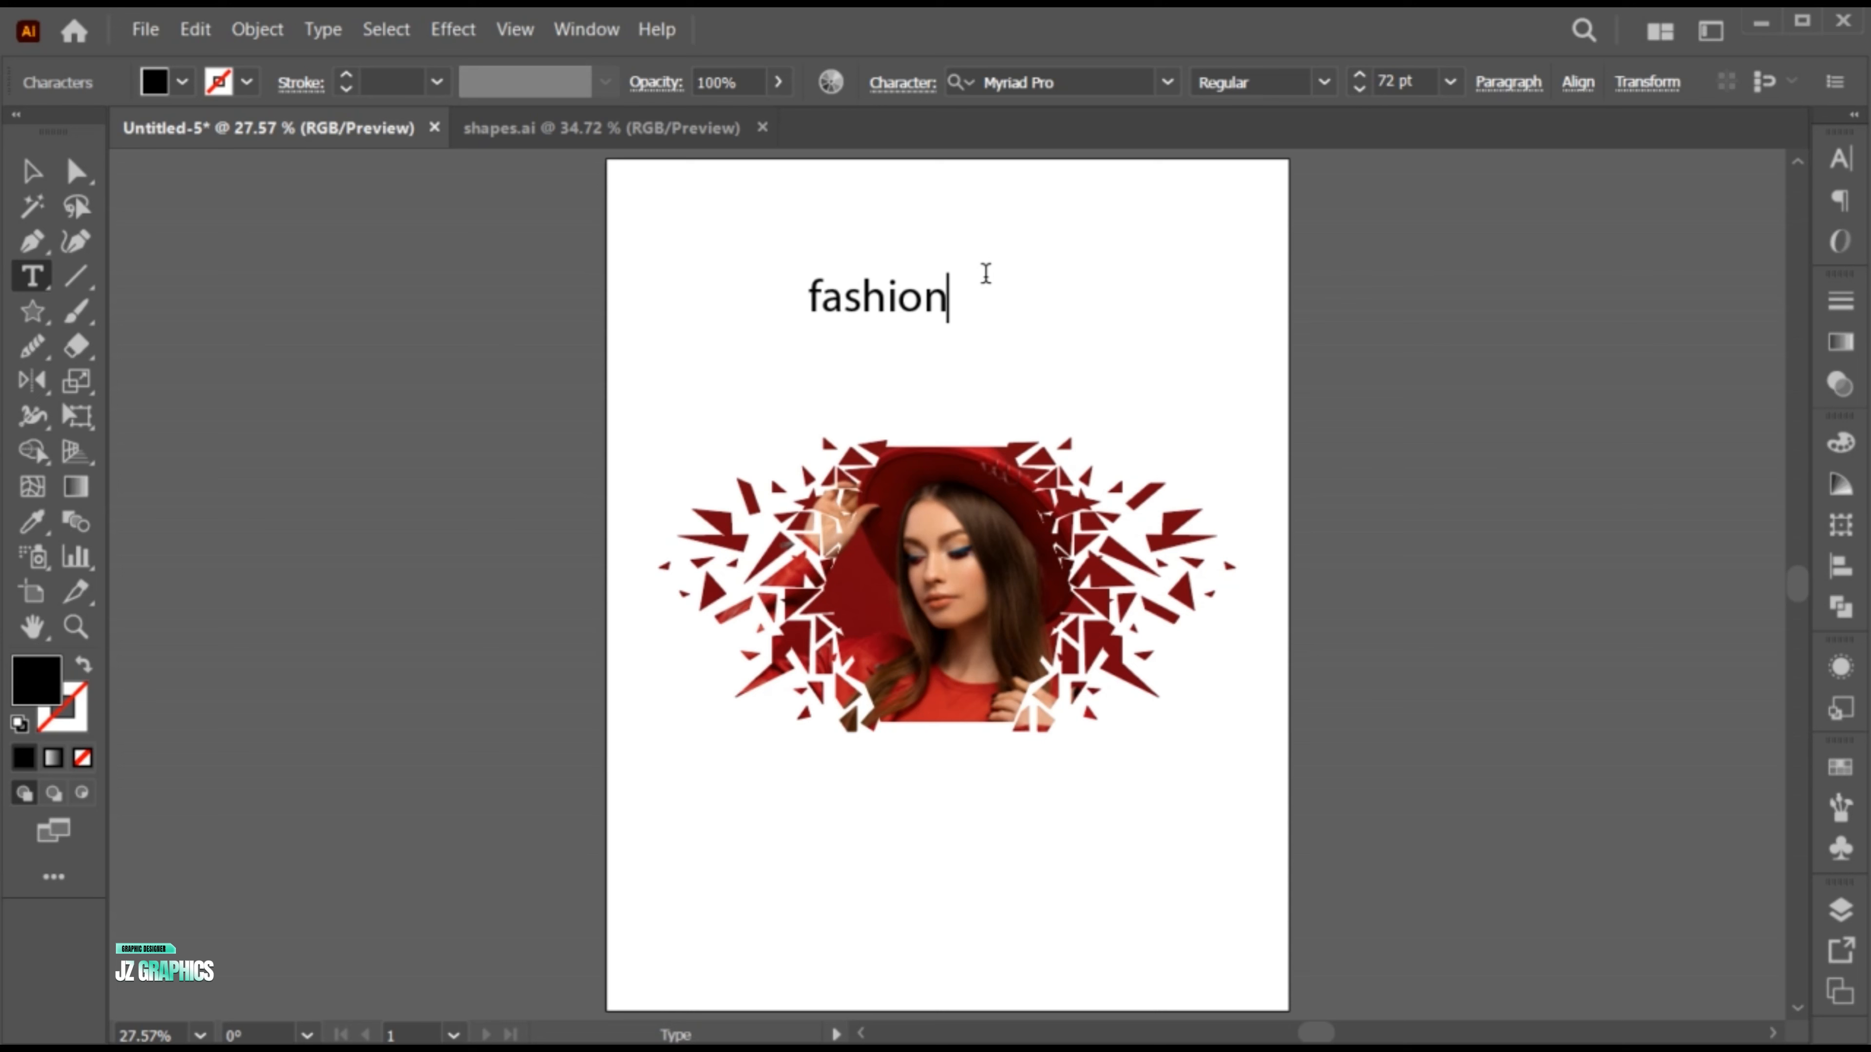
{"action": "key", "text": "Escape"}
{"action": "mouse_move", "coordinate": [955, 299]}
{"action": "left_mouse_down"}
{"action": "mouse_move", "coordinate": [995, 300]}
{"action": "mouse_move", "coordinate": [973, 319]}
{"action": "left_mouse_up"}
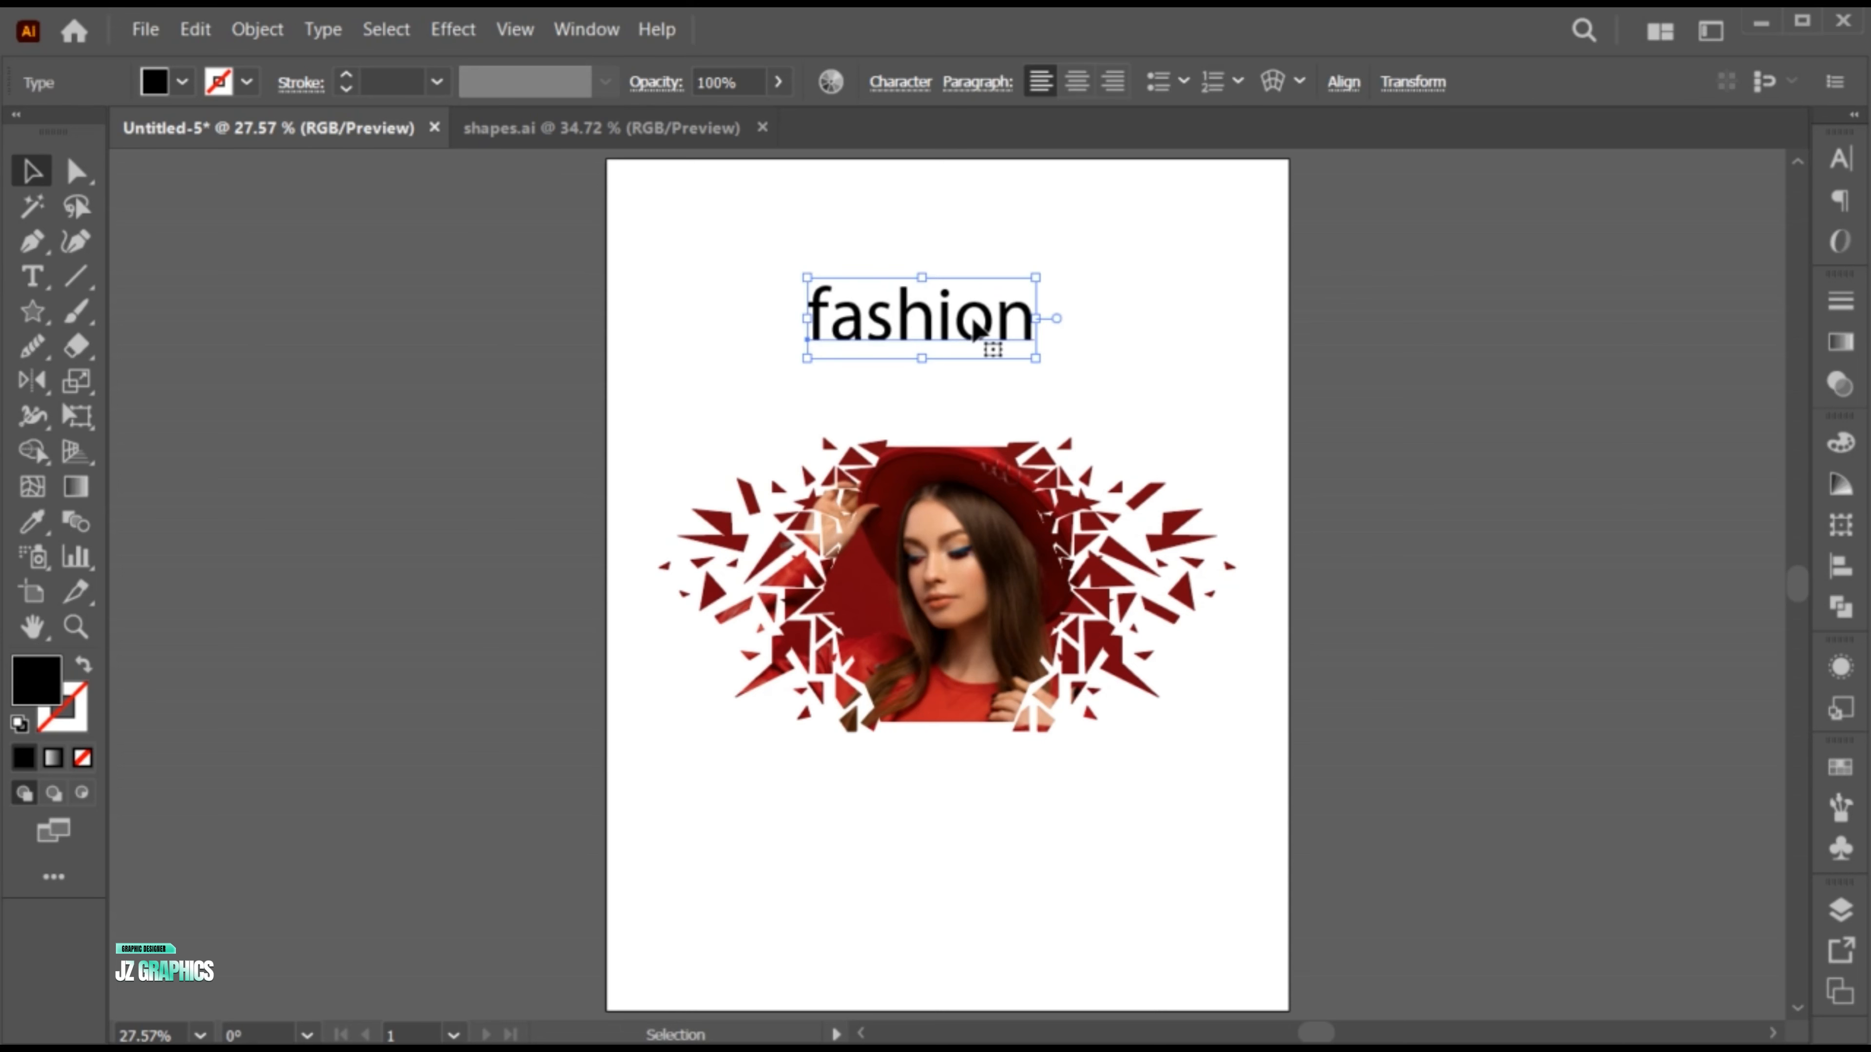
- Change the case of the "fashion" heading to Title Case
{"action": "left_click", "coordinate": [323, 29]}
{"action": "mouse_move", "coordinate": [698, 425]}
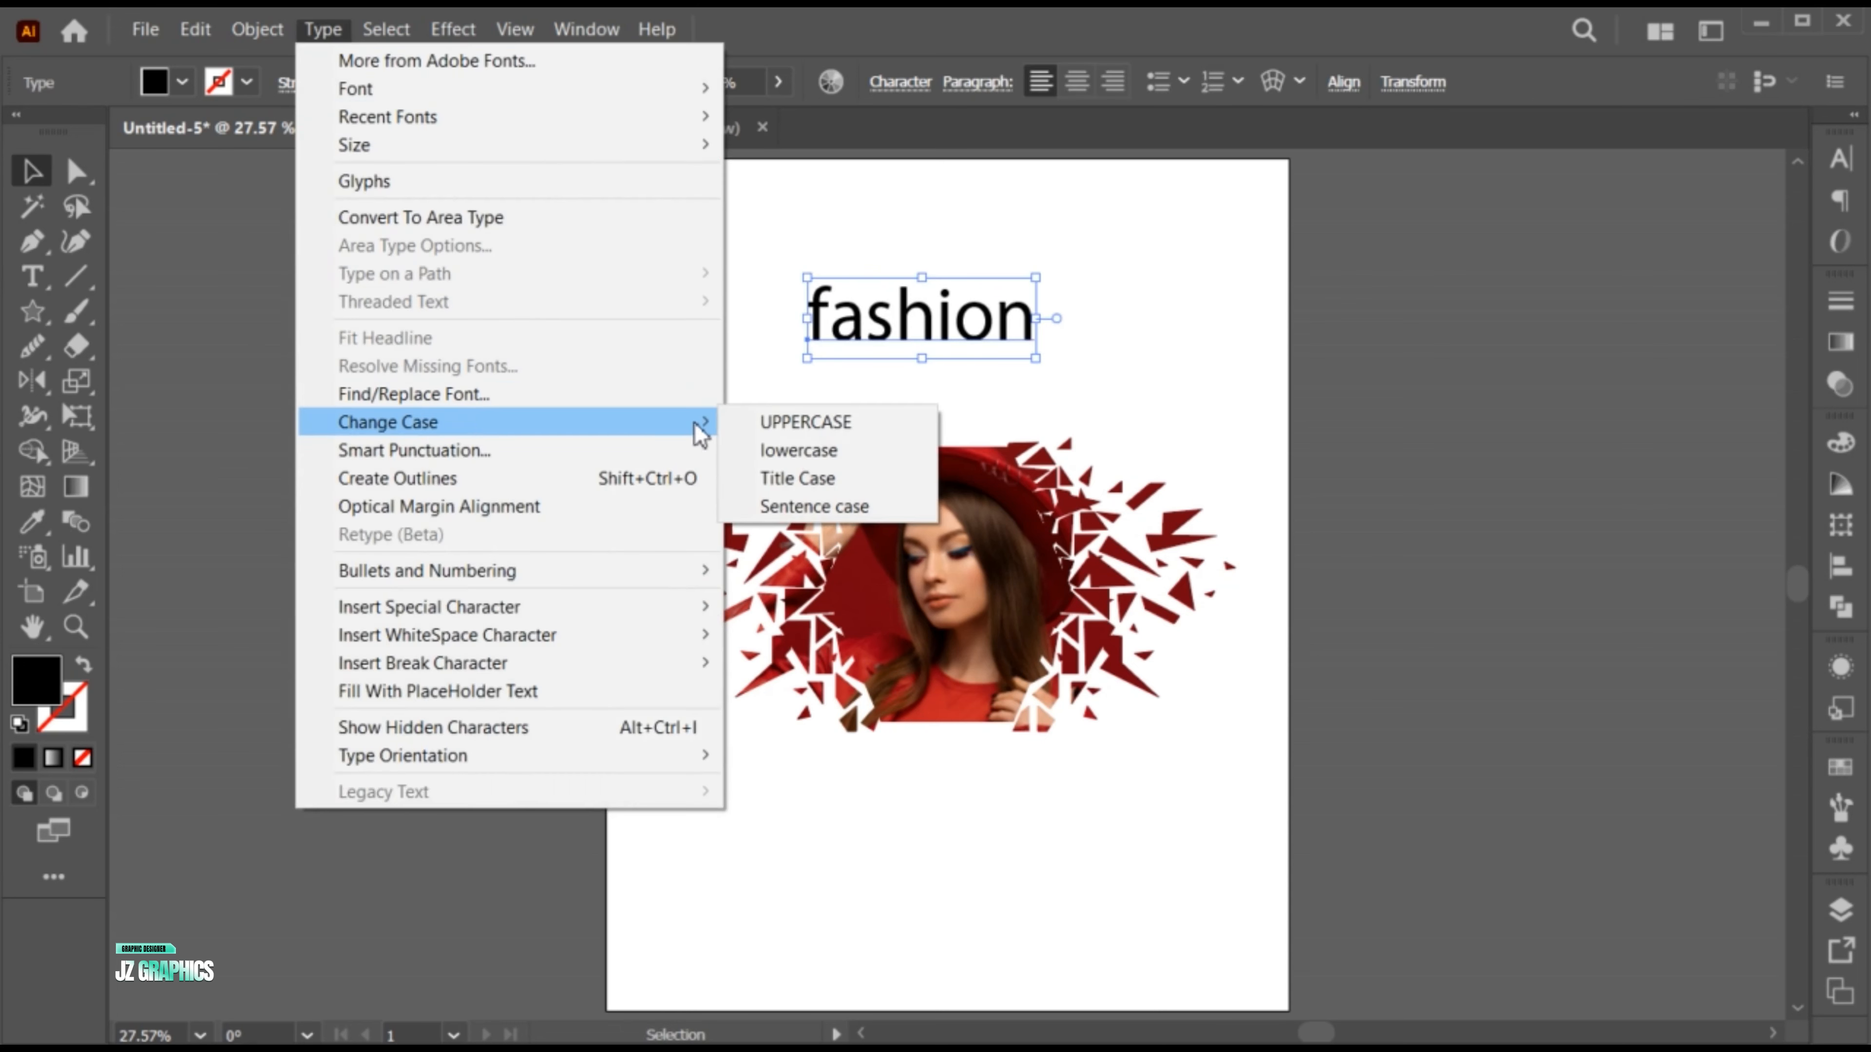
{"action": "left_click", "coordinate": [833, 478]}
- Set the "Fashion" heading's font to Futura Black and re-centre the heading above the photo
{"action": "double_click", "coordinate": [910, 354]}
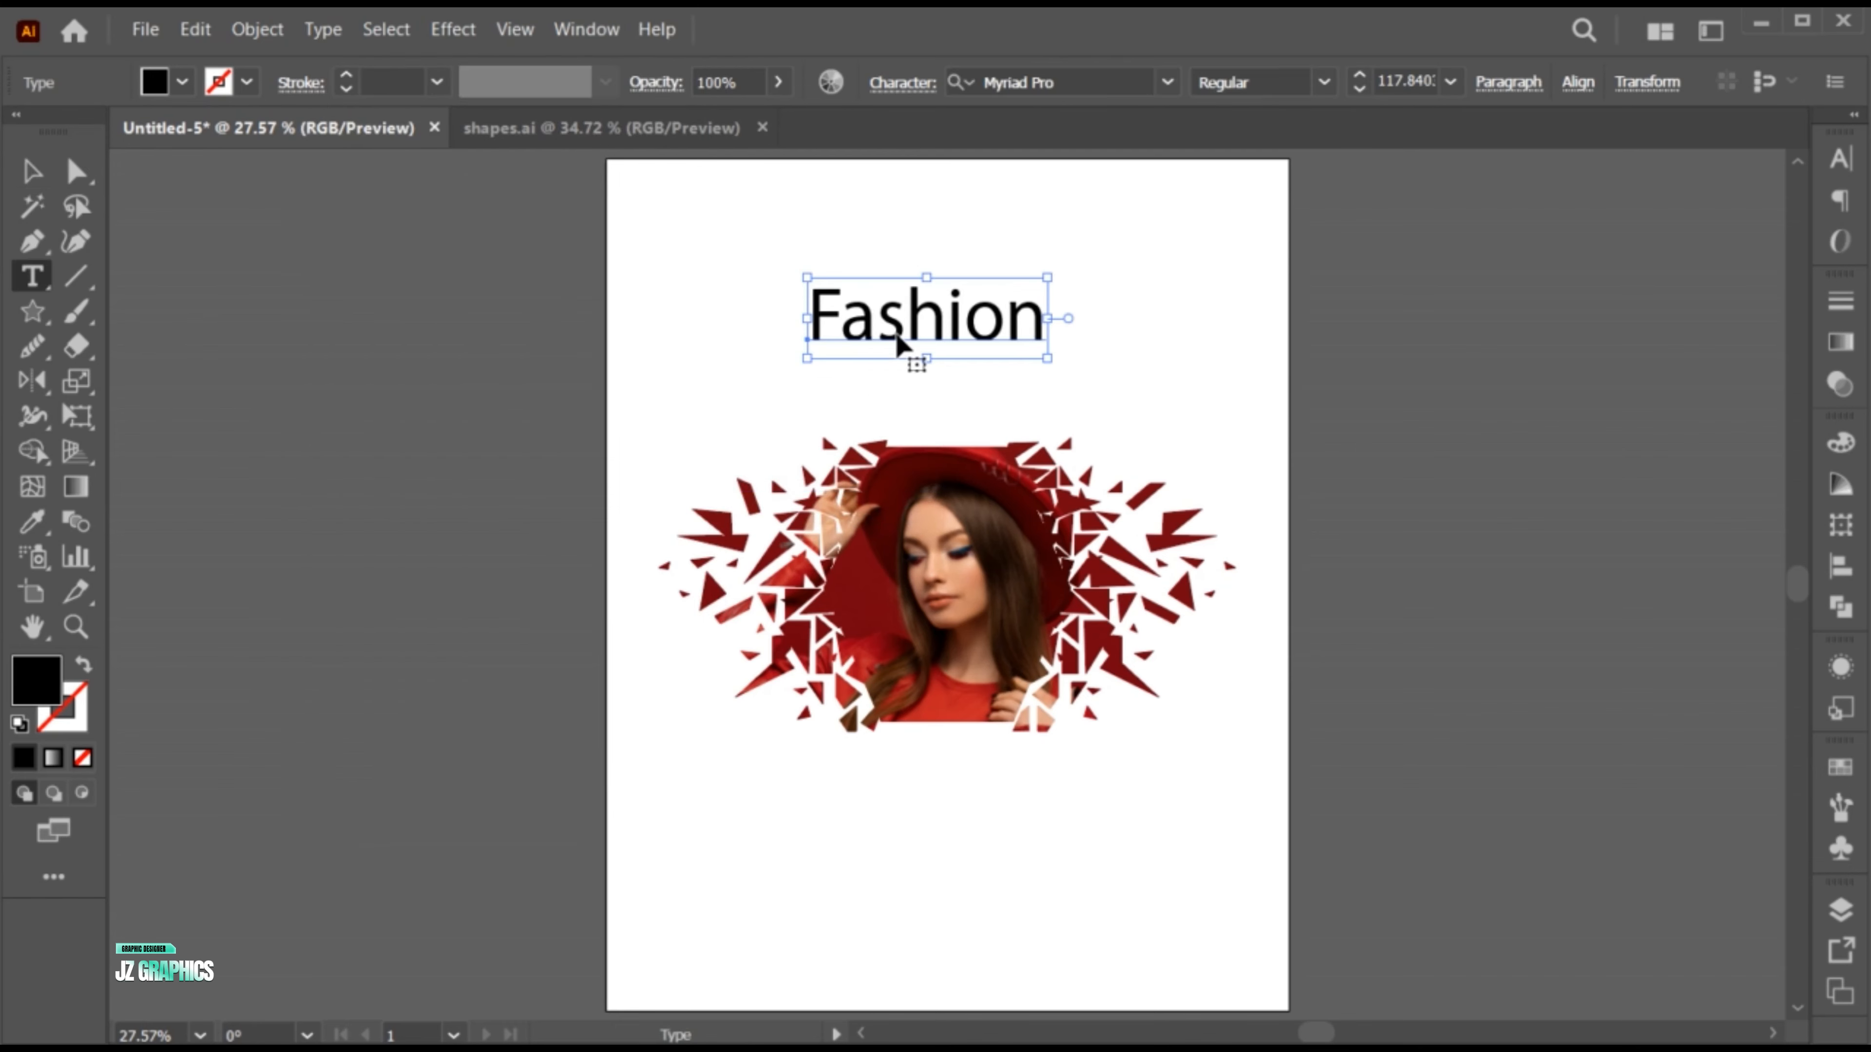
{"action": "key", "text": "ctrl+a"}
{"action": "left_click", "coordinate": [1065, 65]}
{"action": "type", "text": "f"}
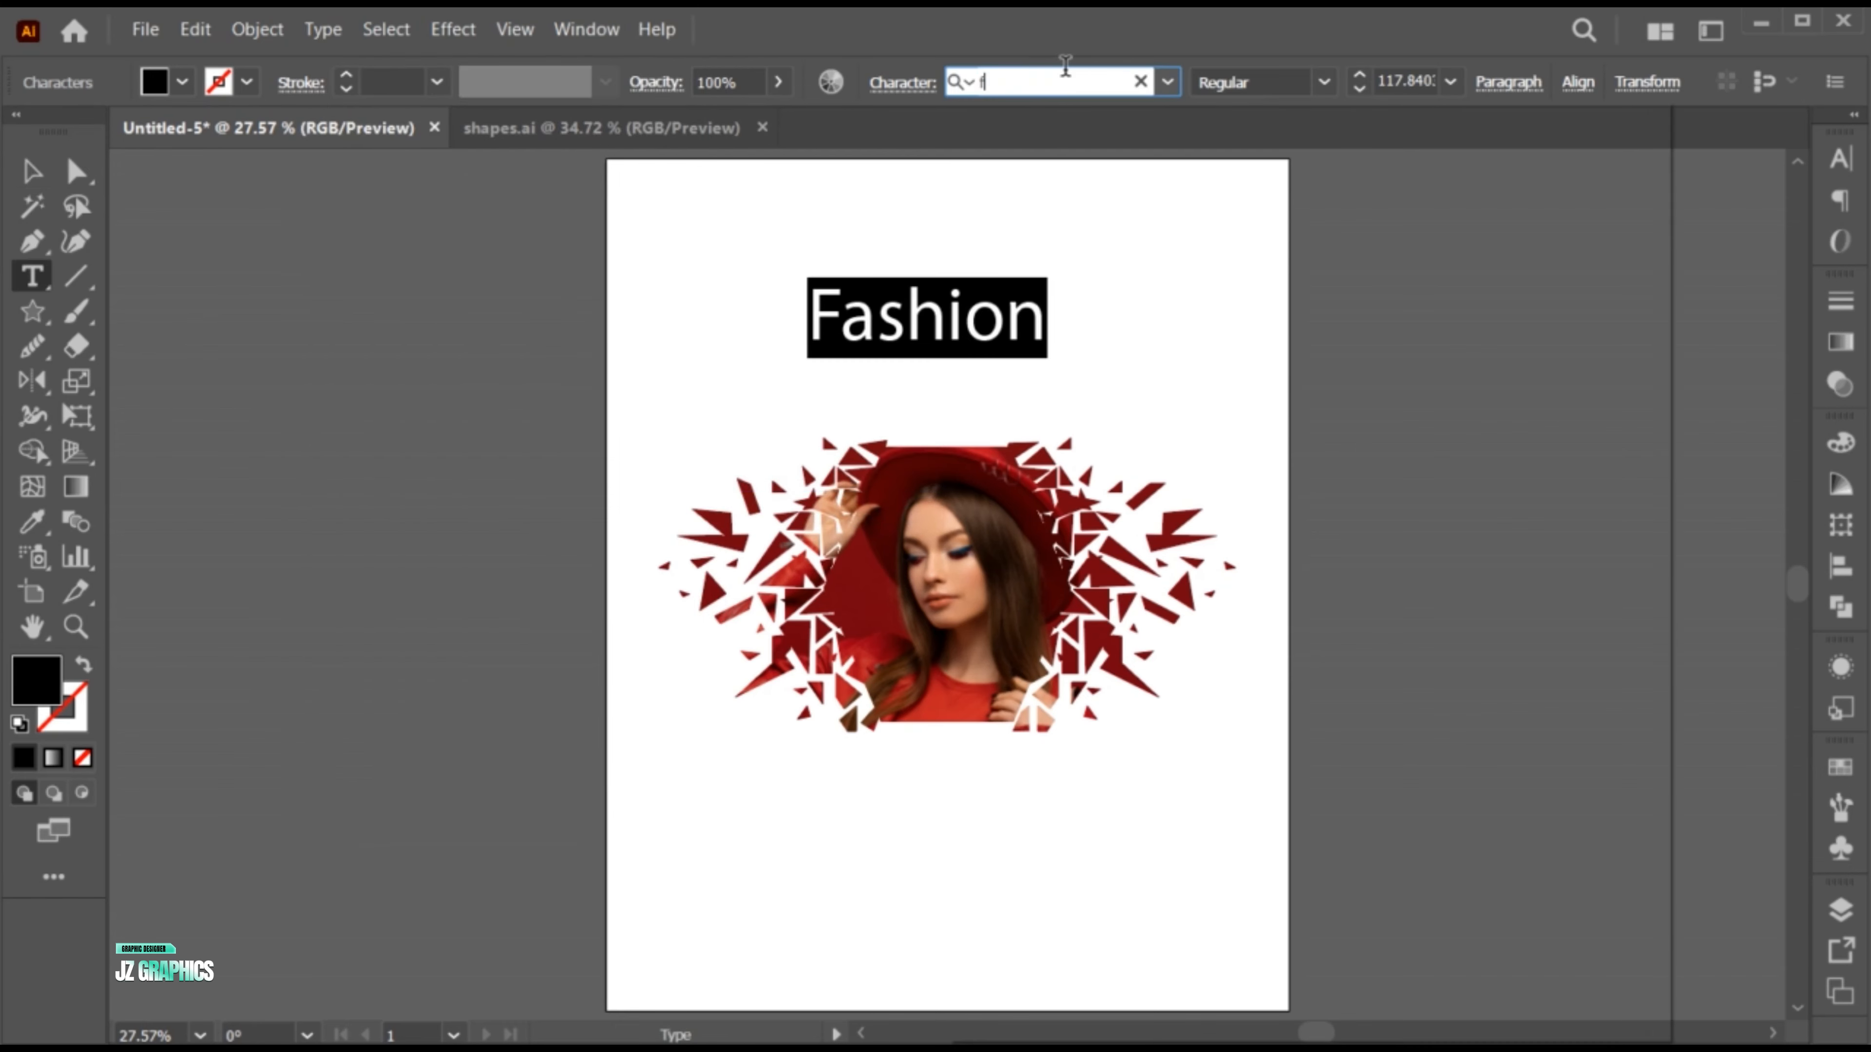
{"action": "type", "text": "utura"}
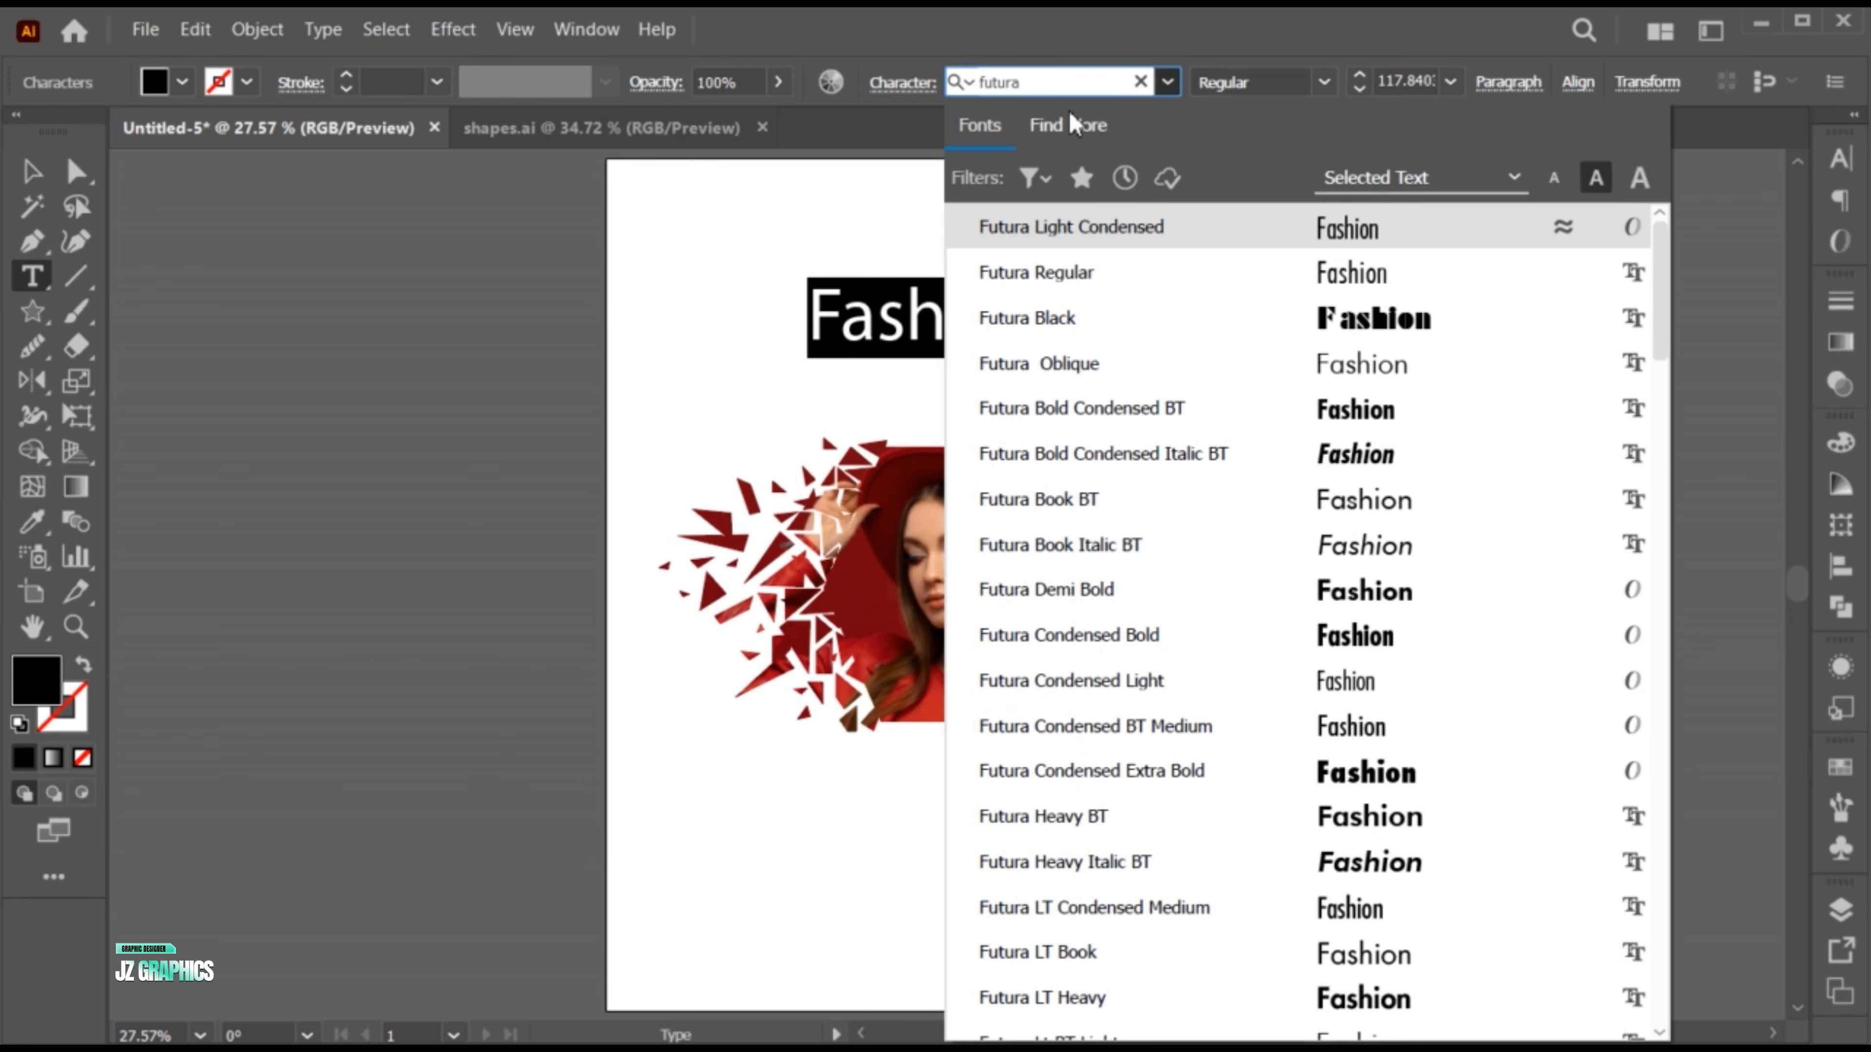
{"action": "left_click", "coordinate": [1109, 320]}
{"action": "key", "text": "Escape"}
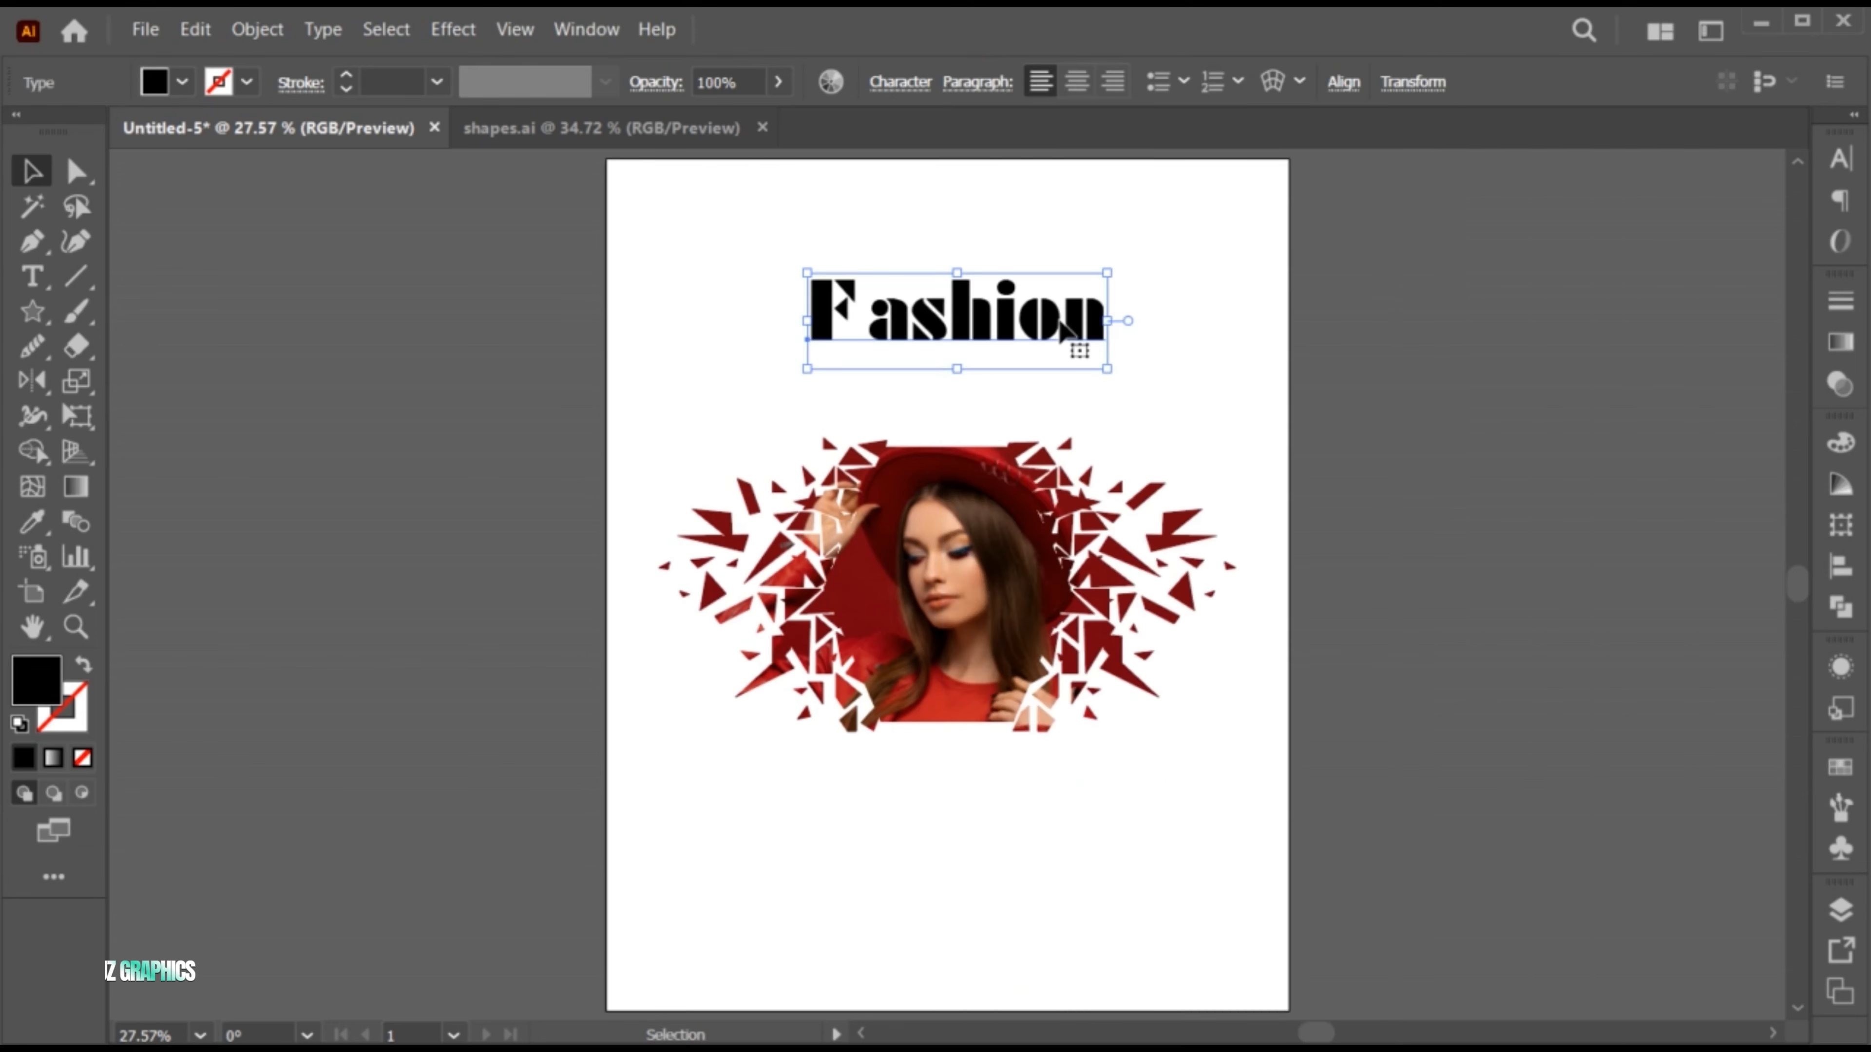
{"action": "left_click_drag", "start_coordinate": [1063, 324], "coordinate": [1033, 323]}
- Set the tracking of the letter F in "Fashion" to -100, then slightly enlarge and reposition the heading
{"action": "double_click", "coordinate": [871, 317]}
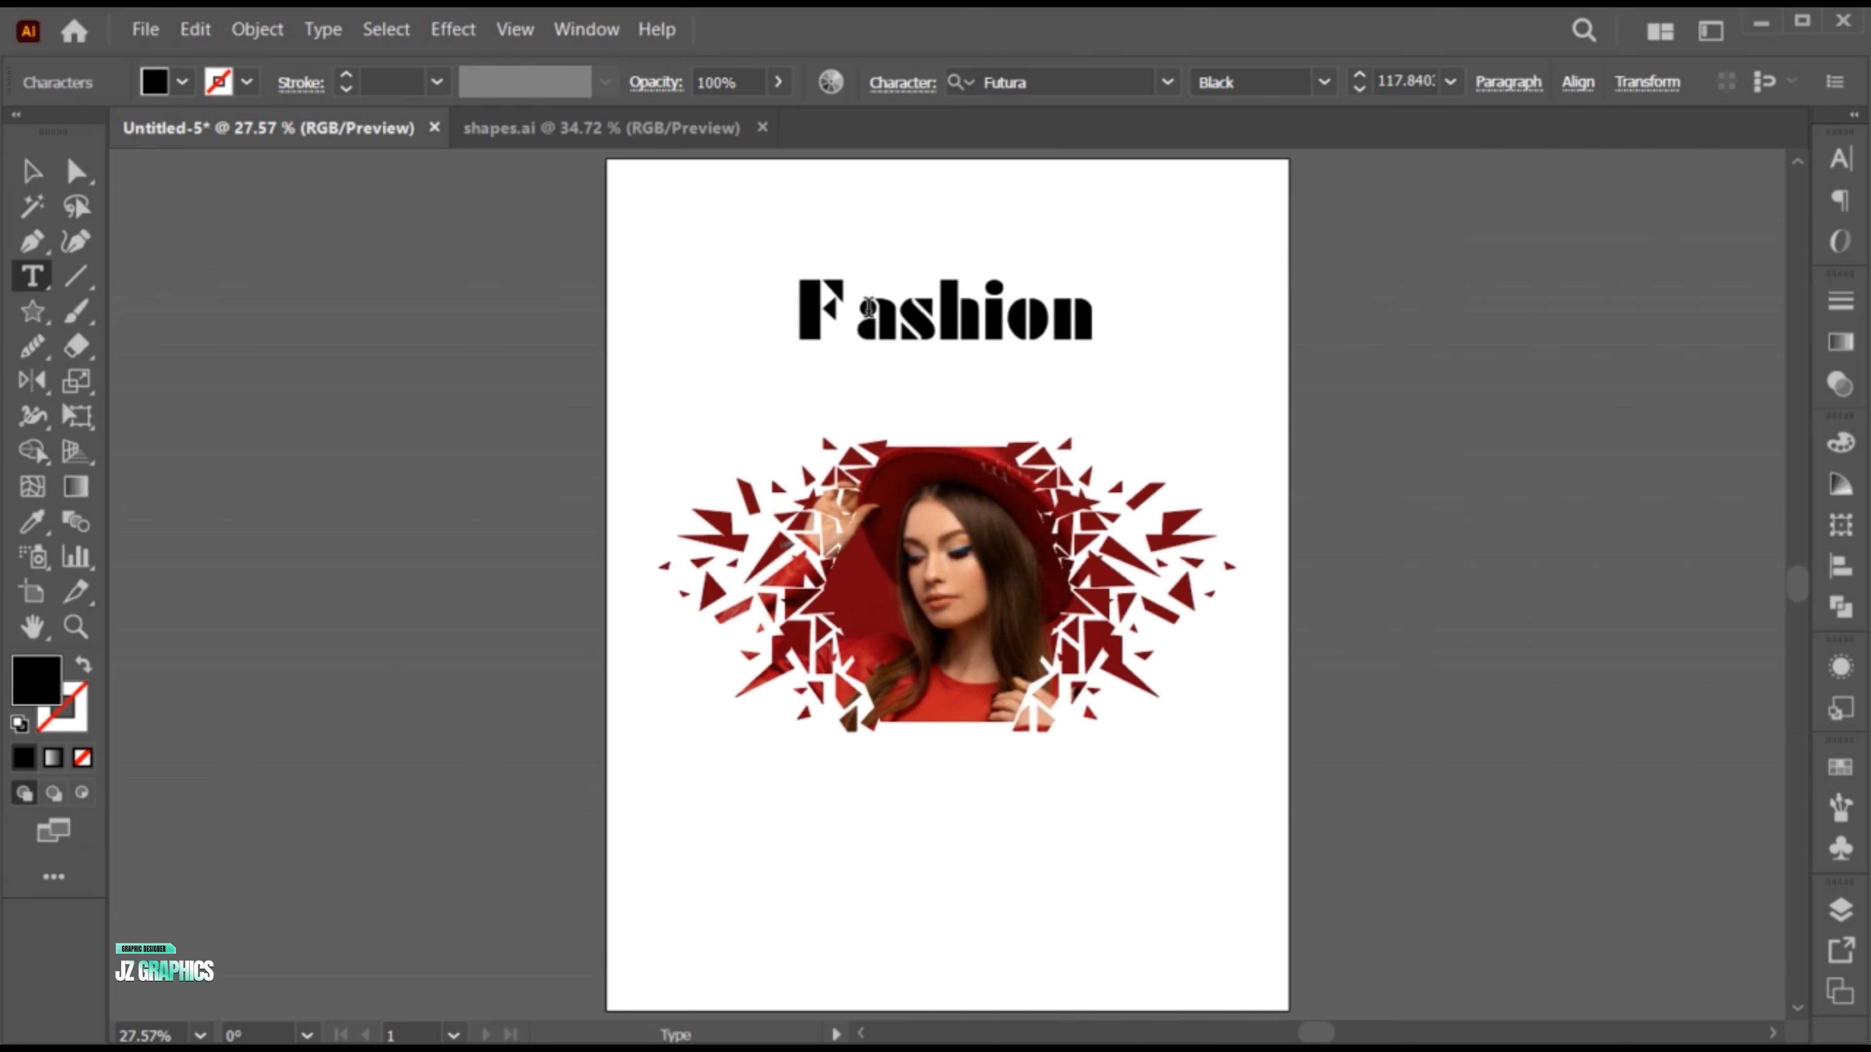
{"action": "left_click_drag", "start_coordinate": [862, 306], "coordinate": [801, 298]}
{"action": "left_click", "coordinate": [1837, 156]}
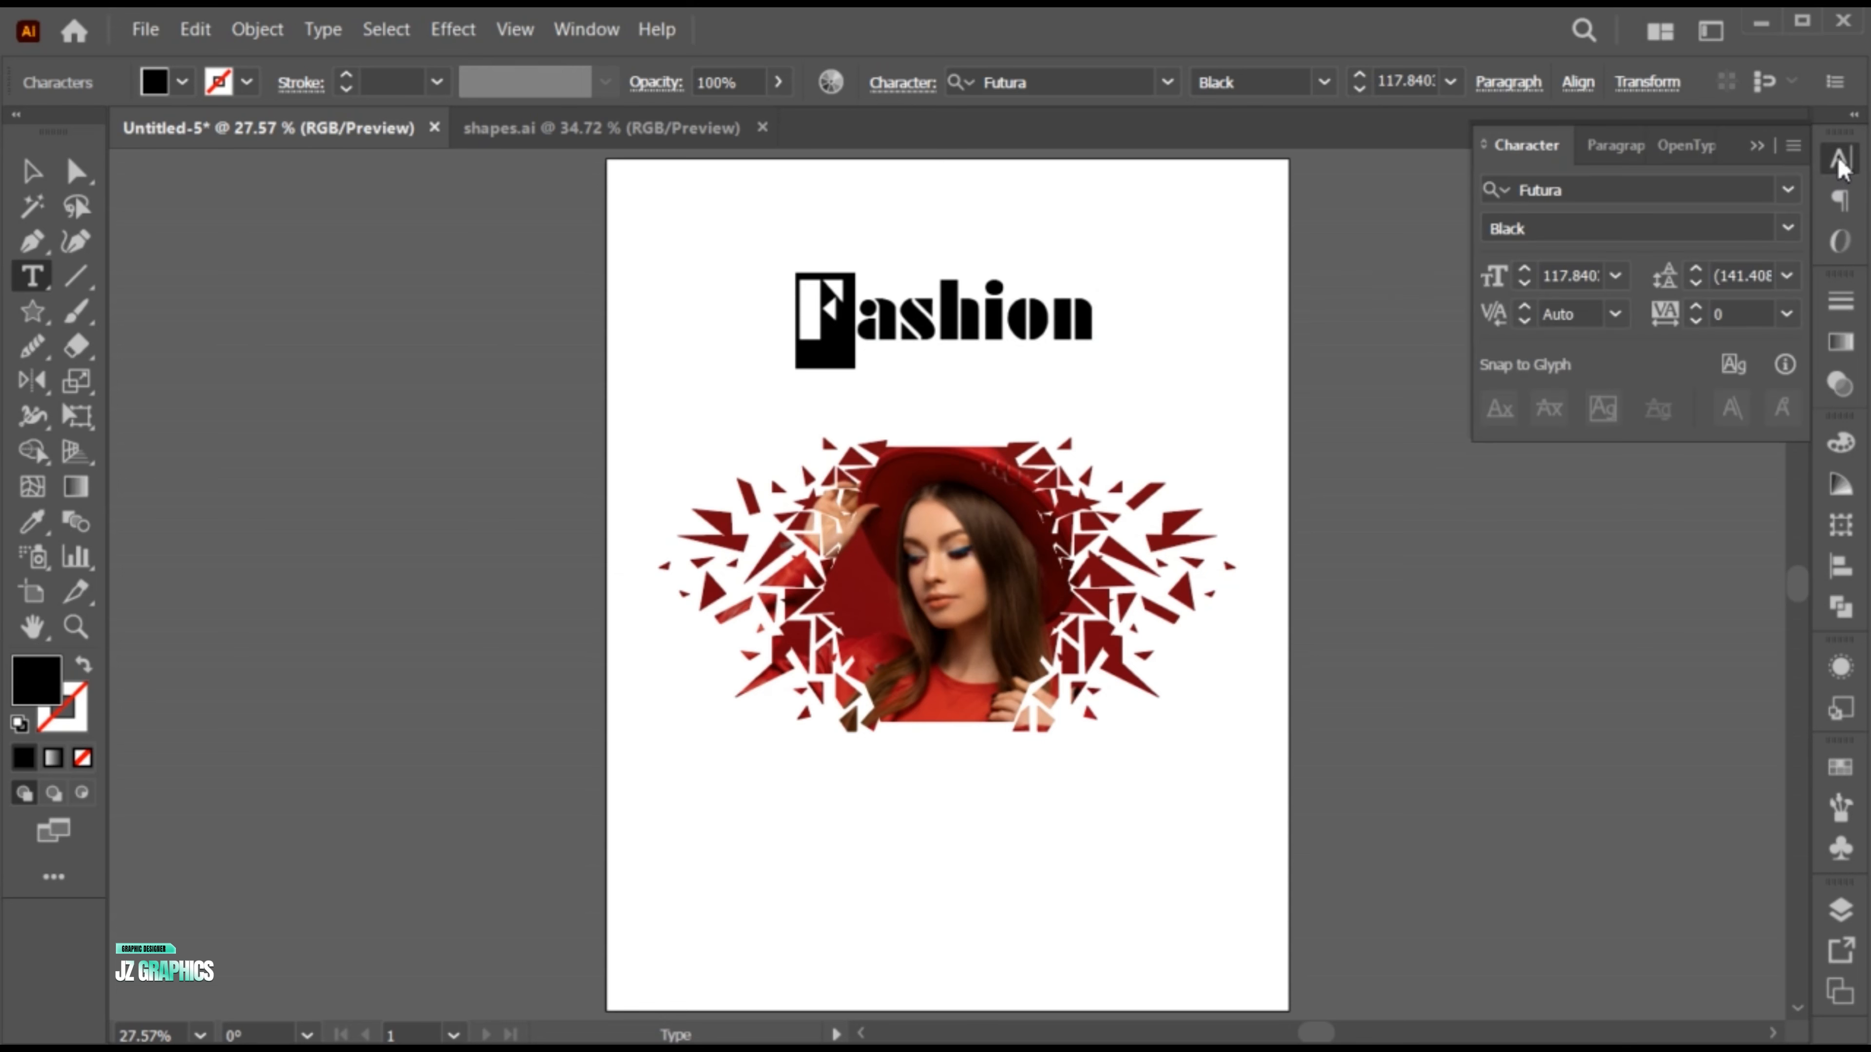
{"action": "left_click", "coordinate": [1788, 315]}
{"action": "left_click", "coordinate": [1813, 345]}
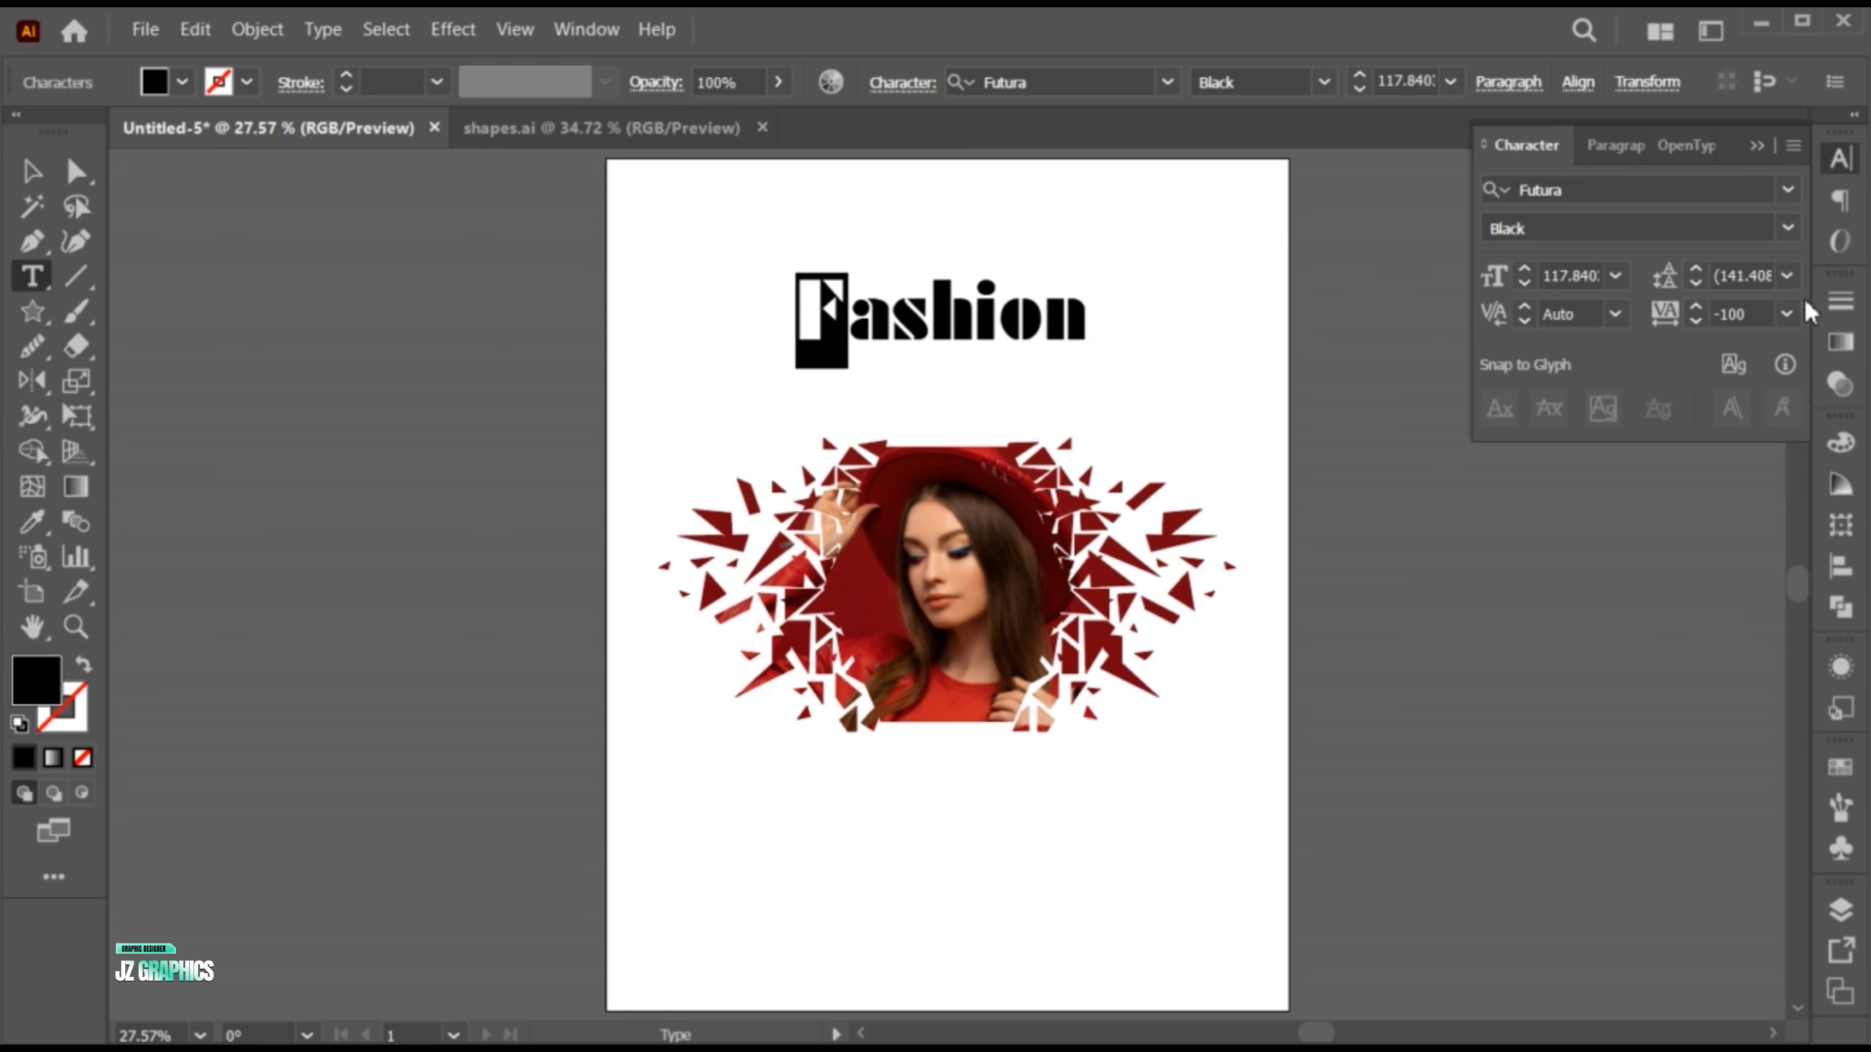
{"action": "left_click", "coordinate": [1757, 147]}
{"action": "key", "text": "Escape"}
{"action": "left_click_drag", "start_coordinate": [985, 321], "coordinate": [1024, 318]}
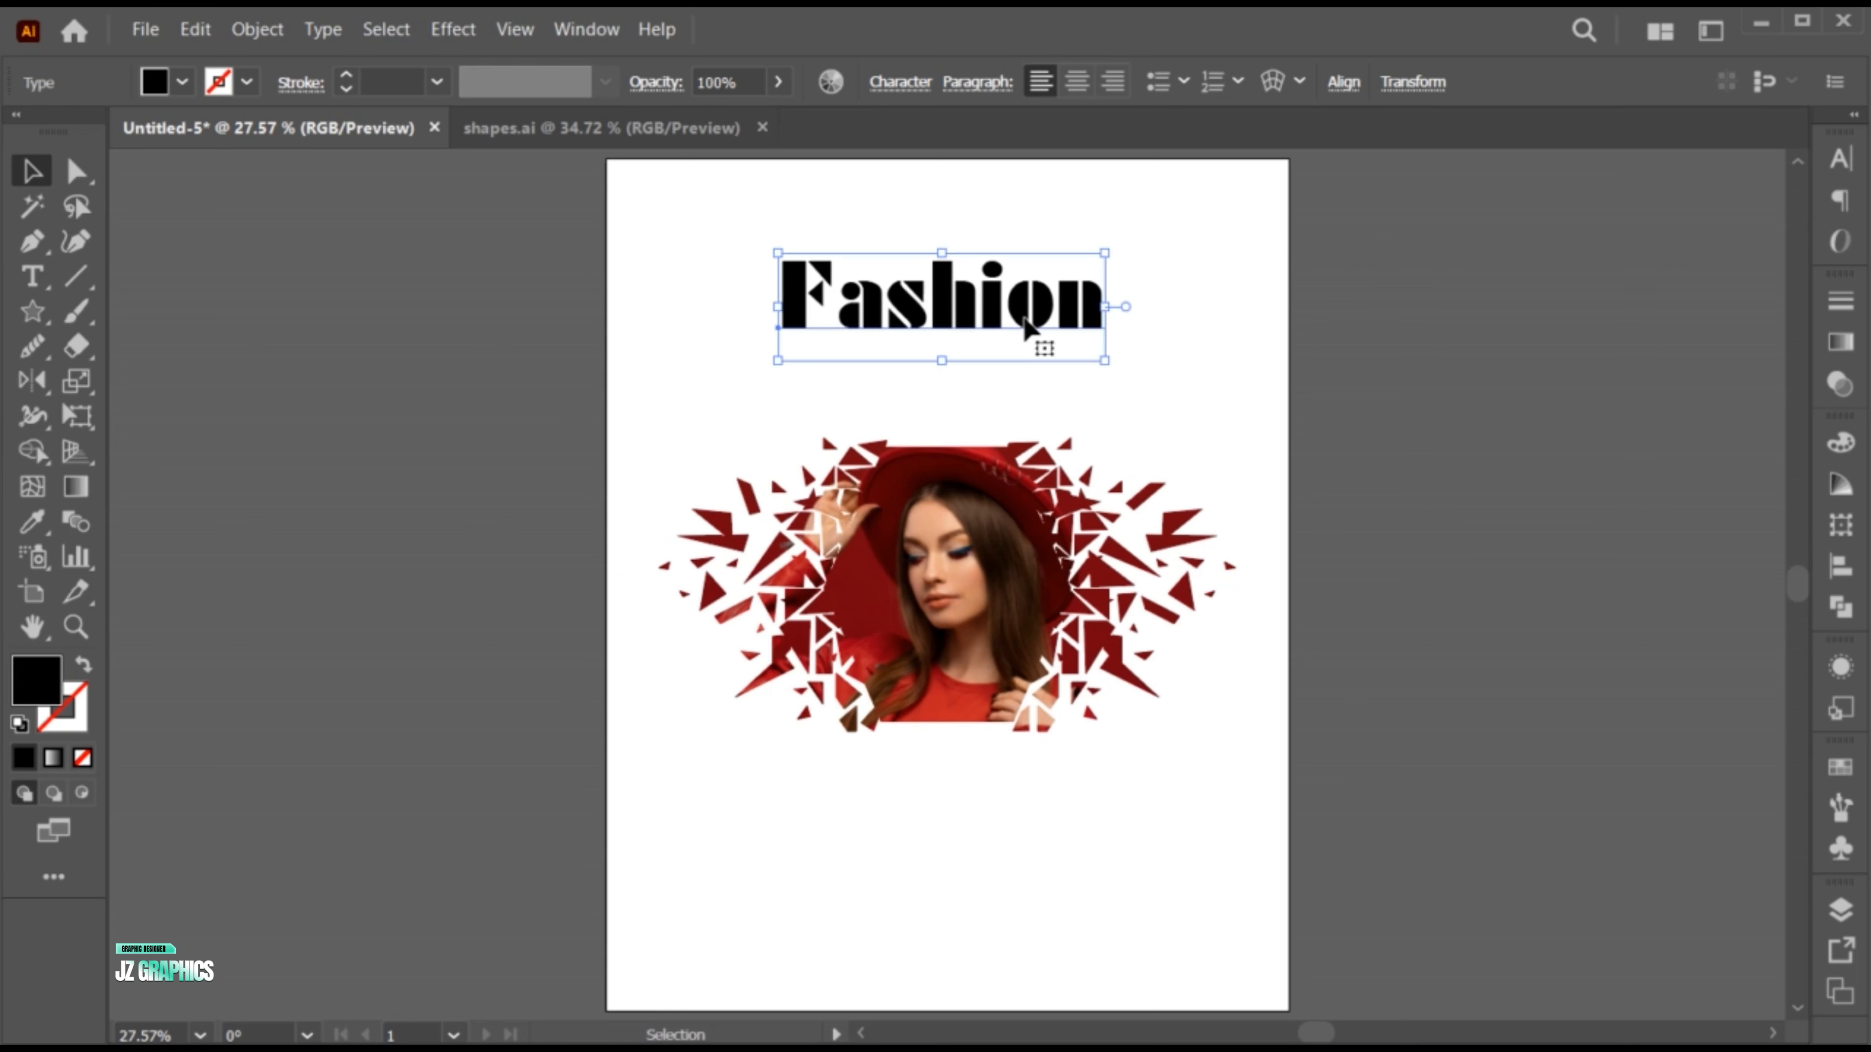
- Colour the "Fashion" heading with the red sampled from the woman's top and deselect it
{"action": "key", "text": "i"}
{"action": "left_click", "coordinate": [961, 696]}
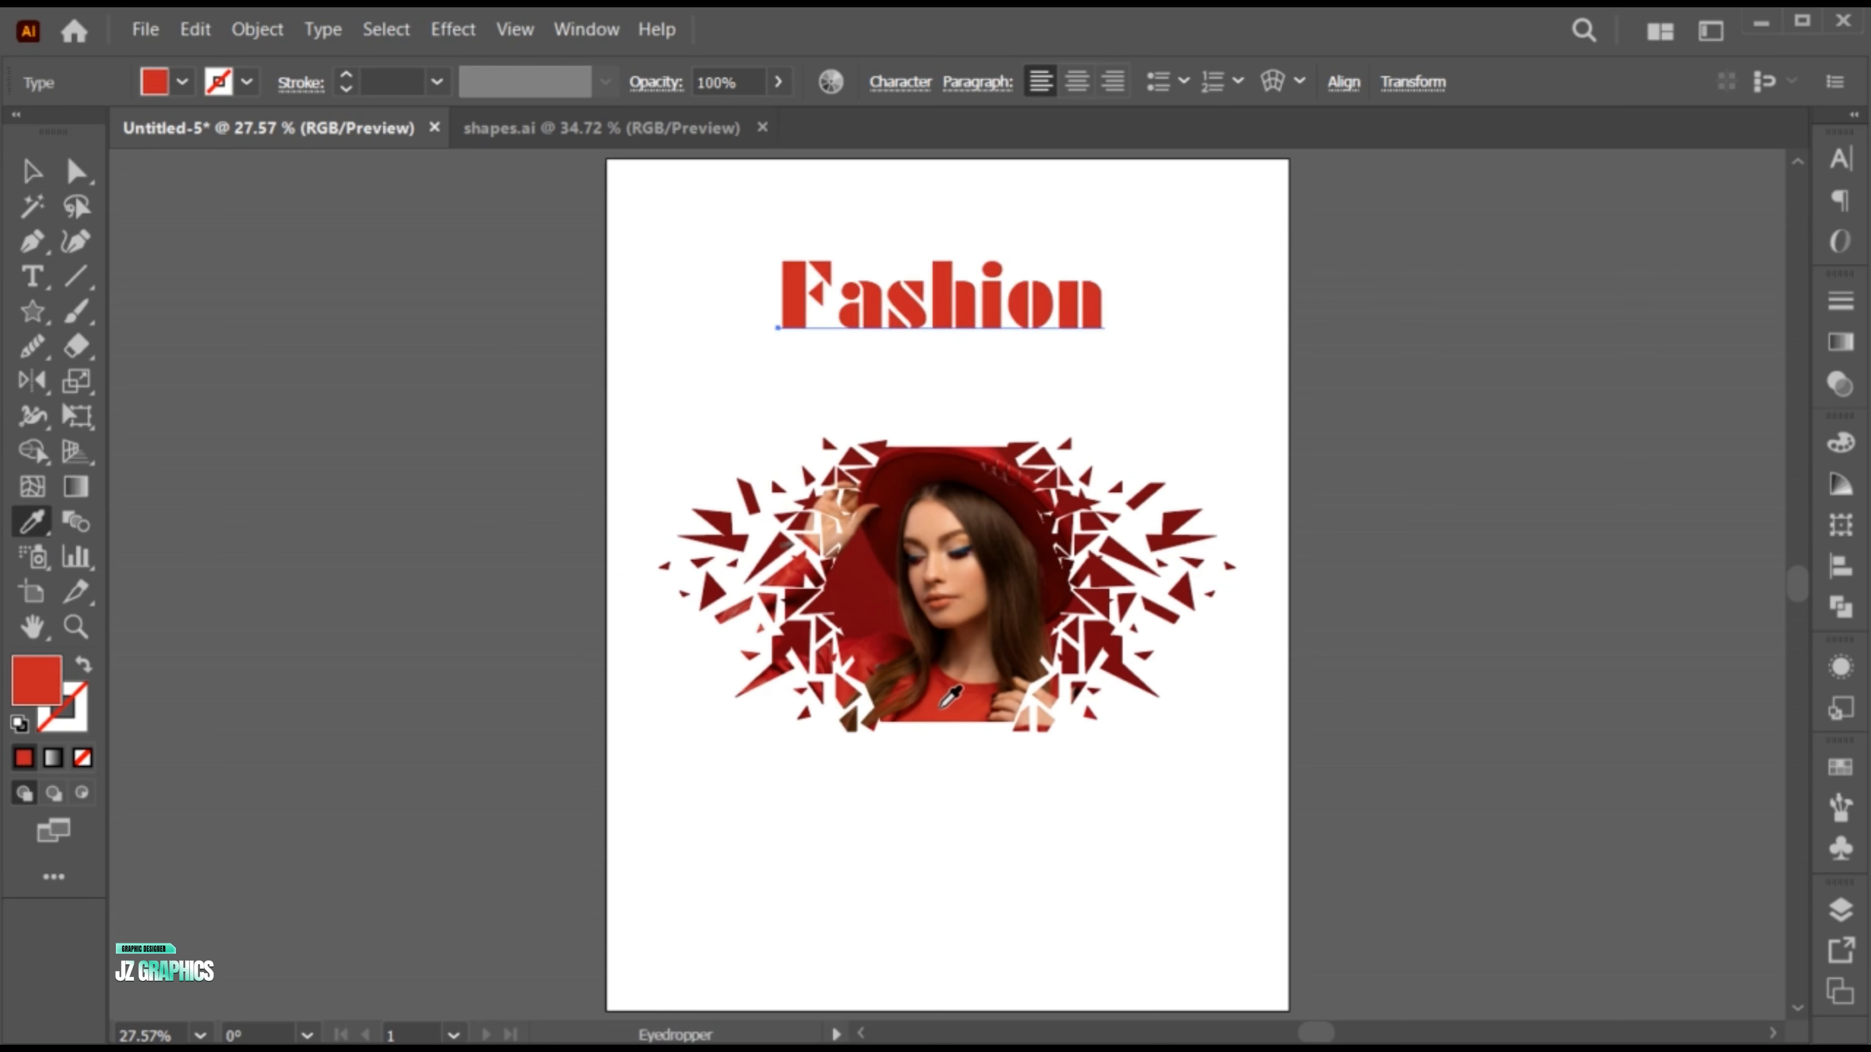
{"action": "key", "text": "v"}
{"action": "left_click", "coordinate": [1071, 386]}
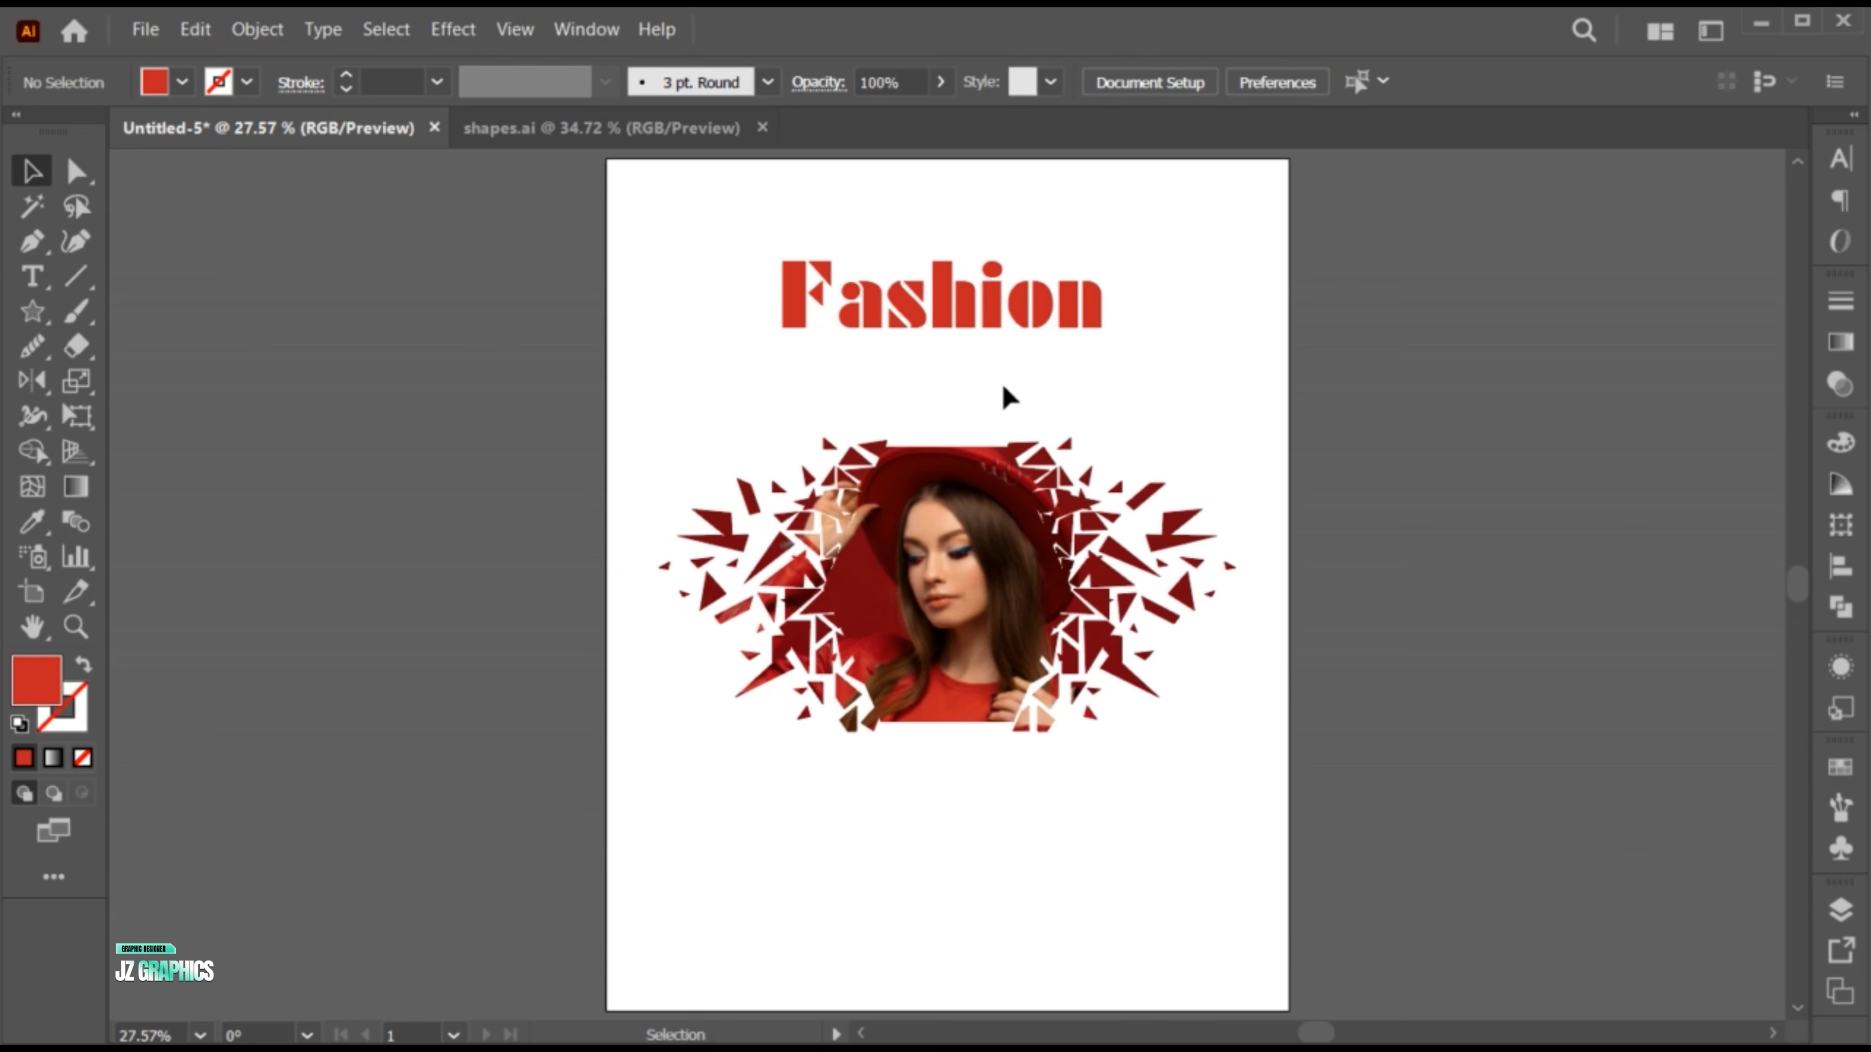
- Add the text "show" just below the "Fashion" heading and change it to Title Case
{"action": "key", "text": "t"}
{"action": "left_click", "coordinate": [905, 368]}
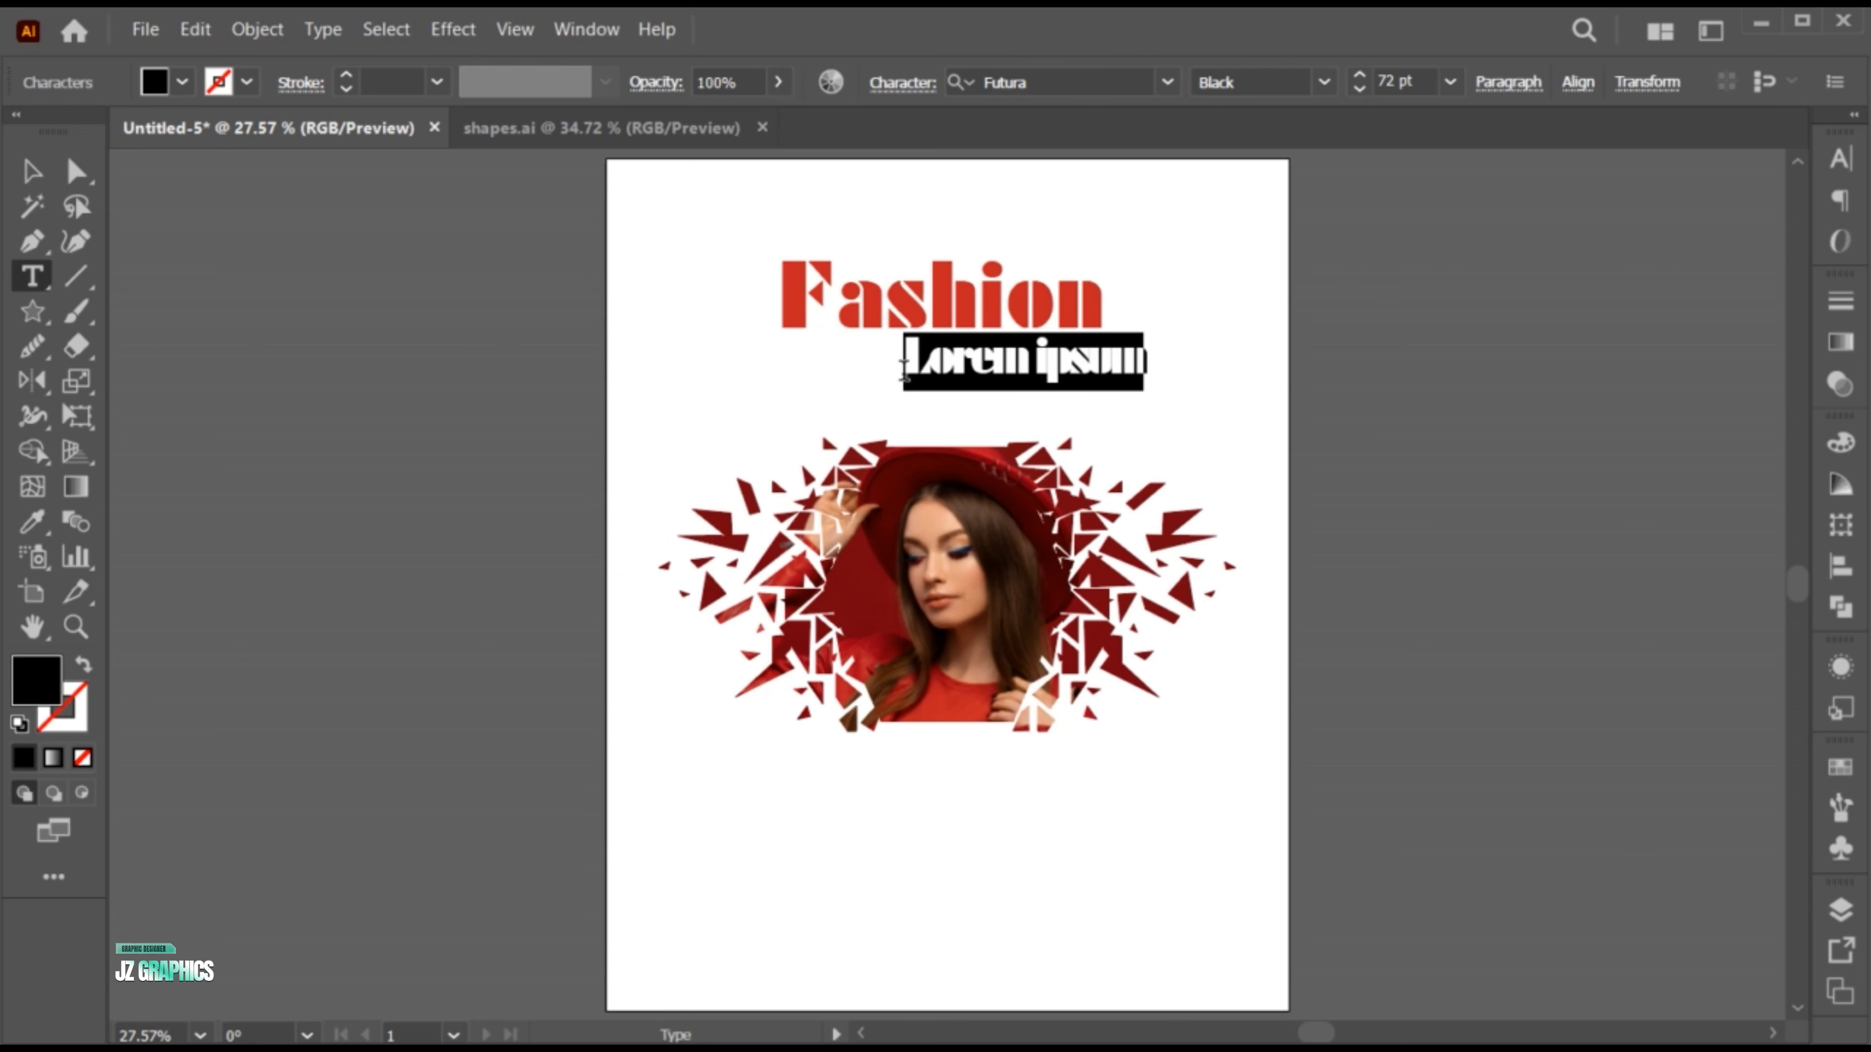
{"action": "type", "text": "show"}
{"action": "key", "text": "Escape"}
{"action": "left_click", "coordinate": [322, 30]}
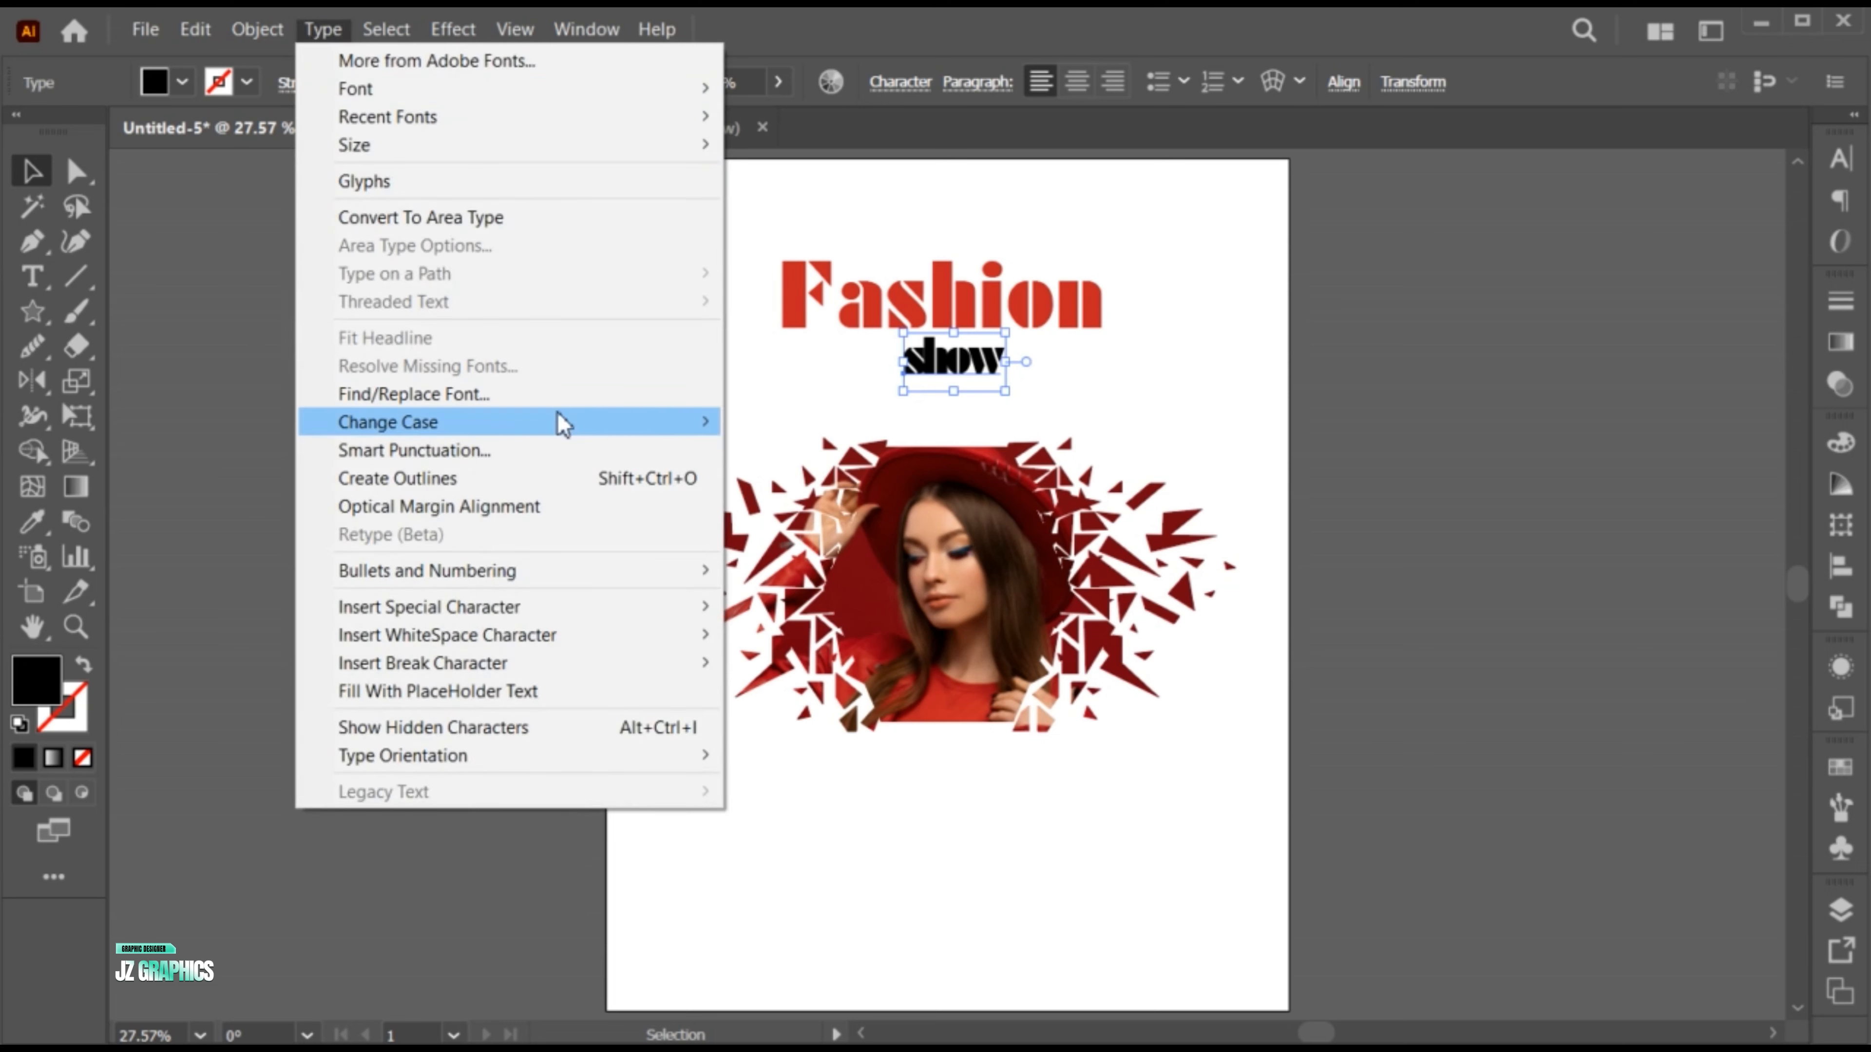
{"action": "mouse_move", "coordinate": [383, 419]}
{"action": "left_click", "coordinate": [802, 476]}
- Set the font of "Show" to BeautifulHeart, enlarge it to about 149 pt, and overlap it with the lower part of "Fashion"
{"action": "double_click", "coordinate": [952, 361]}
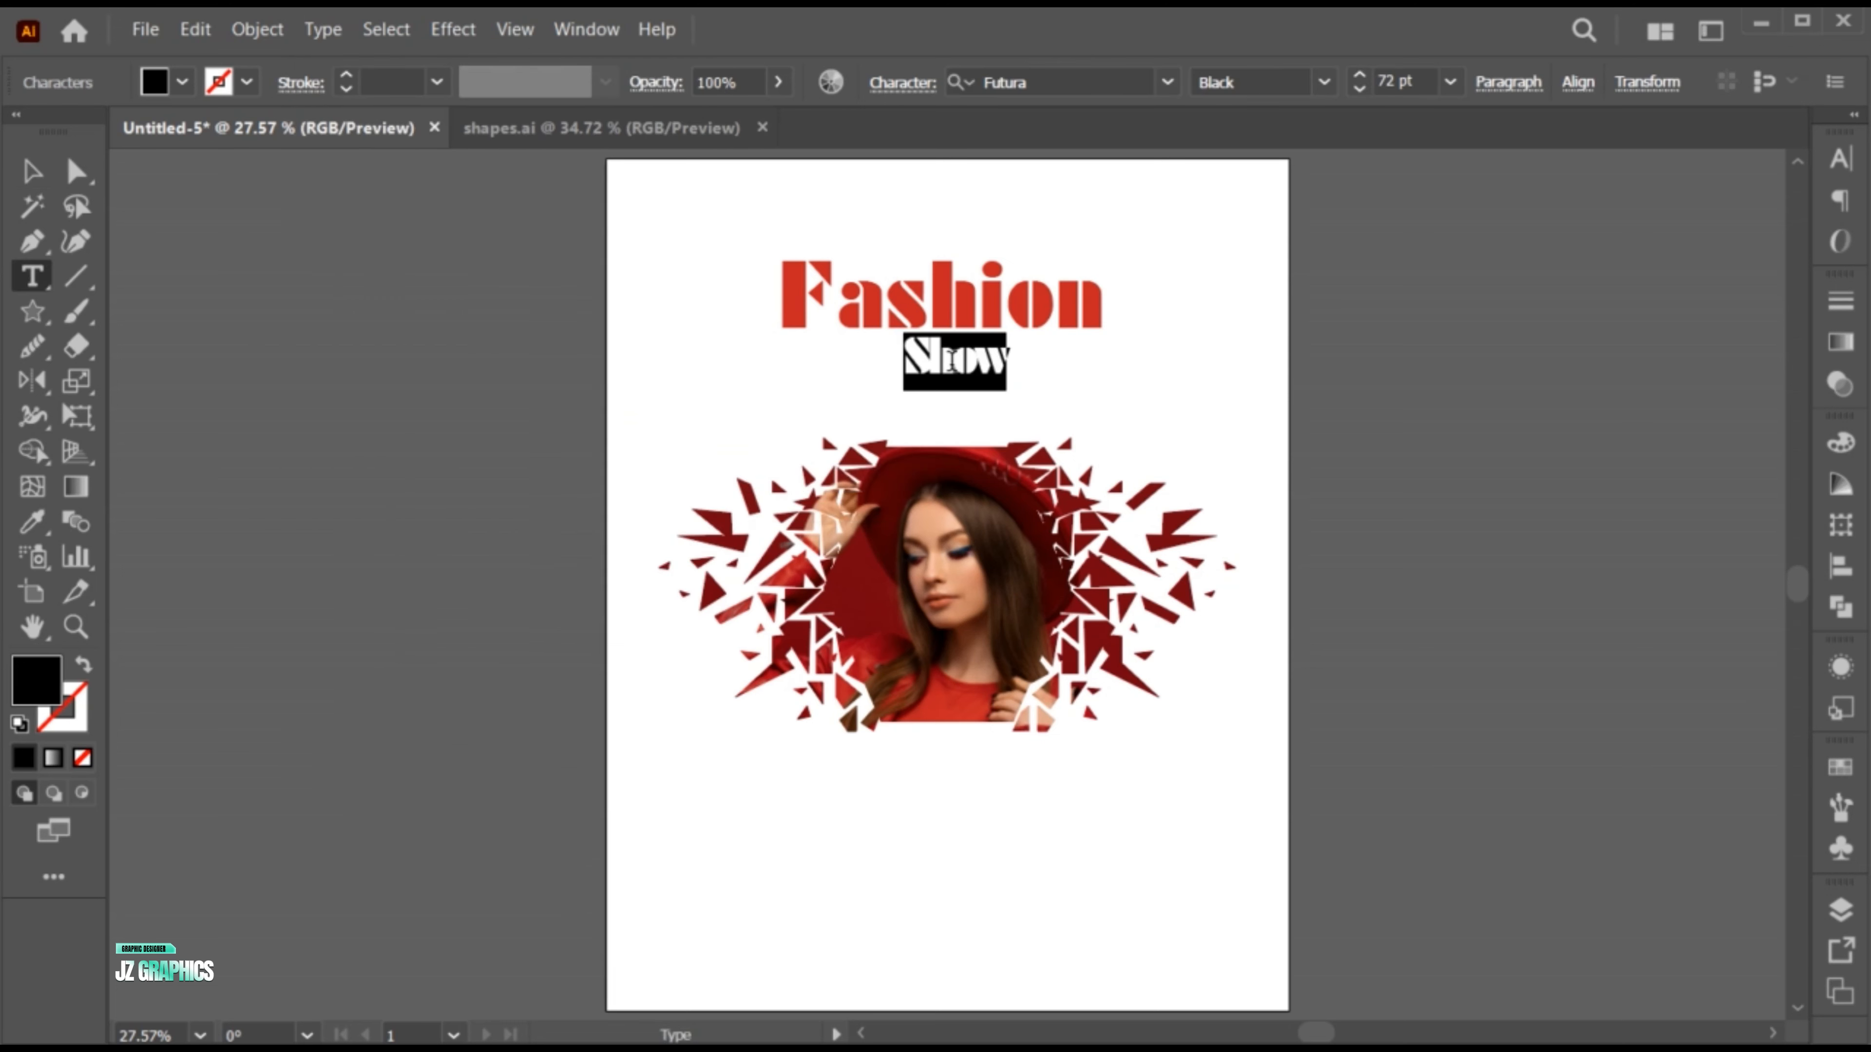
{"action": "left_click", "coordinate": [1045, 82]}
{"action": "type", "text": "beauti"}
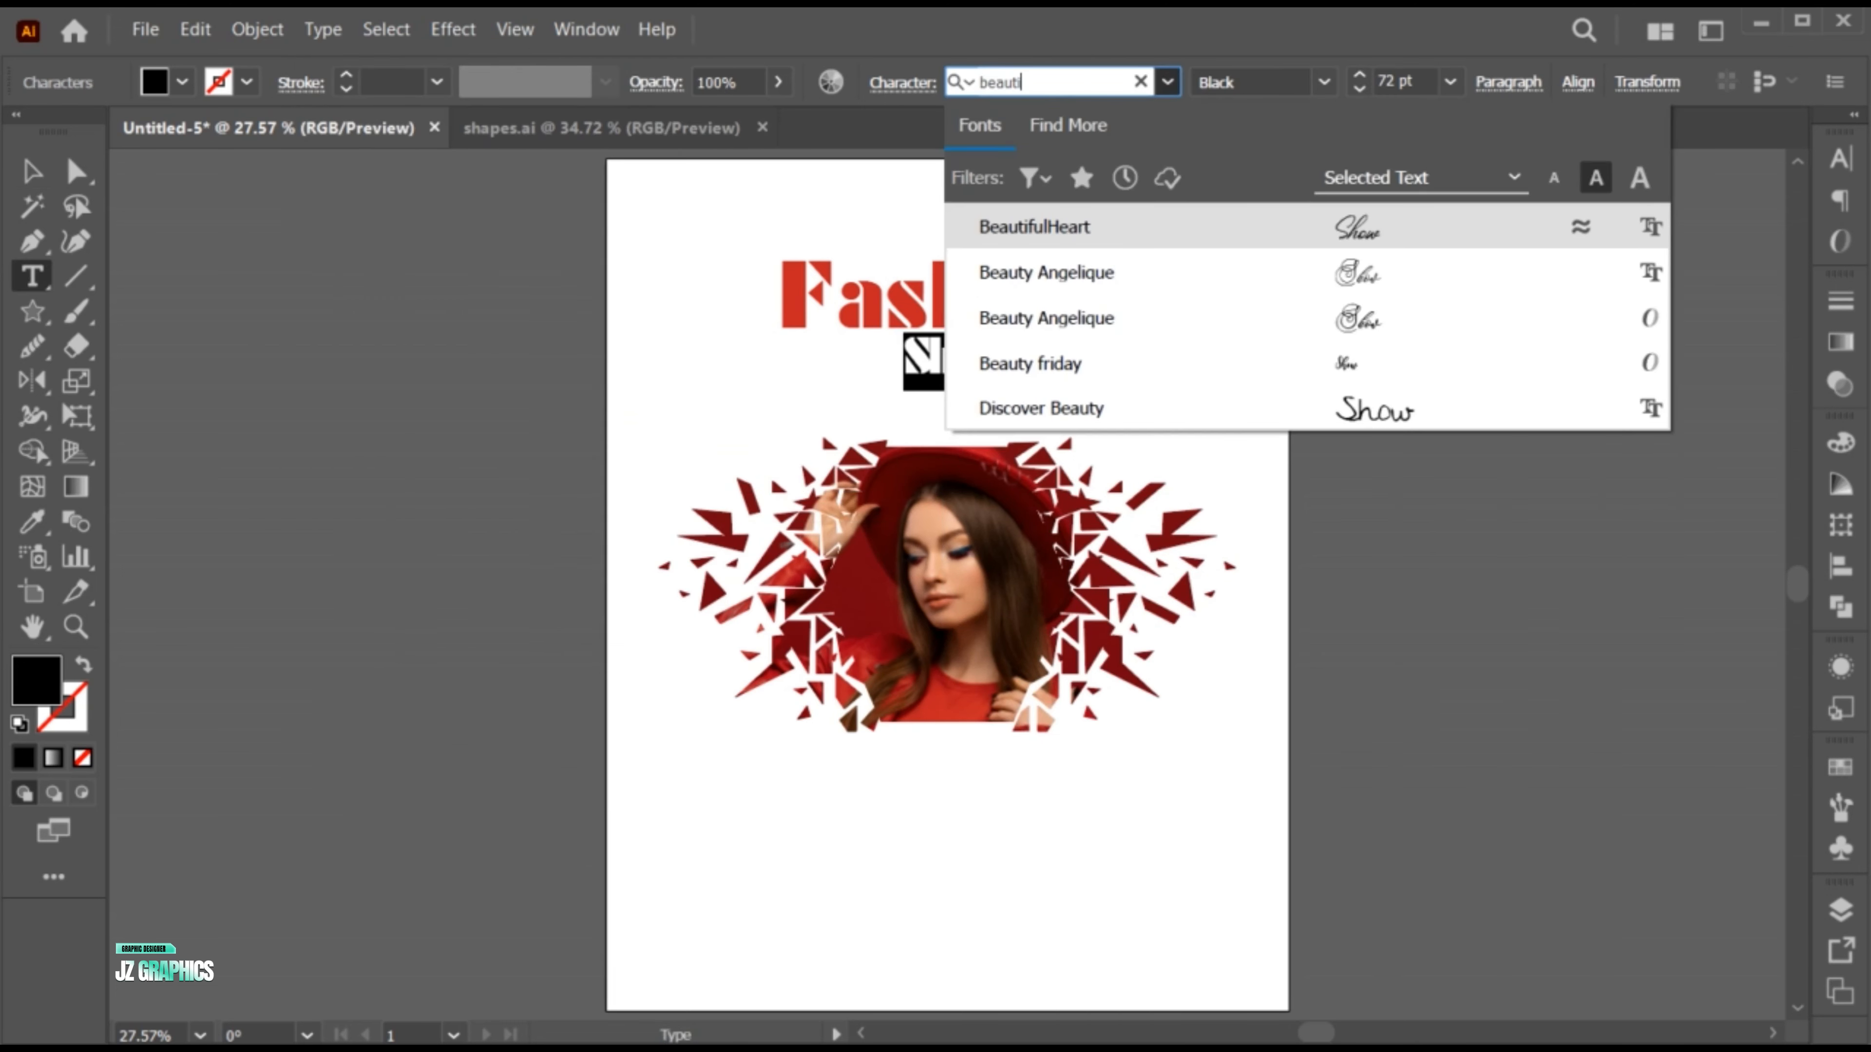
{"action": "left_click", "coordinate": [1119, 235]}
{"action": "key", "text": "Escape"}
{"action": "left_click_drag", "start_coordinate": [905, 400], "coordinate": [991, 365]}
- Widen the letter spacing of the word "Show"
{"action": "double_click", "coordinate": [971, 384]}
{"action": "key", "text": "alt+Right"}
{"action": "key", "text": "alt+Right"}
{"action": "key", "text": "alt+Right"}
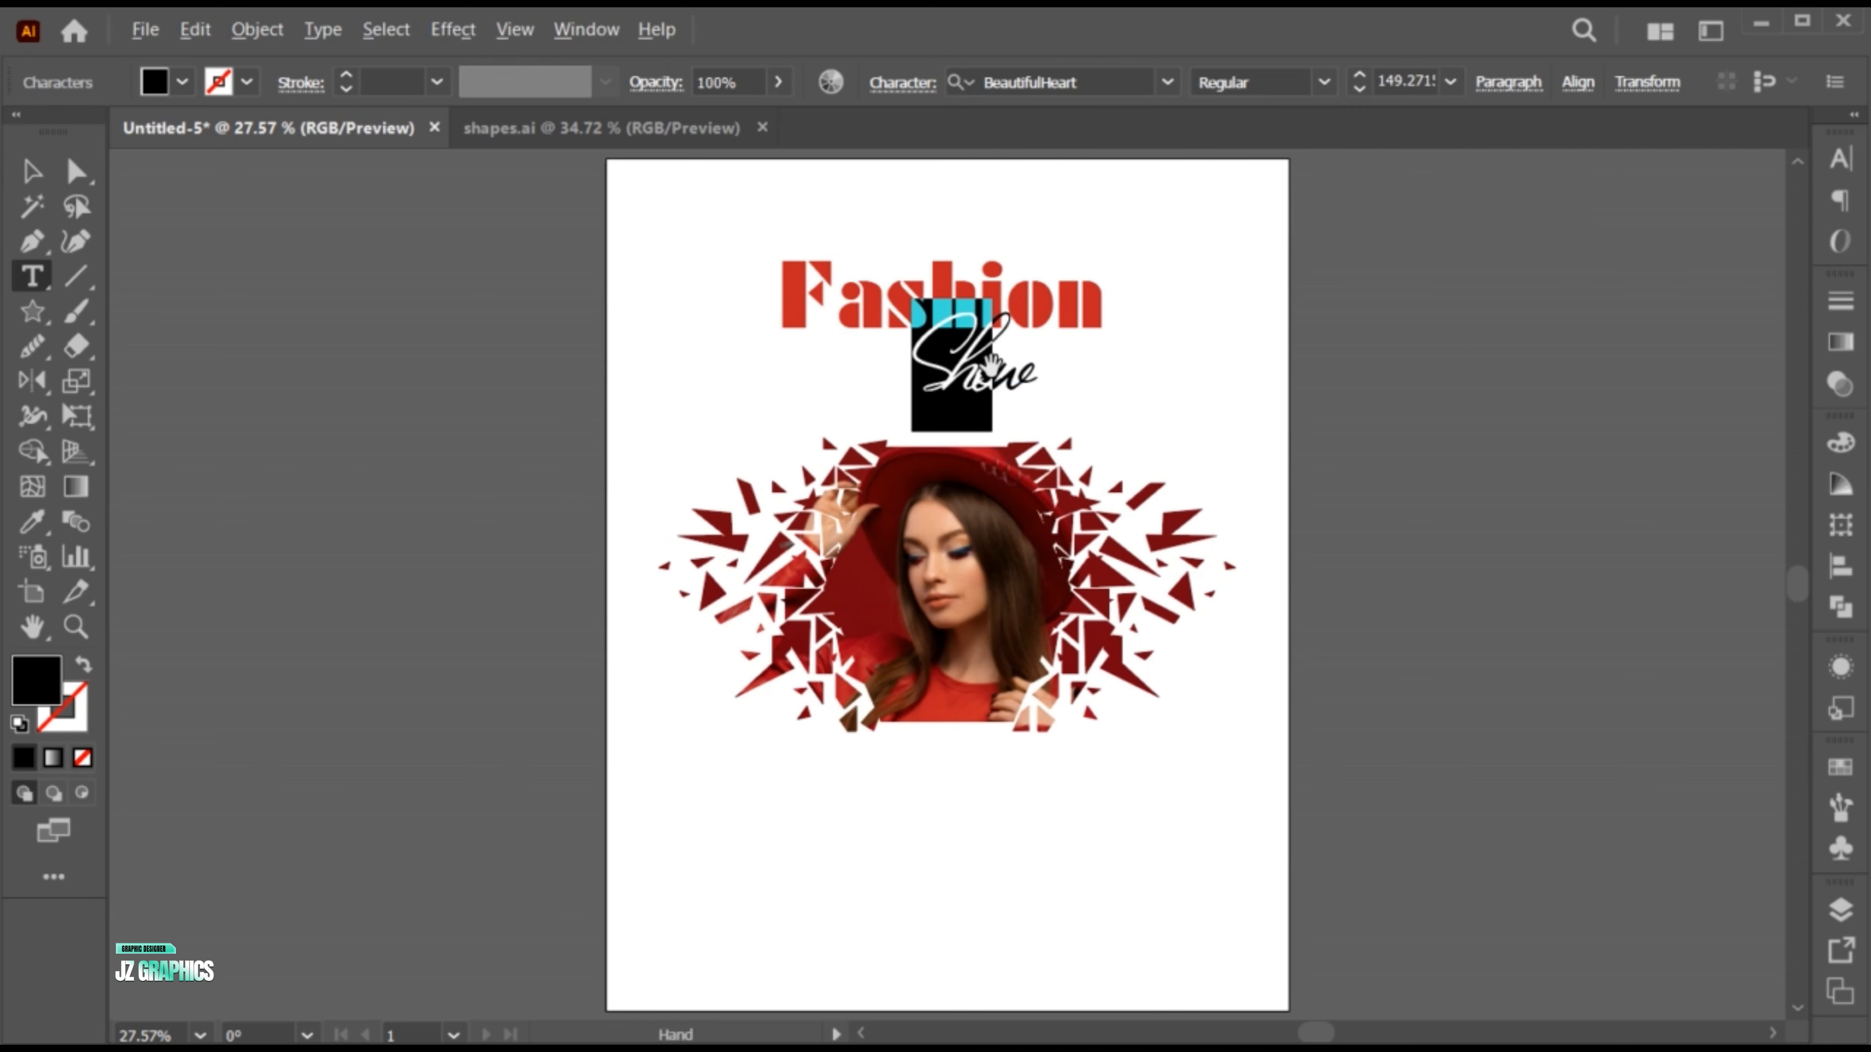
{"action": "key", "text": "alt+Right"}
{"action": "key", "text": "alt+Right"}
{"action": "key", "text": "Escape"}
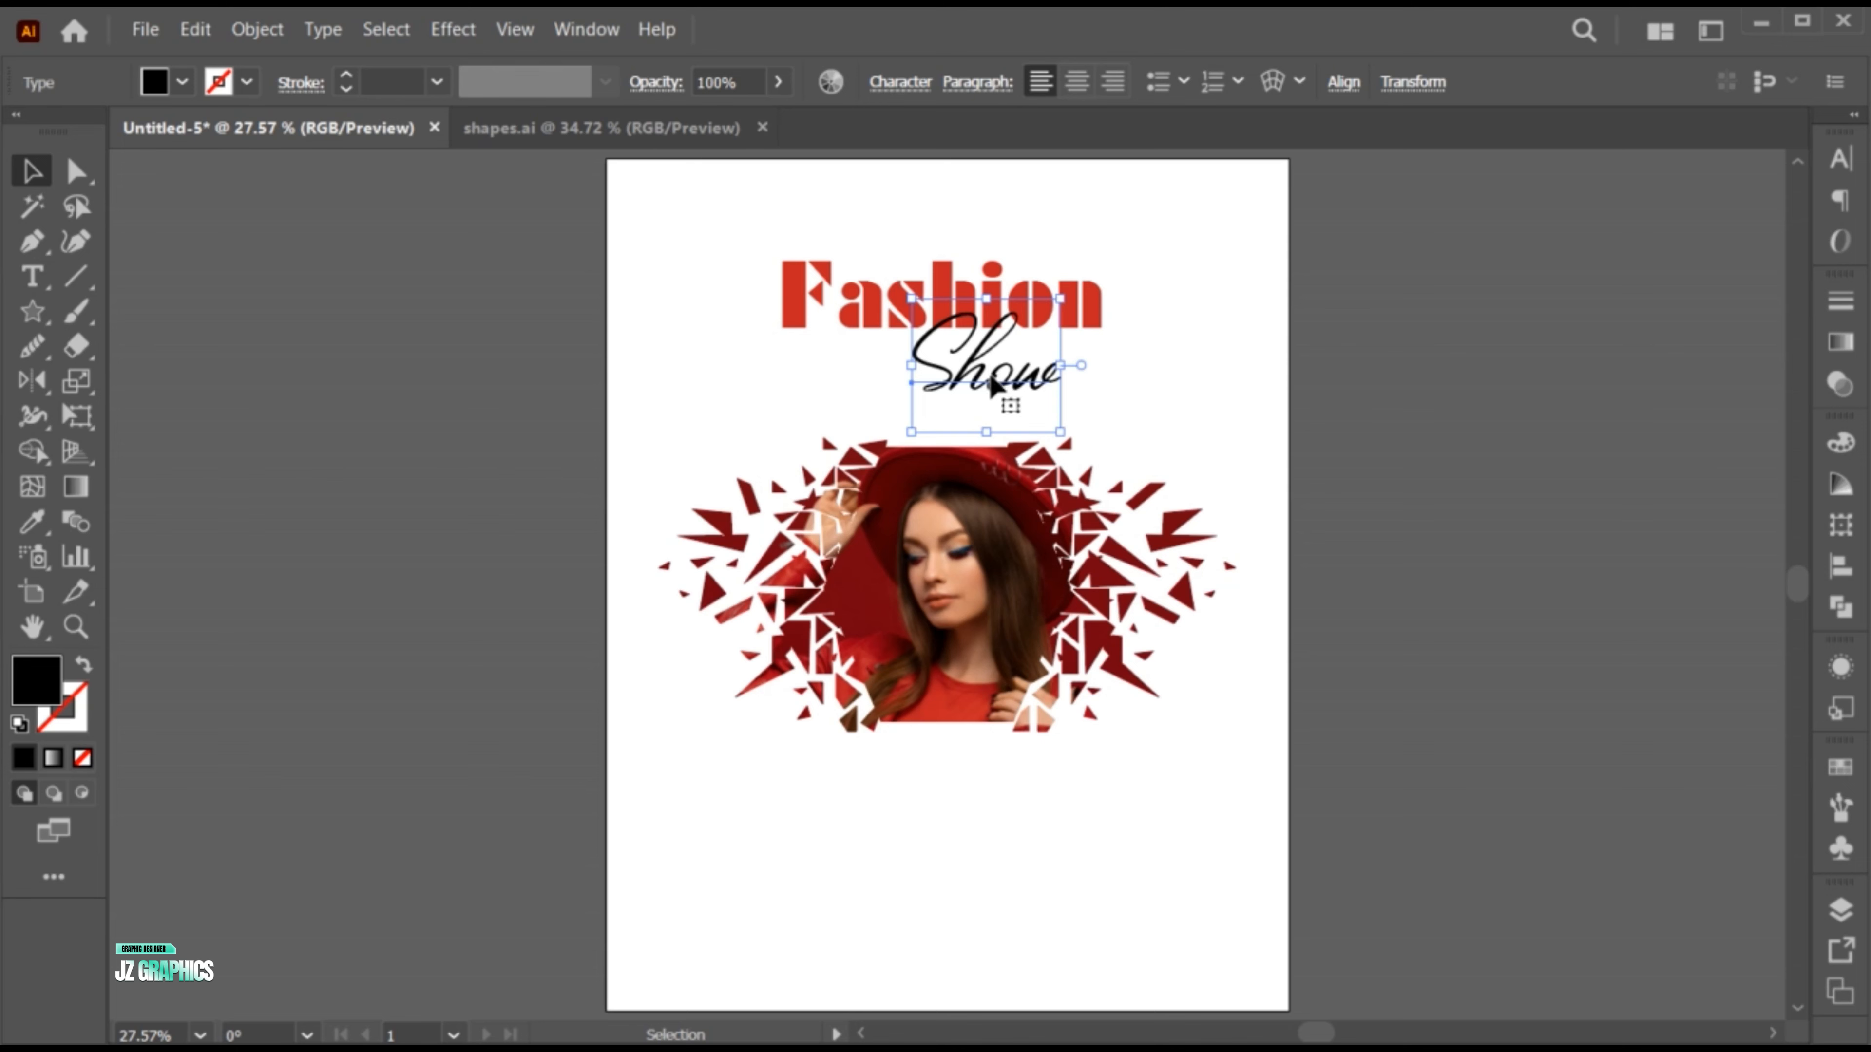
- Set the fill colour of the "Show" text to dark grey 383838
{"action": "key", "text": "ctrl+shift+a"}
{"action": "double_click", "coordinate": [37, 678]}
{"action": "left_click", "coordinate": [137, 621]}
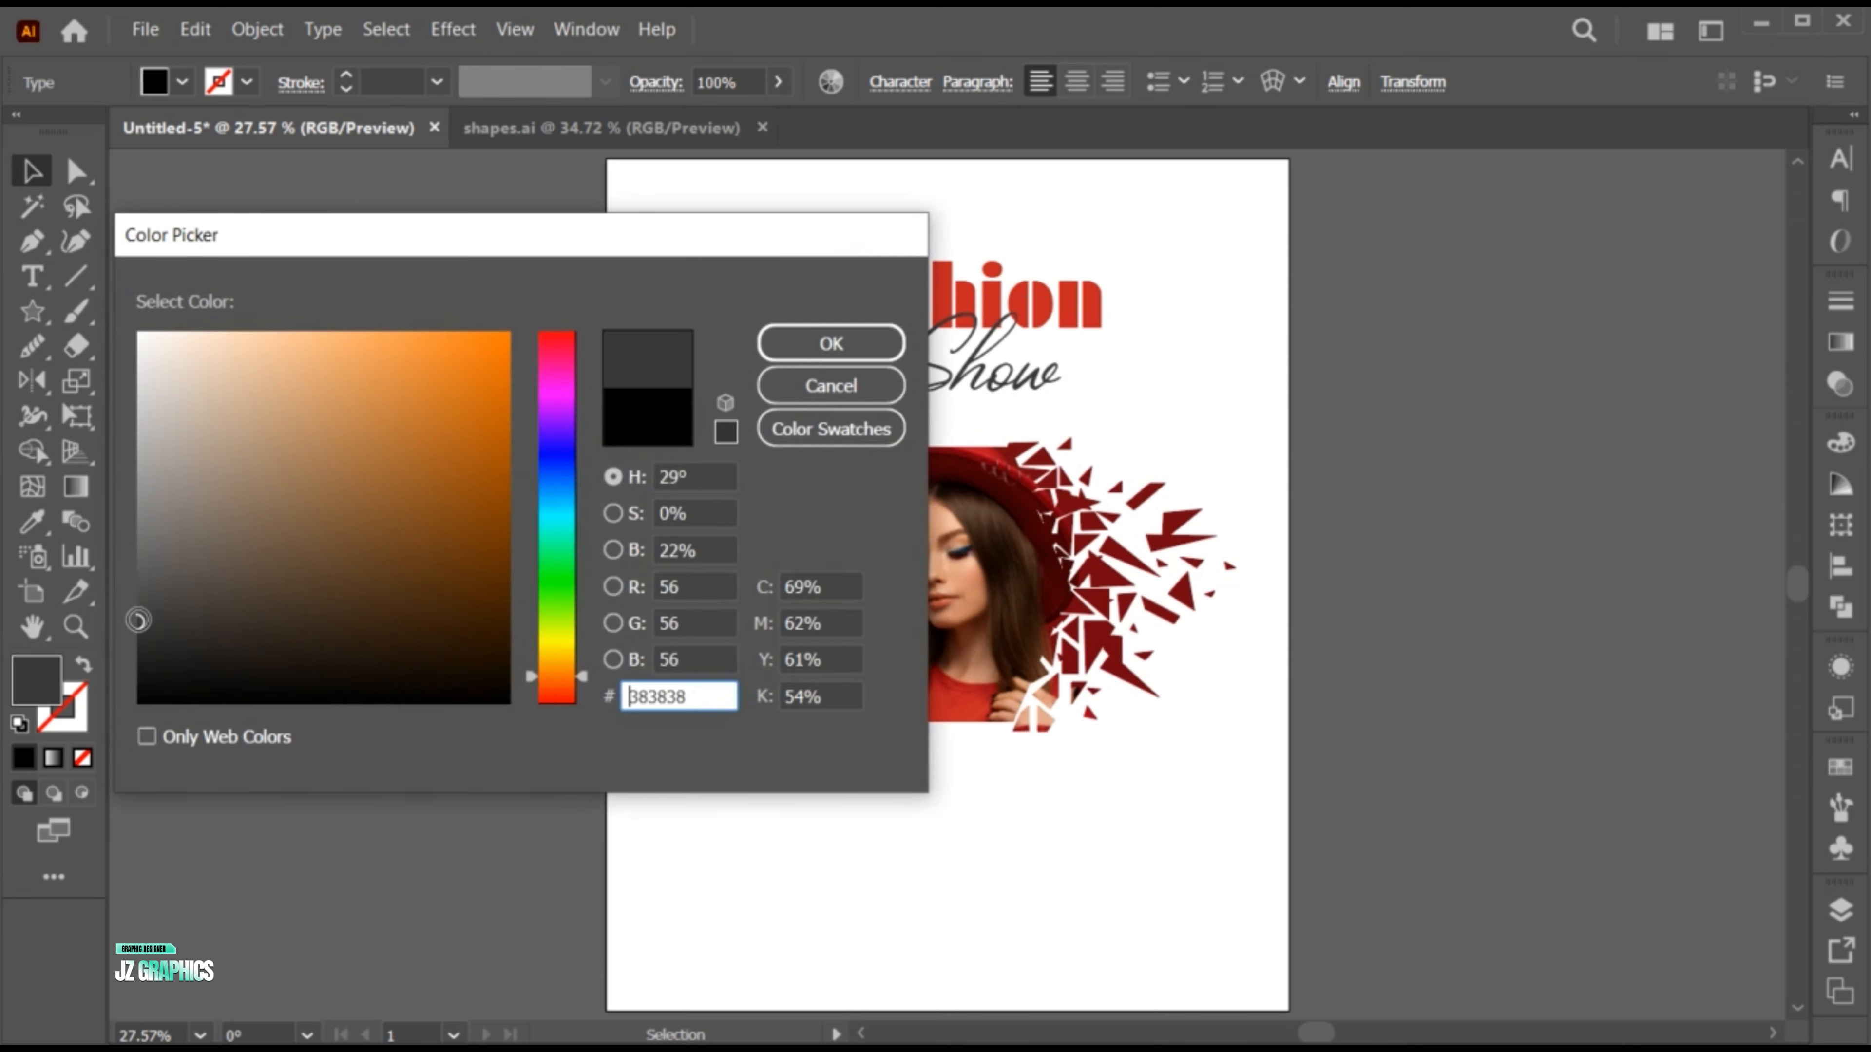
{"action": "left_click", "coordinate": [830, 344]}
- Scale "Show" down slightly and adjust its position over the lower edge of the "Fashion" heading
{"action": "scroll", "coordinate": [986, 418], "scroll_direction": "up", "scroll_amount": 2}
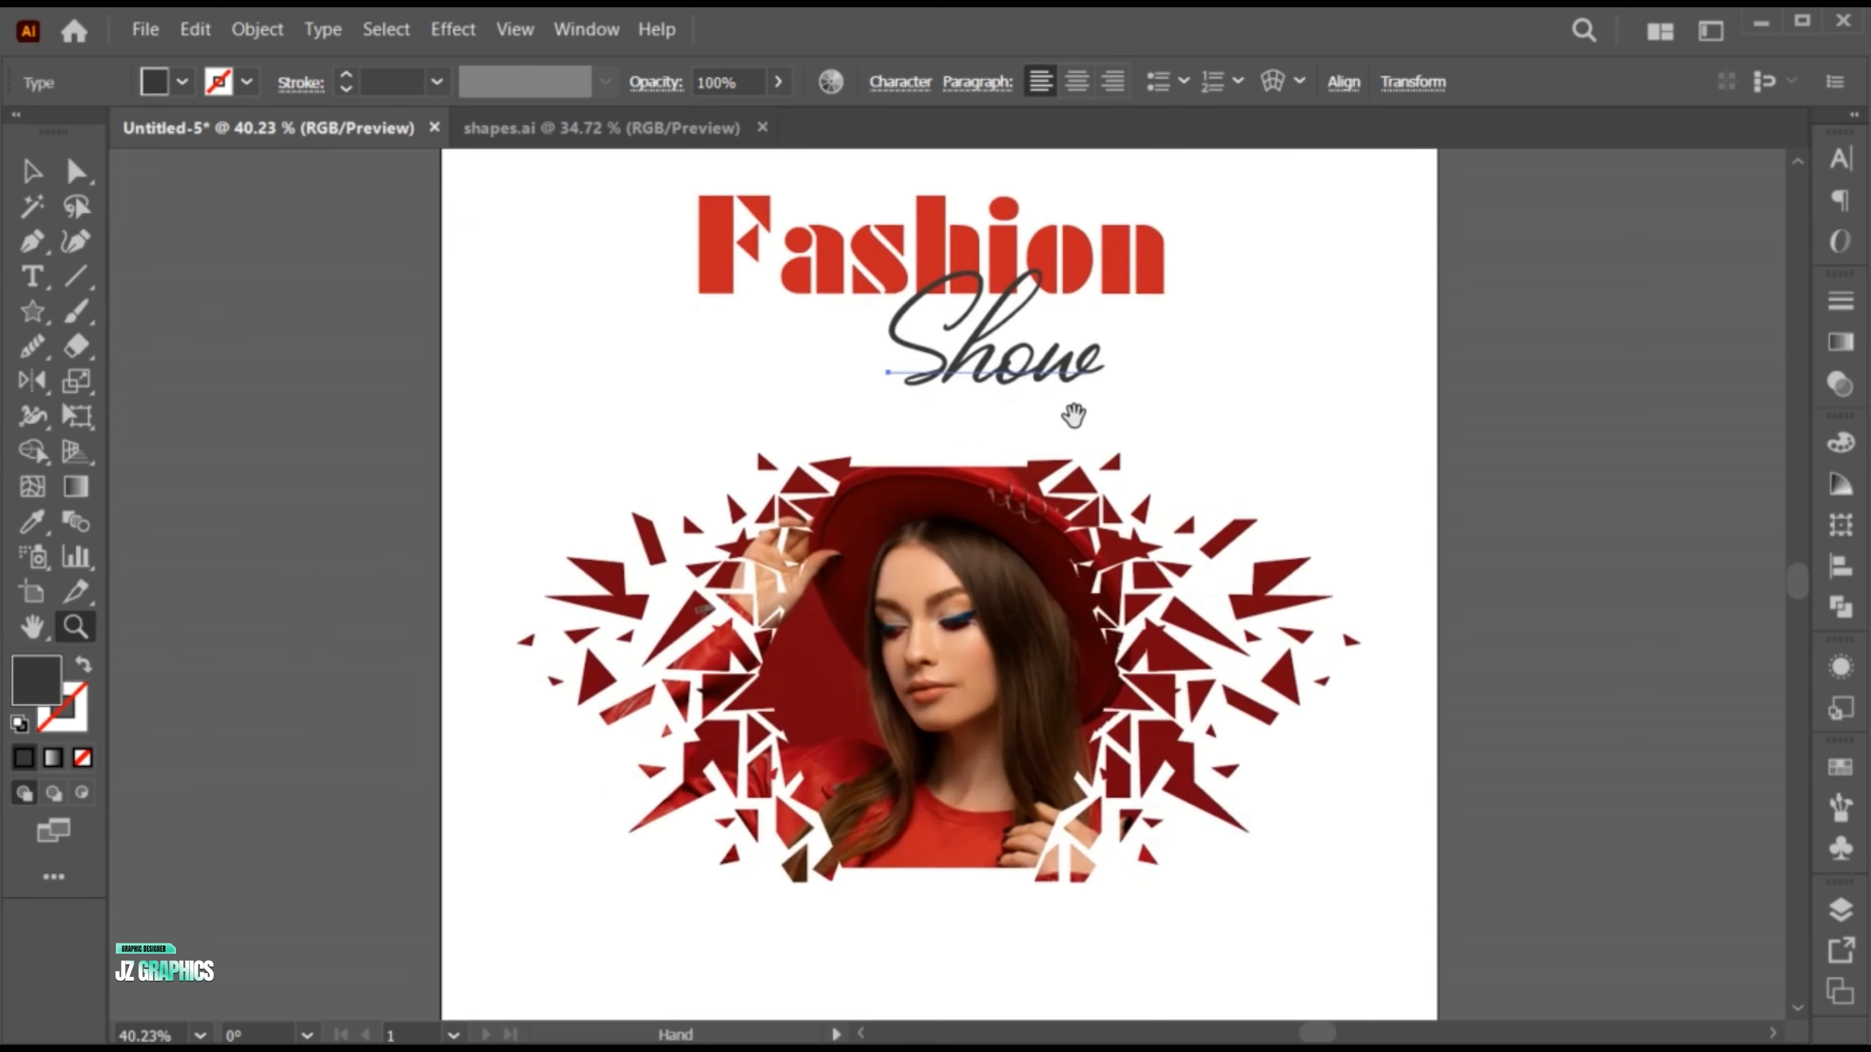
{"action": "left_click", "coordinate": [983, 508]}
{"action": "left_click_drag", "start_coordinate": [980, 505], "coordinate": [996, 476]}
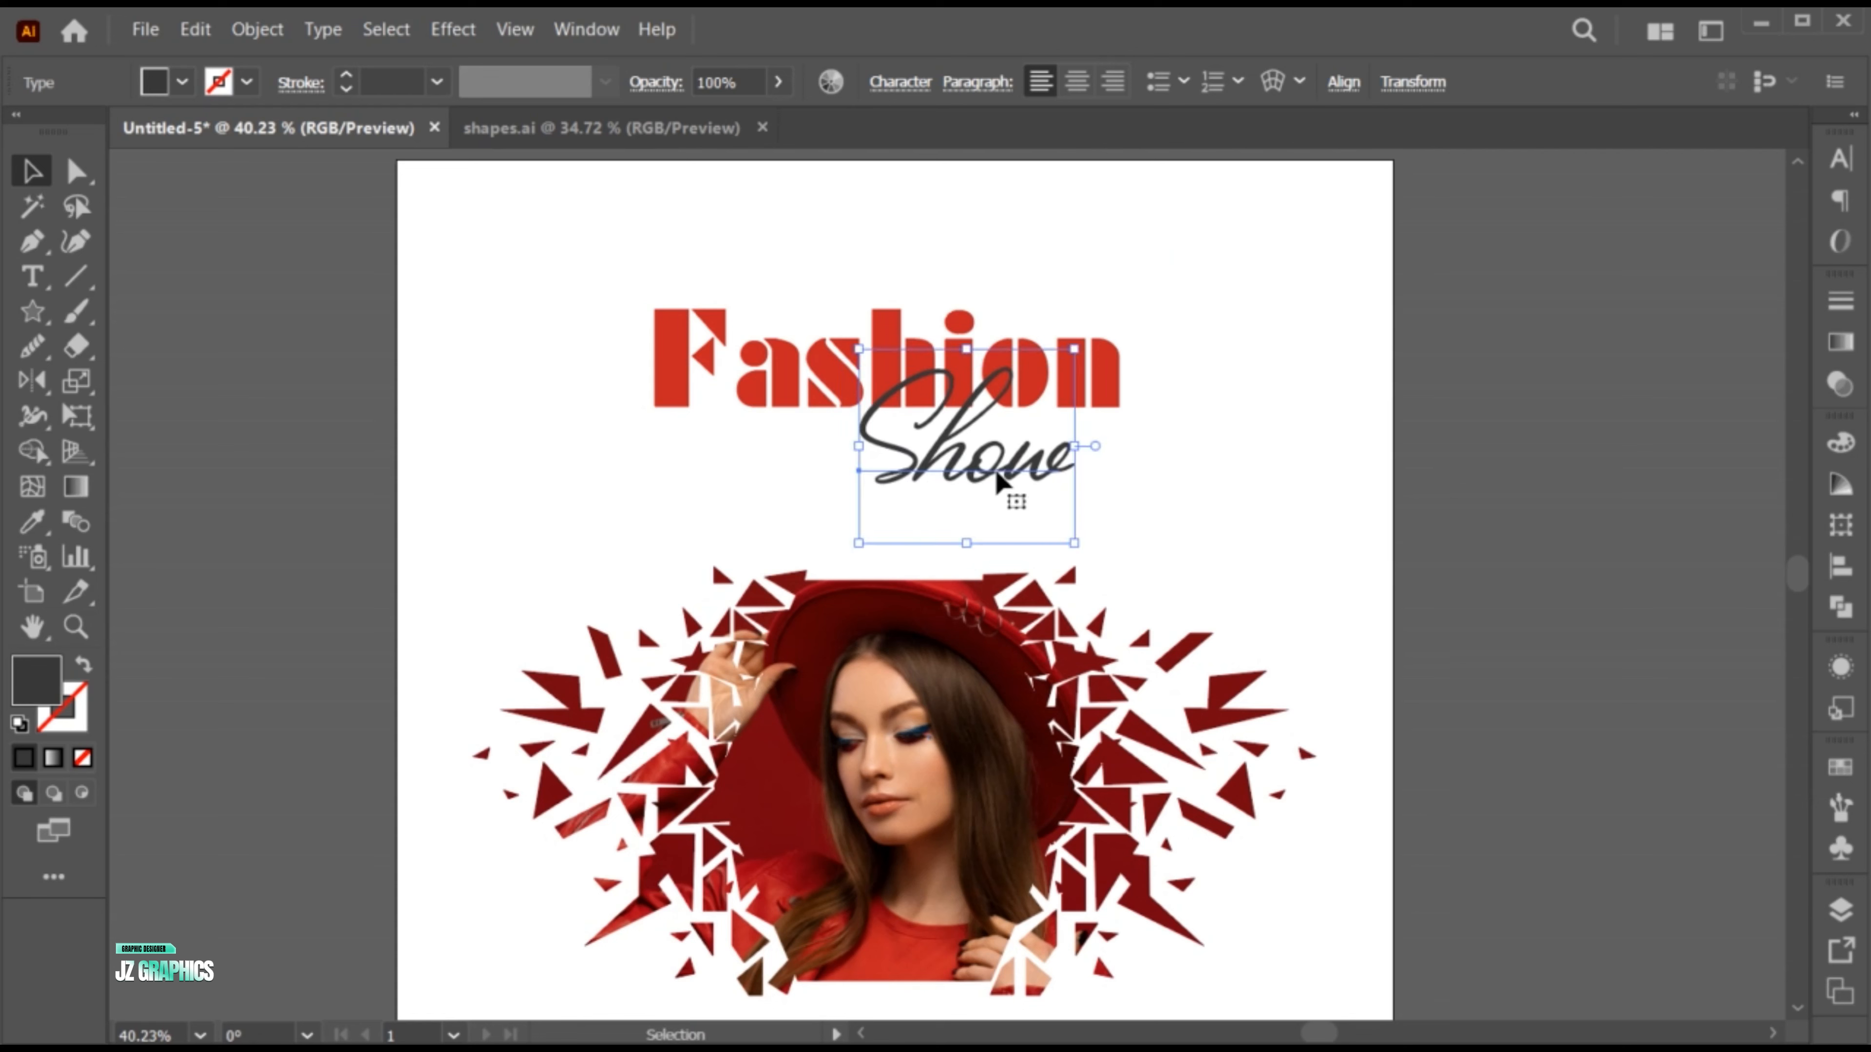
{"action": "left_click_drag", "start_coordinate": [1074, 543], "coordinate": [1066, 541]}
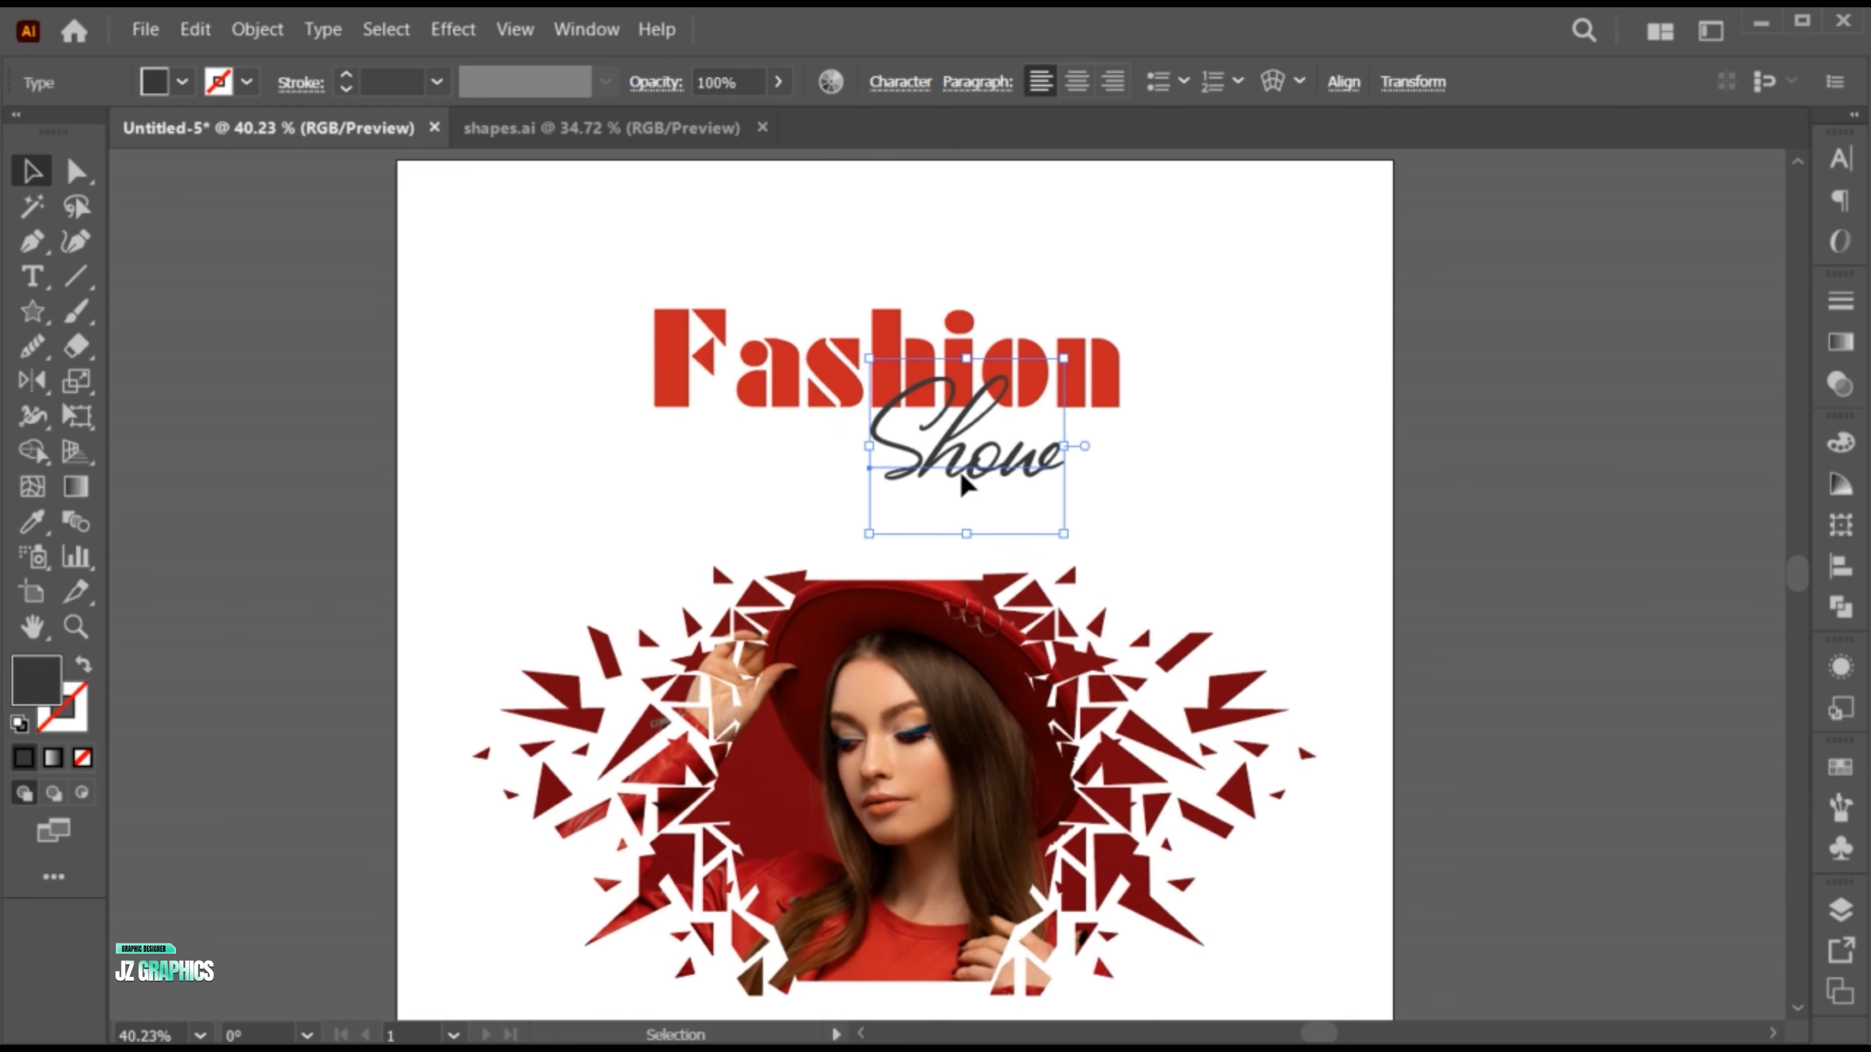
{"action": "left_click_drag", "start_coordinate": [960, 477], "coordinate": [964, 473]}
- Convert the "Show" text to outlines and give it a 1 pt white stroke sampled from the artboard
{"action": "right_click", "coordinate": [911, 398]}
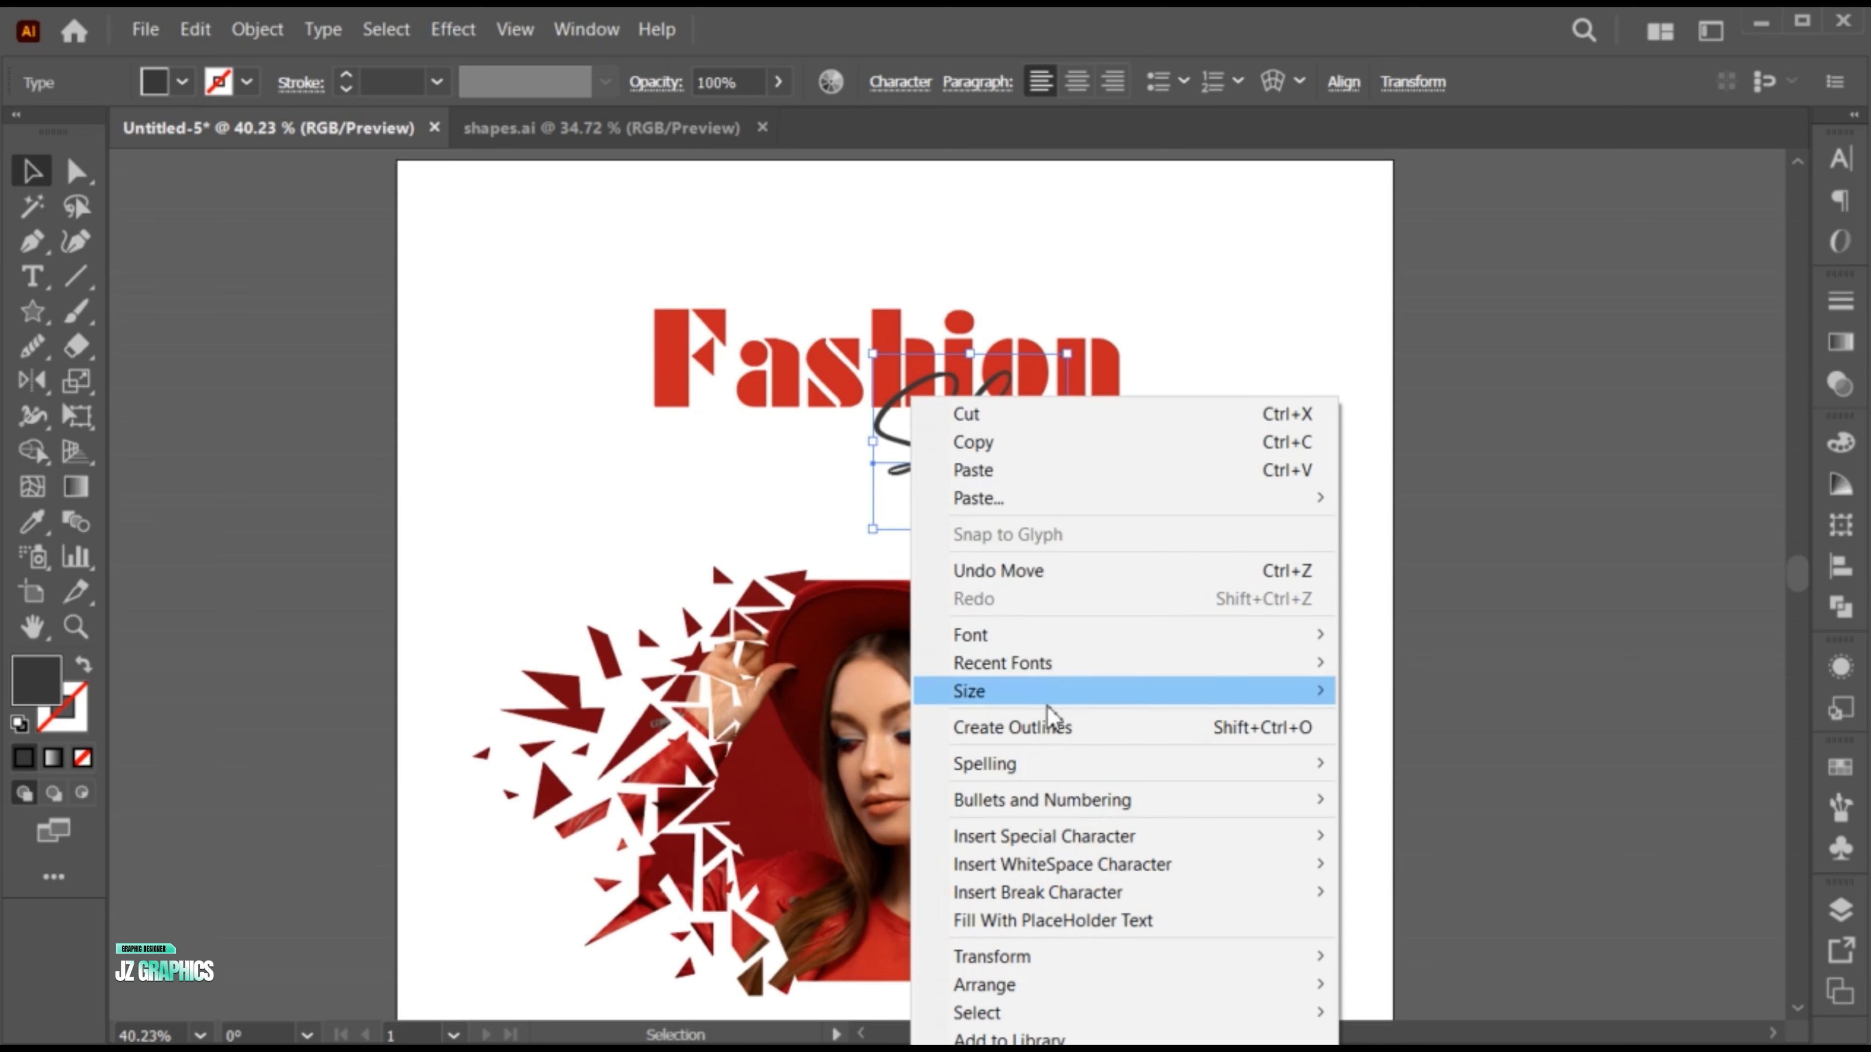
{"action": "left_click", "coordinate": [1021, 721]}
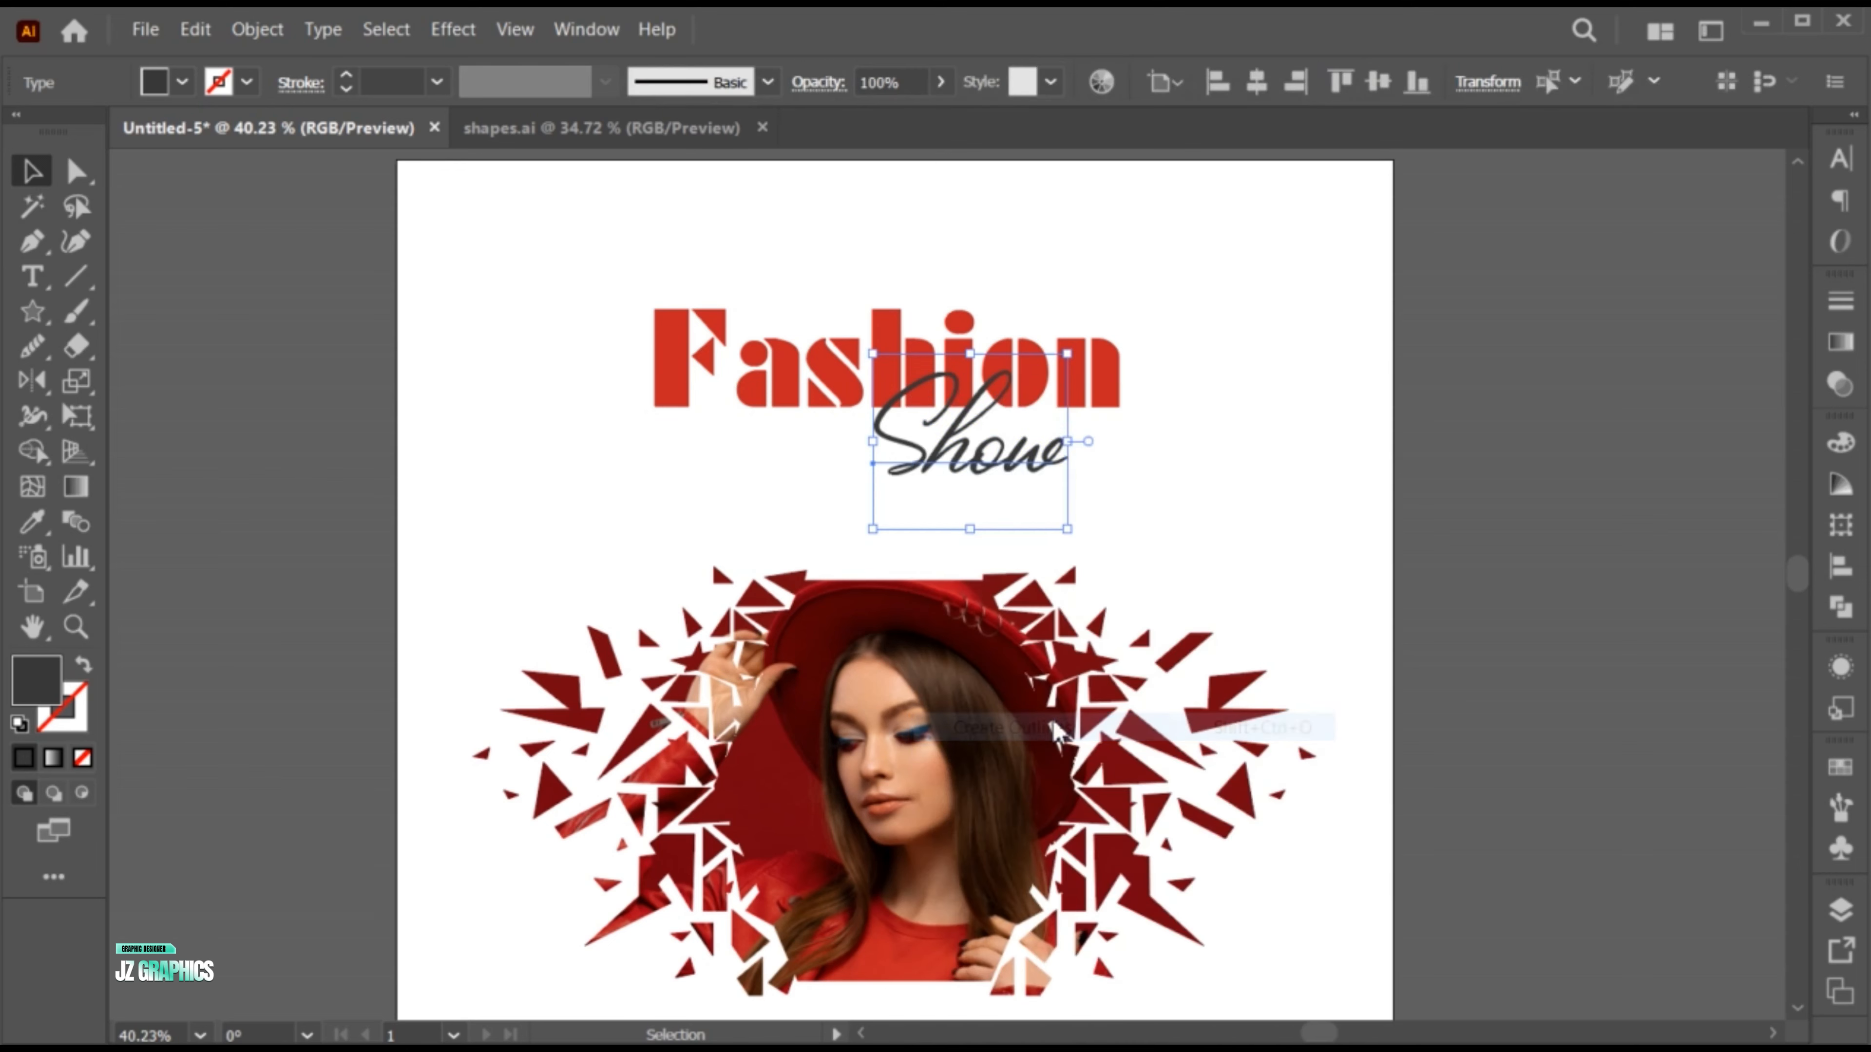
{"action": "left_click", "coordinate": [75, 693]}
{"action": "left_click", "coordinate": [37, 522]}
{"action": "left_click", "coordinate": [509, 494], "text": "shift"}
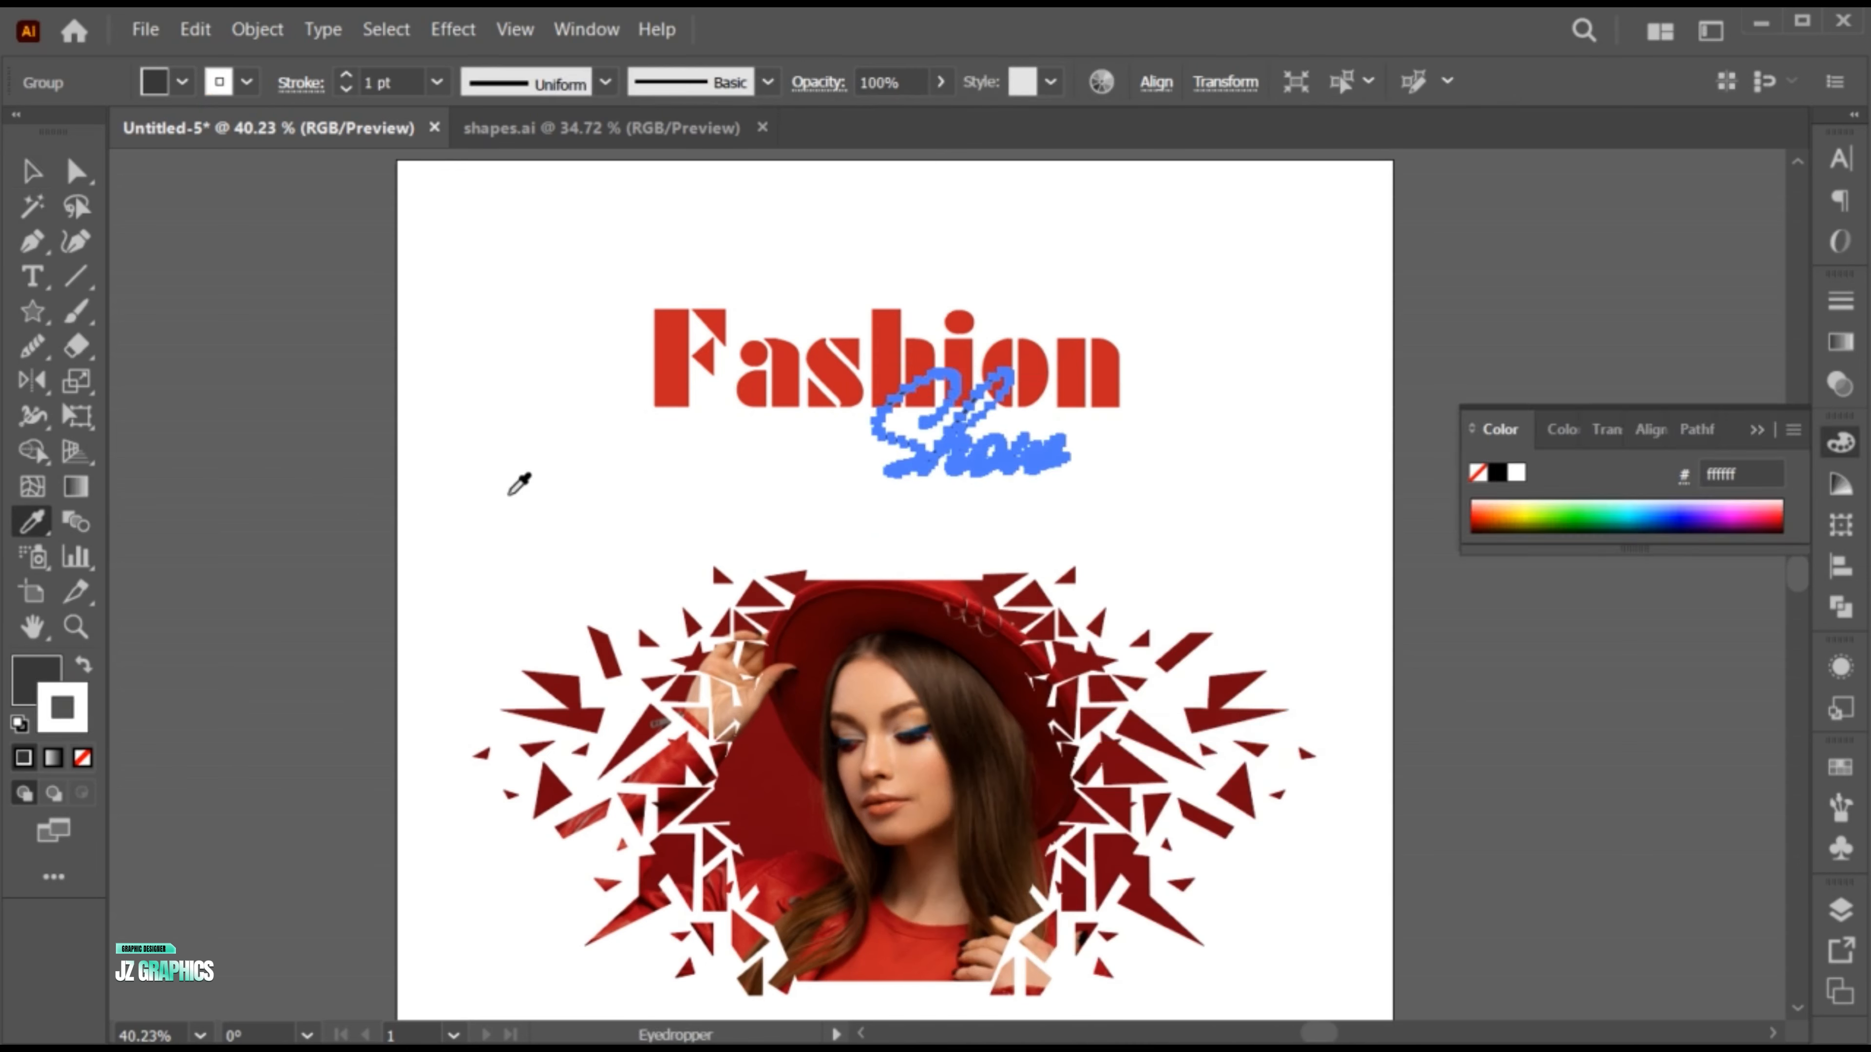
- Align the white stroke of the "Show" outlines to the outside and set its weight to 3 pt
{"action": "key", "text": "v"}
{"action": "left_click", "coordinate": [300, 82]}
{"action": "left_click", "coordinate": [163, 234]}
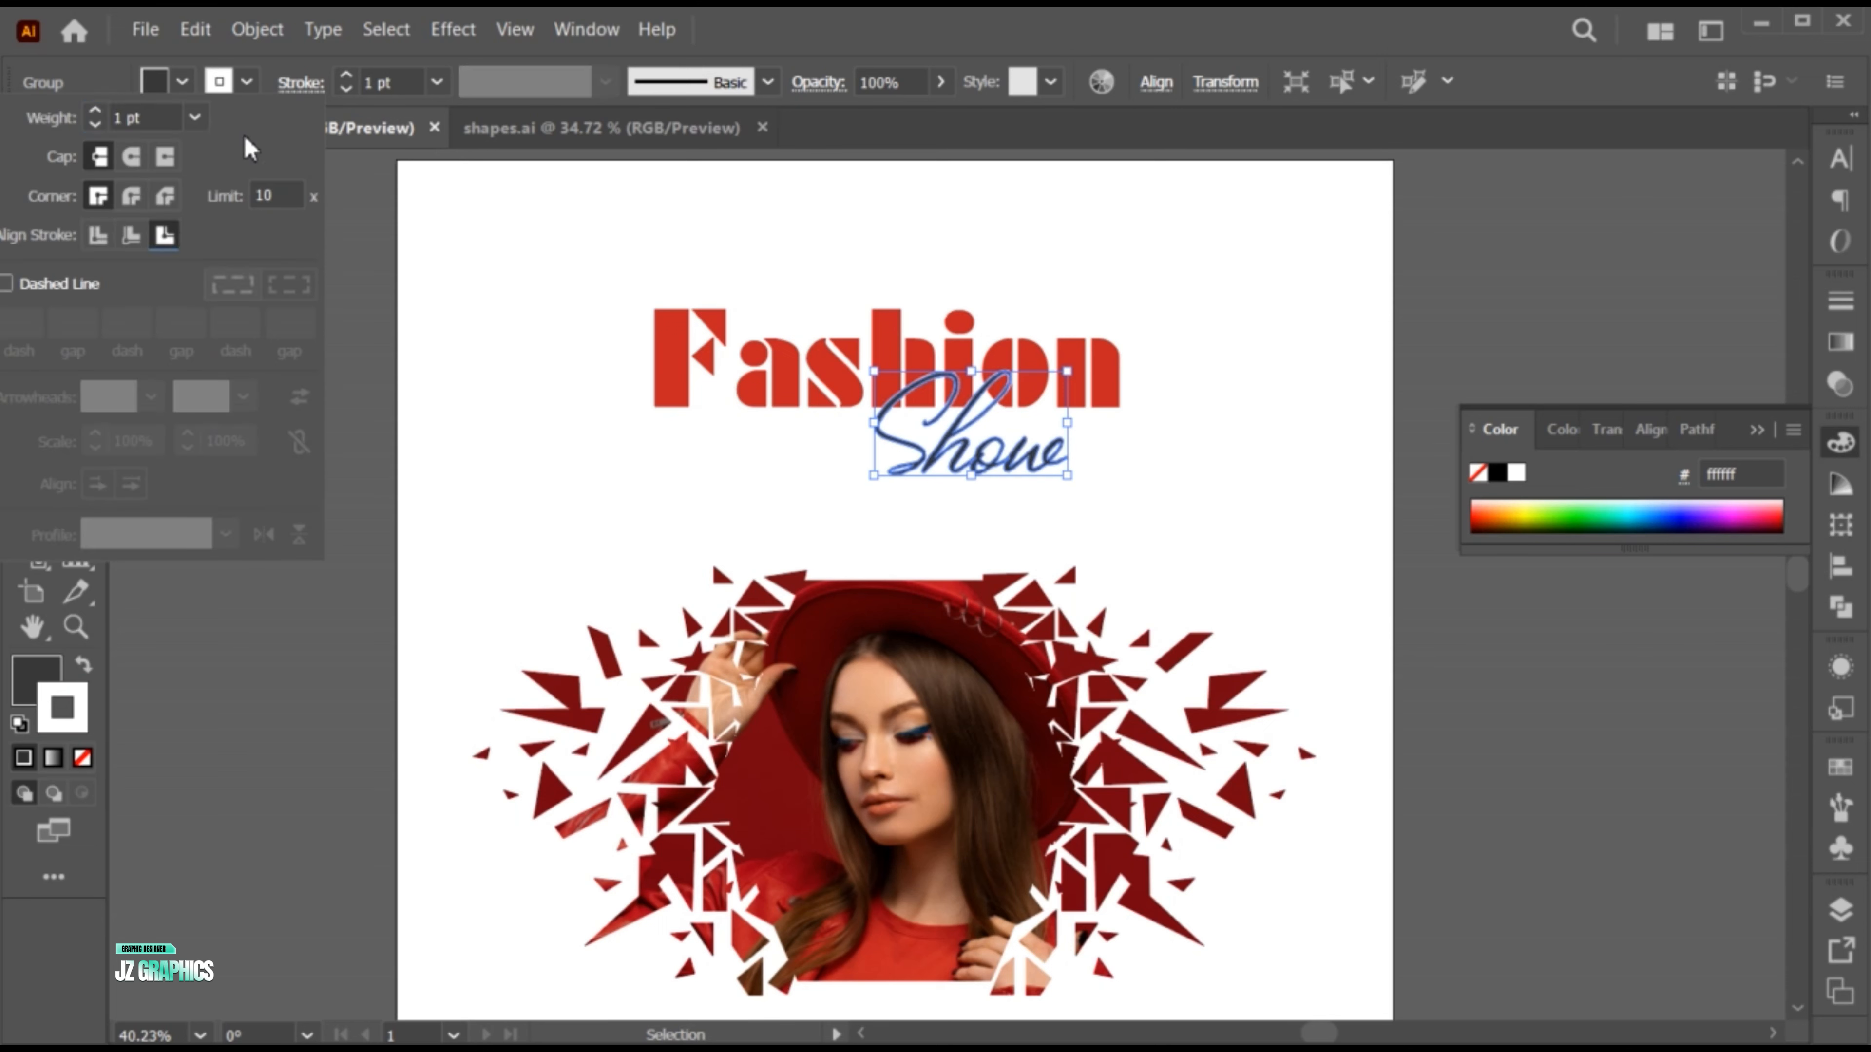
{"action": "left_click", "coordinate": [300, 82]}
{"action": "left_click", "coordinate": [346, 76]}
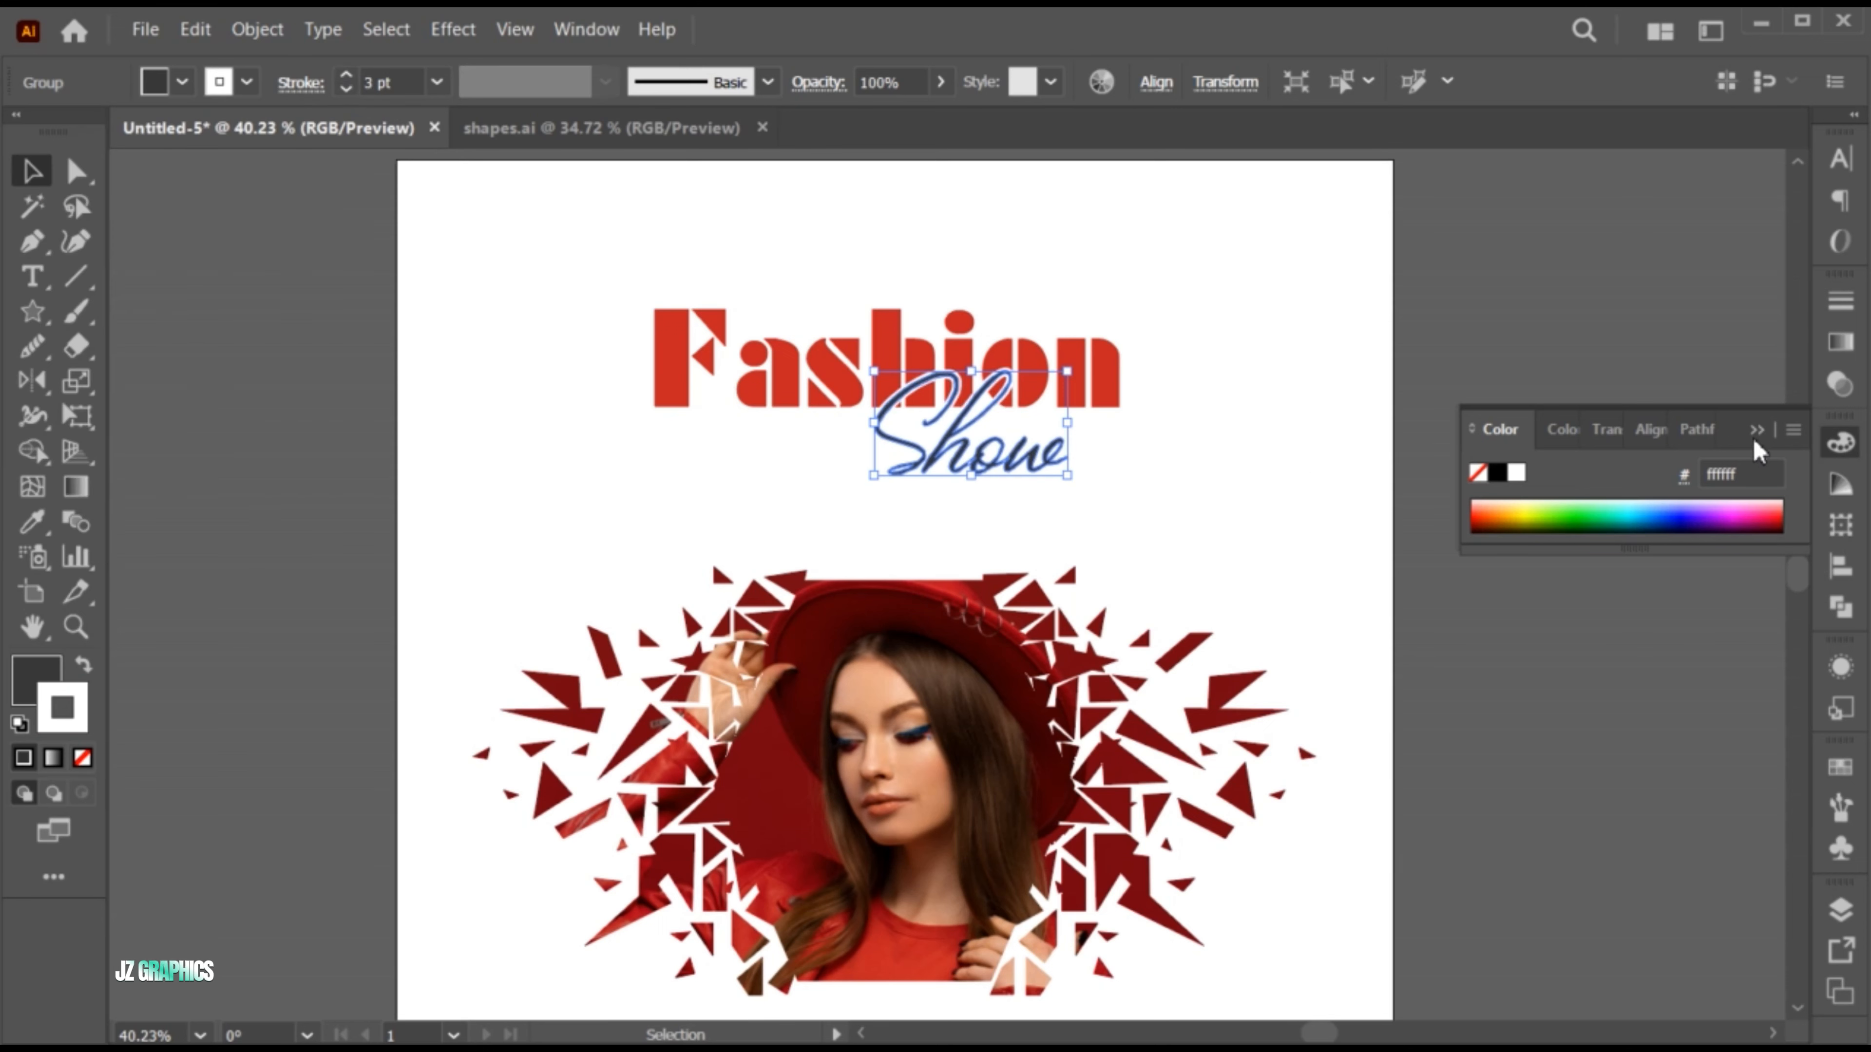
{"action": "left_click", "coordinate": [1755, 431]}
{"action": "left_click", "coordinate": [1241, 453]}
{"action": "key", "text": "ctrl+0"}
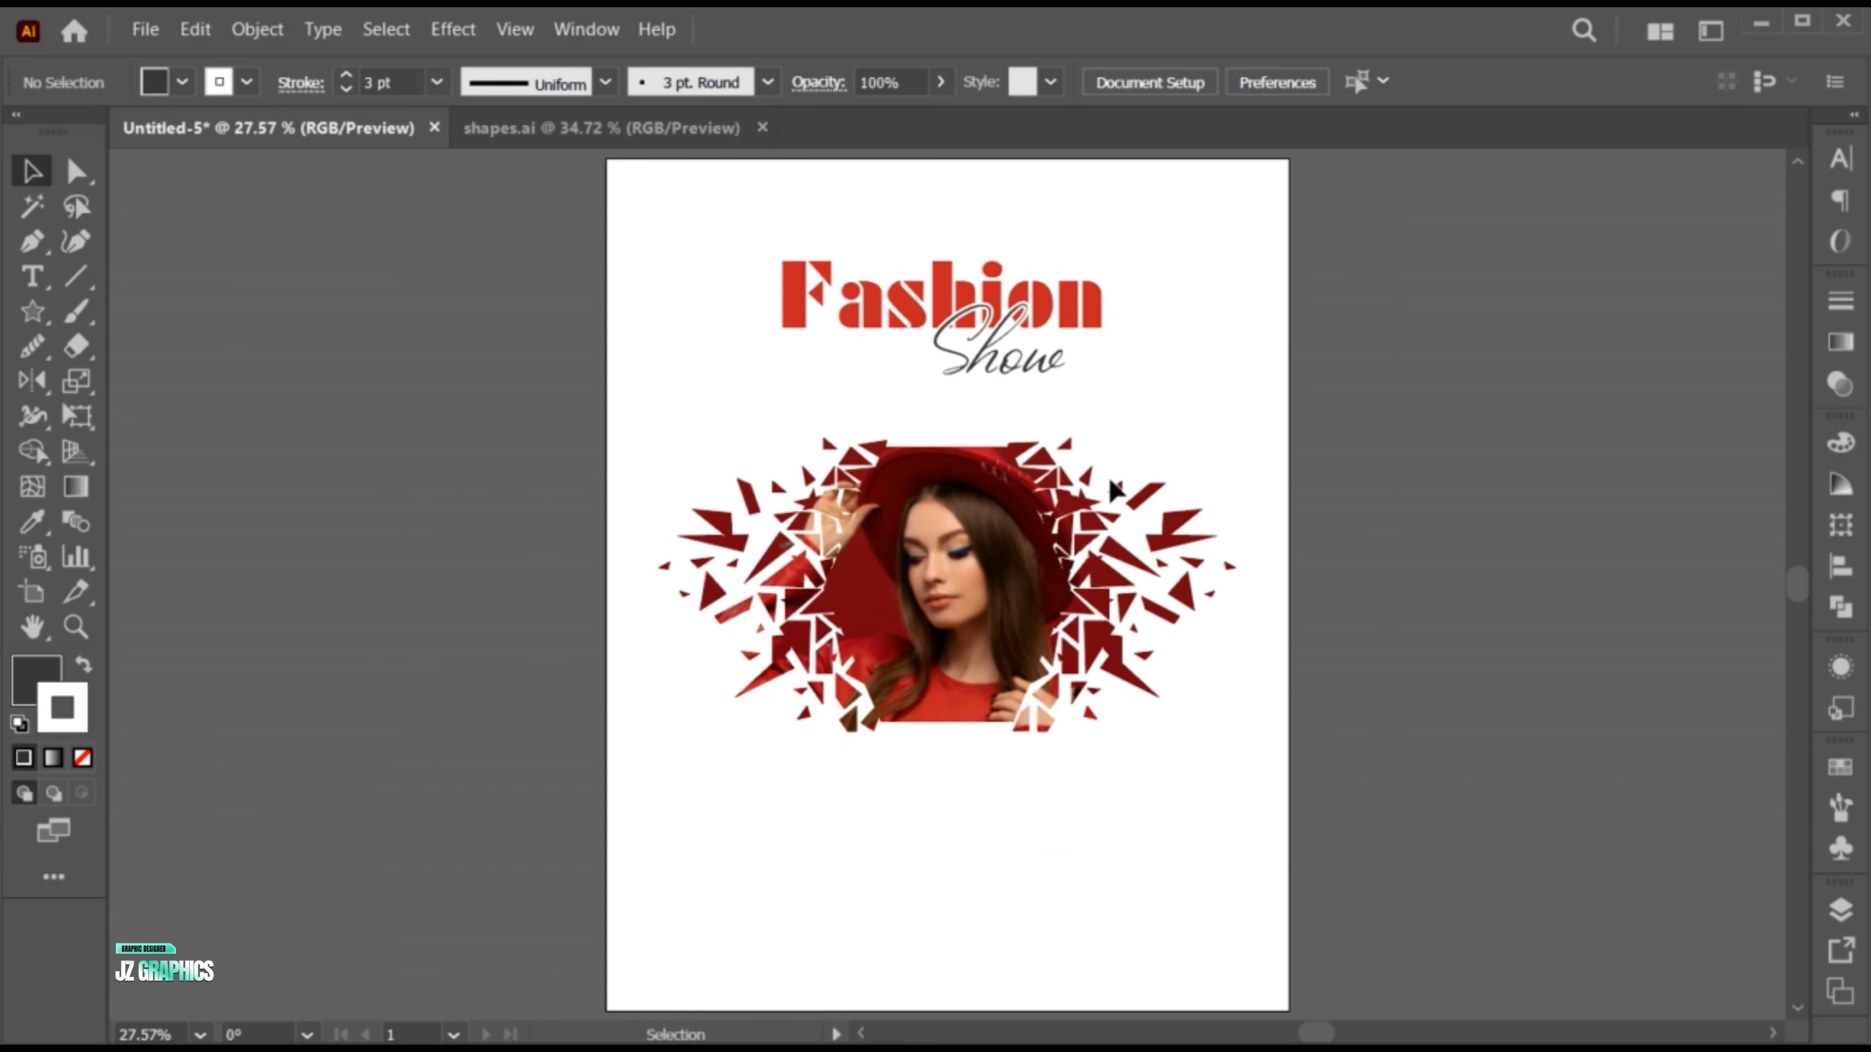
{"action": "left_click_drag", "start_coordinate": [1010, 372], "coordinate": [1012, 369]}
- Add the point text "jz graphics" near the artboard's upper-left corner
{"action": "left_click", "coordinate": [44, 279]}
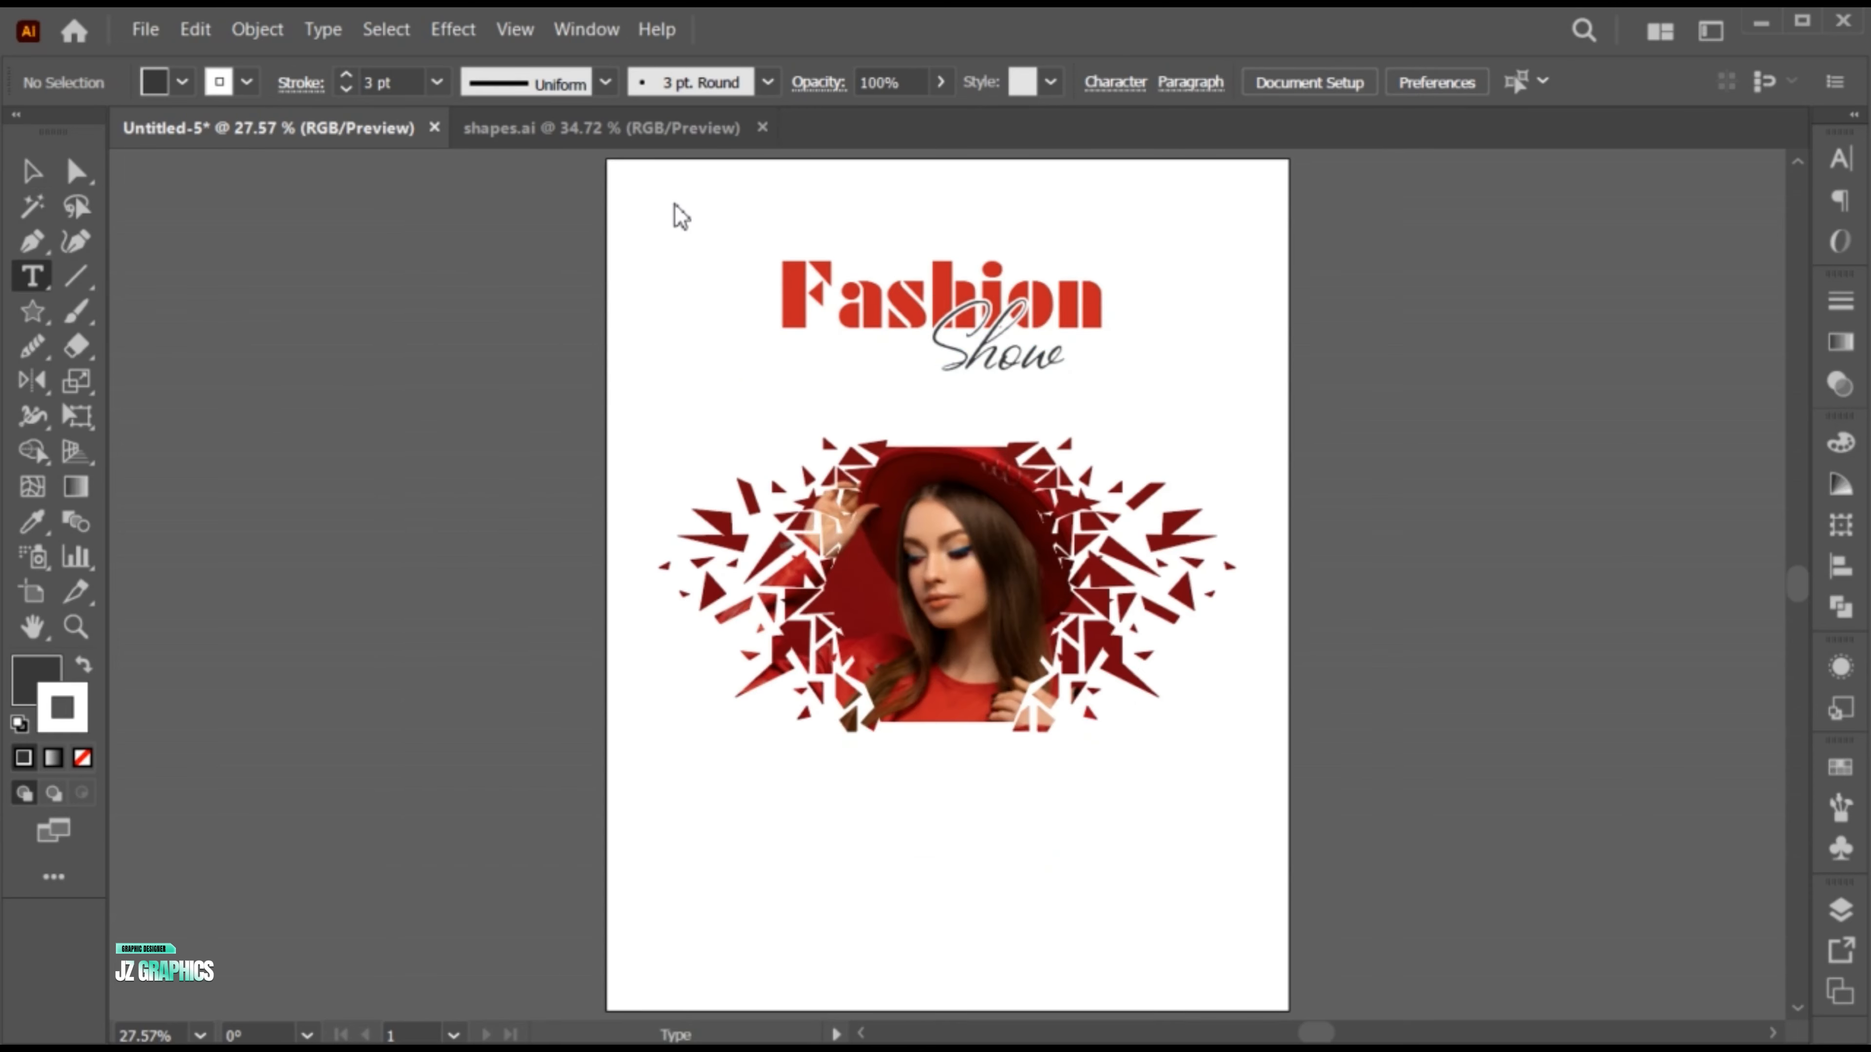
{"action": "left_click", "coordinate": [676, 202]}
{"action": "key", "text": "BackSpace"}
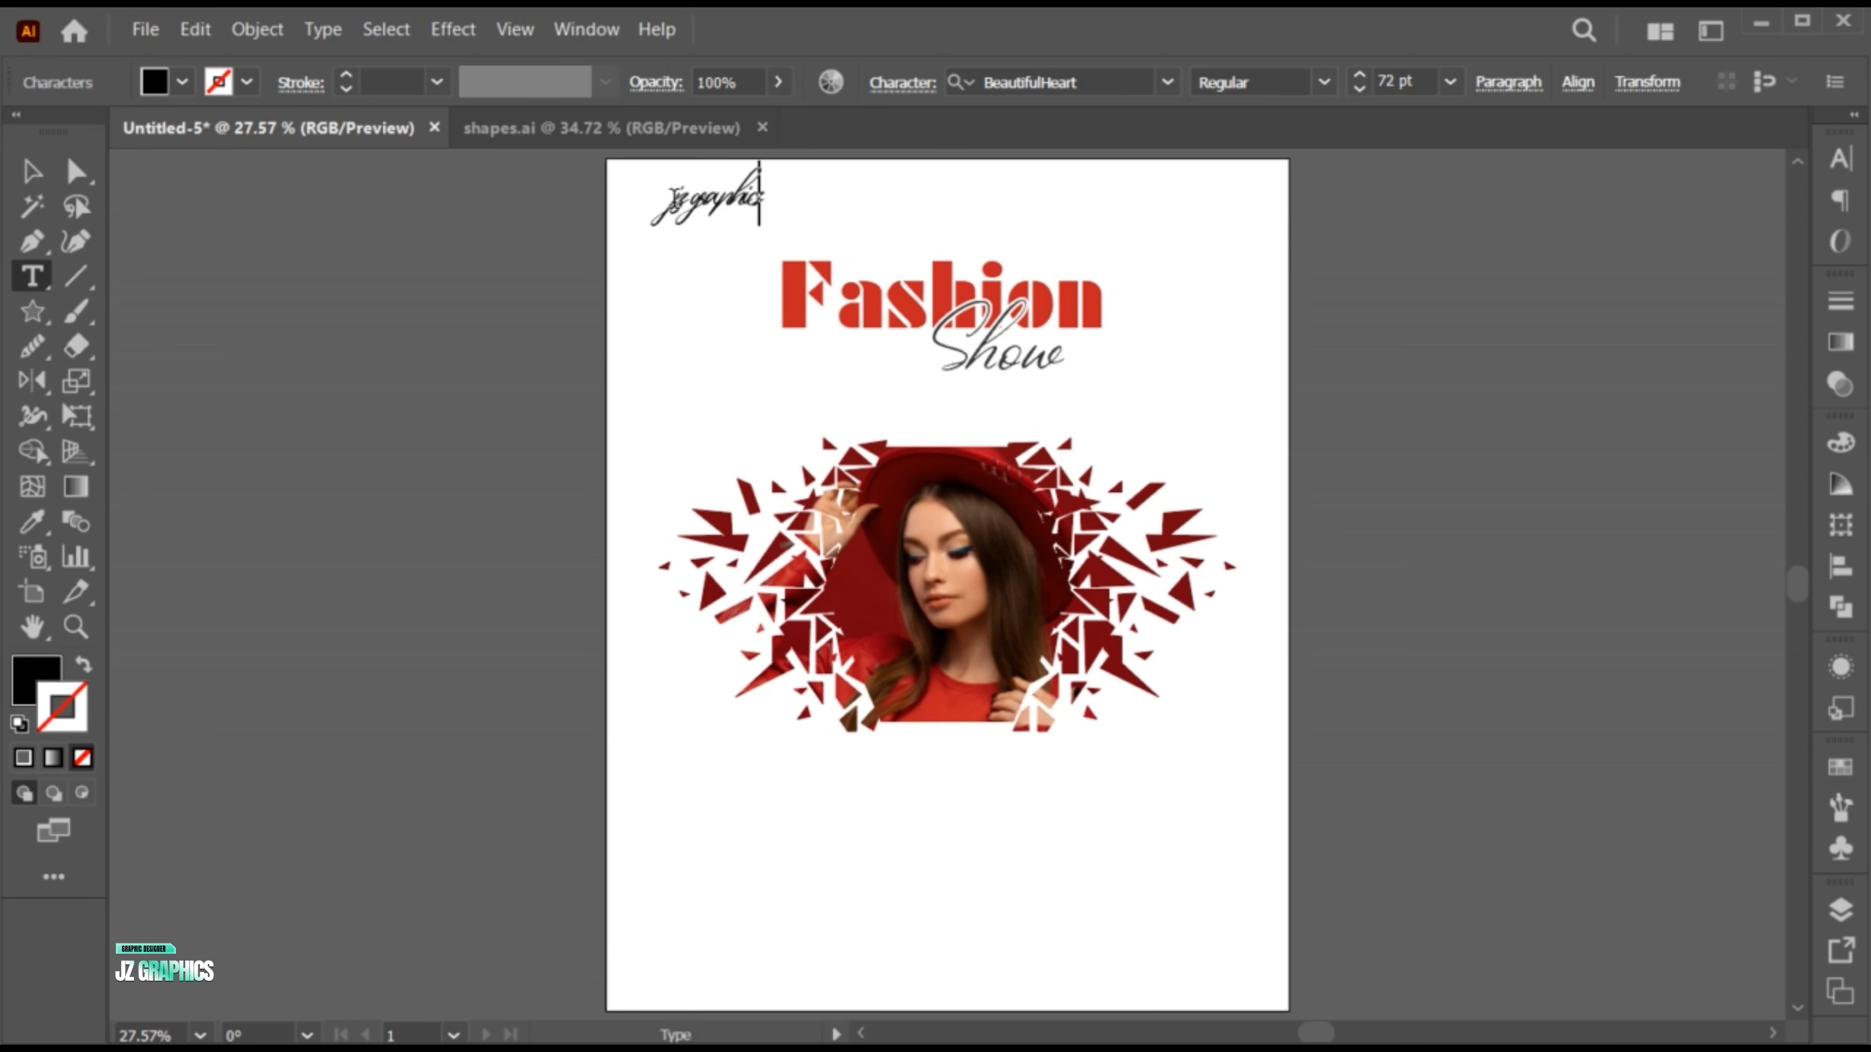
{"action": "key", "text": "Escape"}
{"action": "scroll", "coordinate": [819, 250], "scroll_direction": "up", "scroll_amount": 3}
{"action": "scroll", "coordinate": [718, 266], "scroll_direction": "up", "scroll_amount": 1}
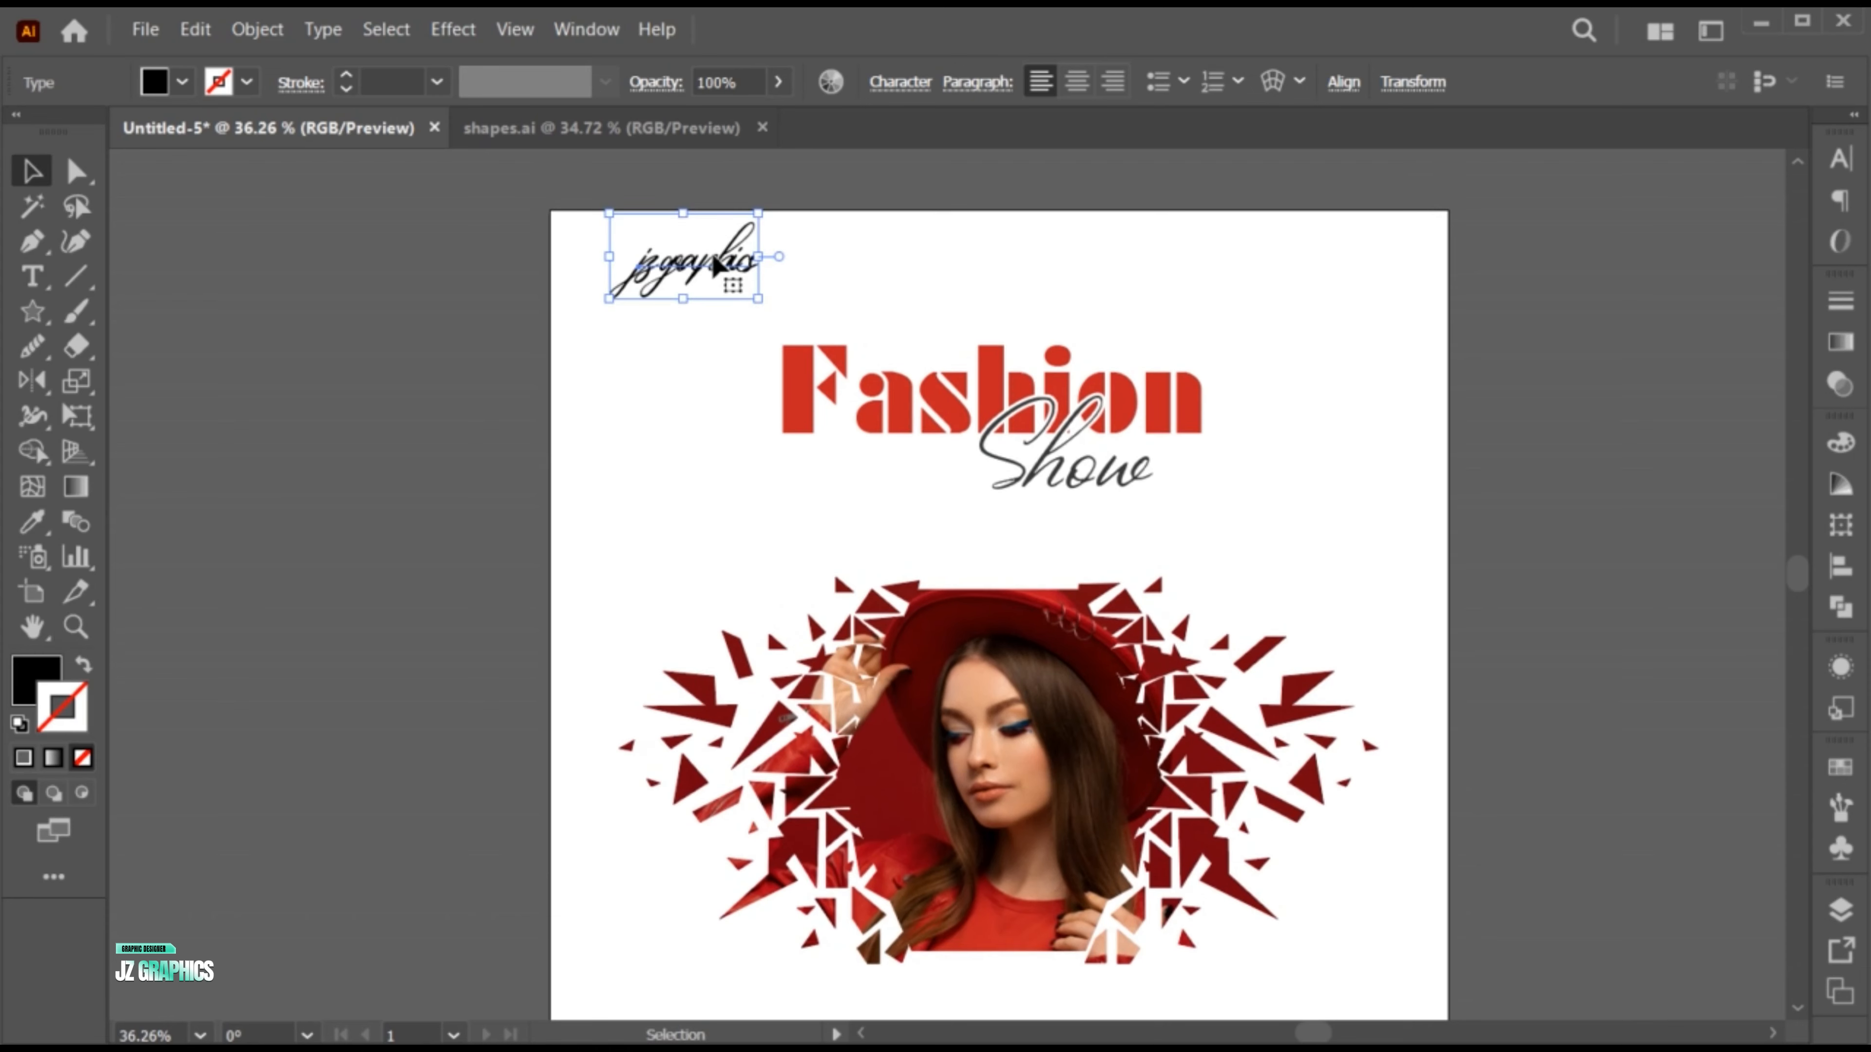
- Change the "jz graphics" text to uppercase and move it slightly into the artboard's upper-left corner
{"action": "left_click", "coordinate": [323, 29]}
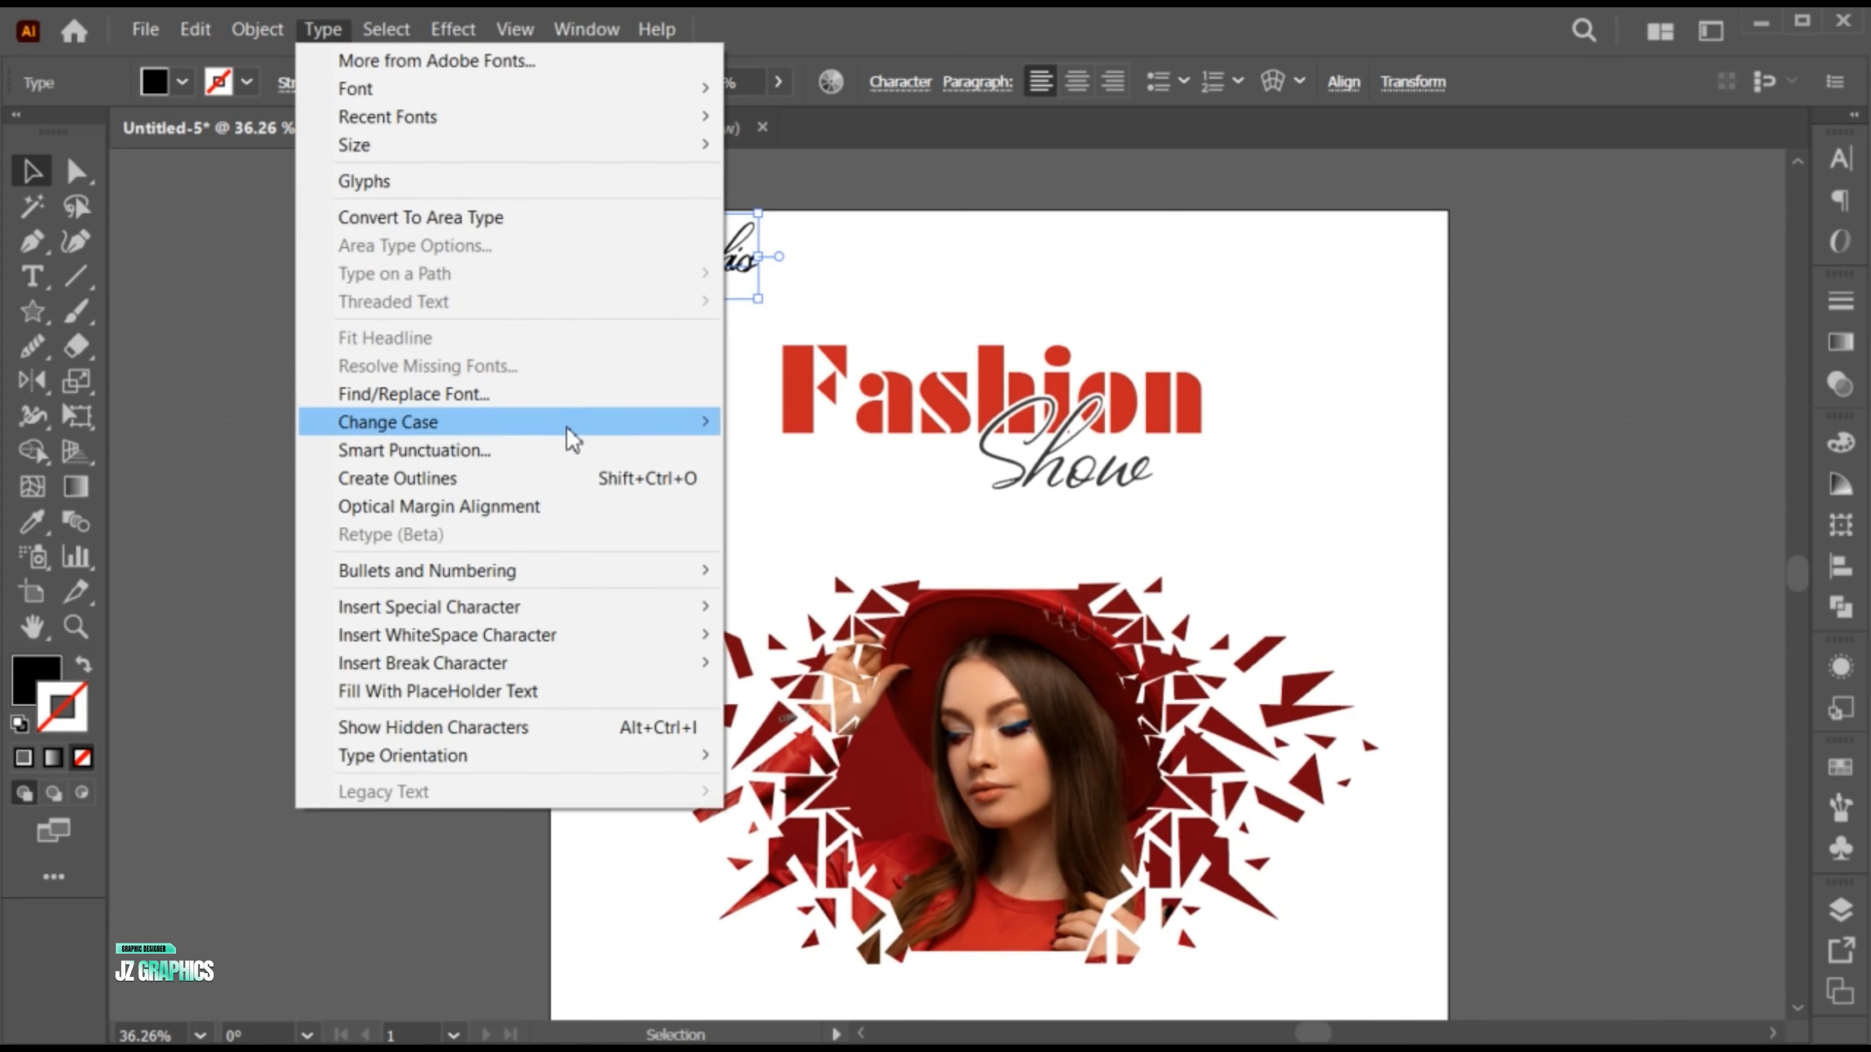
{"action": "mouse_move", "coordinate": [451, 423]}
{"action": "left_click", "coordinate": [834, 425]}
{"action": "left_click_drag", "start_coordinate": [792, 281], "coordinate": [744, 305]}
- Set the font of the "JZ GRAPHICS" text to Montserrat Bold
{"action": "double_click", "coordinate": [745, 280]}
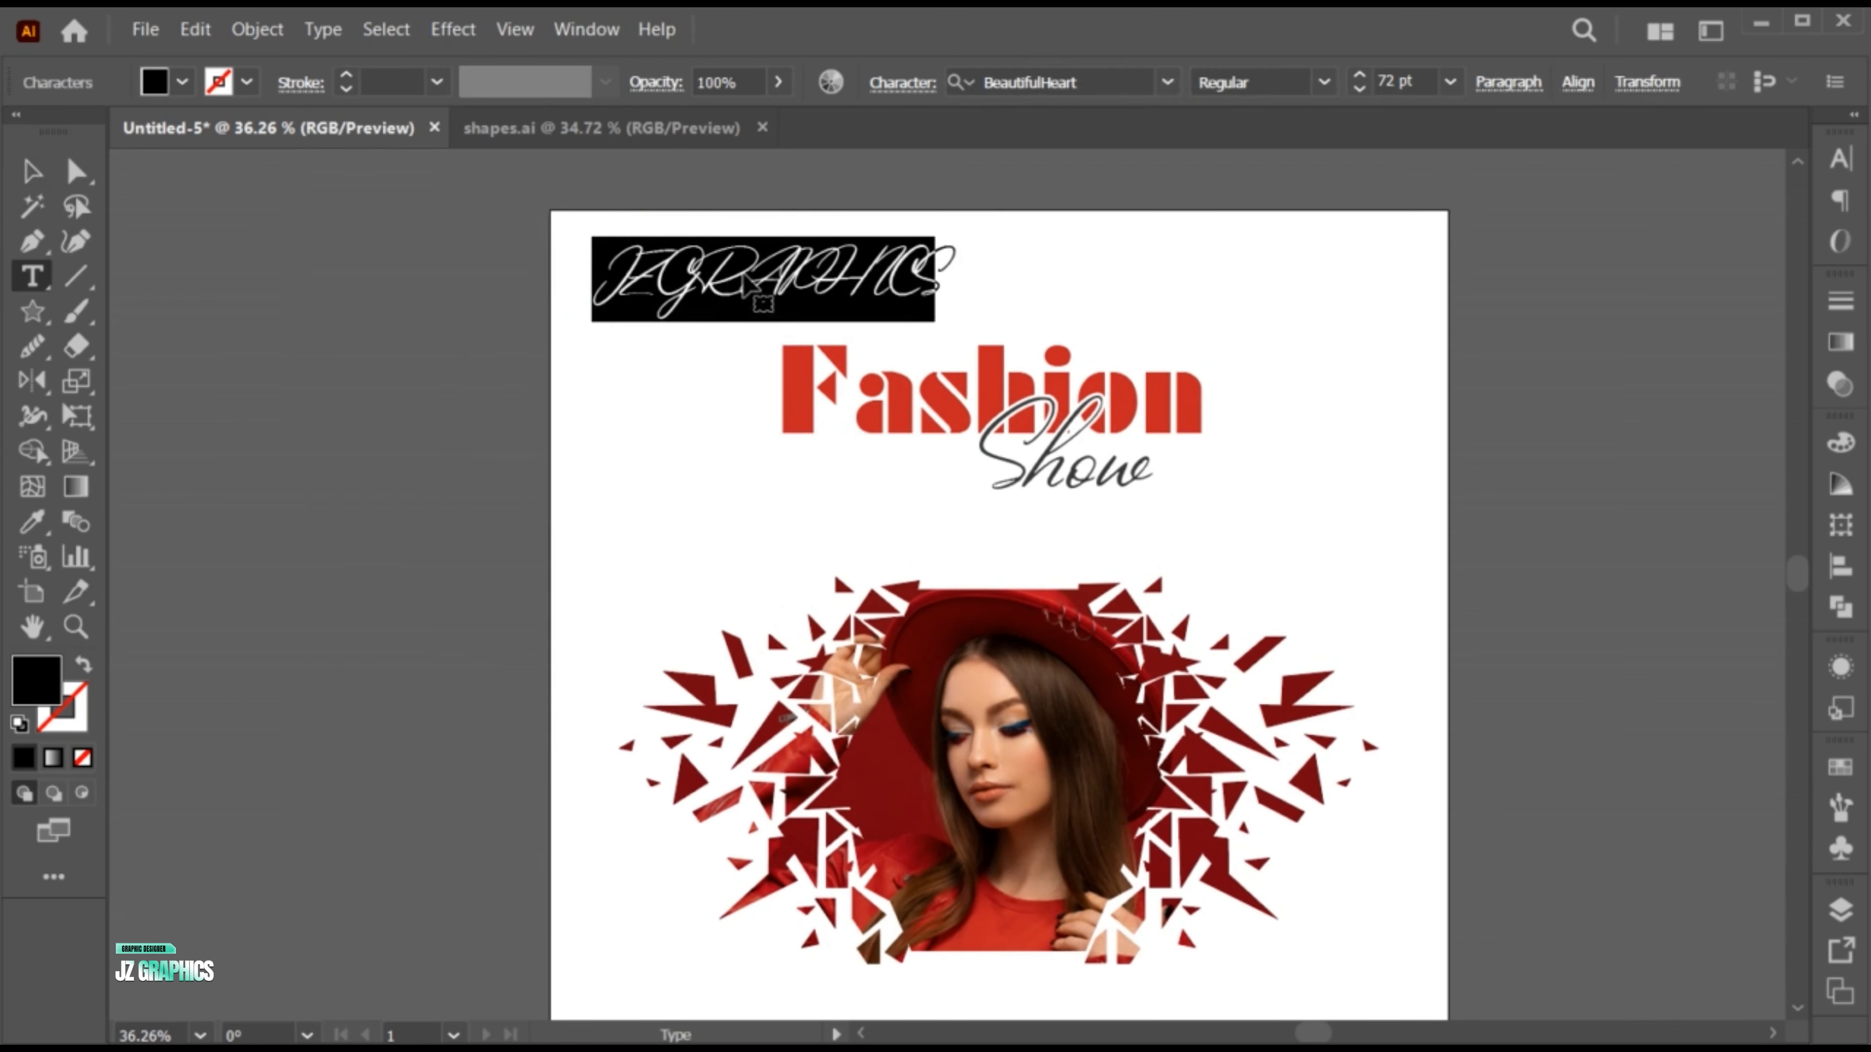
{"action": "left_click", "coordinate": [1119, 80]}
{"action": "type", "text": "mony"}
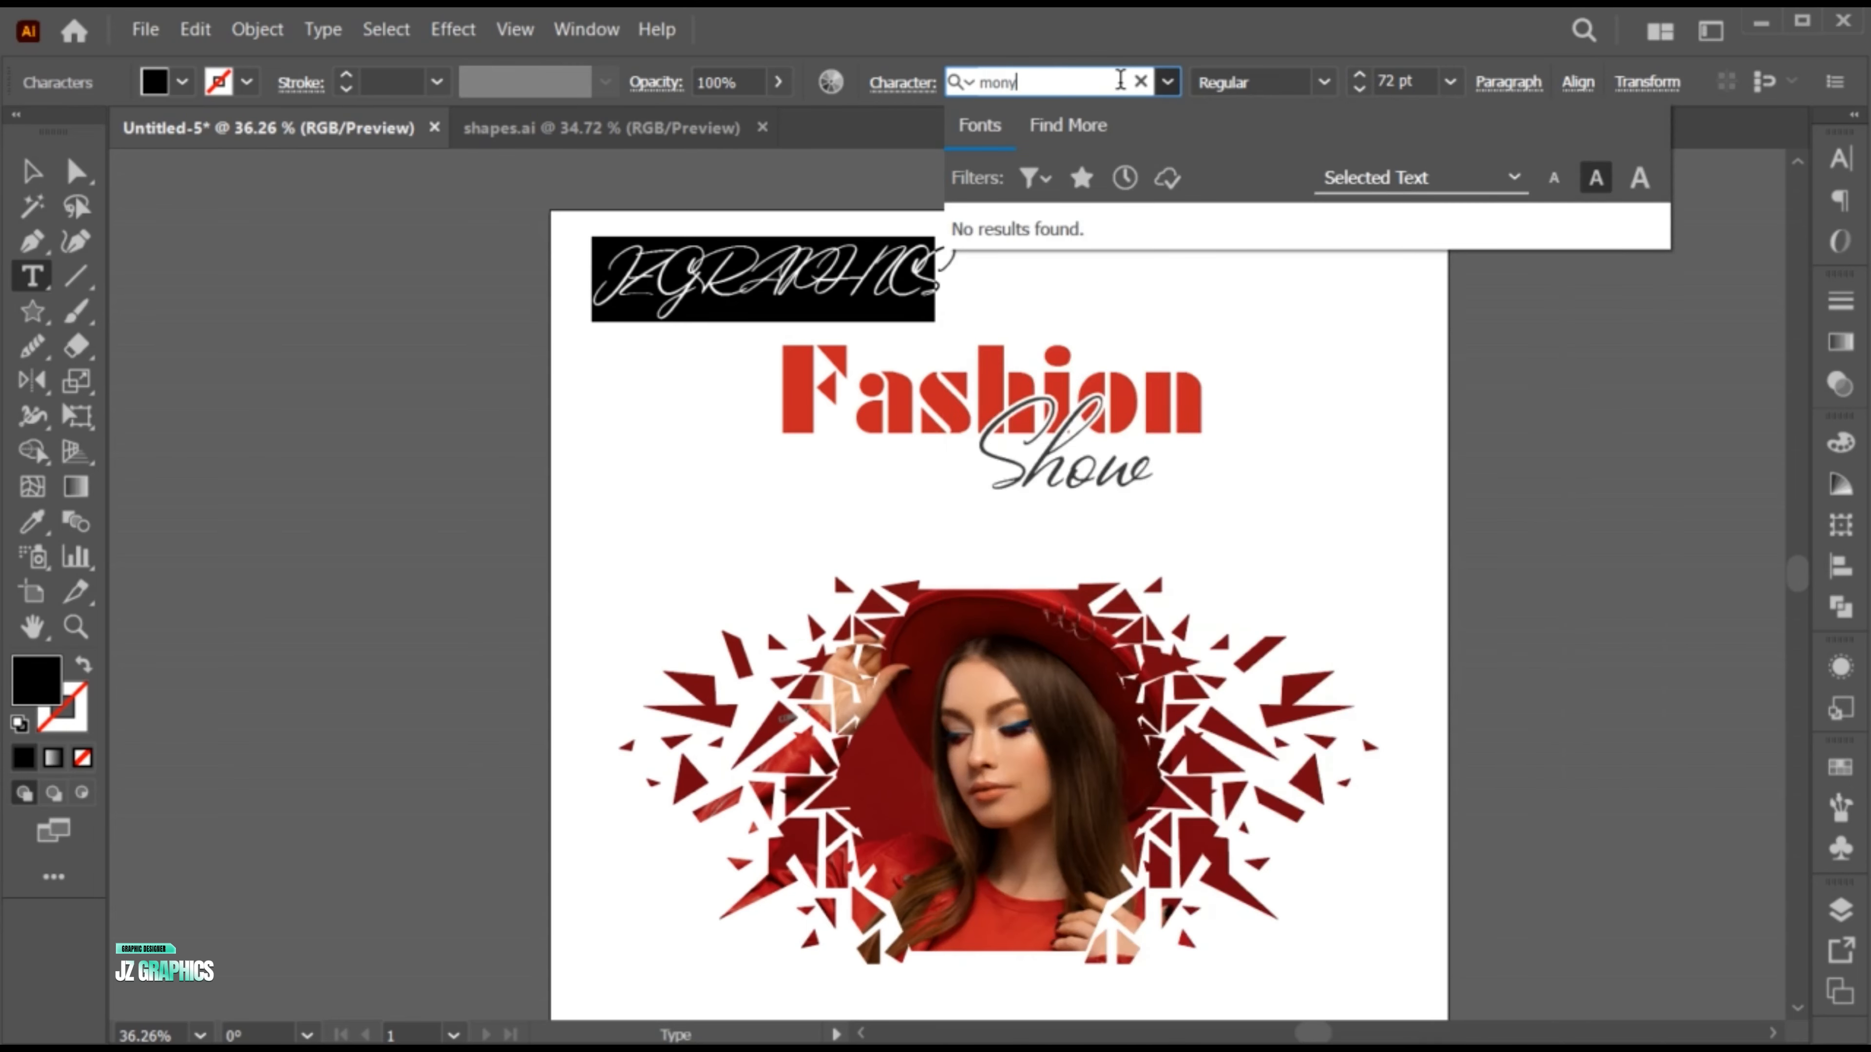
{"action": "key", "text": "BackSpace"}
{"action": "type", "text": "tser"}
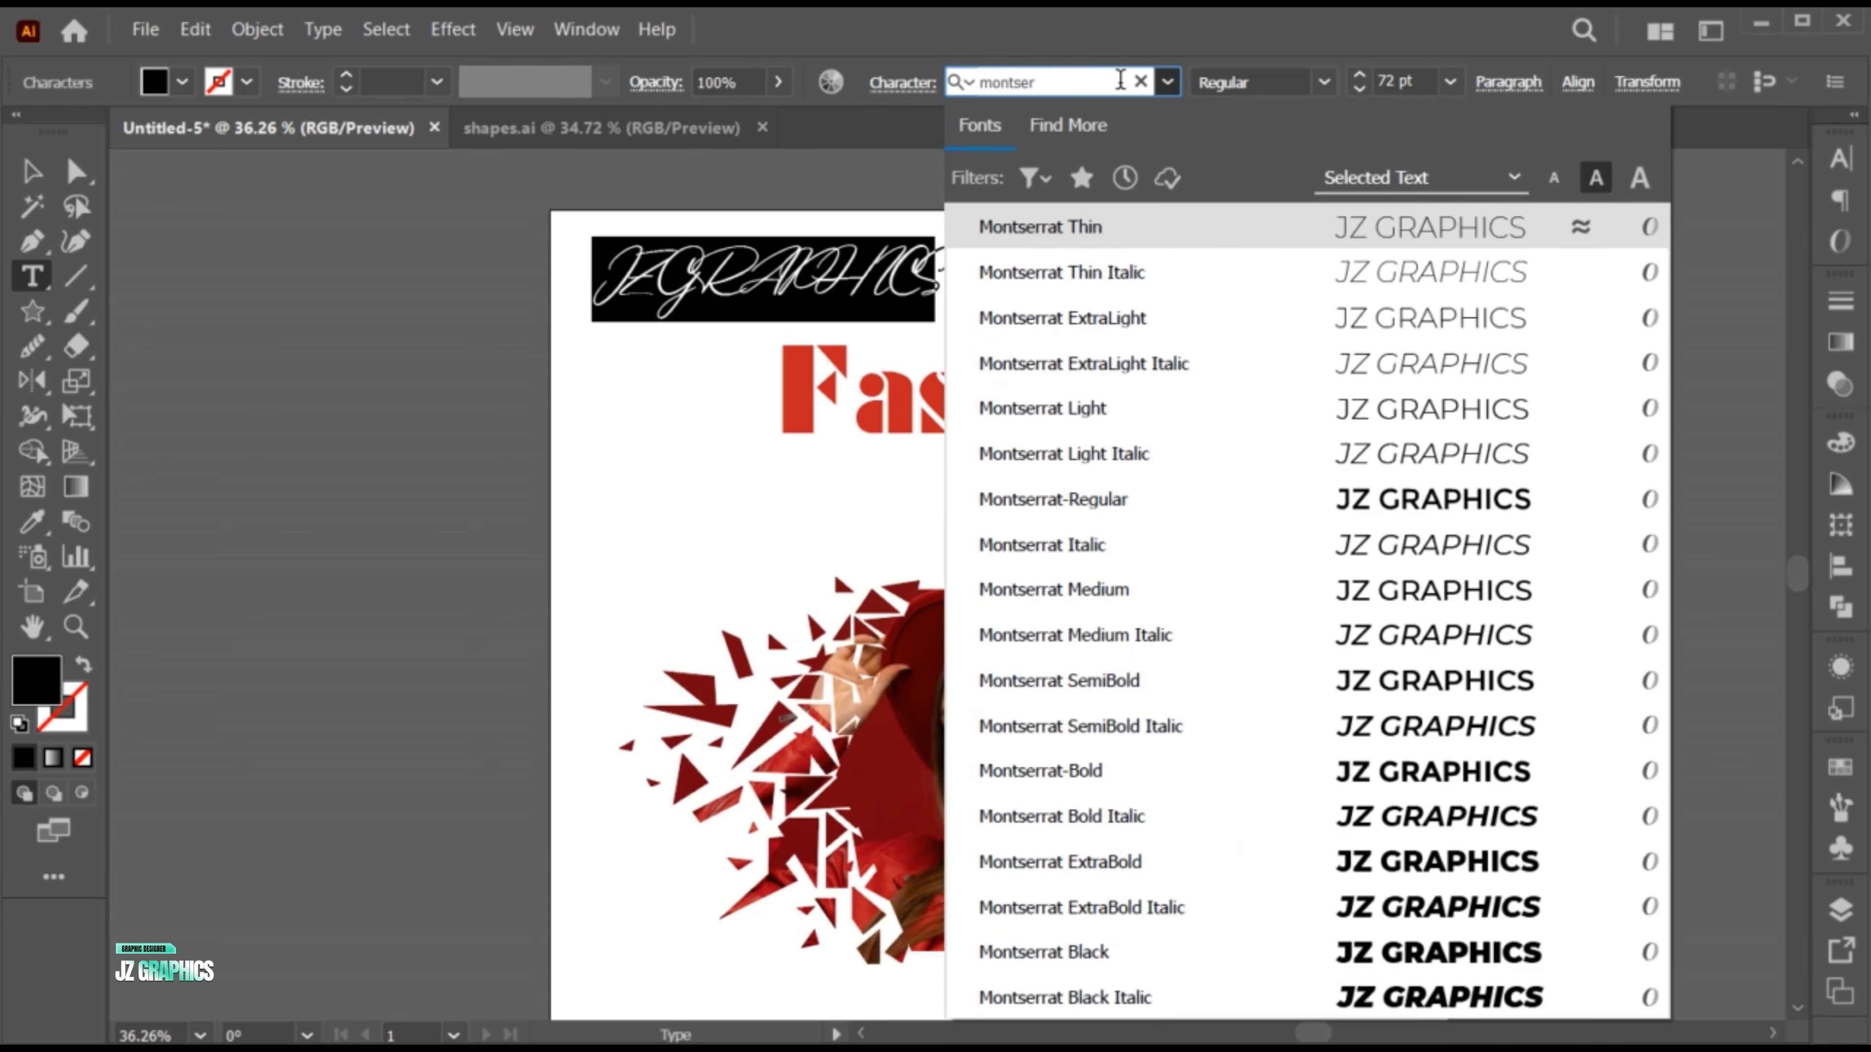
{"action": "left_click", "coordinate": [1186, 770]}
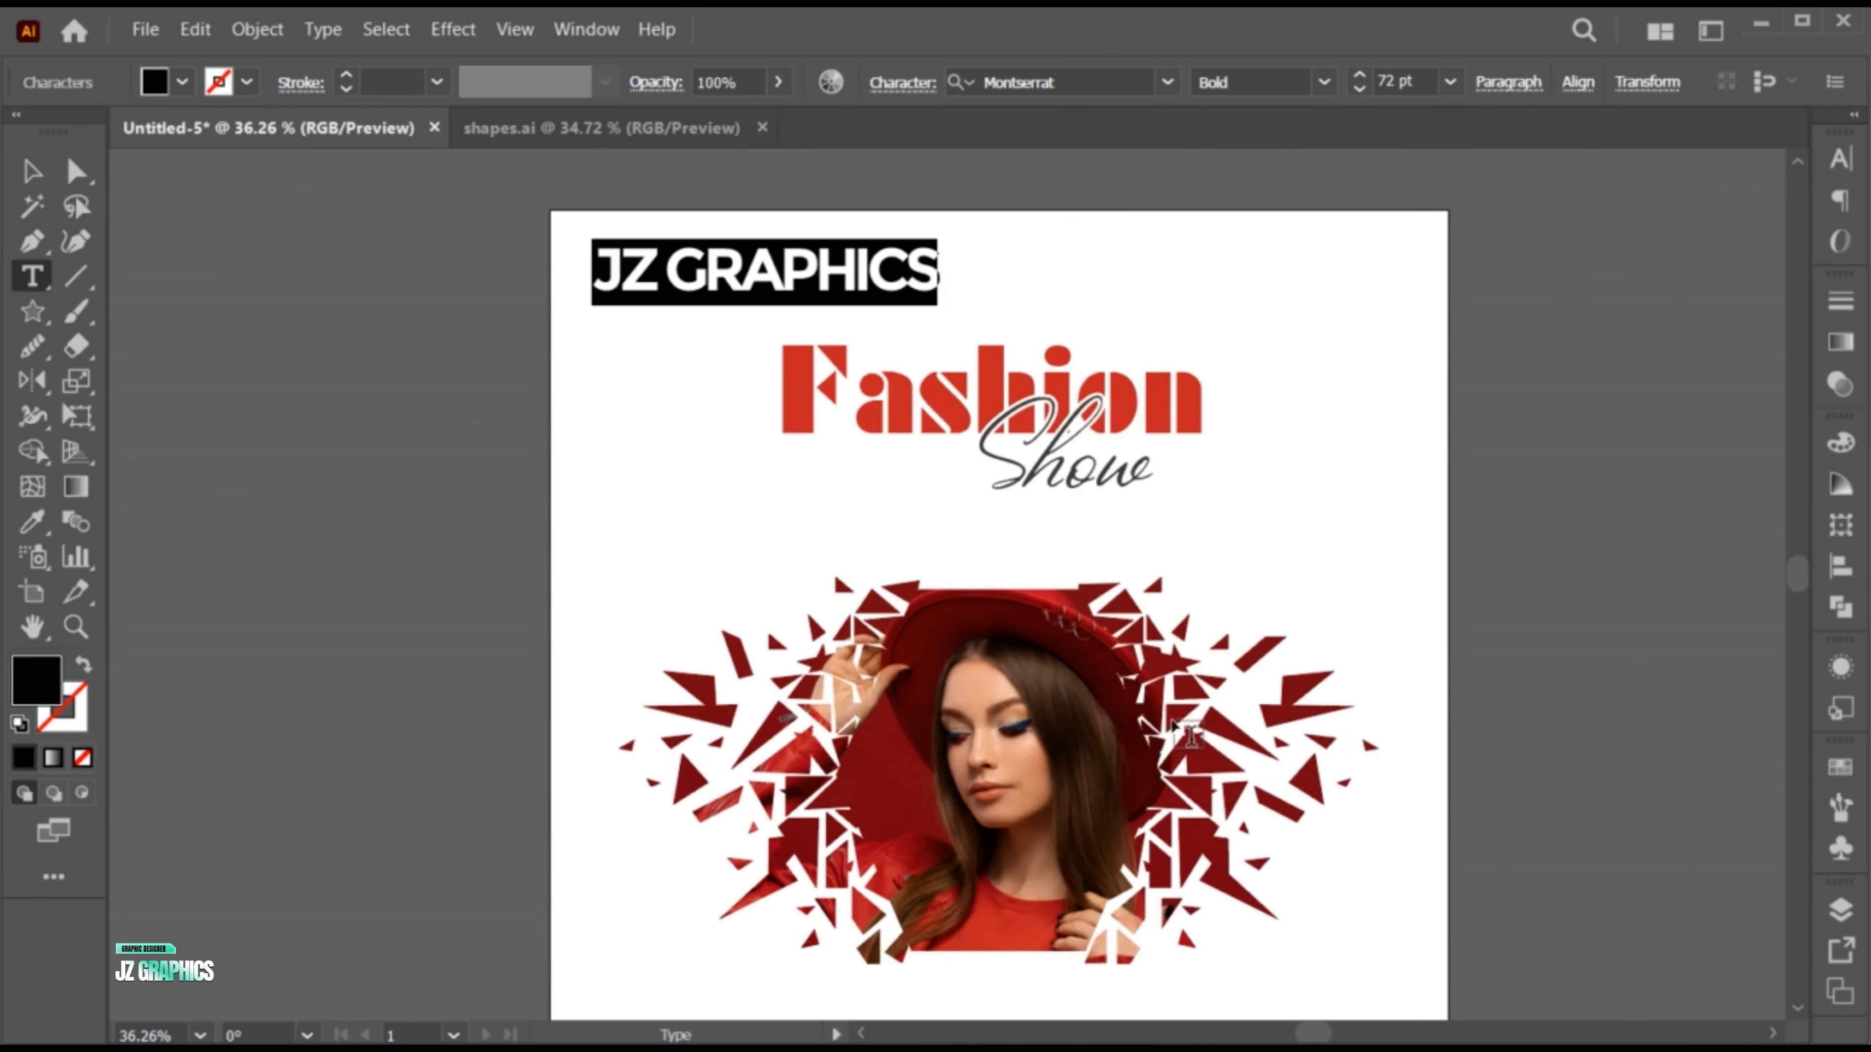
- Set the tracking of the "JZ GRAPHICS" text to 0
{"action": "key", "text": "Escape"}
{"action": "double_click", "coordinate": [912, 272]}
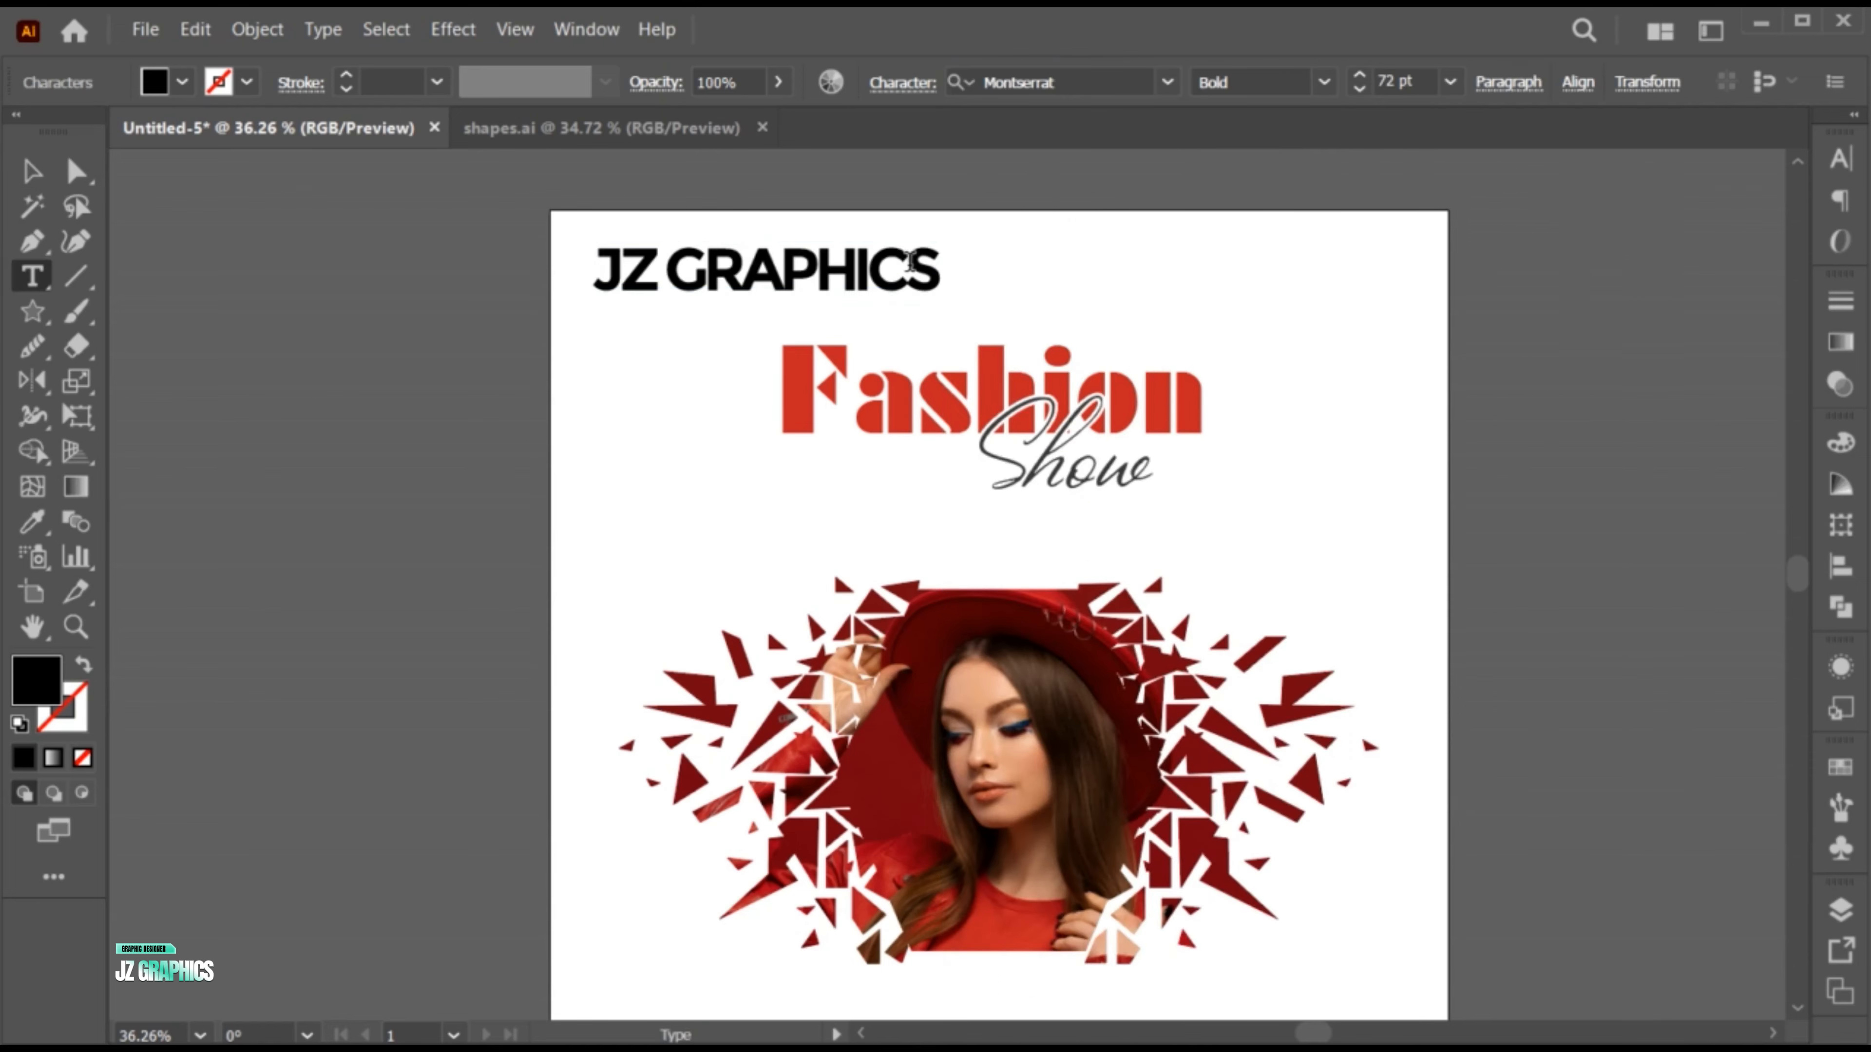
{"action": "left_click_drag", "start_coordinate": [906, 267], "coordinate": [554, 230]}
{"action": "left_click", "coordinate": [1840, 161]}
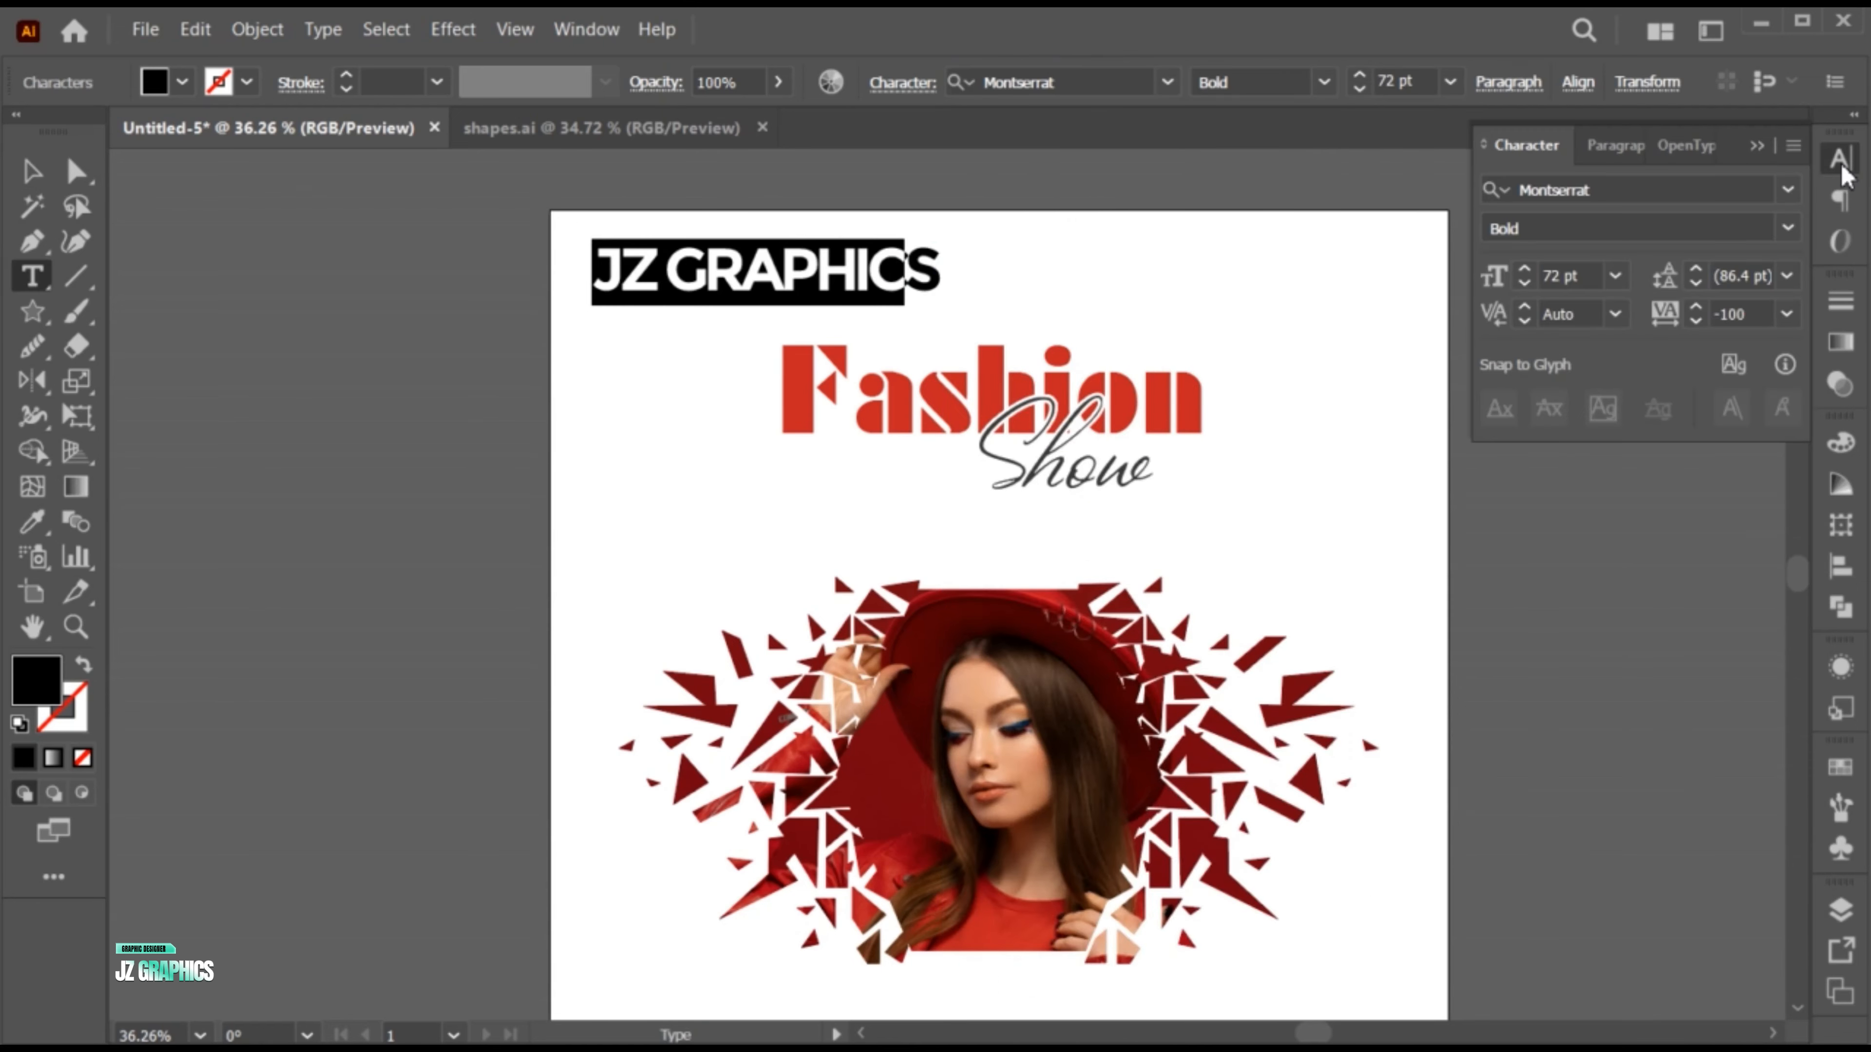
{"action": "left_click", "coordinate": [1787, 314]}
{"action": "left_click", "coordinate": [1838, 556]}
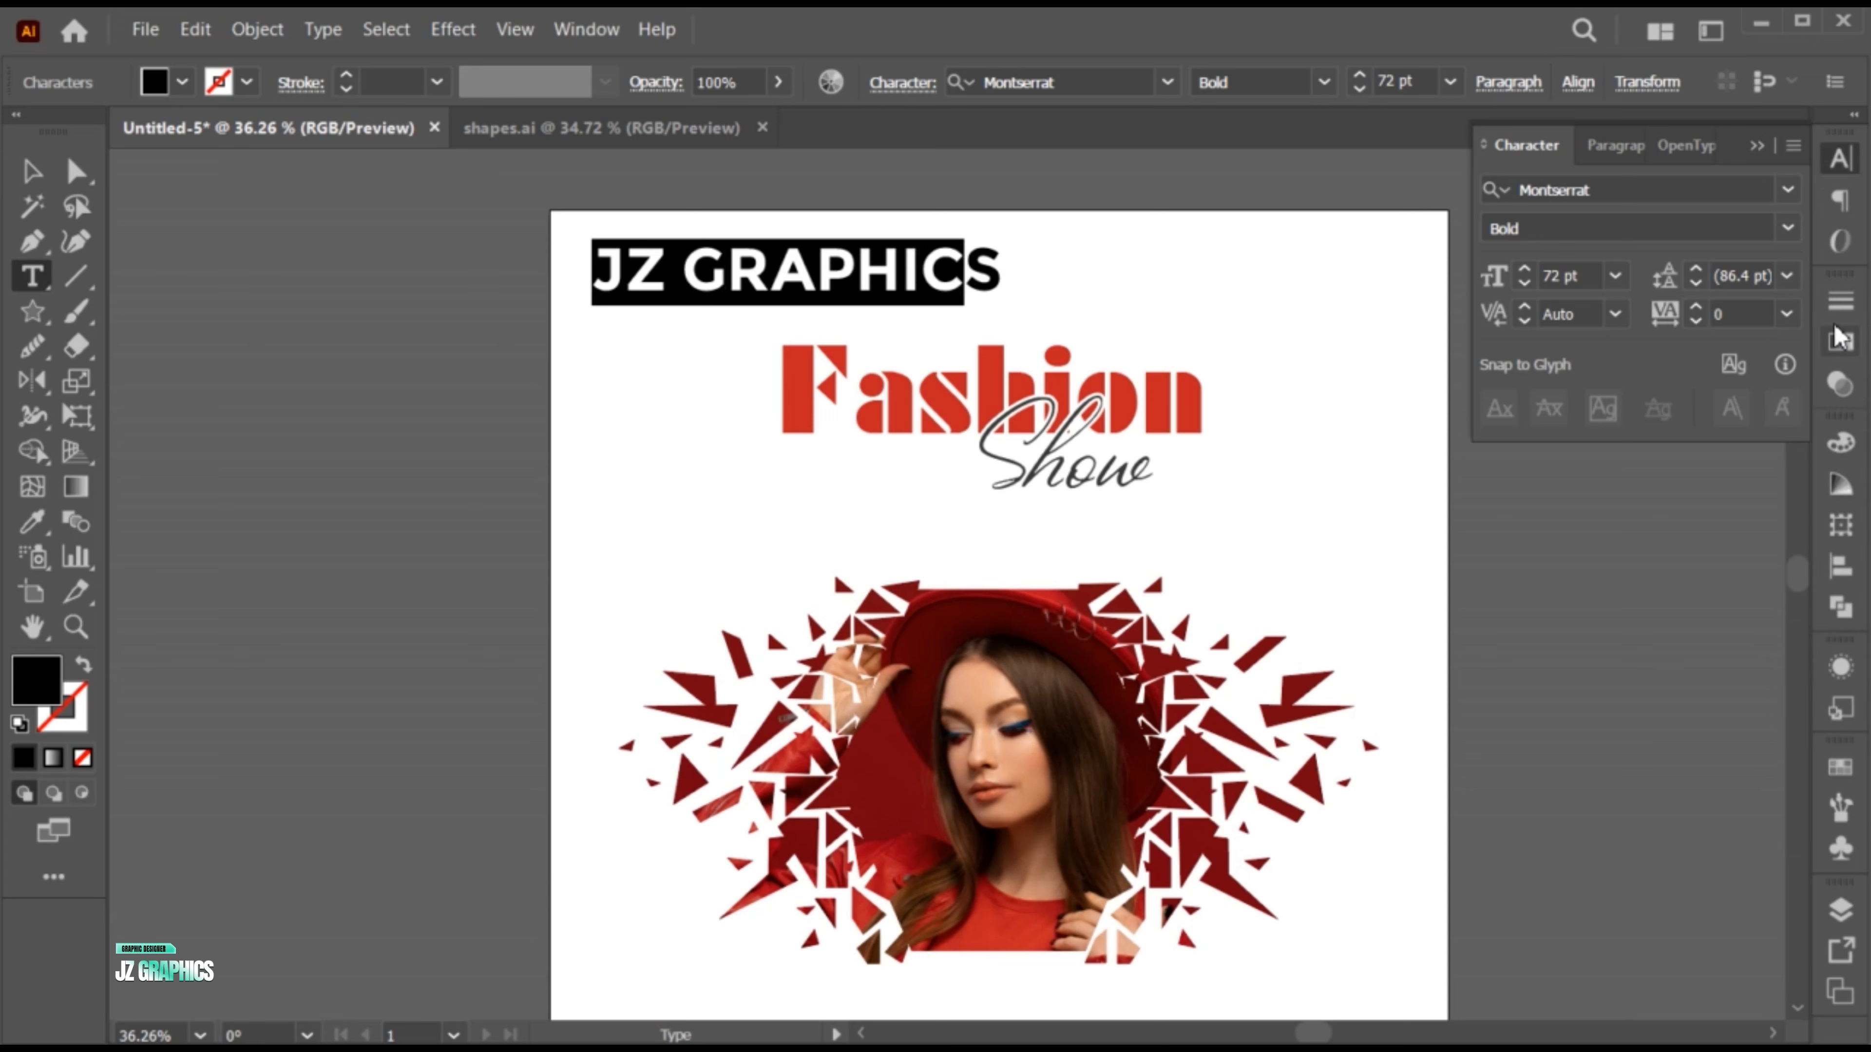
{"action": "key", "text": "Escape"}
{"action": "left_click", "coordinate": [1757, 146]}
- Scale the "JZ GRAPHICS" text down to about 28 pt and keep it near the artboard's upper-left corner
{"action": "left_click_drag", "start_coordinate": [999, 306], "coordinate": [944, 293]}
{"action": "left_click_drag", "start_coordinate": [709, 260], "coordinate": [696, 262]}
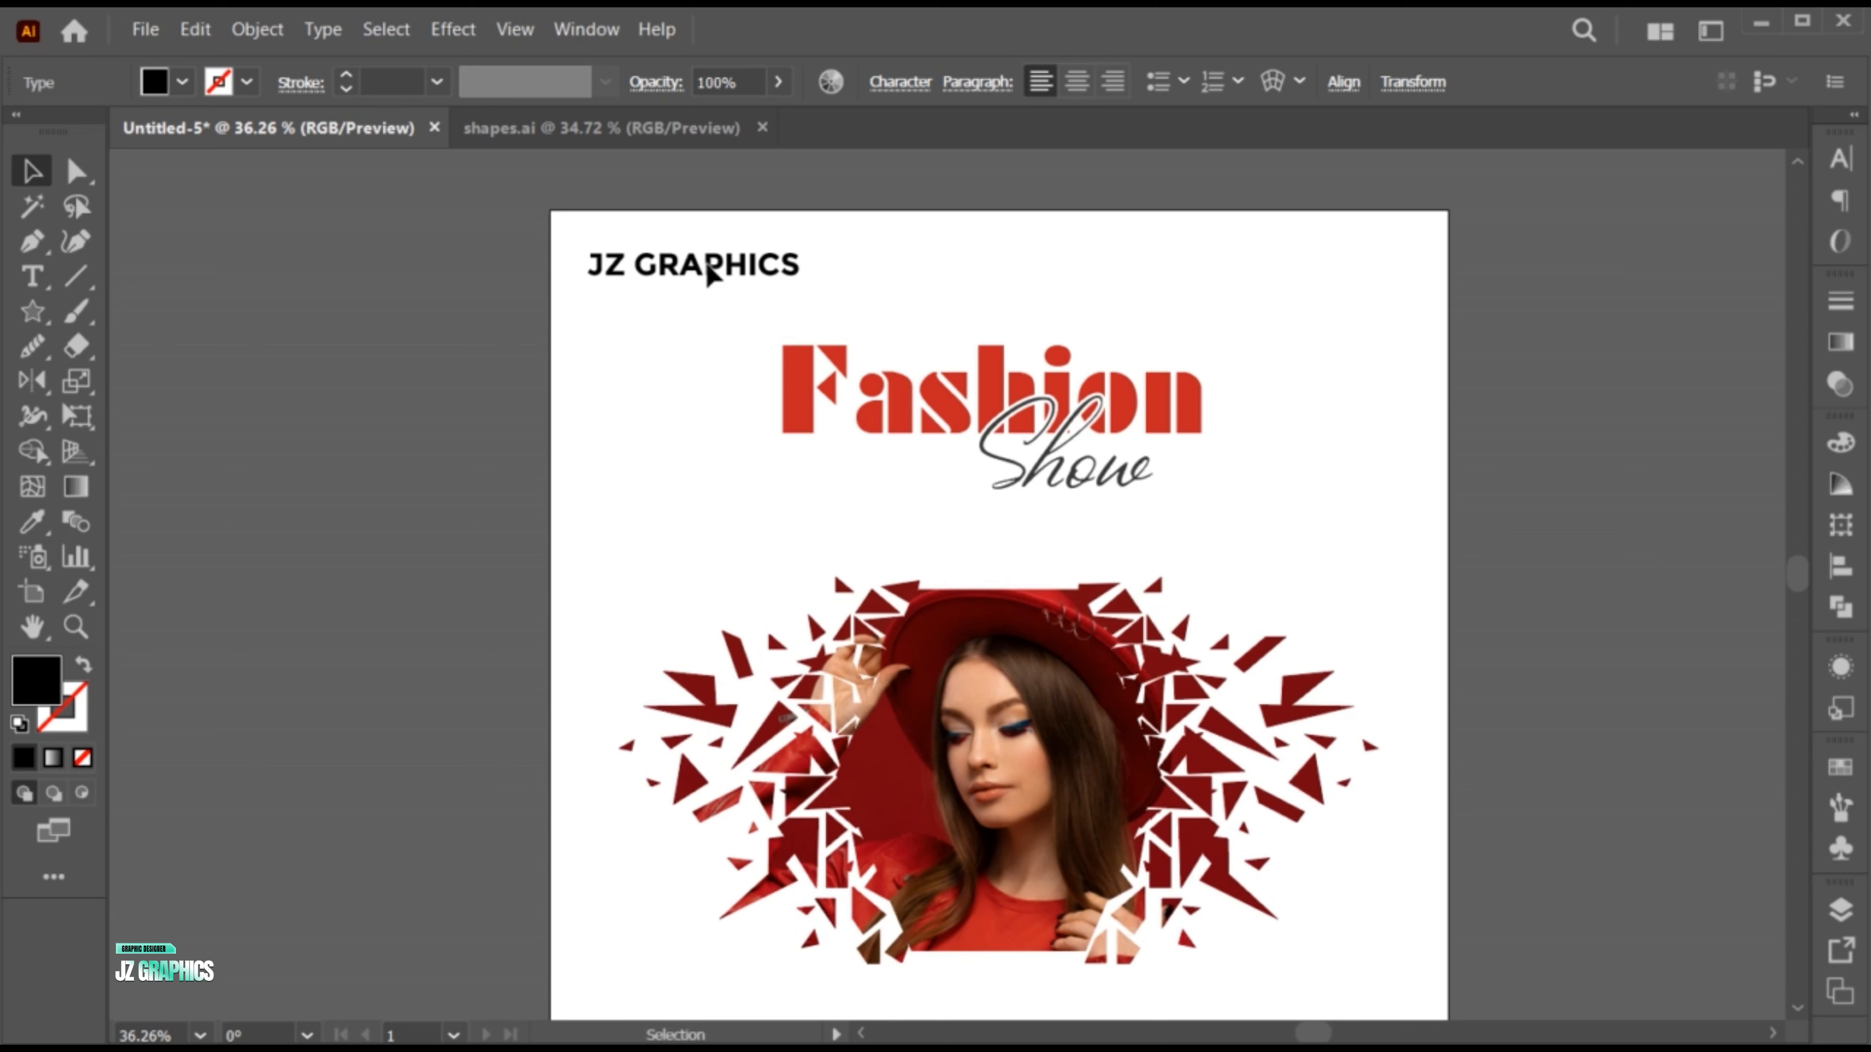
{"action": "left_click_drag", "start_coordinate": [804, 283], "coordinate": [772, 279]}
- Widen the letter spacing of the small "JZ GRAPHICS" text
{"action": "key", "text": "t"}
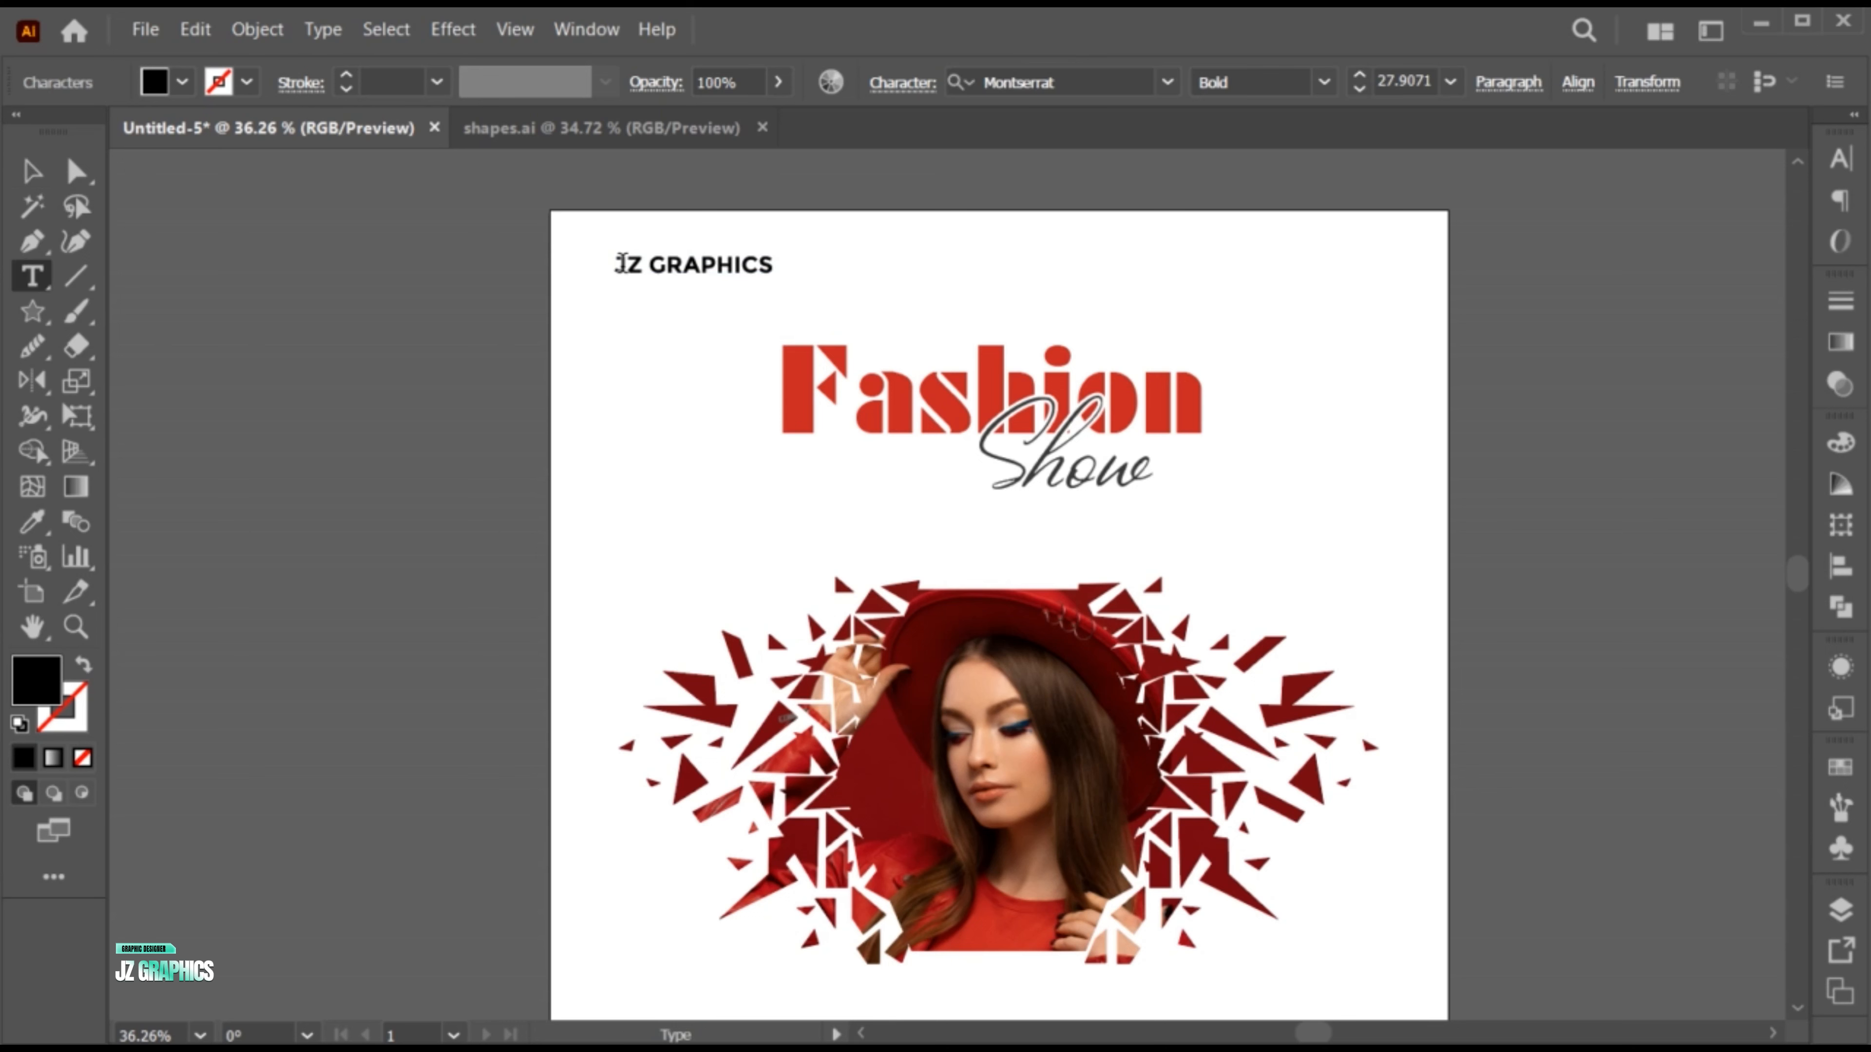
{"action": "left_click_drag", "start_coordinate": [633, 263], "coordinate": [764, 266]}
{"action": "key", "text": "alt+Right"}
{"action": "key", "text": "alt+Right"}
{"action": "key", "text": "alt+Right"}
{"action": "key", "text": "alt+Right"}
{"action": "key", "text": "alt+Right"}
{"action": "key", "text": "alt+Right"}
{"action": "key", "text": "alt+Right"}
{"action": "key", "text": "alt+Right"}
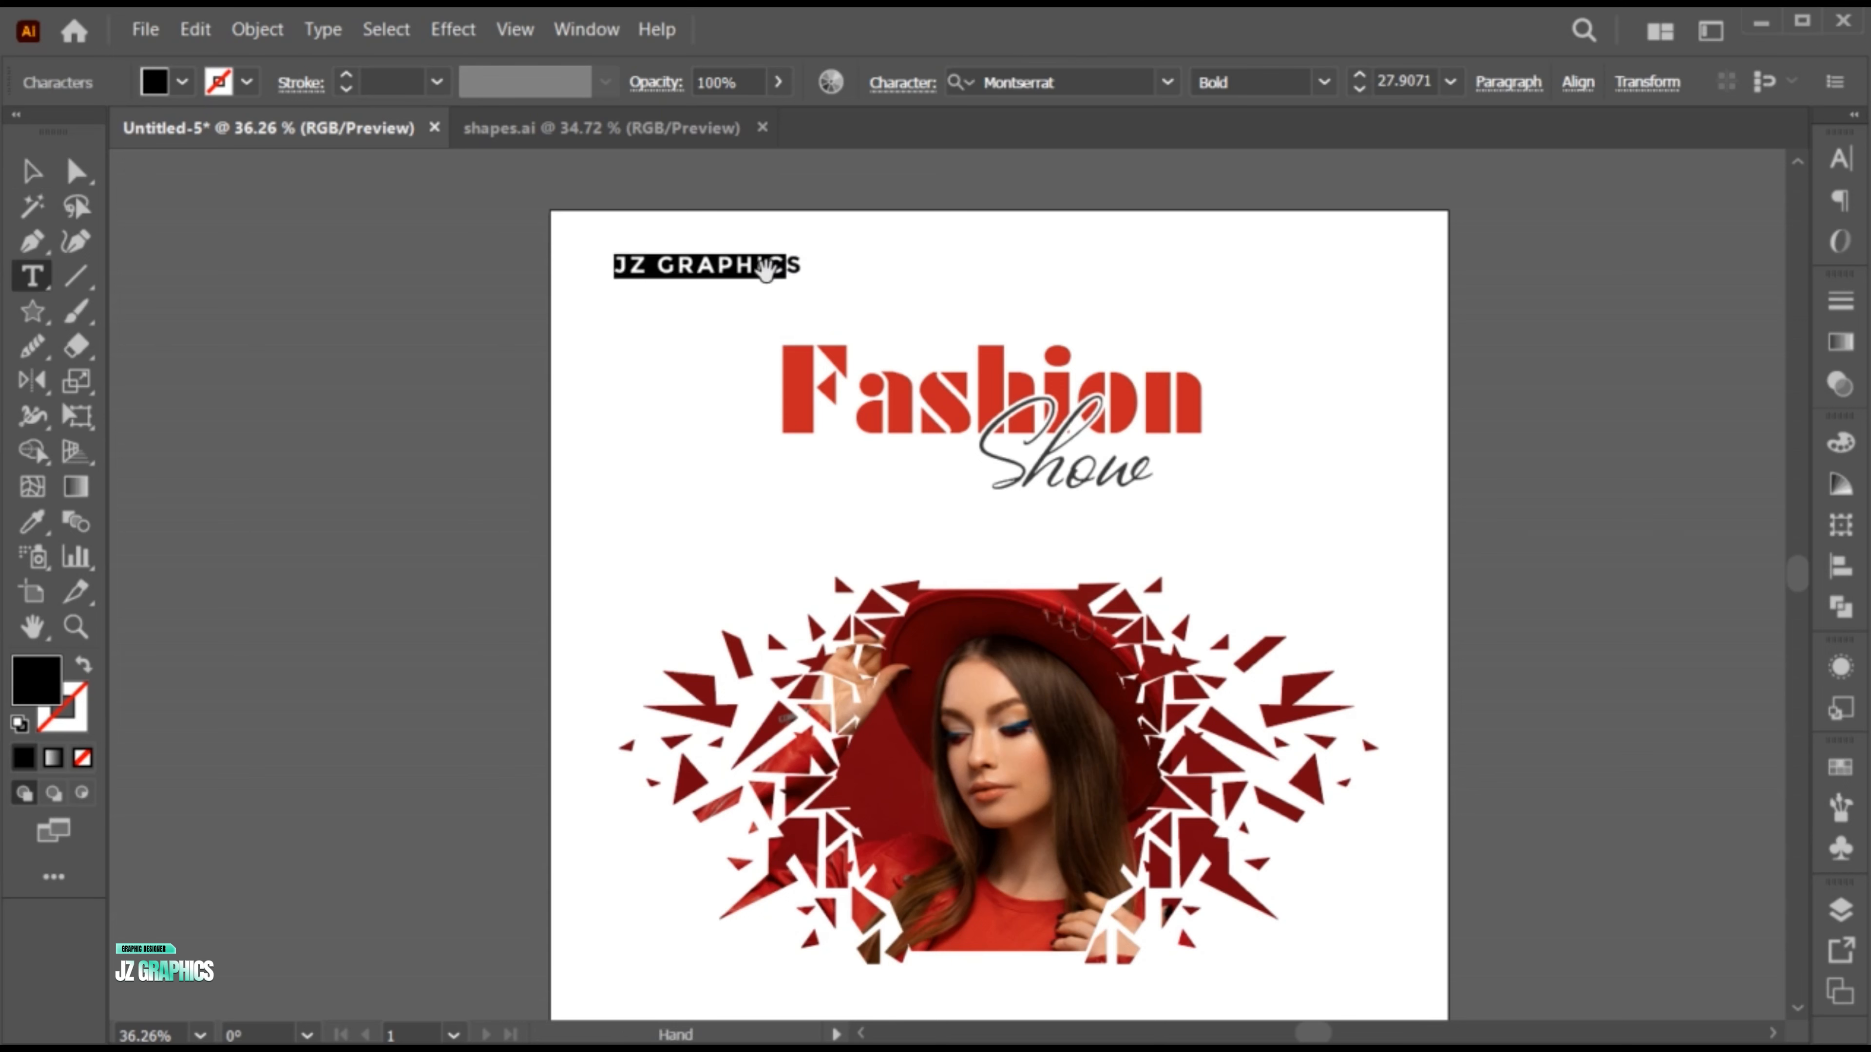
{"action": "key", "text": "Escape"}
- Duplicate the "JZ GRAPHICS" text to the artboard's upper-right corner and change the copy to "15/05/2025"
{"action": "key", "text": "ctrl+0"}
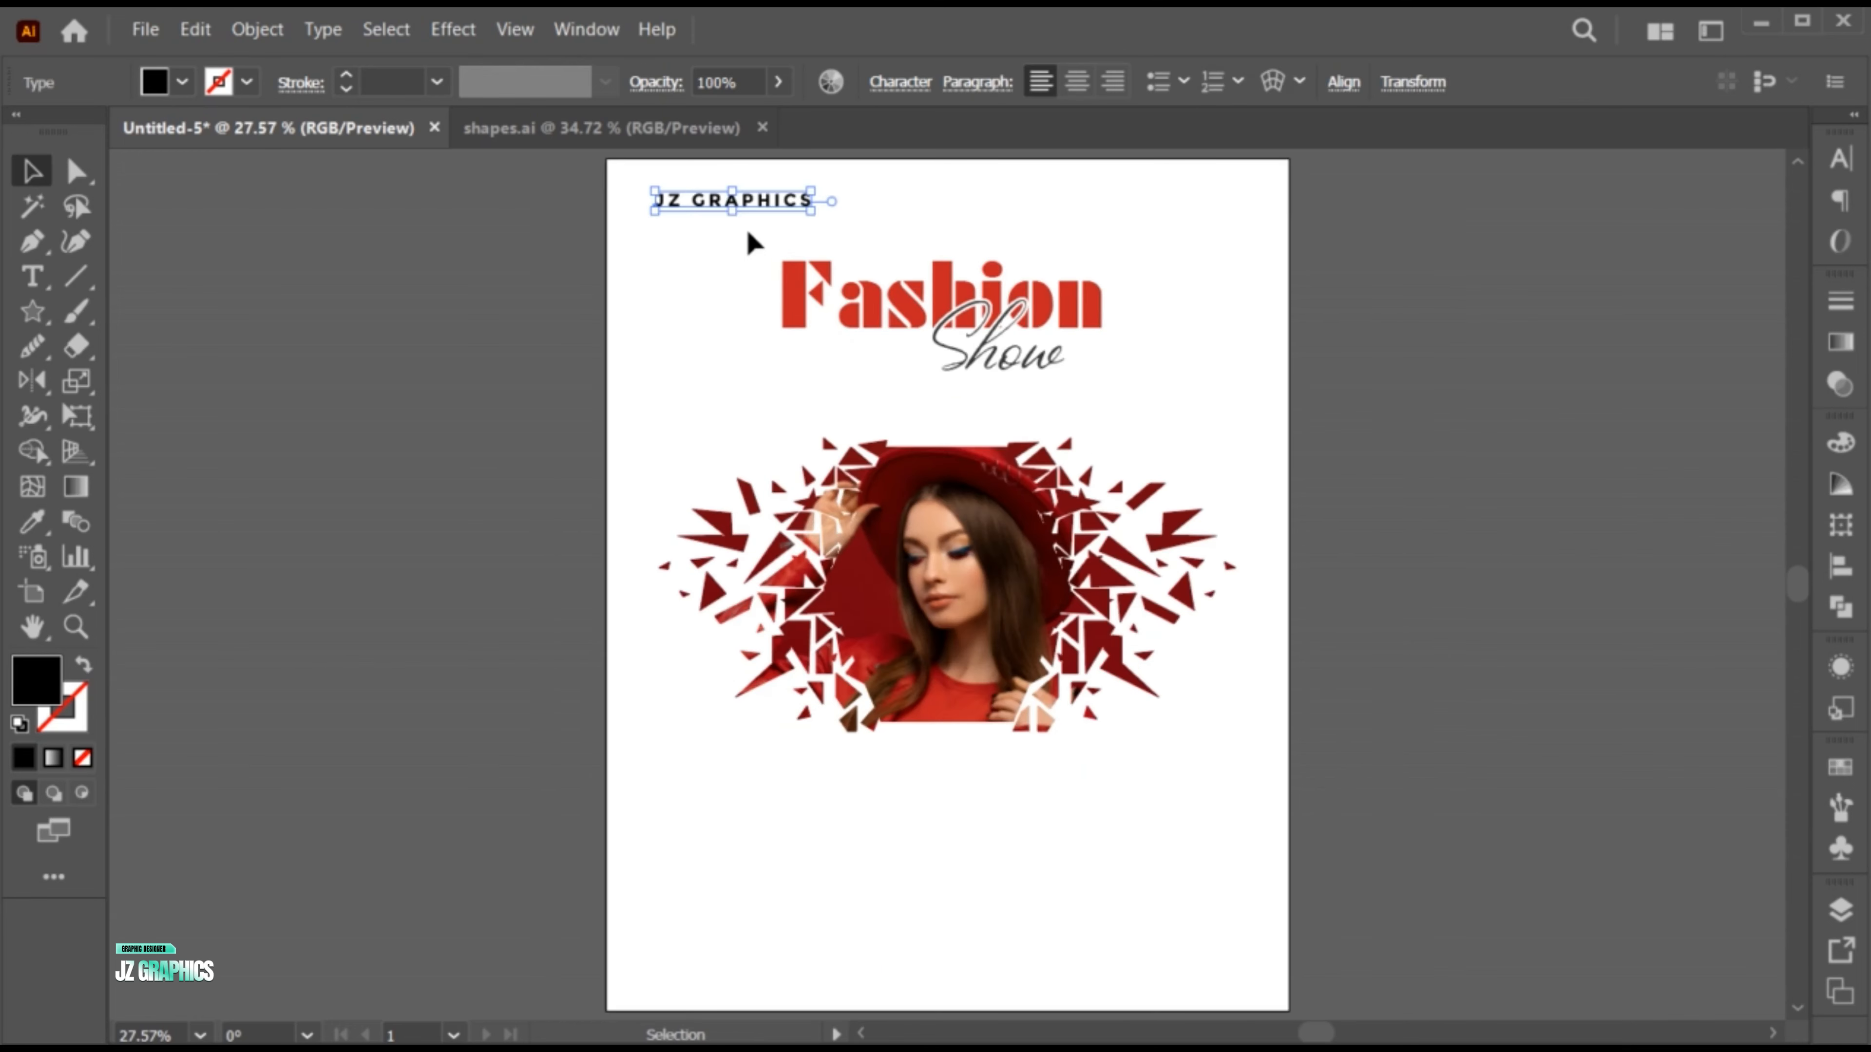
{"action": "left_click_drag", "start_coordinate": [760, 198], "coordinate": [1205, 232]}
{"action": "left_click", "coordinate": [732, 237]}
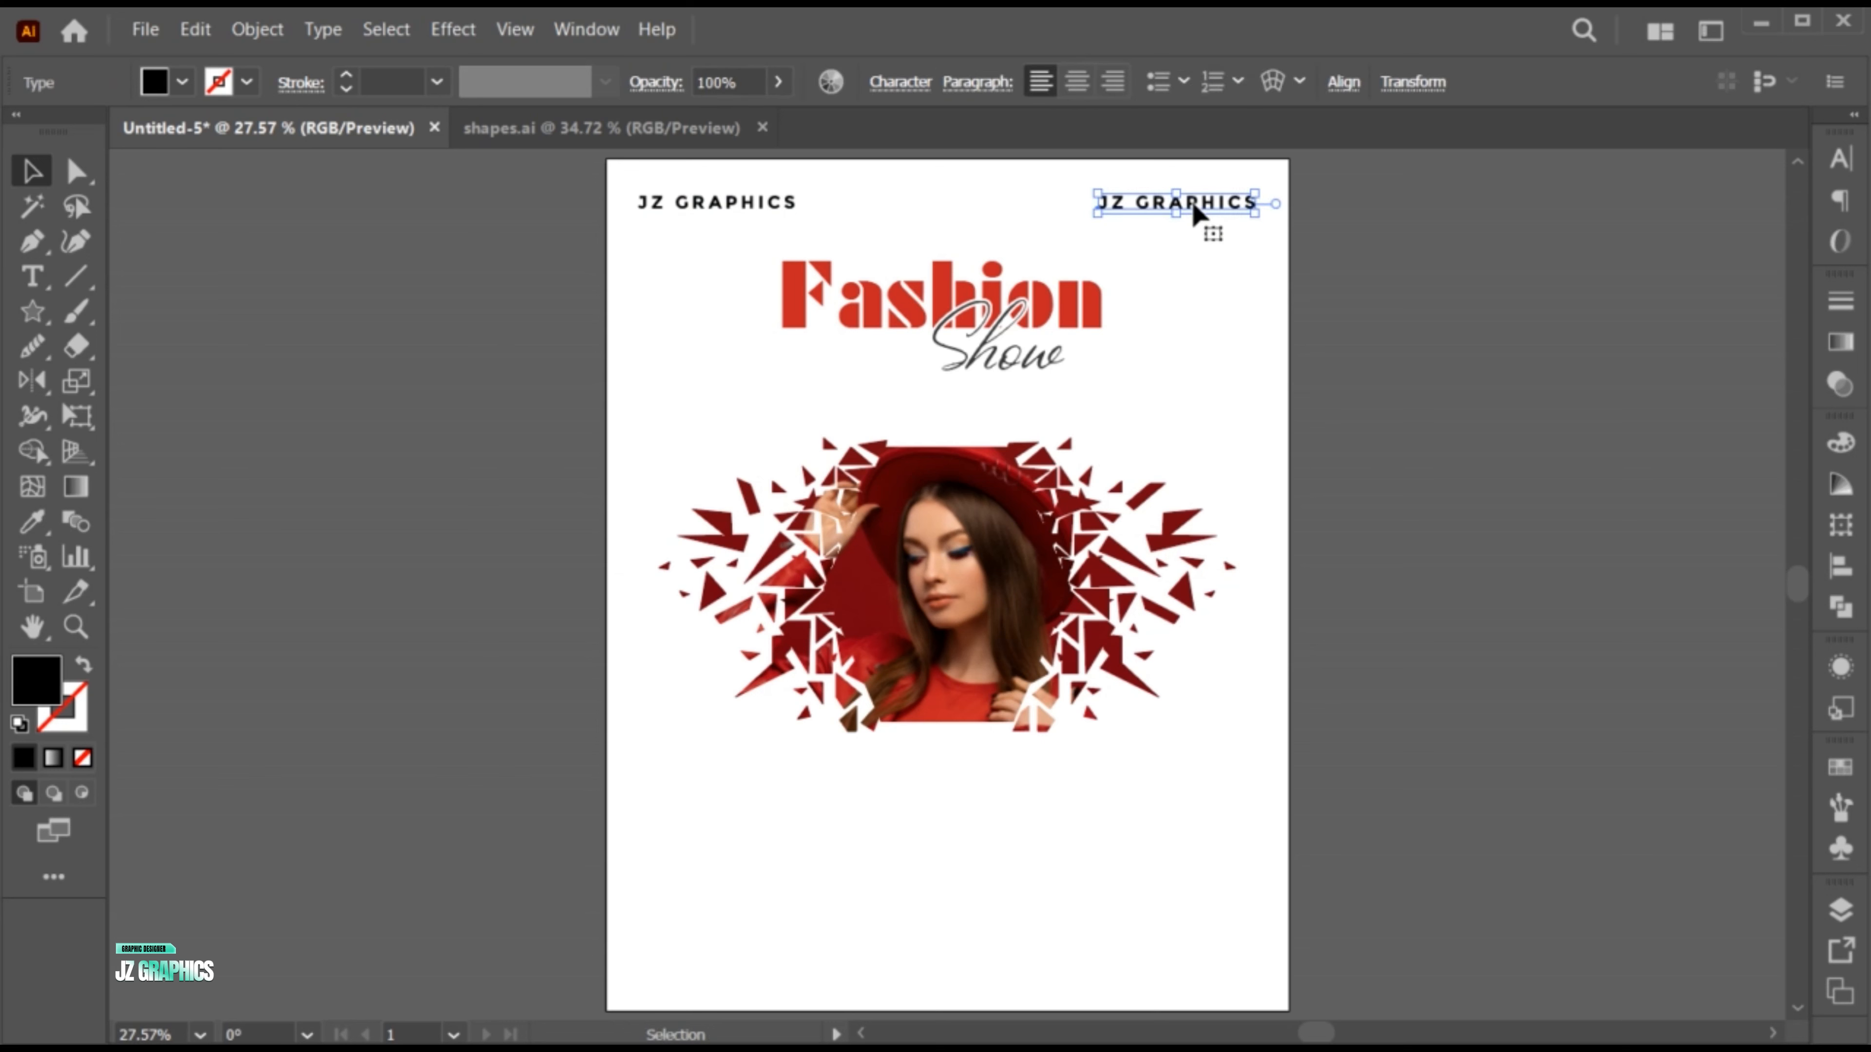
{"action": "triple_click", "coordinate": [1194, 202]}
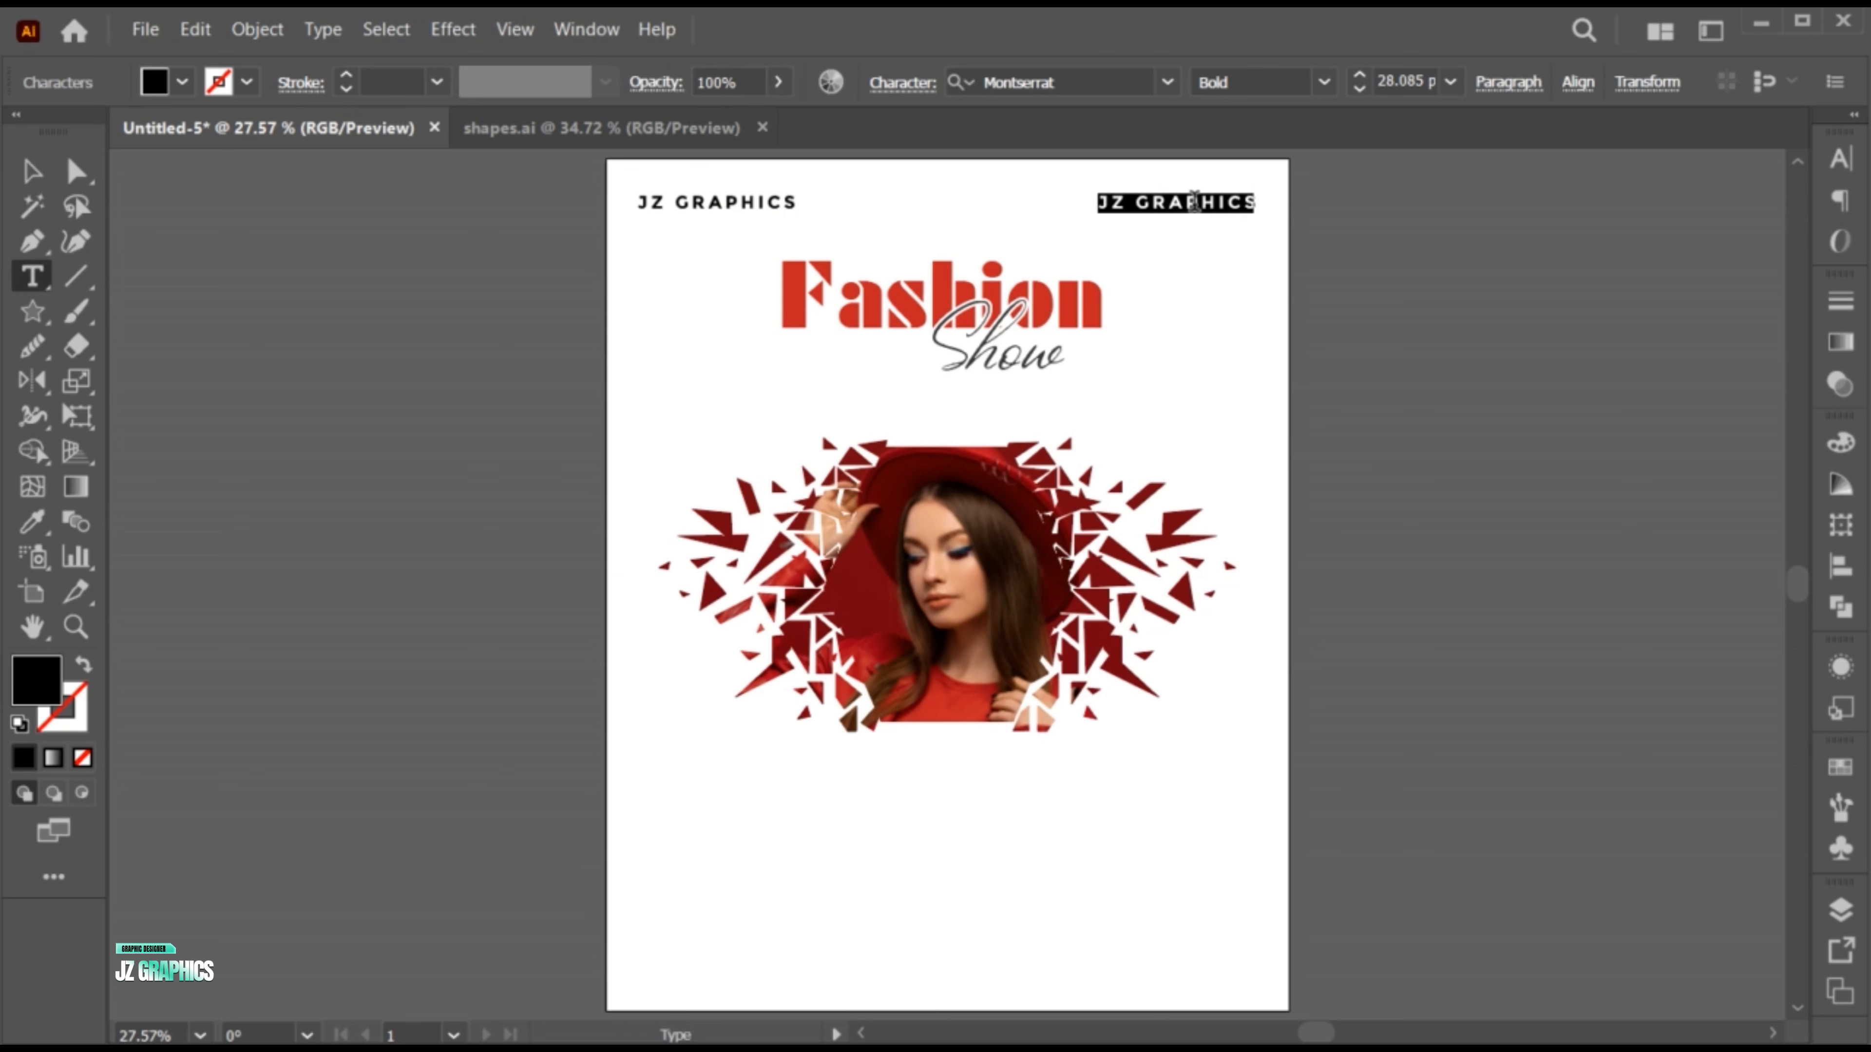
{"action": "type", "text": "15/05/2025"}
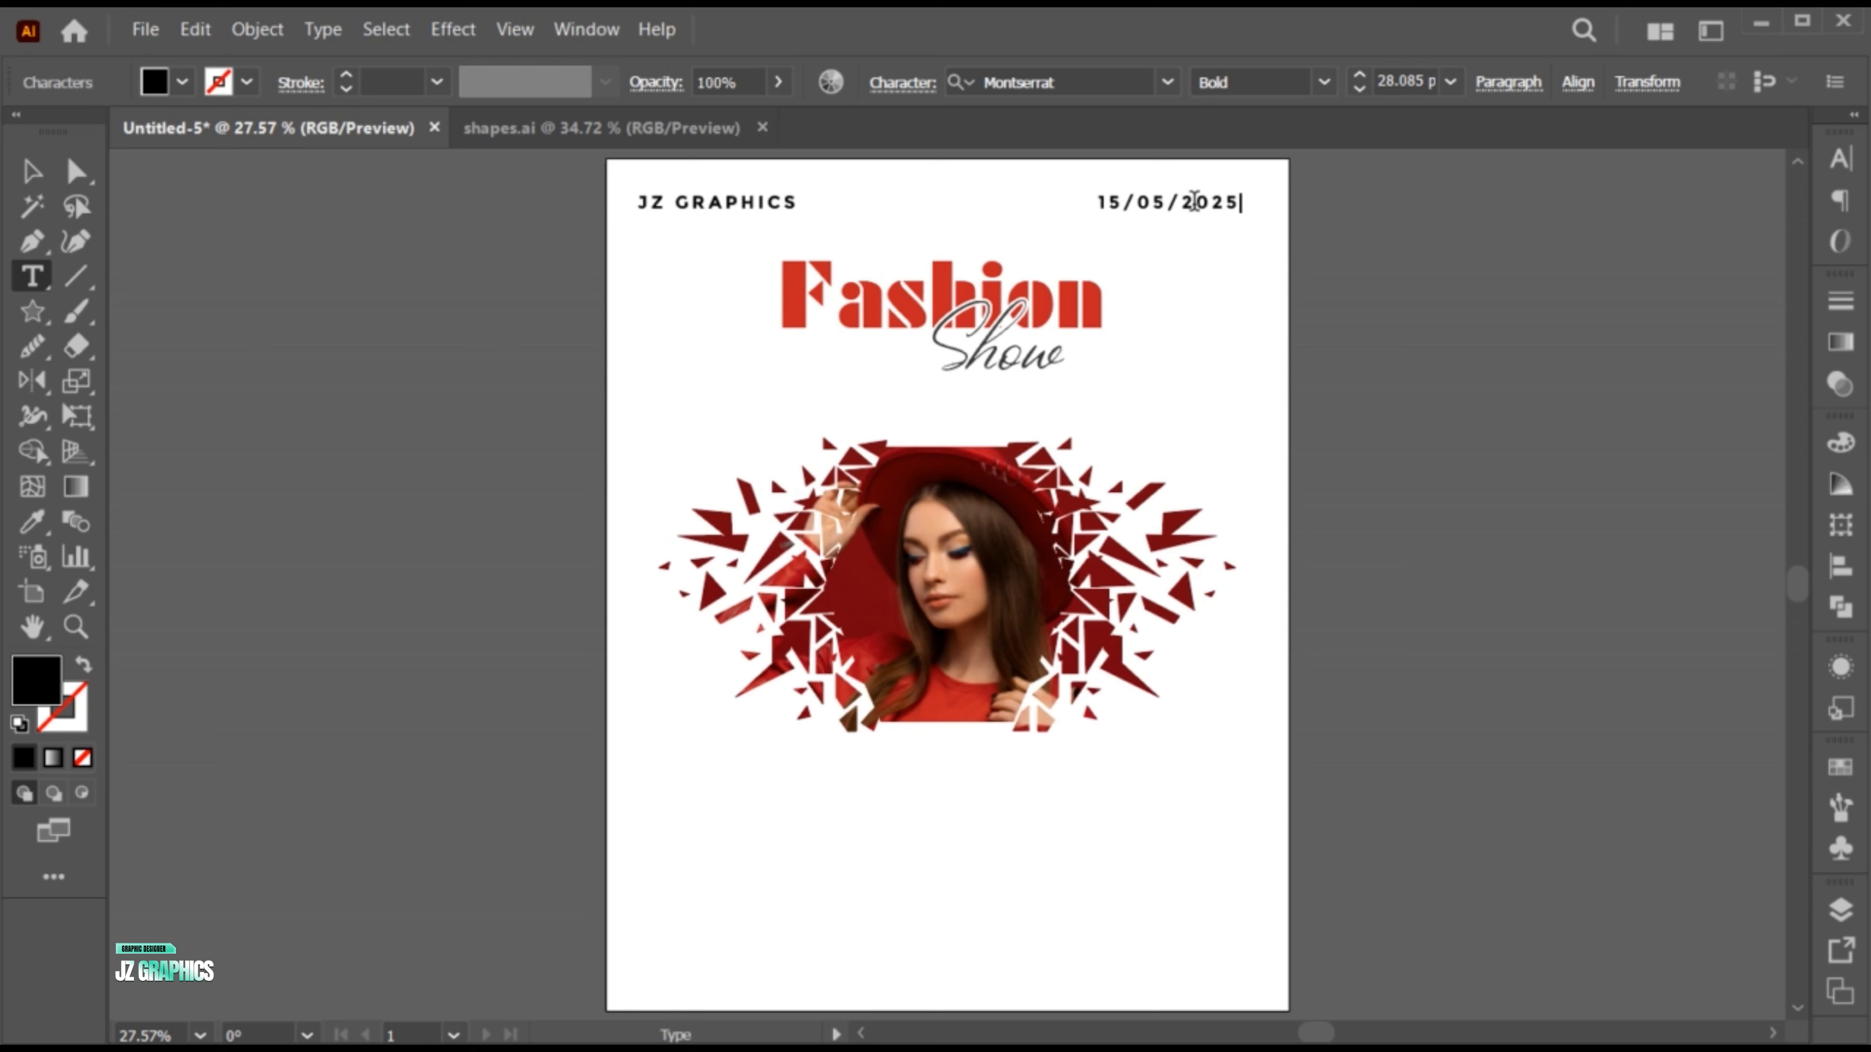
{"action": "key", "text": "Escape"}
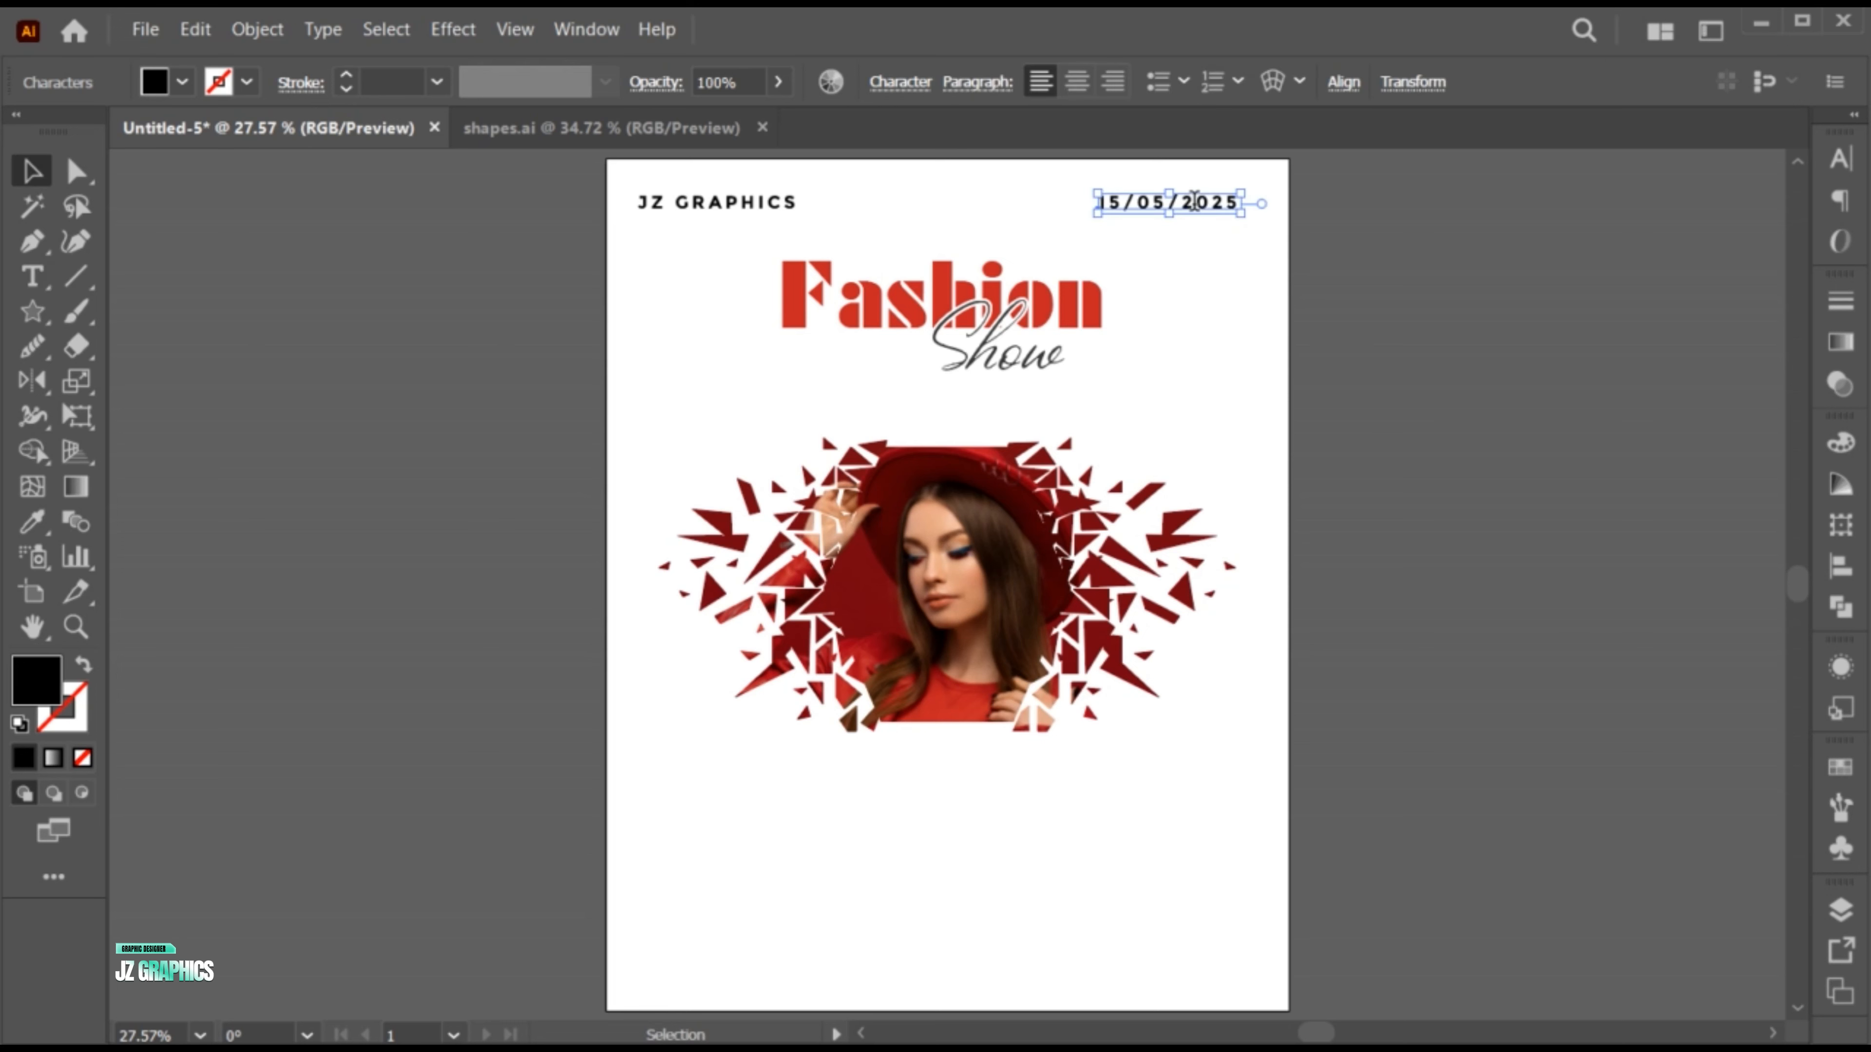
- Tighten the letter spacing of the "15/05/2025" text and shift it closer to the artboard's right margin
{"action": "left_click_drag", "start_coordinate": [1140, 196], "coordinate": [1250, 207]}
{"action": "double_click", "coordinate": [1156, 210]}
{"action": "key", "text": "alt+Left"}
{"action": "key", "text": "alt+Left"}
{"action": "key", "text": "alt+Left"}
{"action": "key", "text": "alt+Left"}
{"action": "key", "text": "alt+Left"}
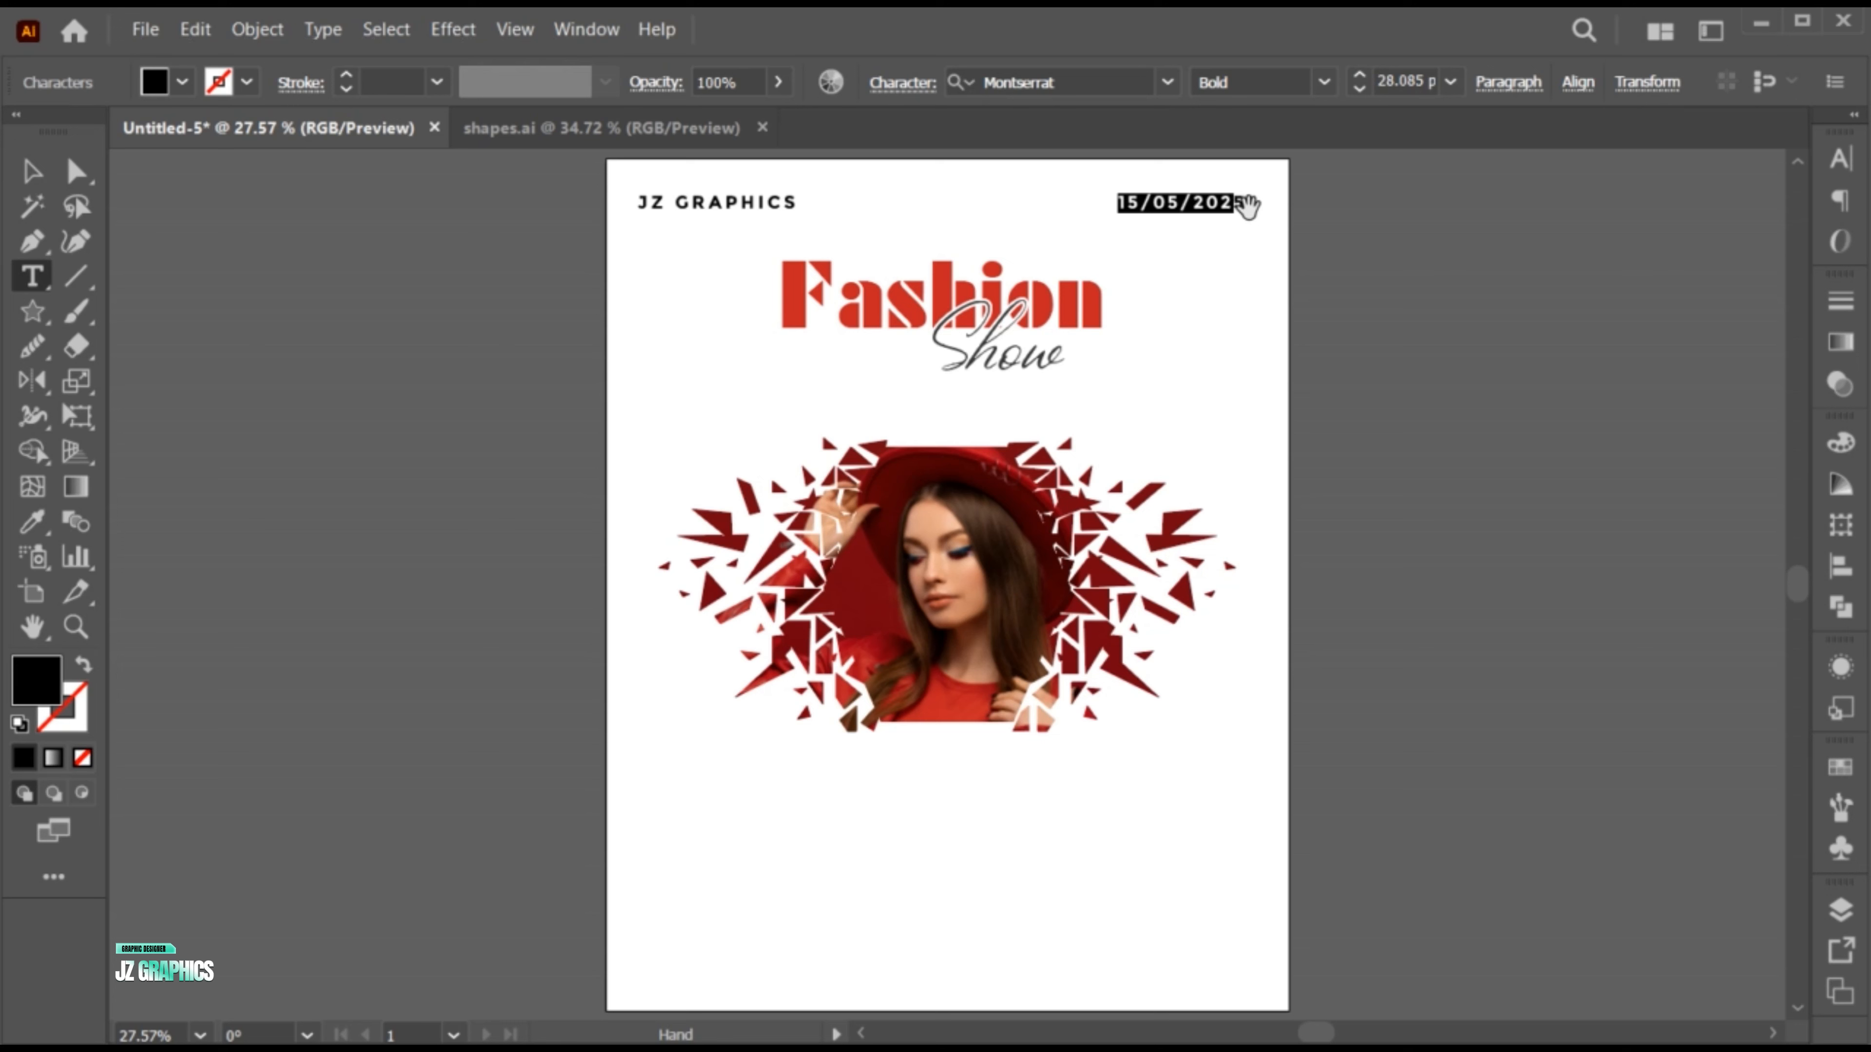
{"action": "key", "text": "Escape"}
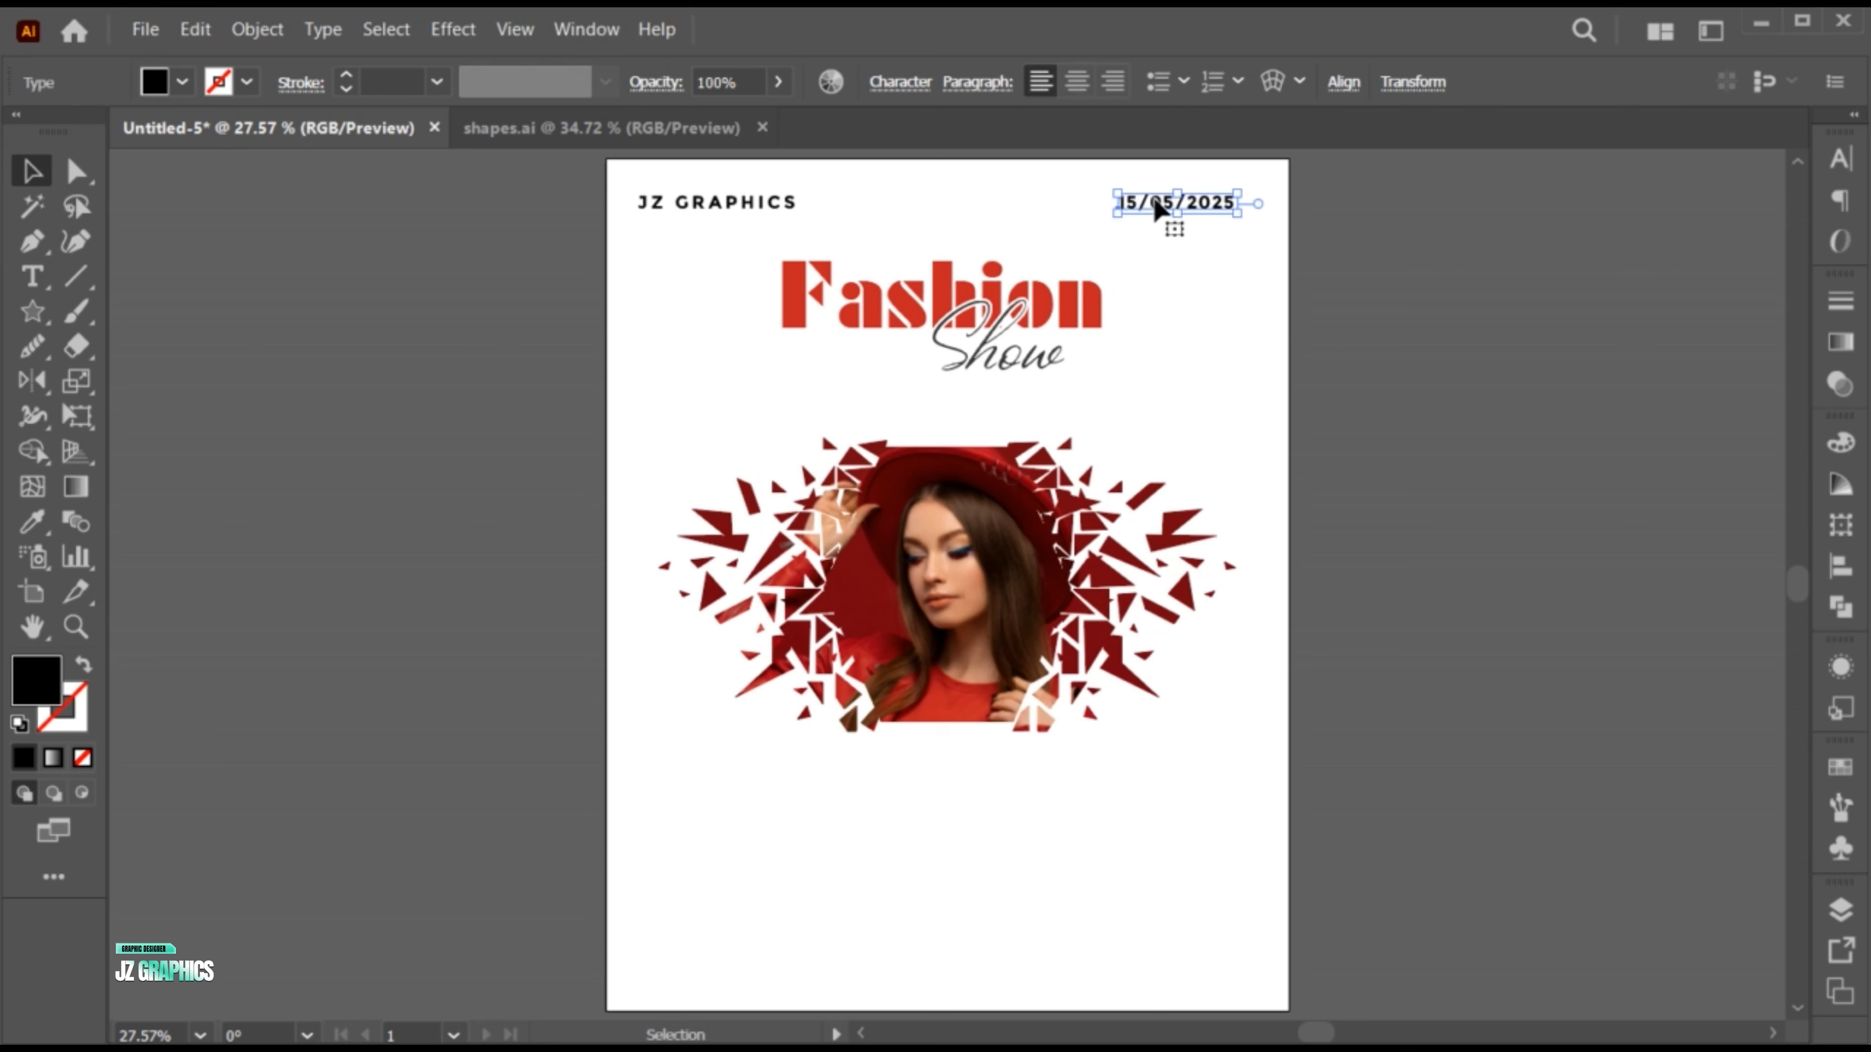
{"action": "left_click_drag", "start_coordinate": [1157, 207], "coordinate": [1181, 214]}
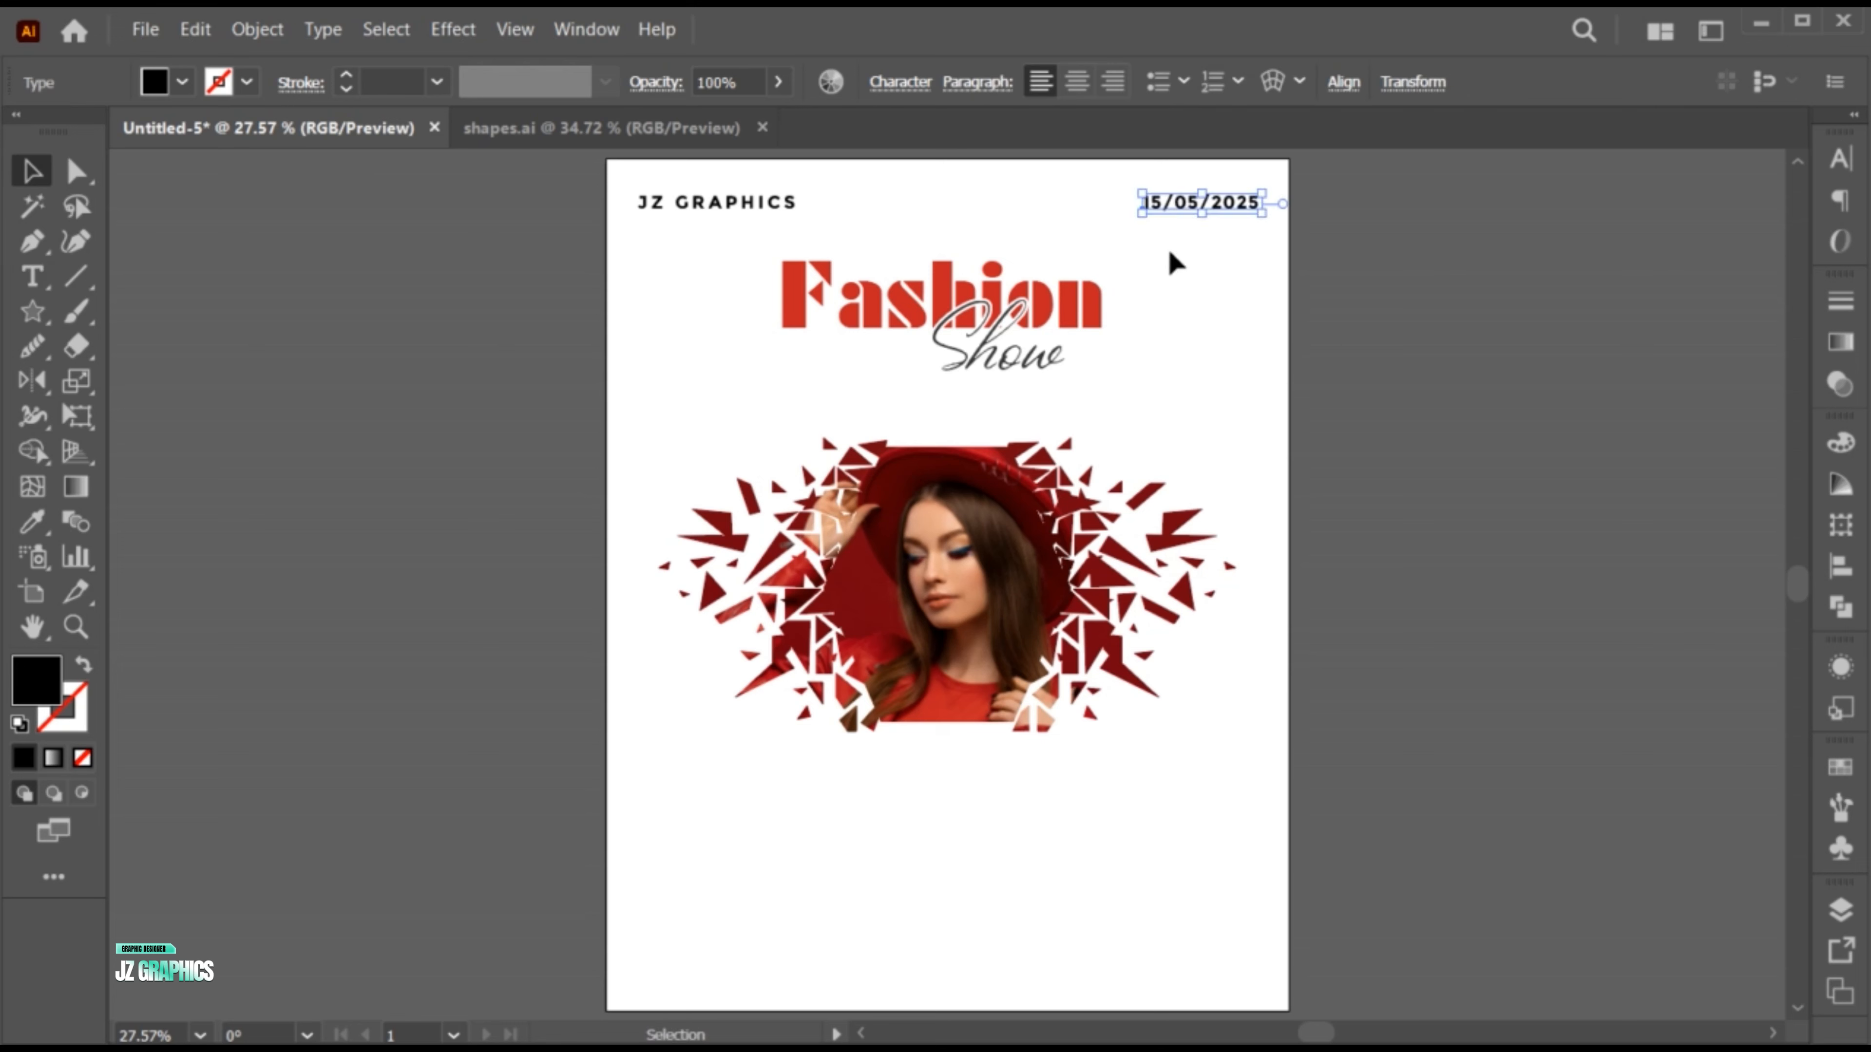
- Group the words "Fashion" and "Show" and place them slightly lower, centred horizontally on the artboard
{"action": "left_click", "coordinate": [1080, 907]}
{"action": "left_click_drag", "start_coordinate": [990, 350], "coordinate": [991, 352]}
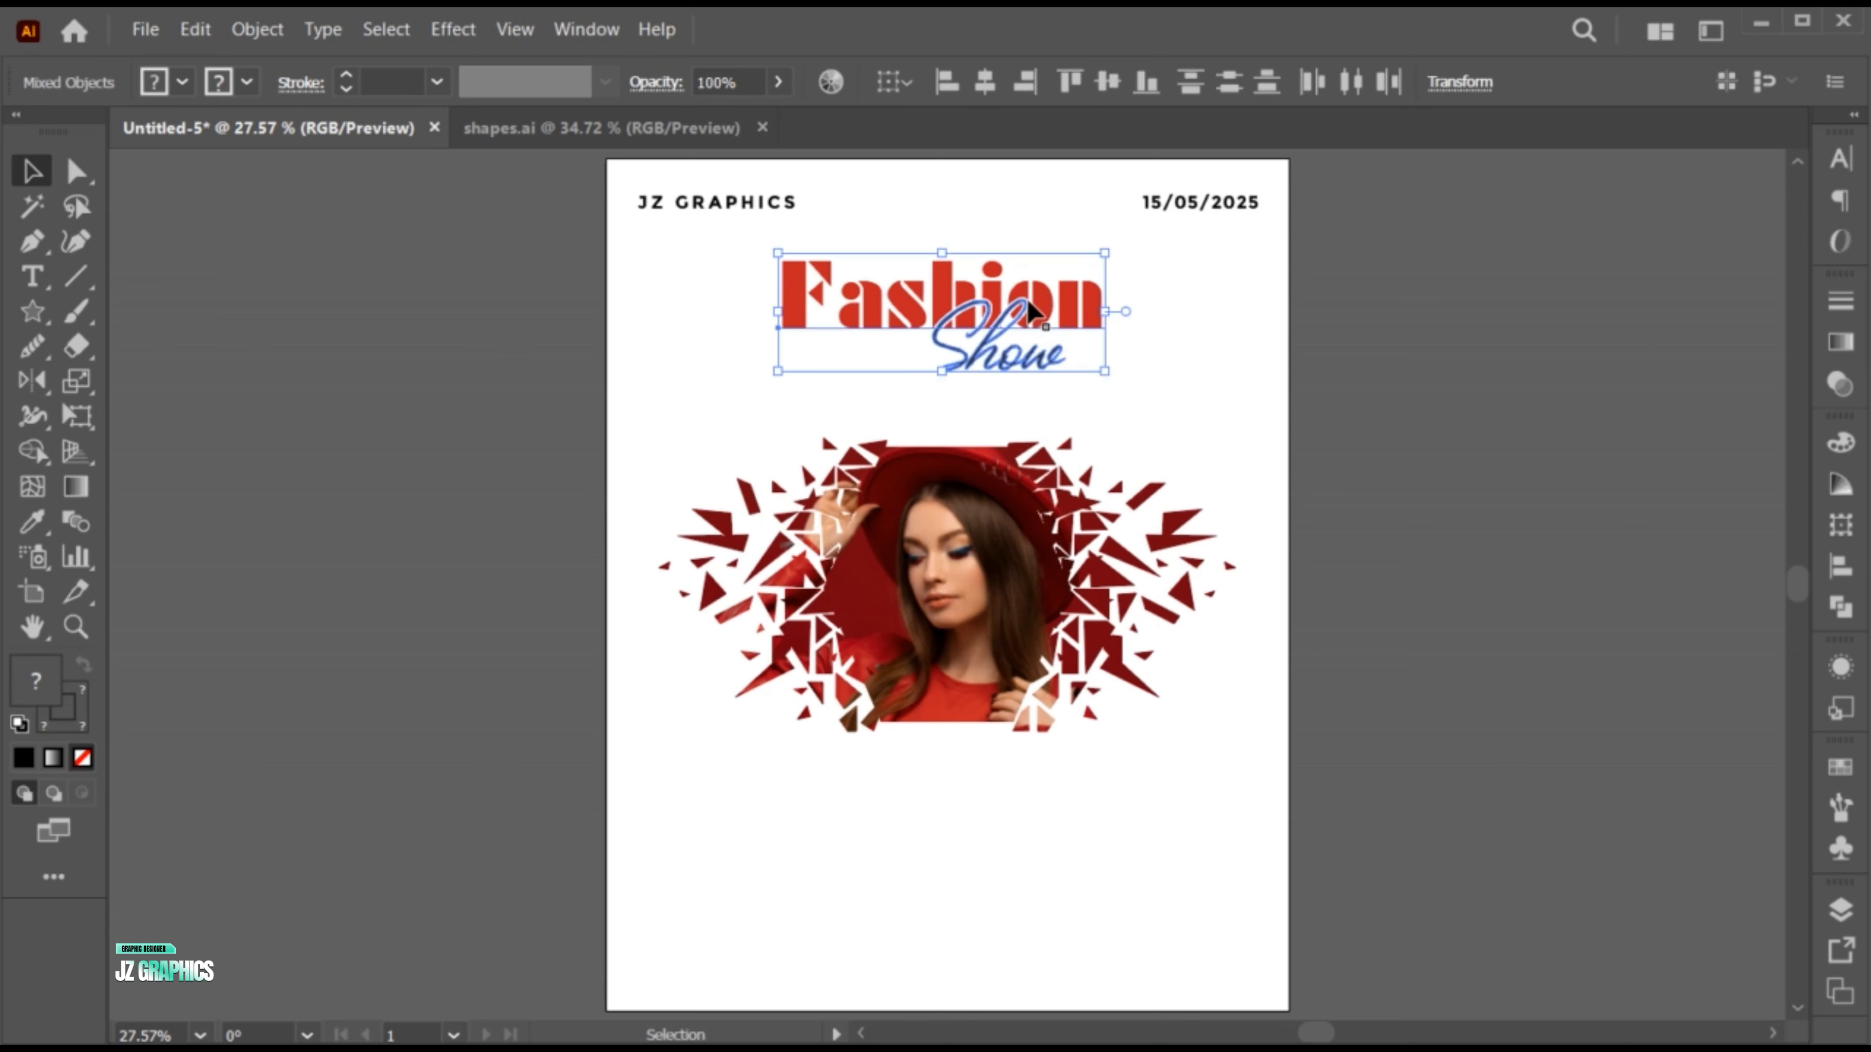
{"action": "left_click_drag", "start_coordinate": [1028, 291], "coordinate": [1035, 310]}
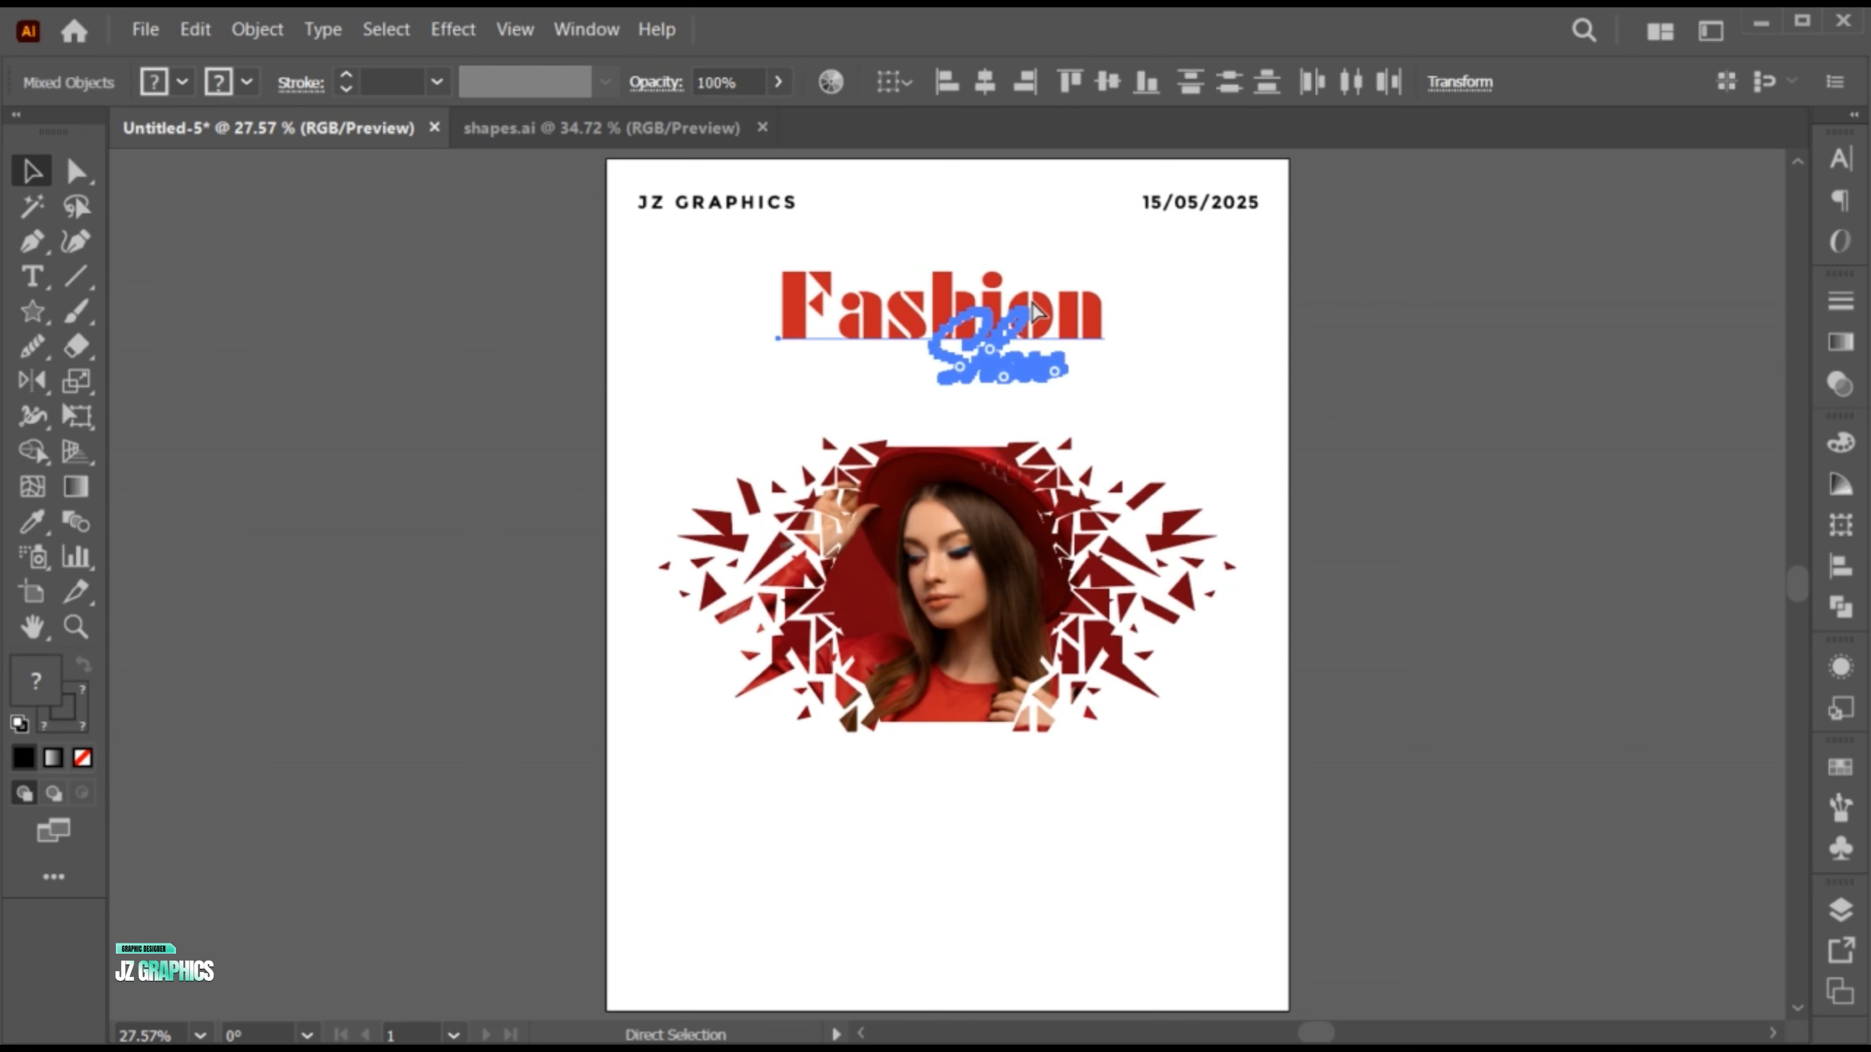
{"action": "key", "text": "ctrl+g"}
{"action": "left_click", "coordinate": [1260, 459]}
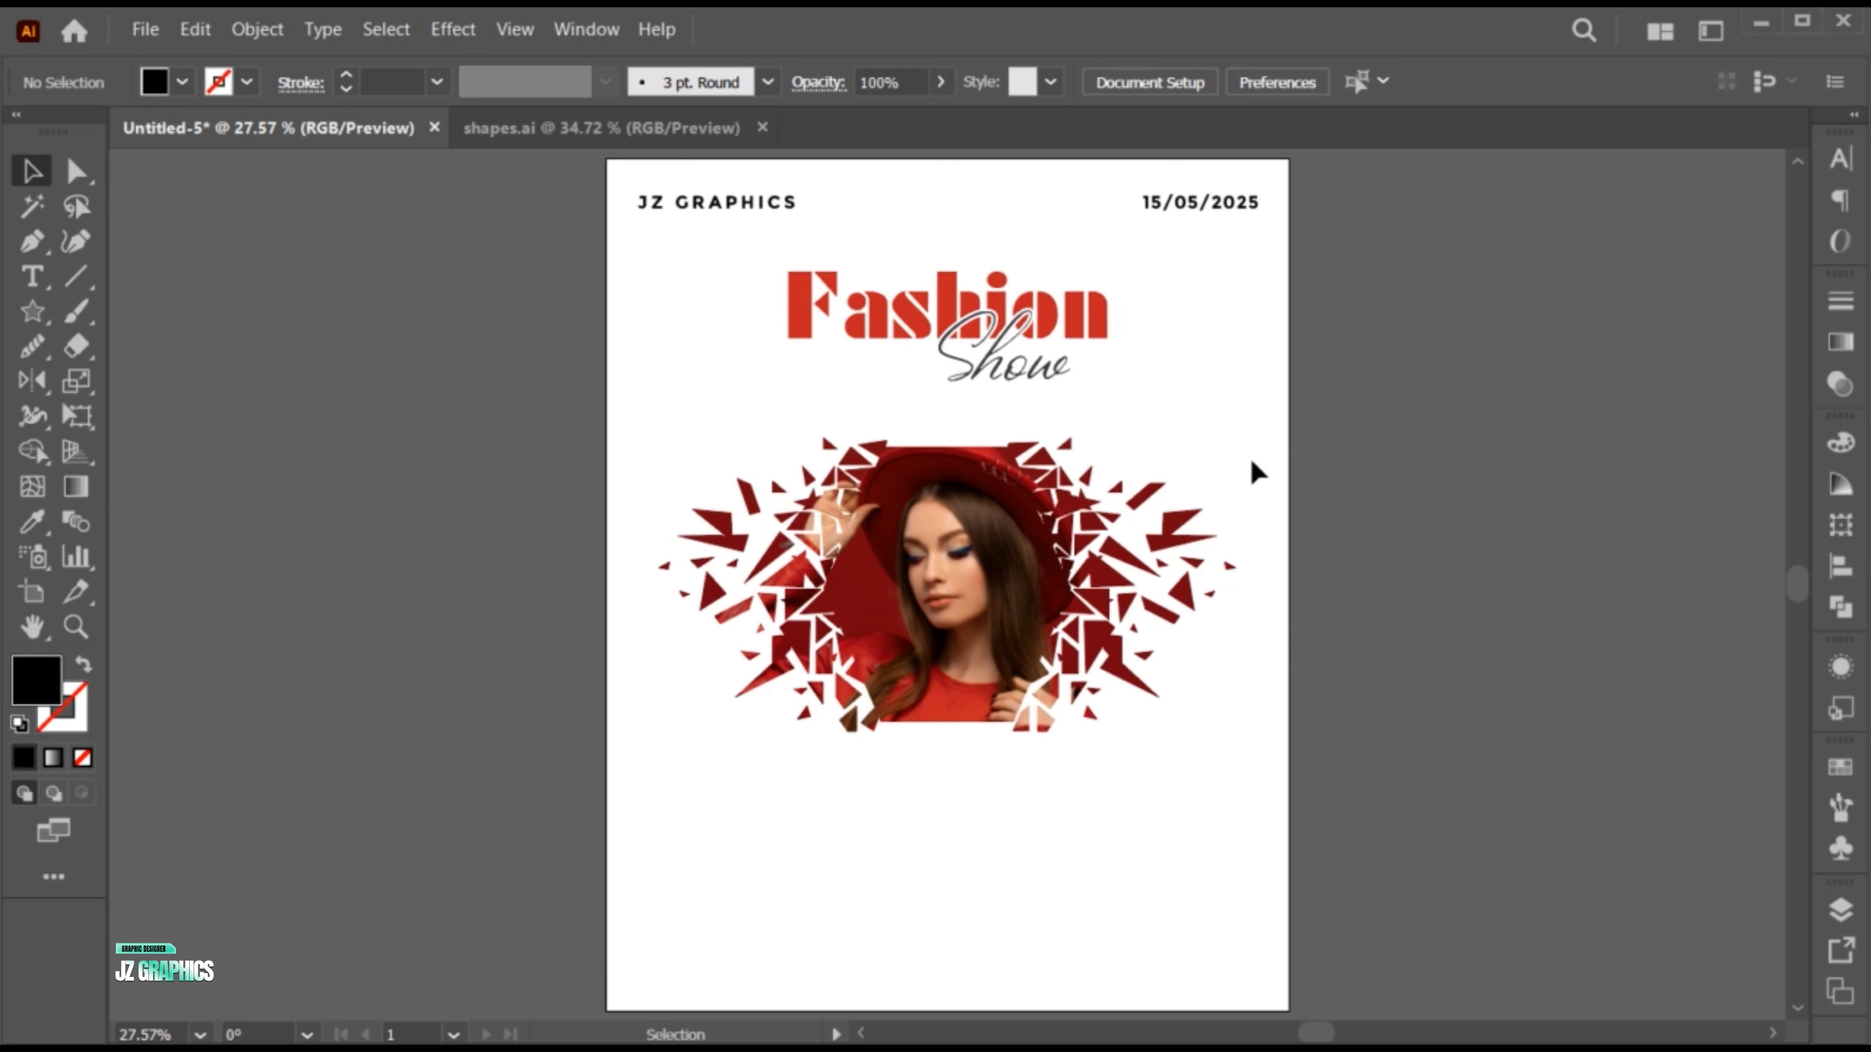
- Create a wide area text box with Lorem ipsum placeholder text below the photo and set its font size to 16 pt
{"action": "left_click", "coordinate": [32, 276]}
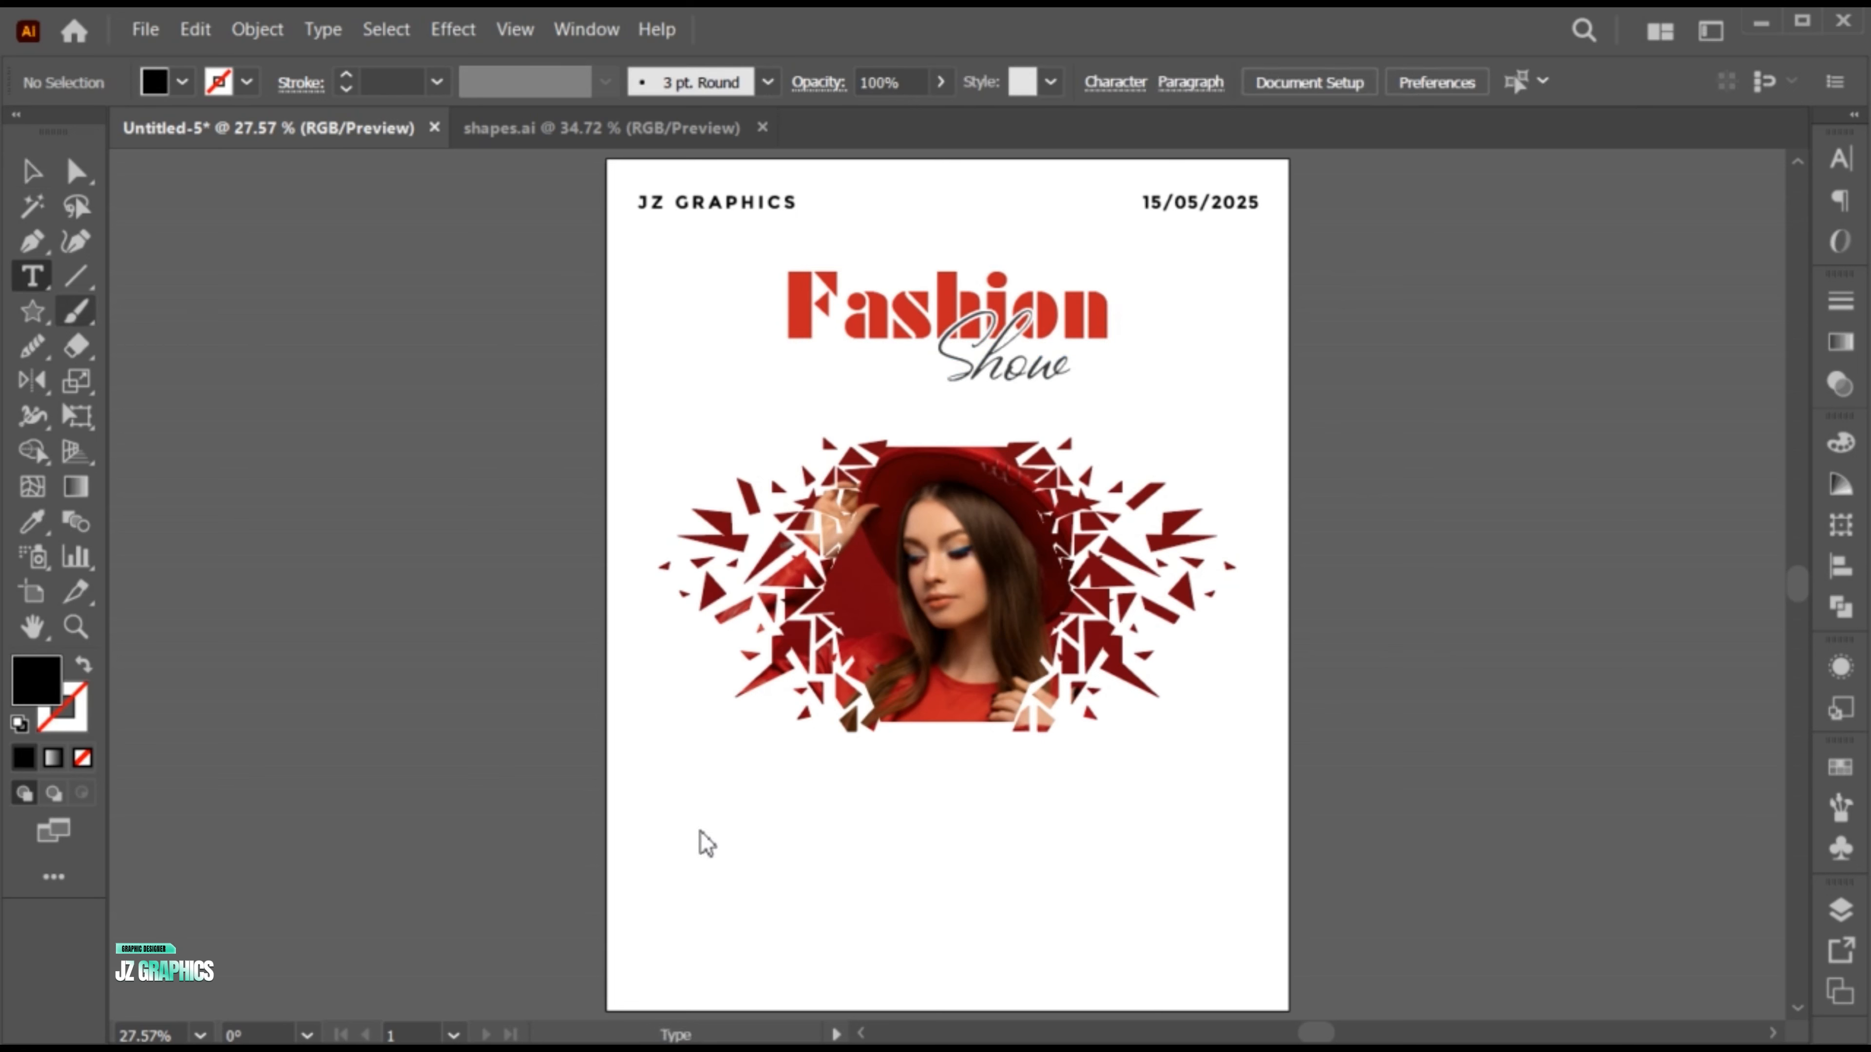
{"action": "left_click_drag", "start_coordinate": [698, 823], "coordinate": [1209, 957]}
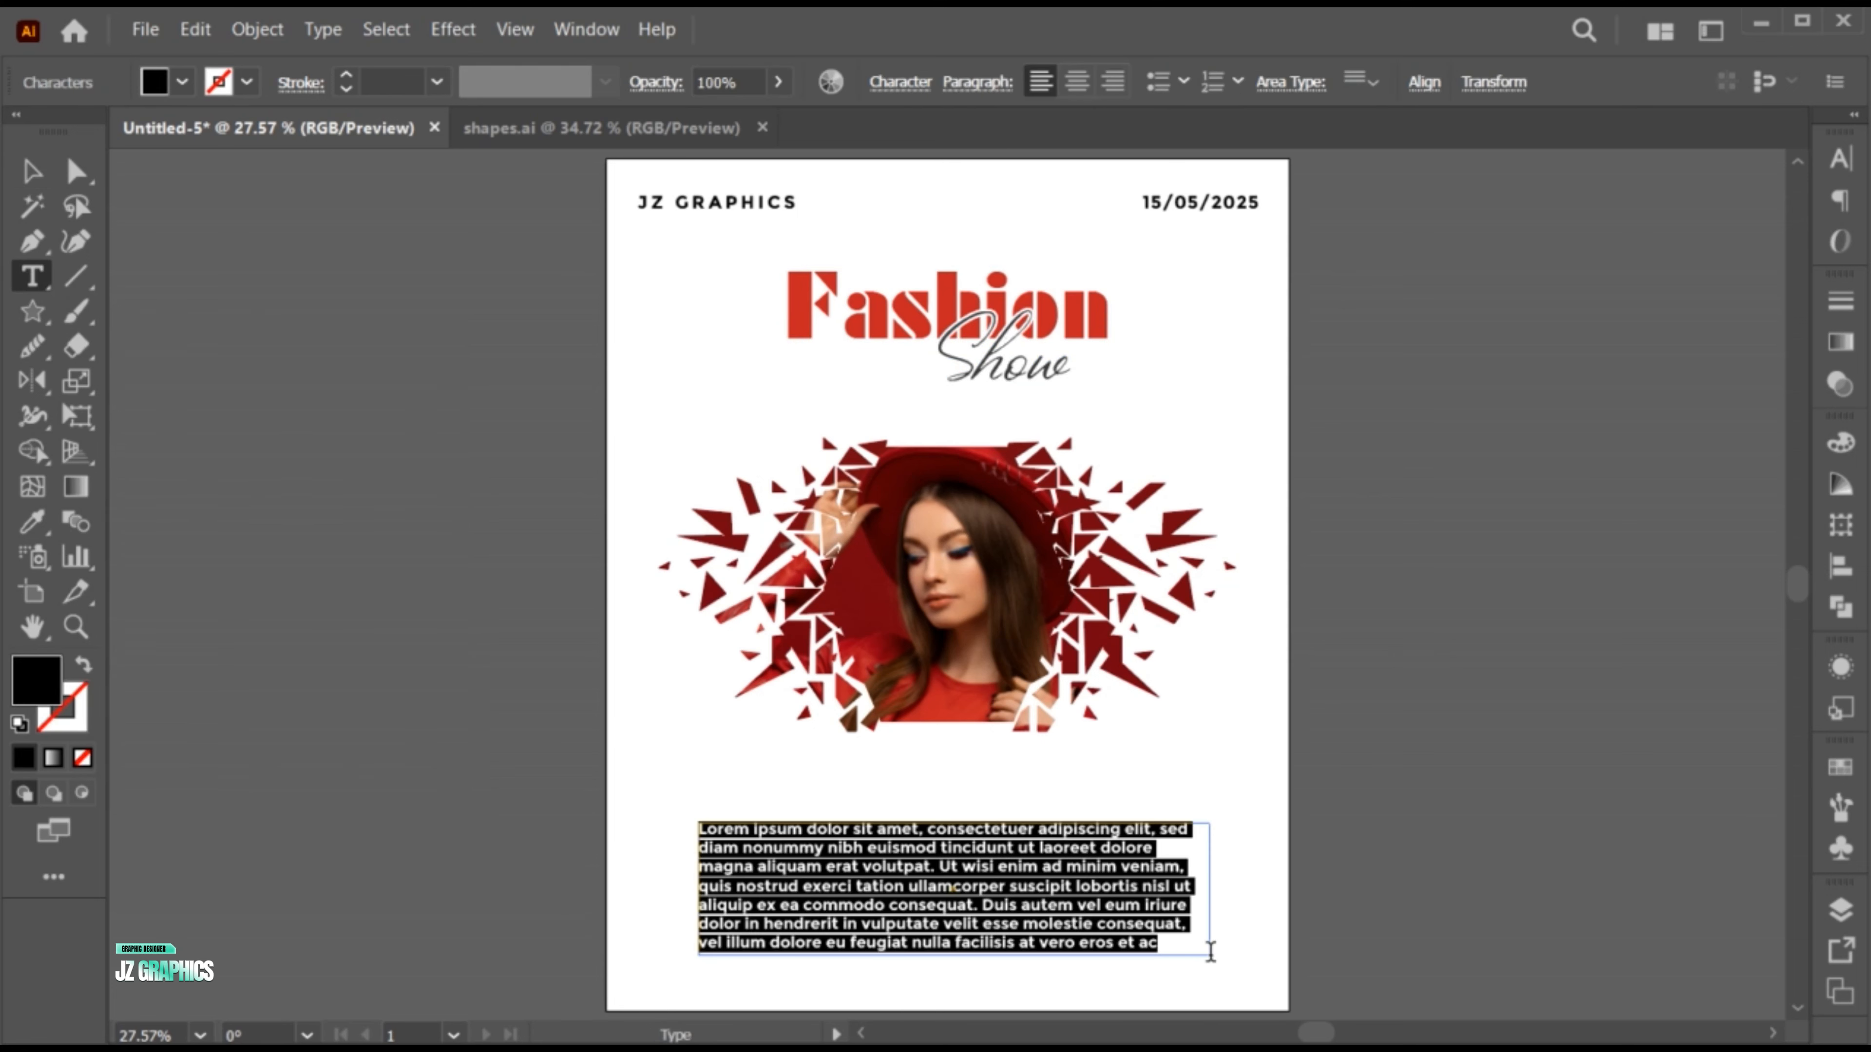
{"action": "left_click", "coordinate": [1840, 158]}
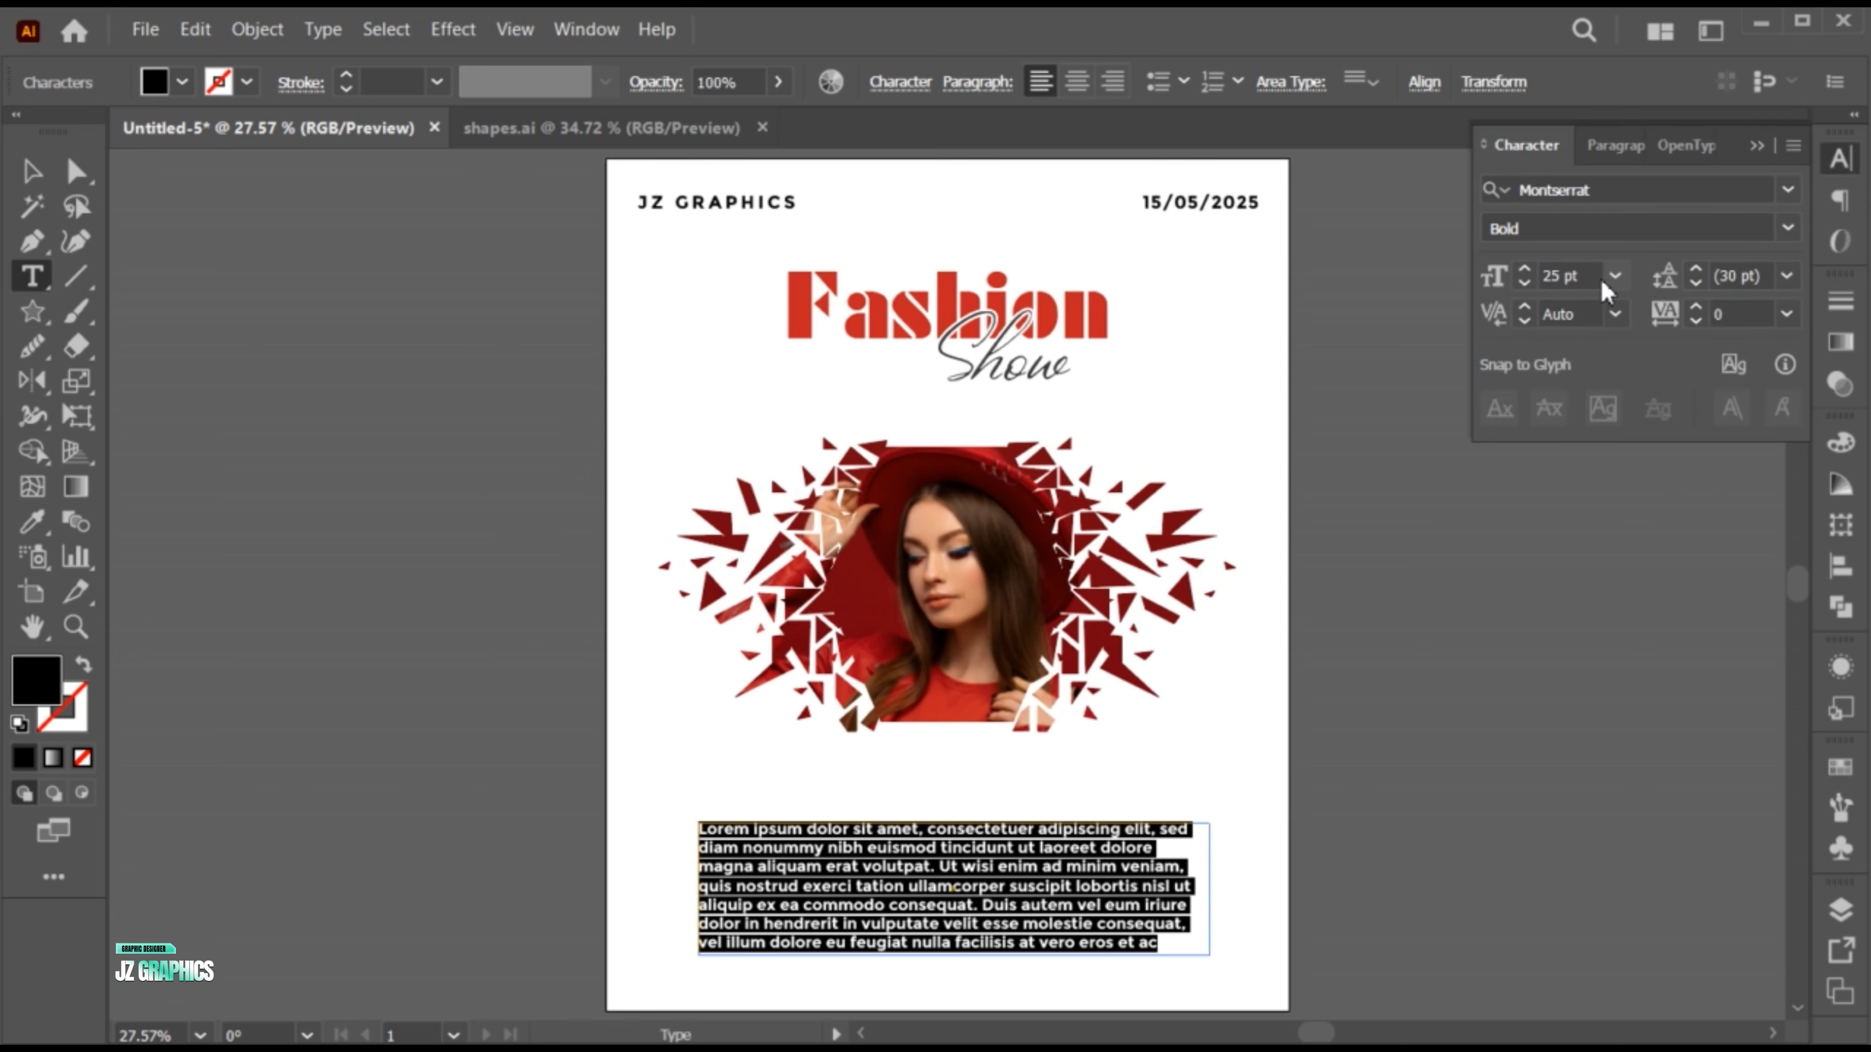
{"action": "left_click", "coordinate": [1525, 285]}
{"action": "left_click", "coordinate": [1524, 284]}
{"action": "left_click", "coordinate": [1524, 284]}
{"action": "left_click", "coordinate": [1524, 285]}
{"action": "left_click", "coordinate": [1524, 285]}
{"action": "left_click", "coordinate": [1524, 285]}
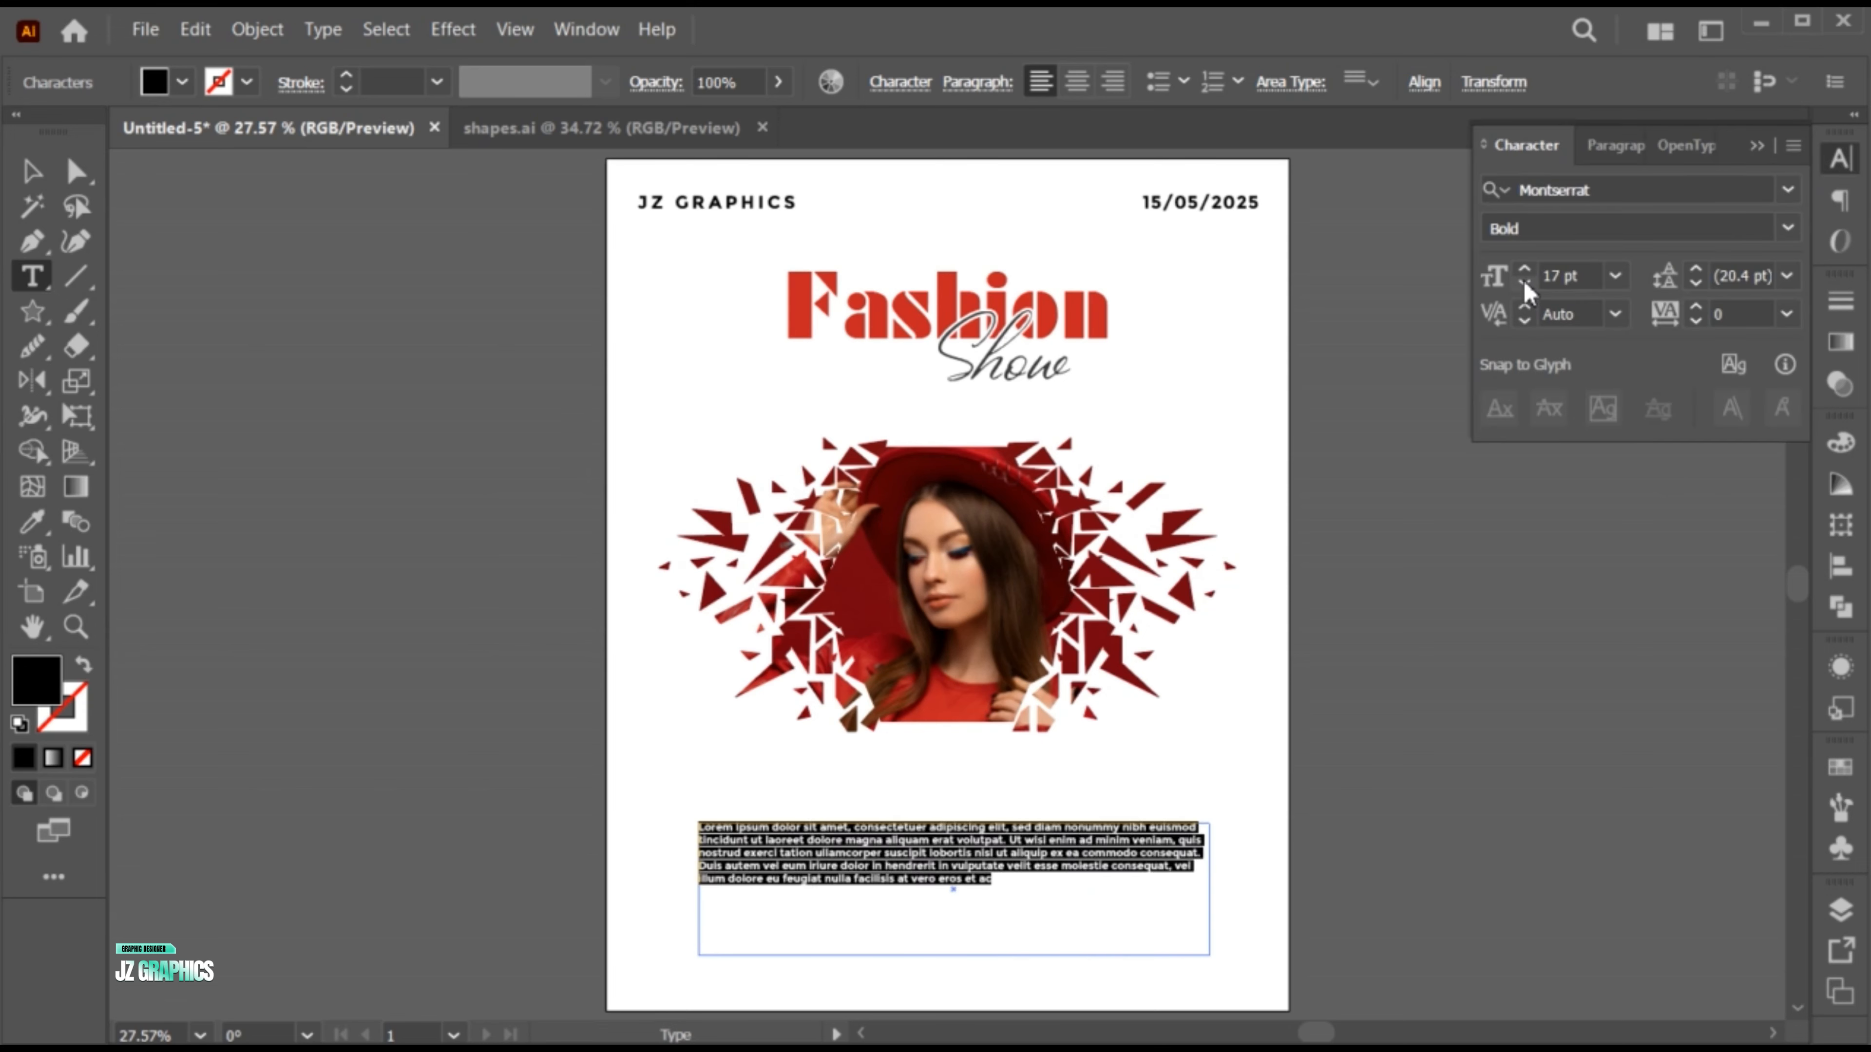
{"action": "left_click", "coordinate": [1524, 285]}
{"action": "left_click", "coordinate": [1524, 285]}
- Set the tracking of the Lorem ipsum paragraph to 18
{"action": "left_click", "coordinate": [1787, 314]}
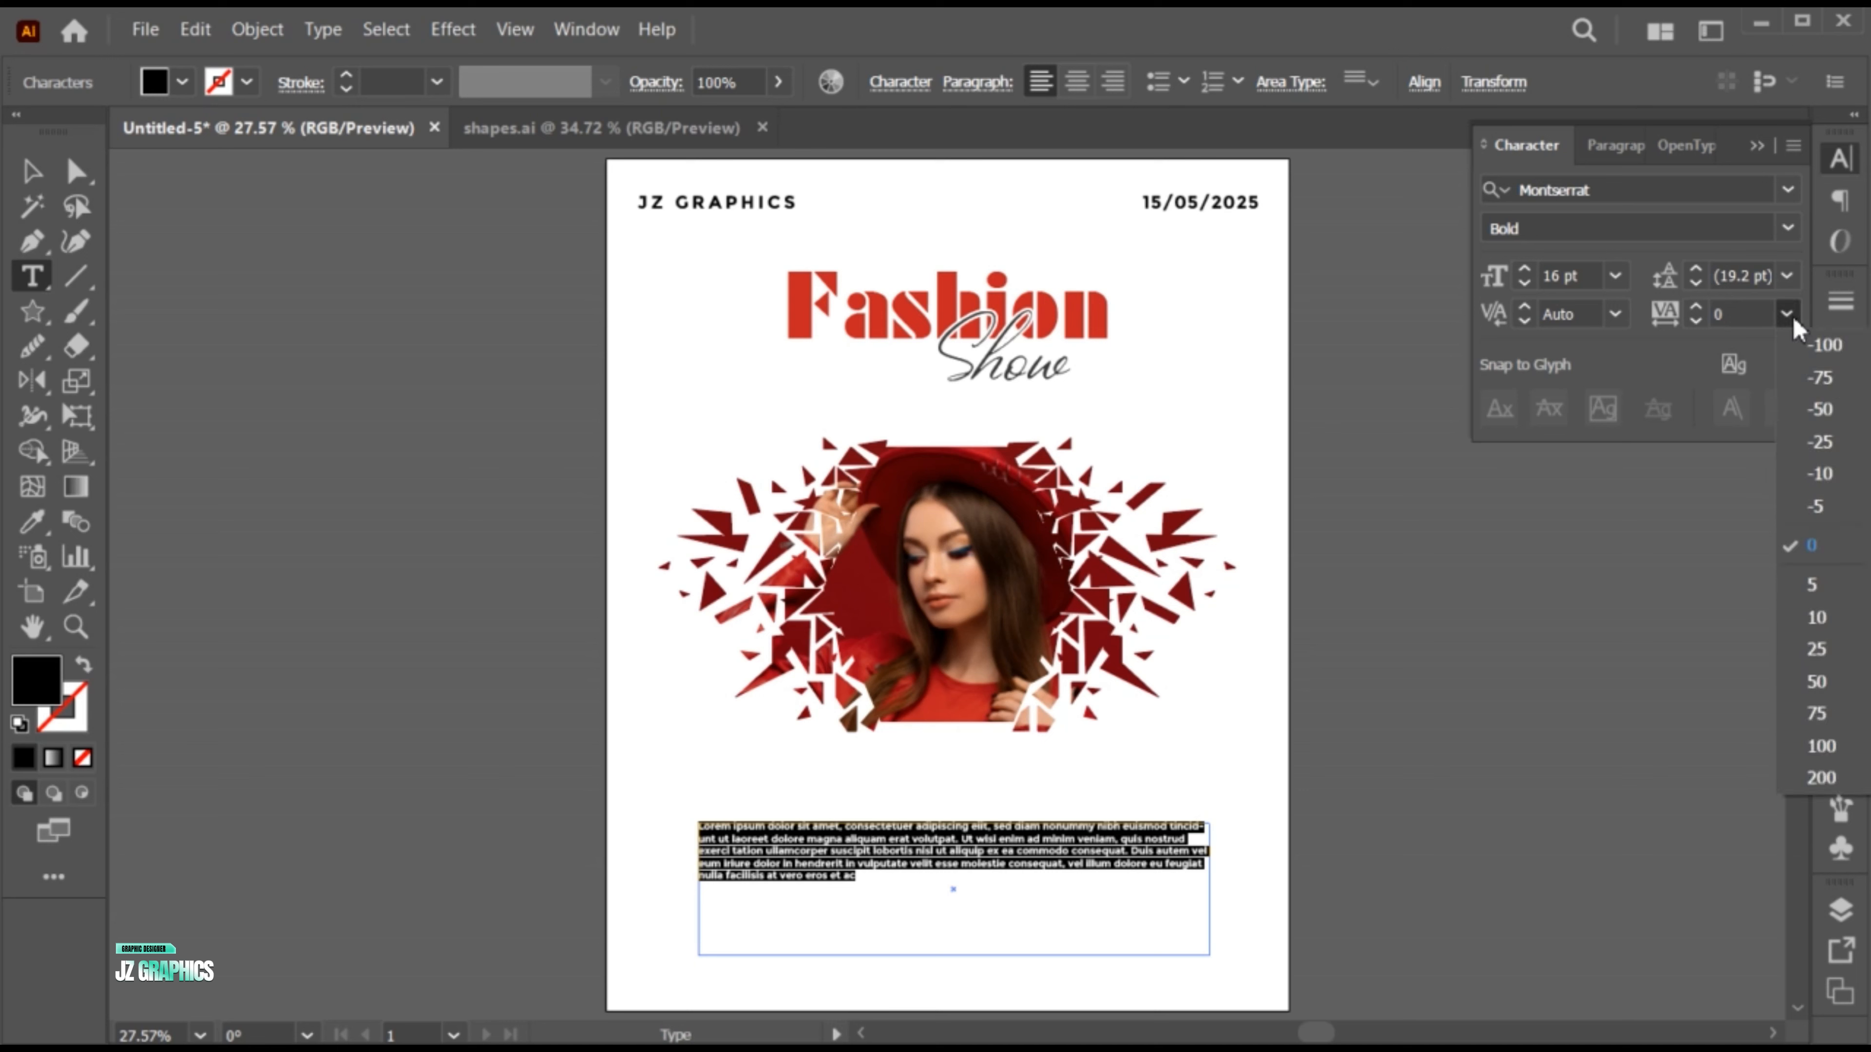
{"action": "left_click", "coordinate": [1808, 626]}
{"action": "left_click", "coordinate": [1747, 310]}
{"action": "key", "text": "Up"}
{"action": "key", "text": "Up"}
{"action": "key", "text": "Up"}
{"action": "key", "text": "Up"}
{"action": "key", "text": "Up"}
{"action": "key", "text": "Up"}
{"action": "key", "text": "Up"}
{"action": "key", "text": "Up"}
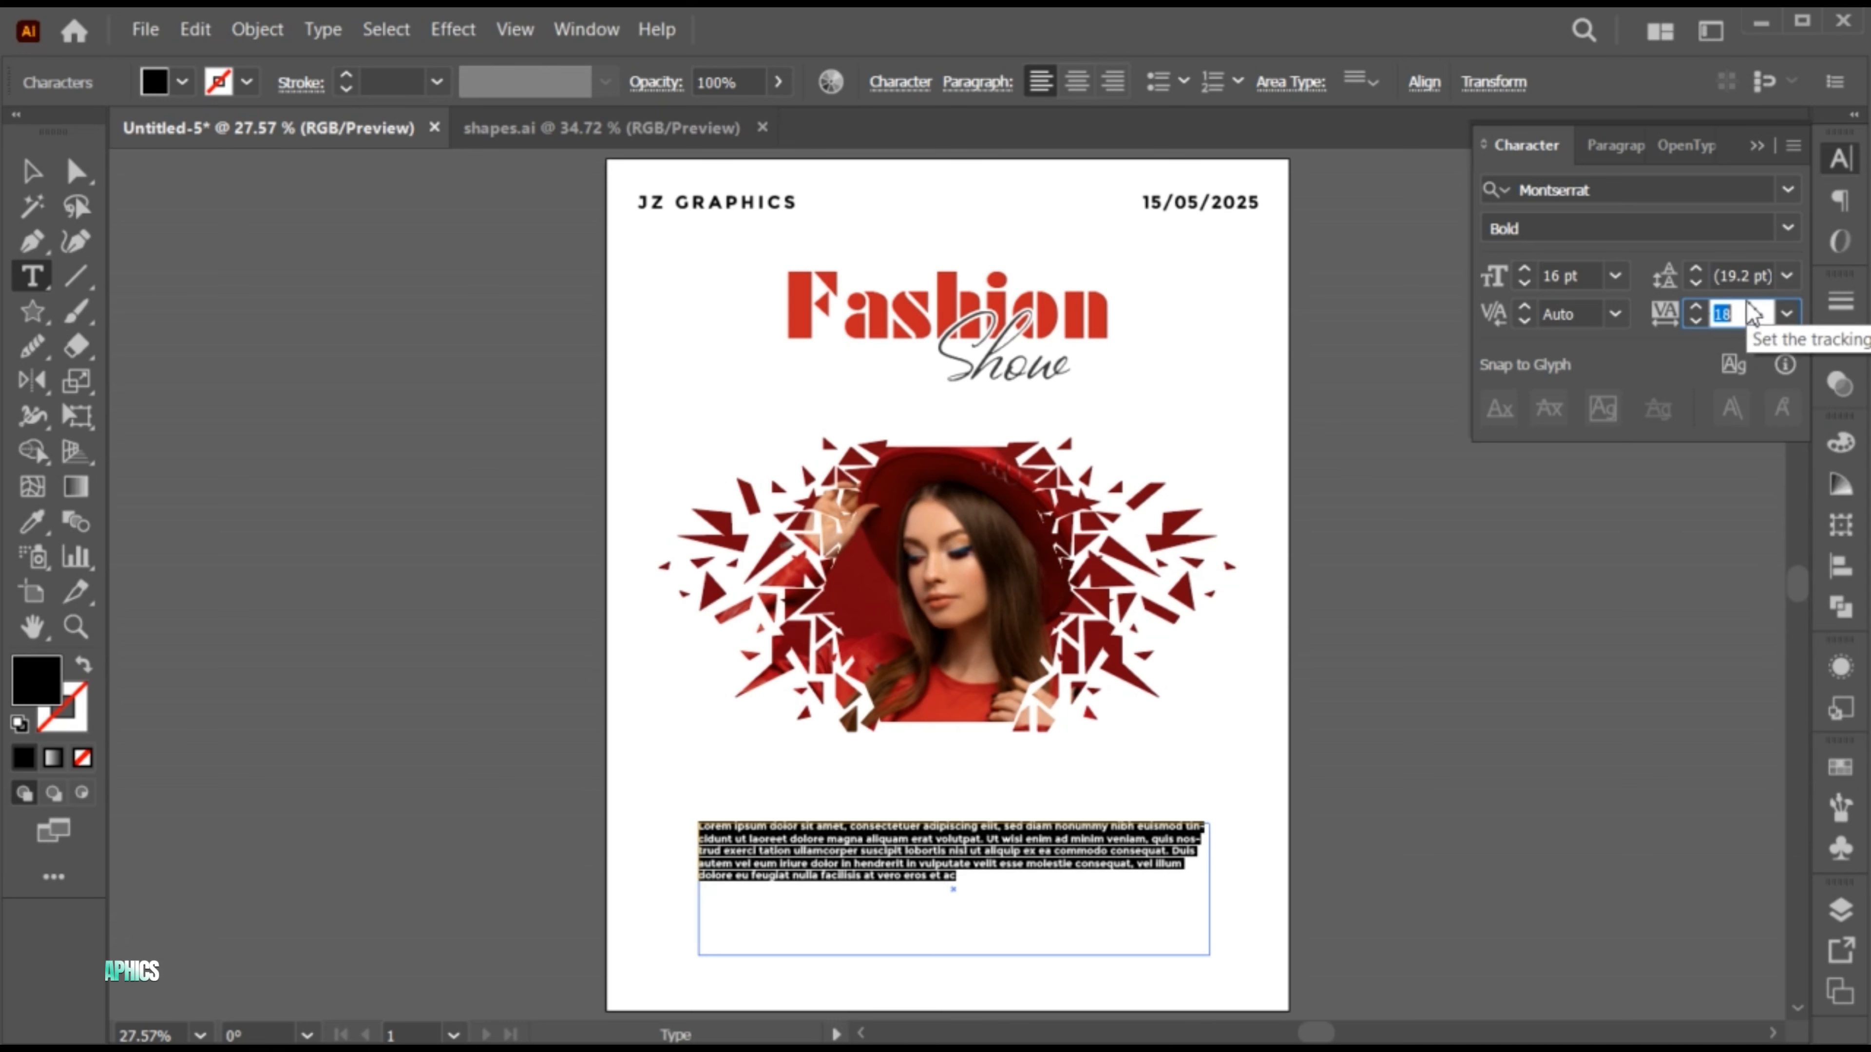
{"action": "key", "text": "Return"}
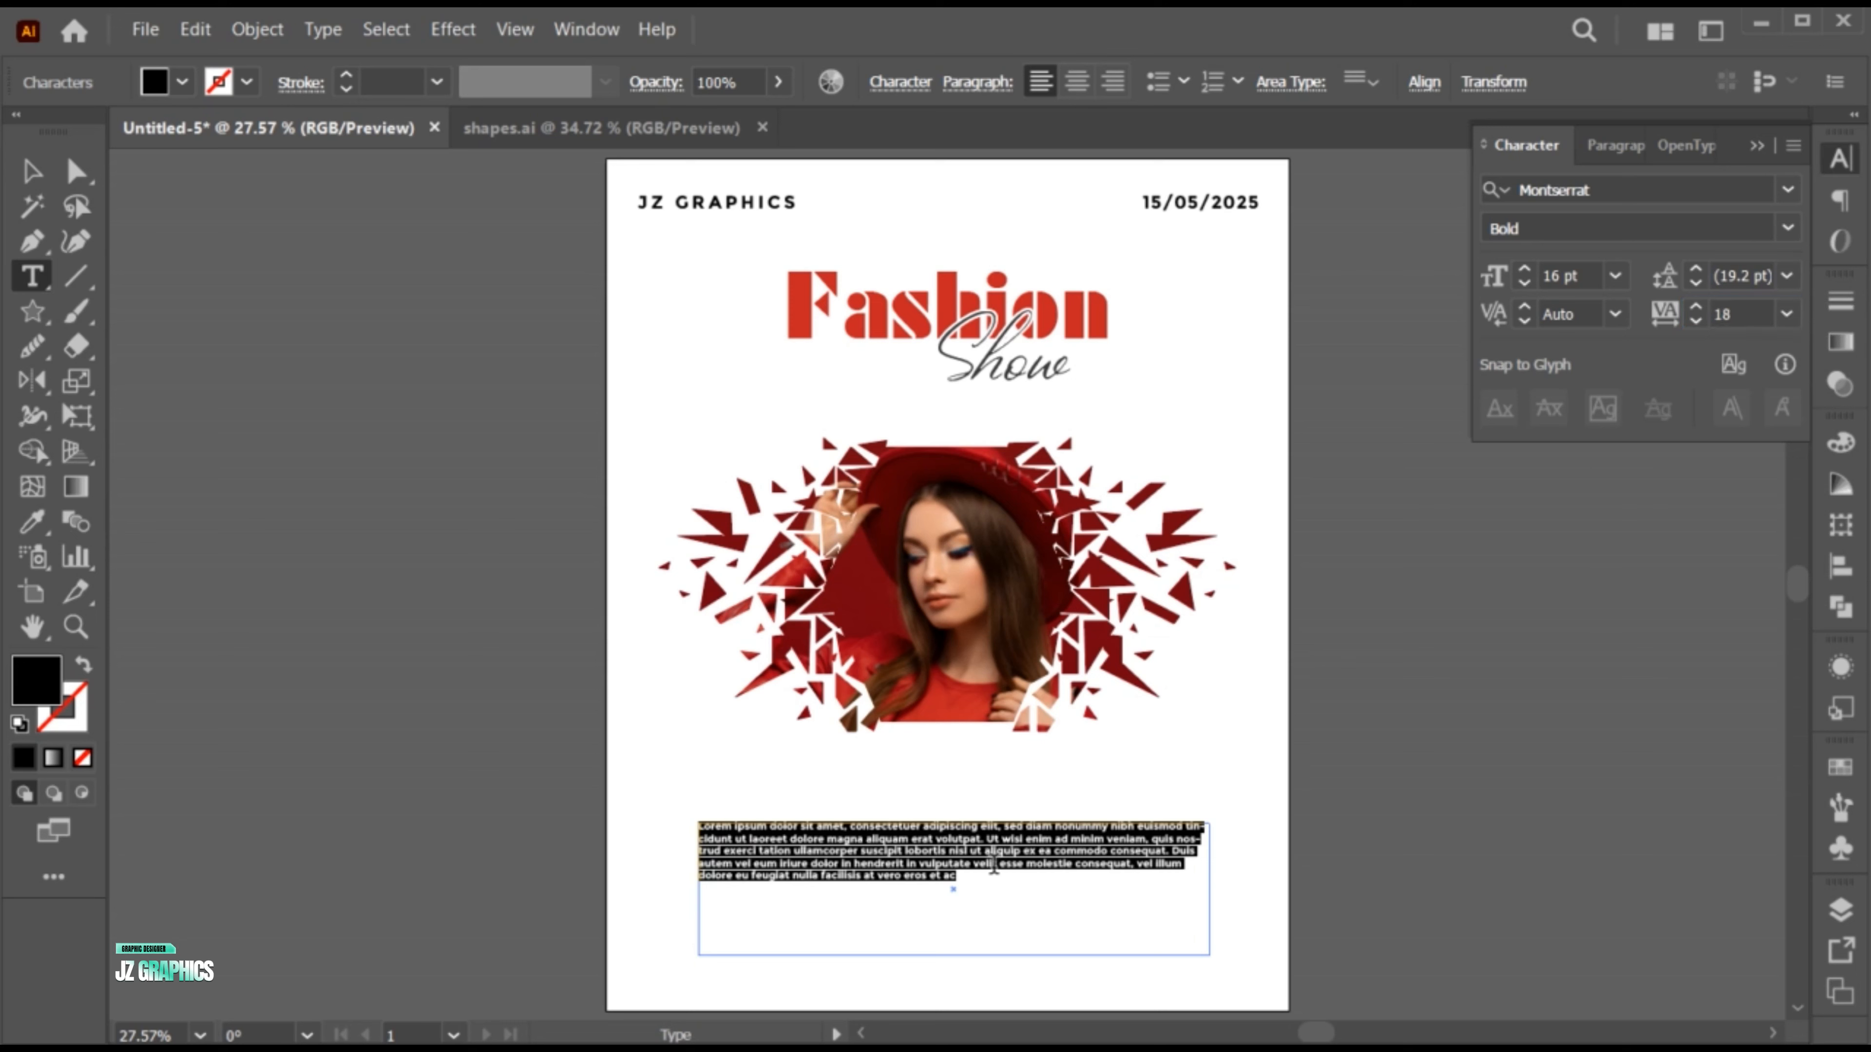
- Centre-align the Lorem ipsum paragraph and change its fill colour from black to dark grey
{"action": "key", "text": "Escape"}
{"action": "left_click", "coordinate": [1076, 81]}
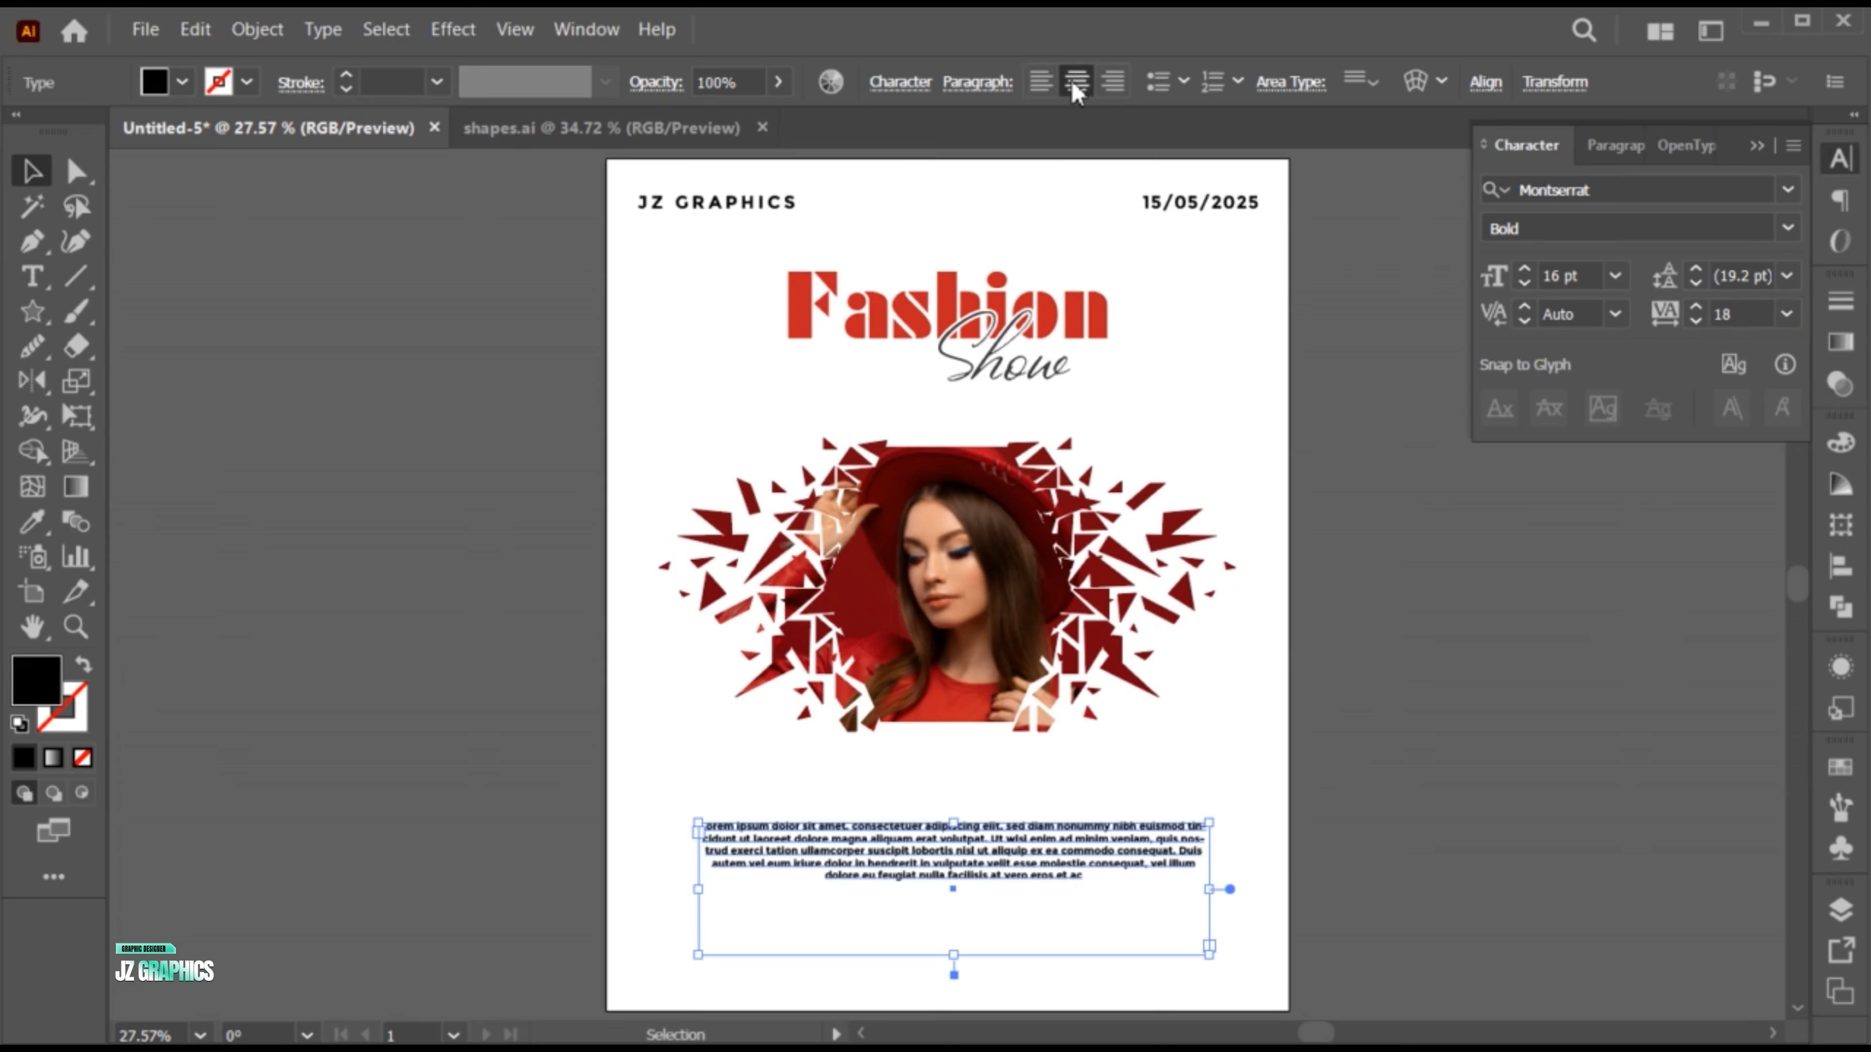
{"action": "double_click", "coordinate": [38, 682]}
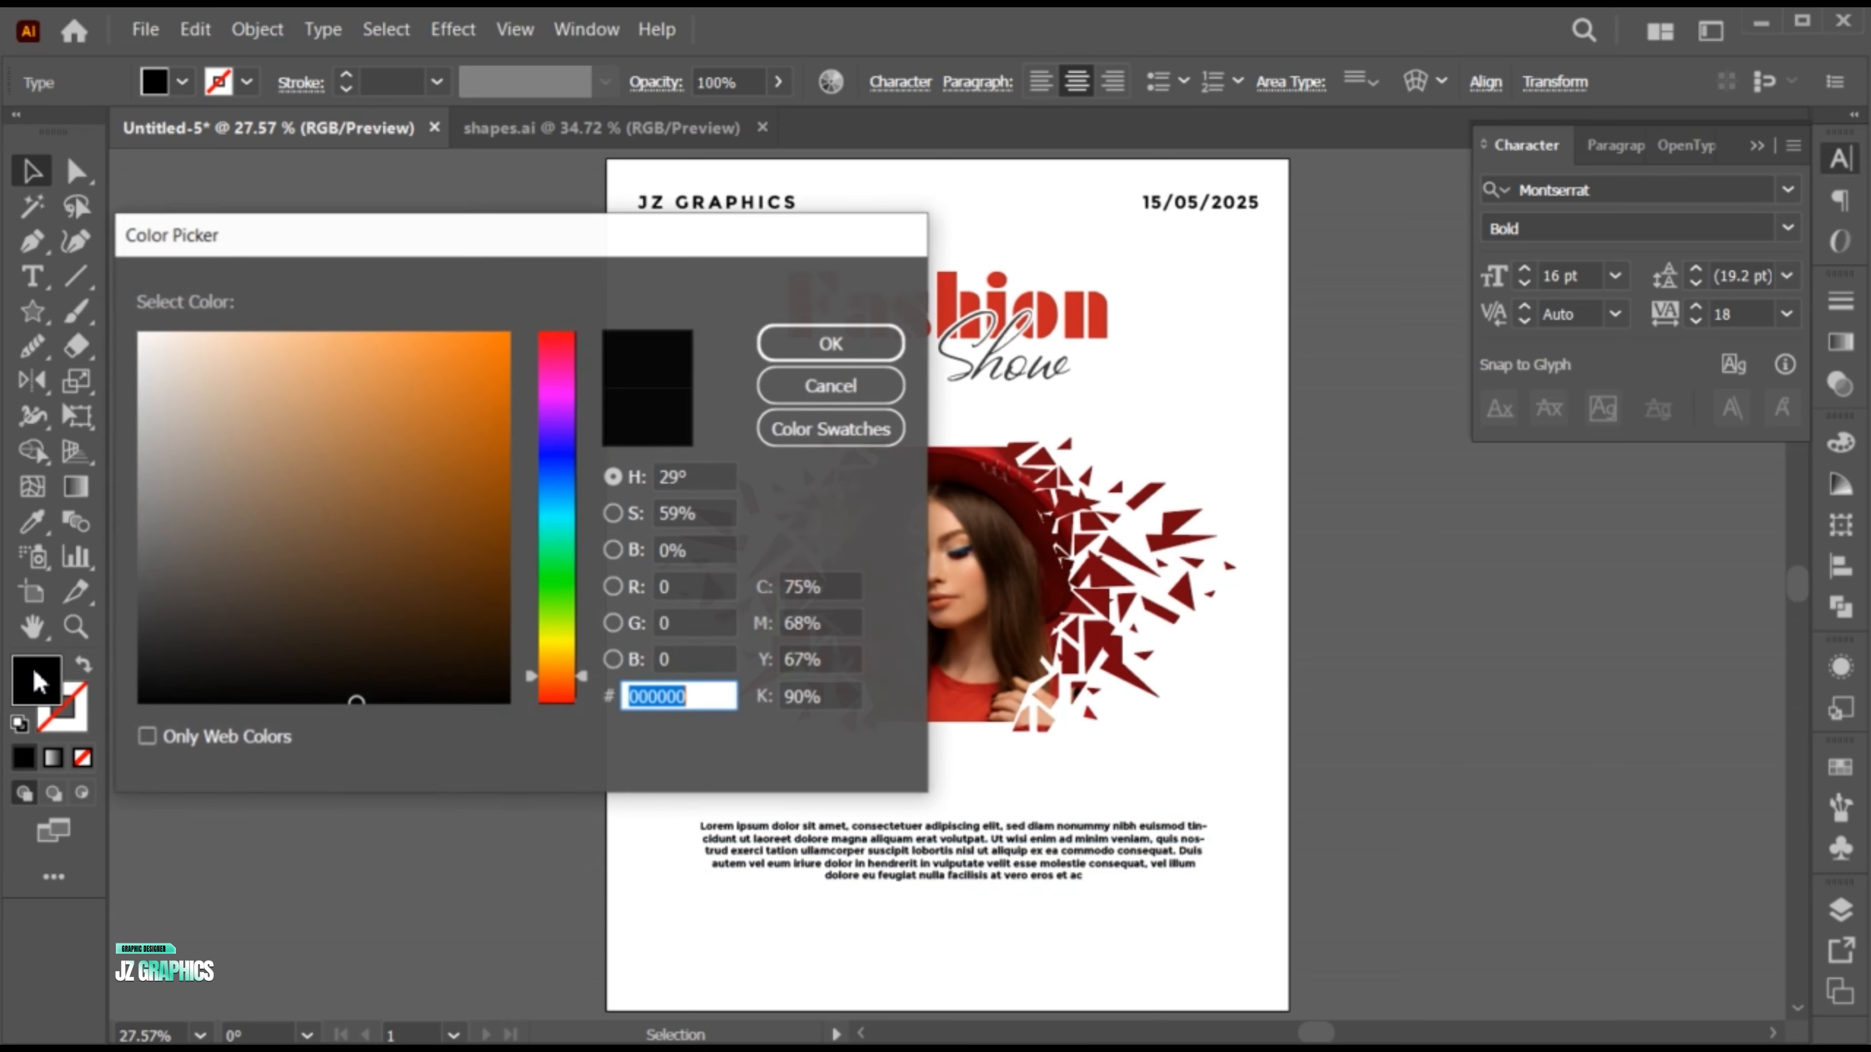
{"action": "mouse_move", "coordinate": [149, 594]}
{"action": "left_mouse_down"}
{"action": "mouse_move", "coordinate": [146, 618]}
{"action": "mouse_move", "coordinate": [143, 591]}
{"action": "left_mouse_up"}
{"action": "left_click", "coordinate": [856, 345]}
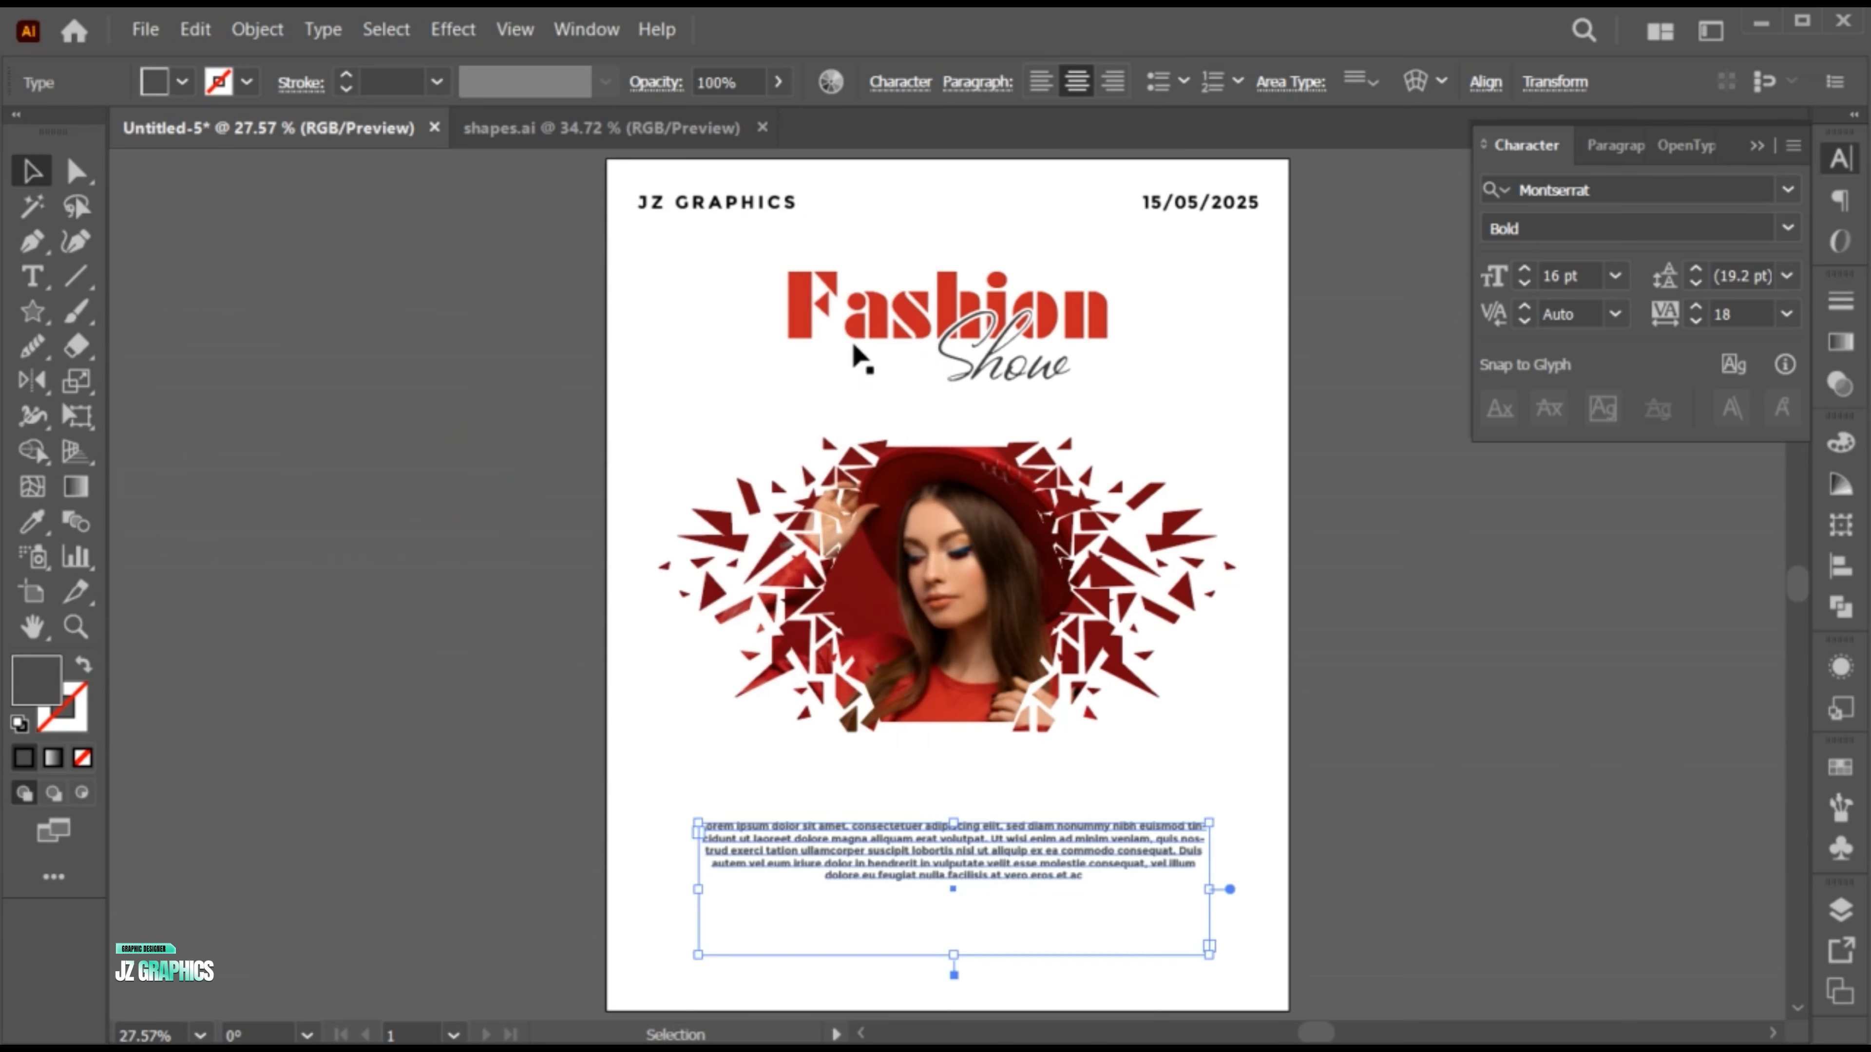
- Change the Lorem ipsum paragraph's Montserrat style to a lighter weight than Bold
{"action": "left_click", "coordinate": [1785, 230]}
{"action": "left_click", "coordinate": [1677, 325]}
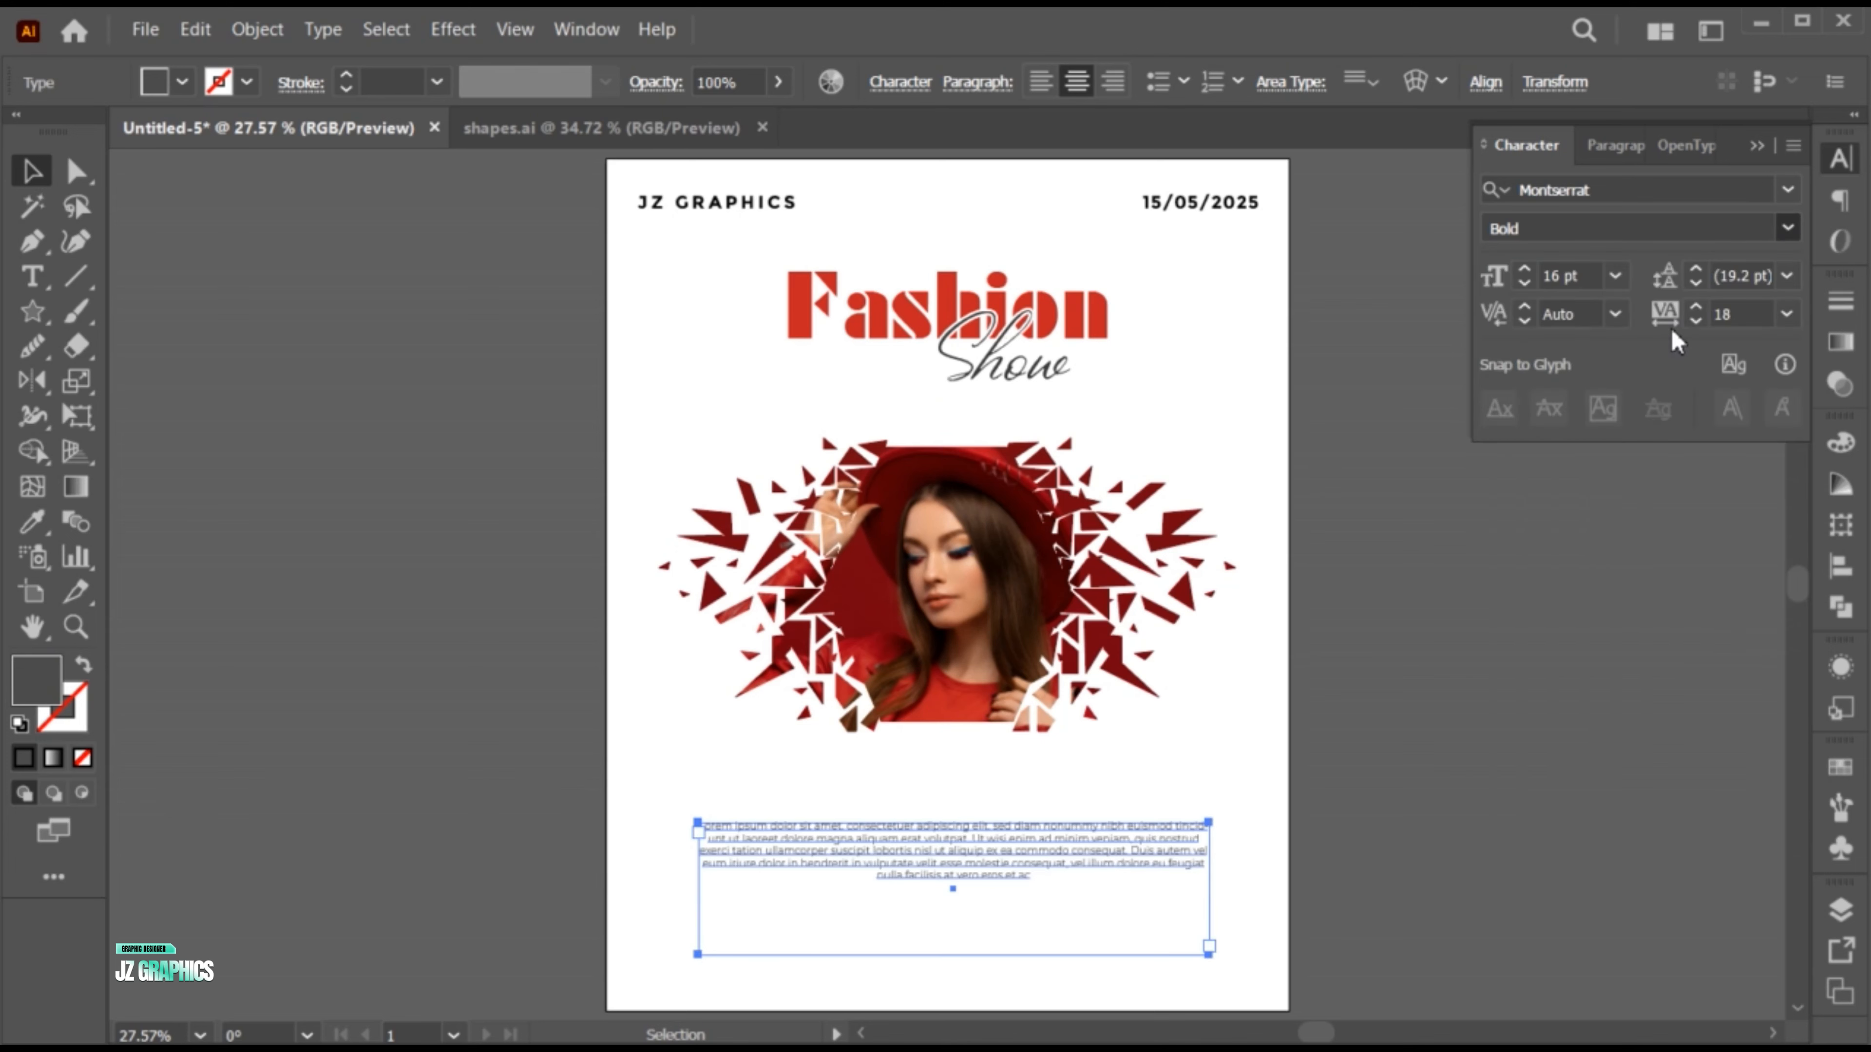
{"action": "left_click", "coordinate": [1754, 145]}
- Narrow the paragraph's text box from both sides and reduce its height to fit the text more closely
{"action": "left_click_drag", "start_coordinate": [1209, 890], "coordinate": [1135, 892]}
{"action": "left_click_drag", "start_coordinate": [699, 890], "coordinate": [729, 890]}
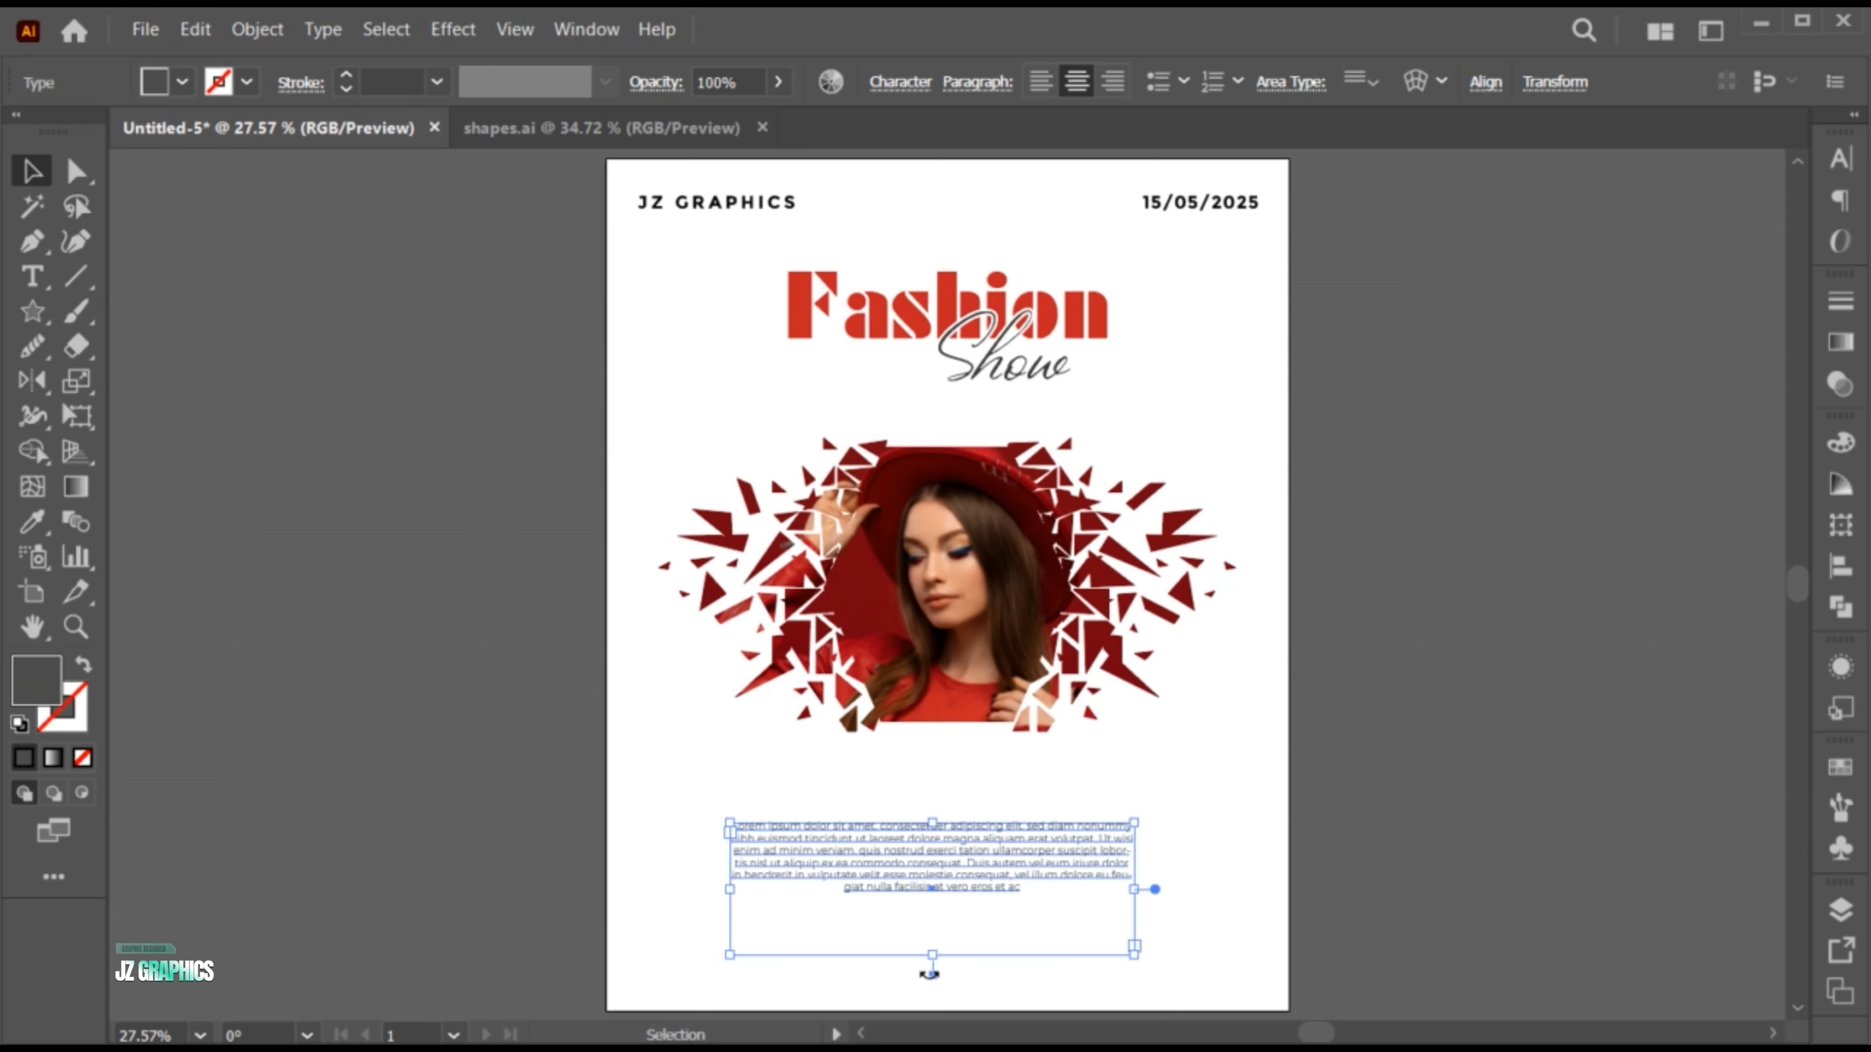
{"action": "left_click_drag", "start_coordinate": [932, 955], "coordinate": [932, 912]}
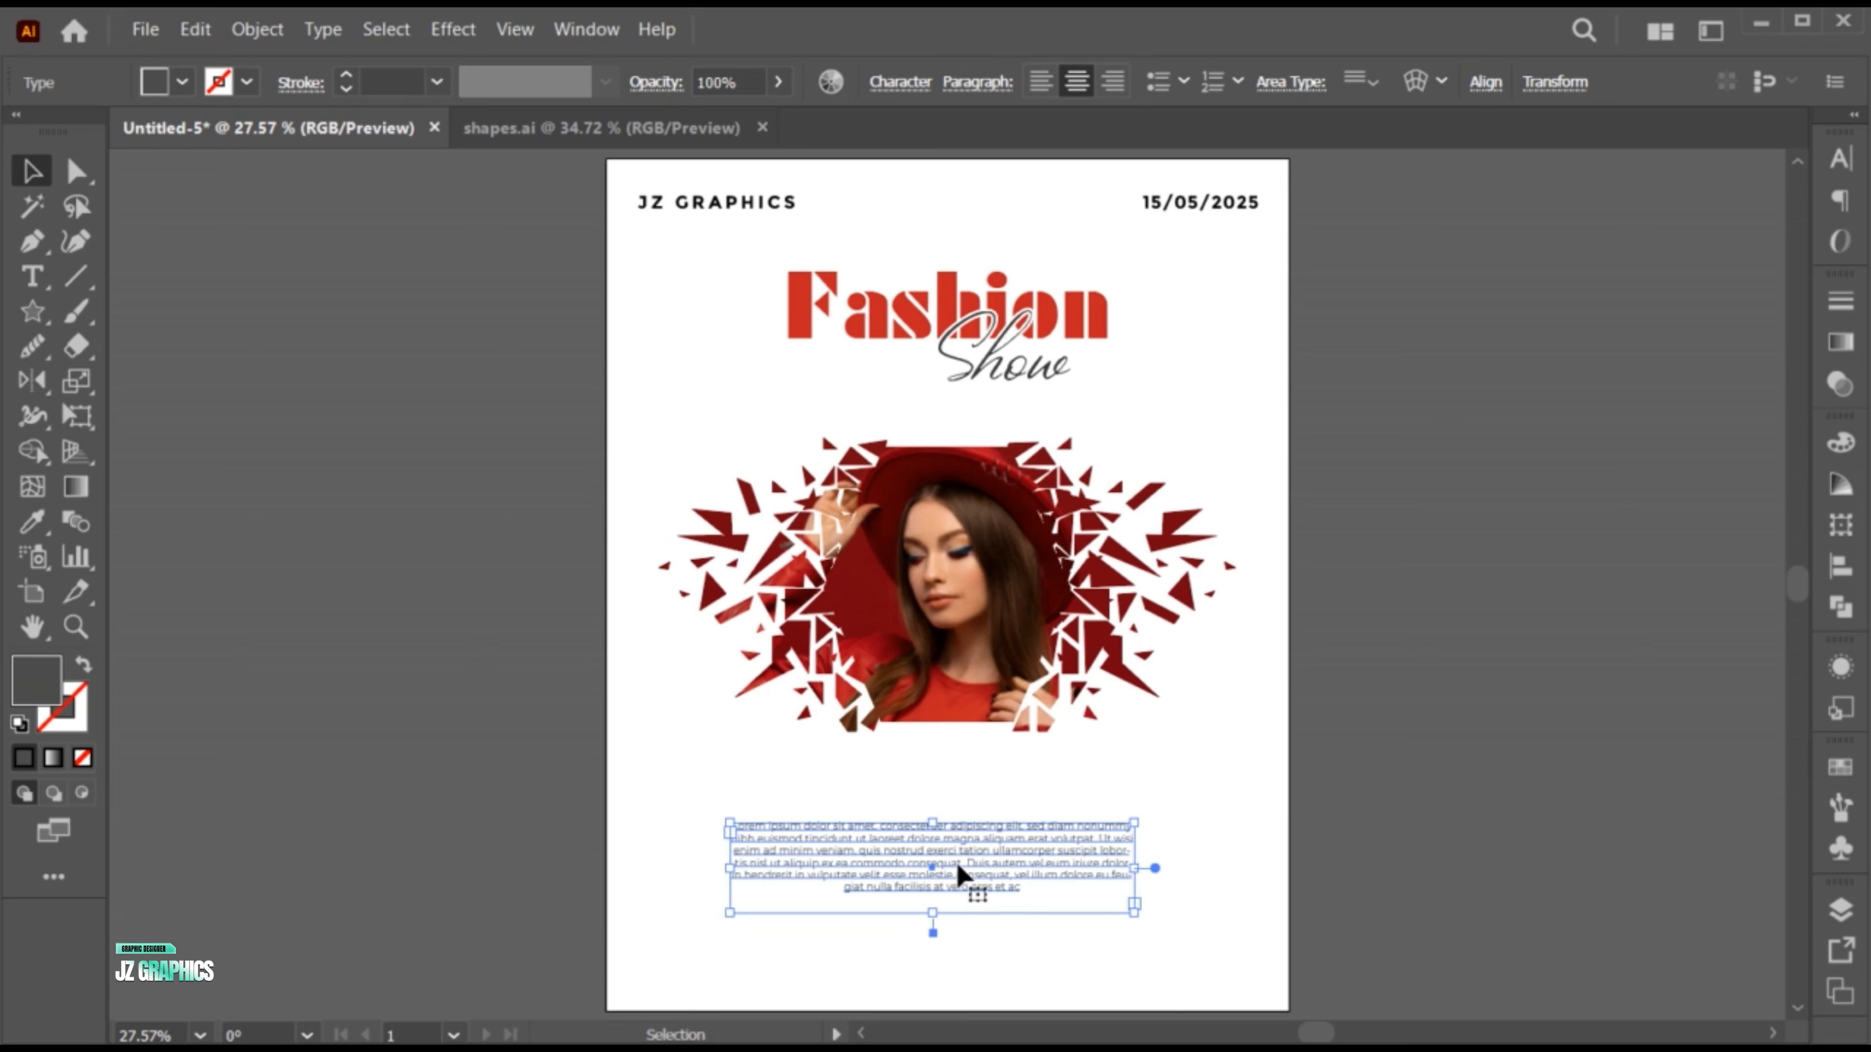
- Centre the paragraph's text box horizontally on the artboard and move it slightly lower
{"action": "left_click", "coordinate": [1485, 82]}
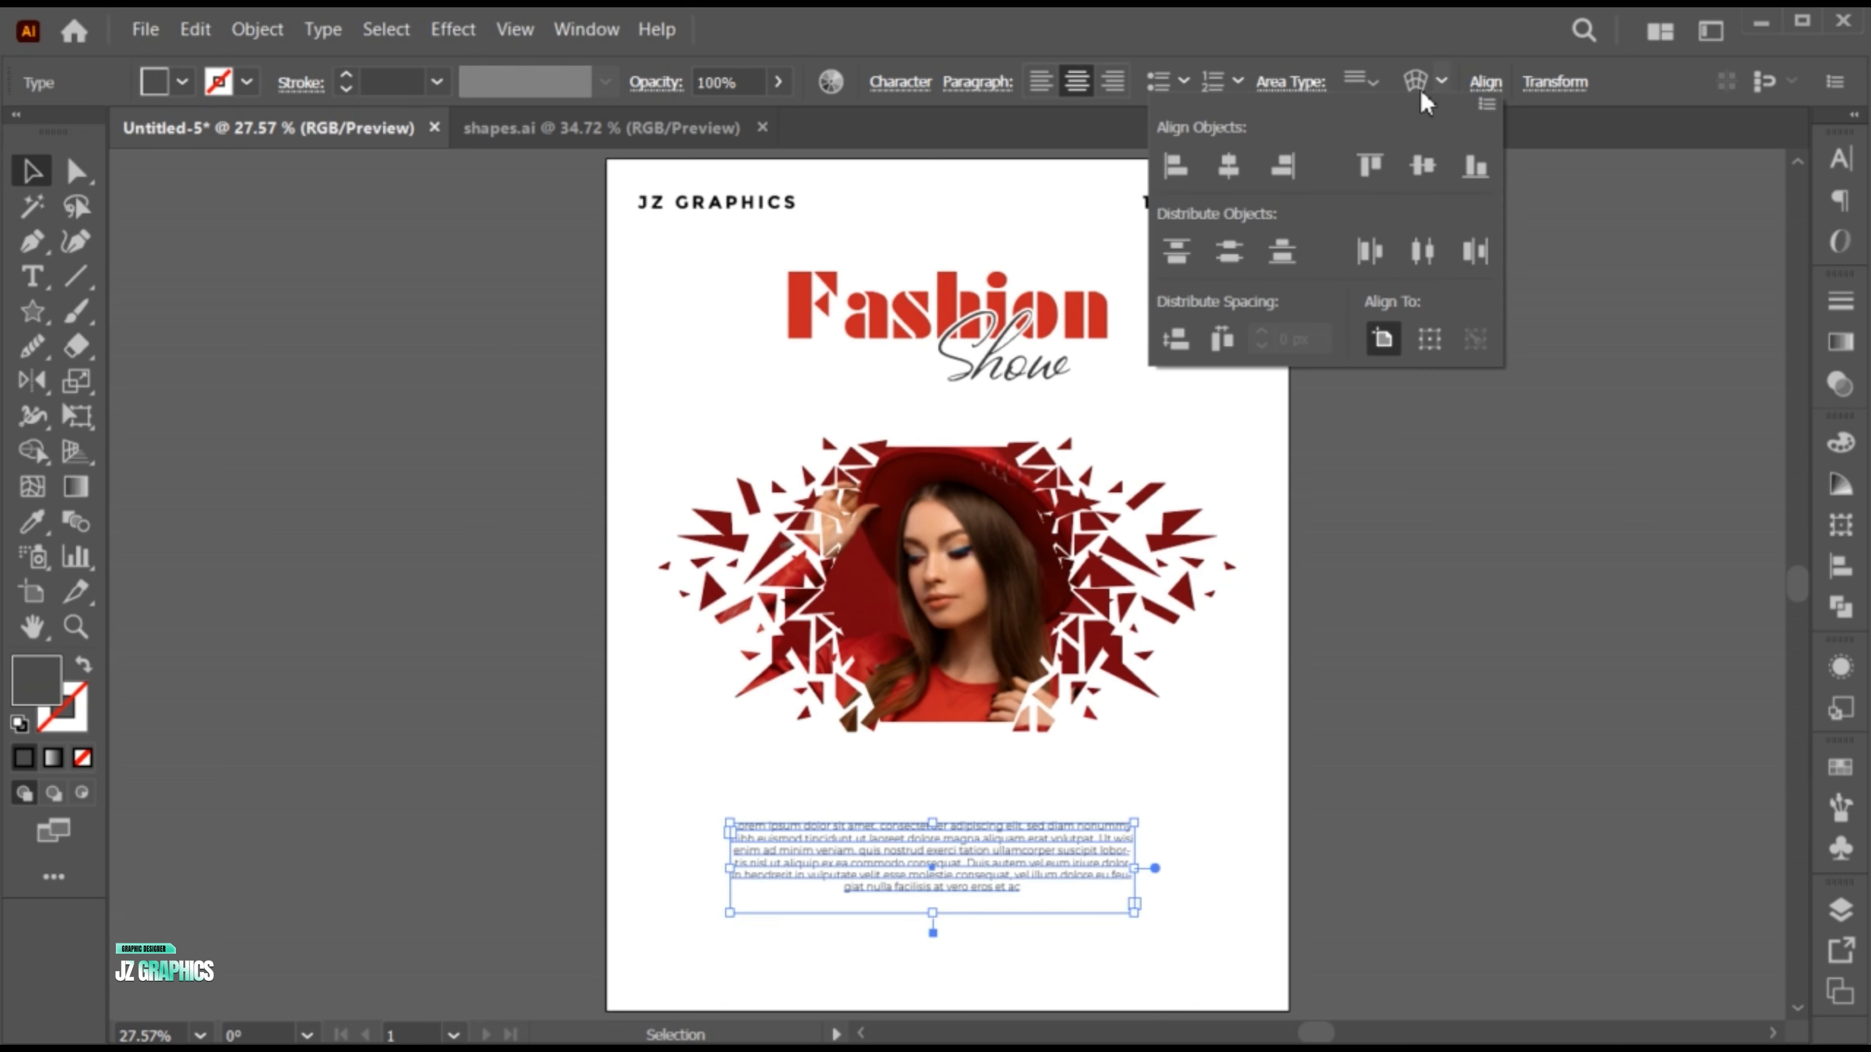
{"action": "left_click", "coordinate": [1228, 165]}
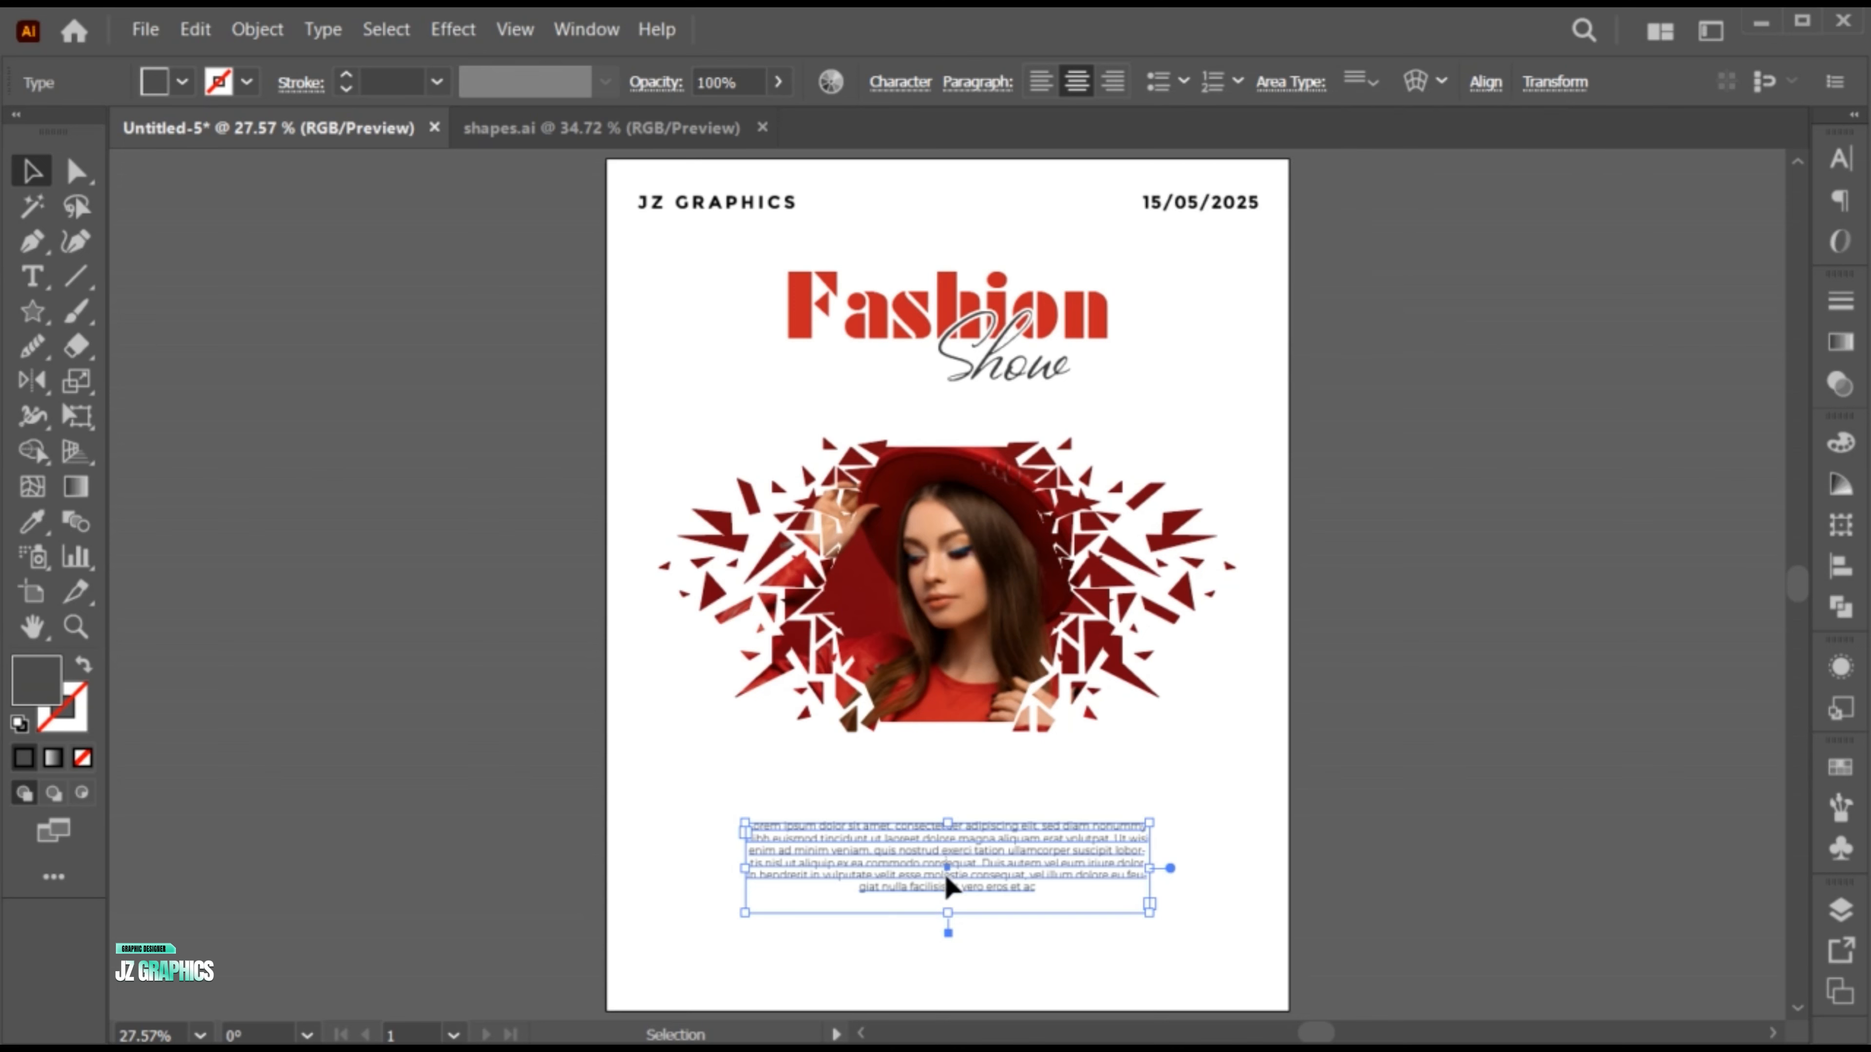
{"action": "left_click_drag", "start_coordinate": [962, 871], "coordinate": [961, 903]}
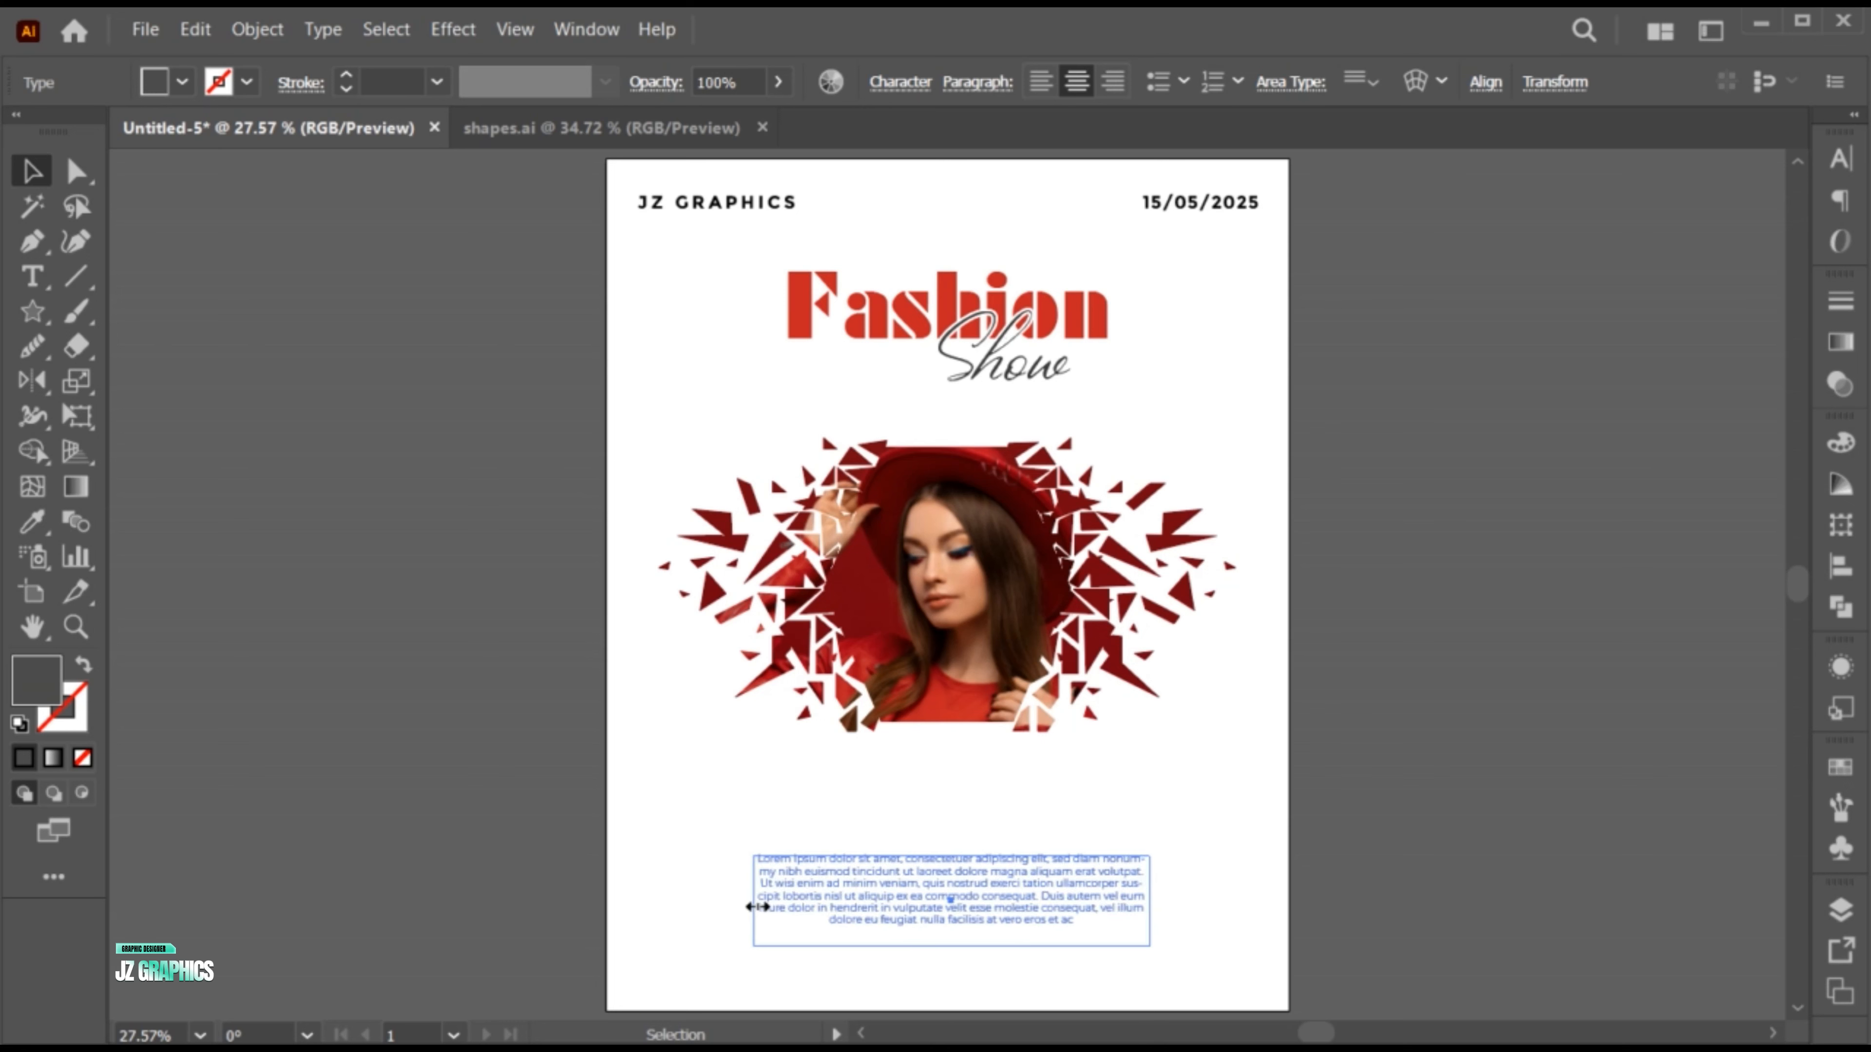
- Delete the end of the Lorem ipsum paragraph so that its last word is "vulputate"
{"action": "double_click", "coordinate": [953, 913]}
{"action": "left_click_drag", "start_coordinate": [953, 914], "coordinate": [1107, 932]}
{"action": "key", "text": "BackSpace"}
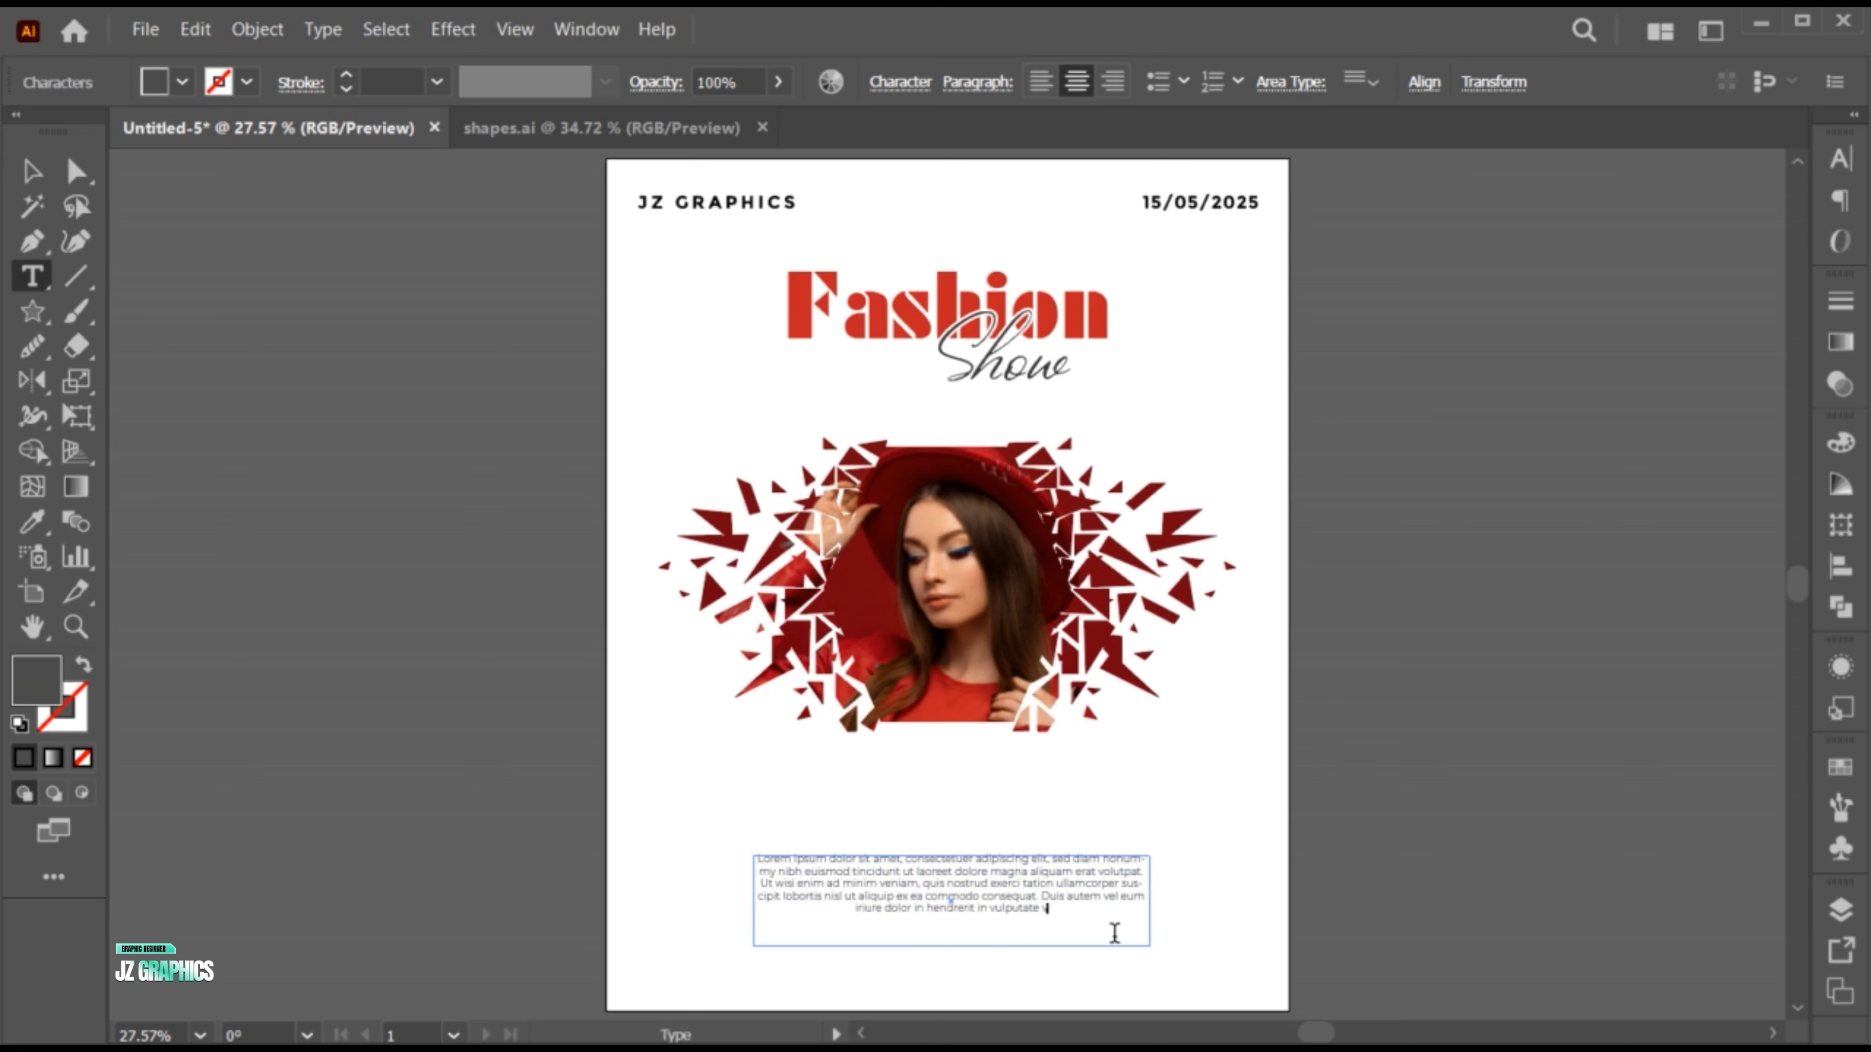
{"action": "key", "text": "Escape"}
{"action": "left_click", "coordinate": [1047, 924]}
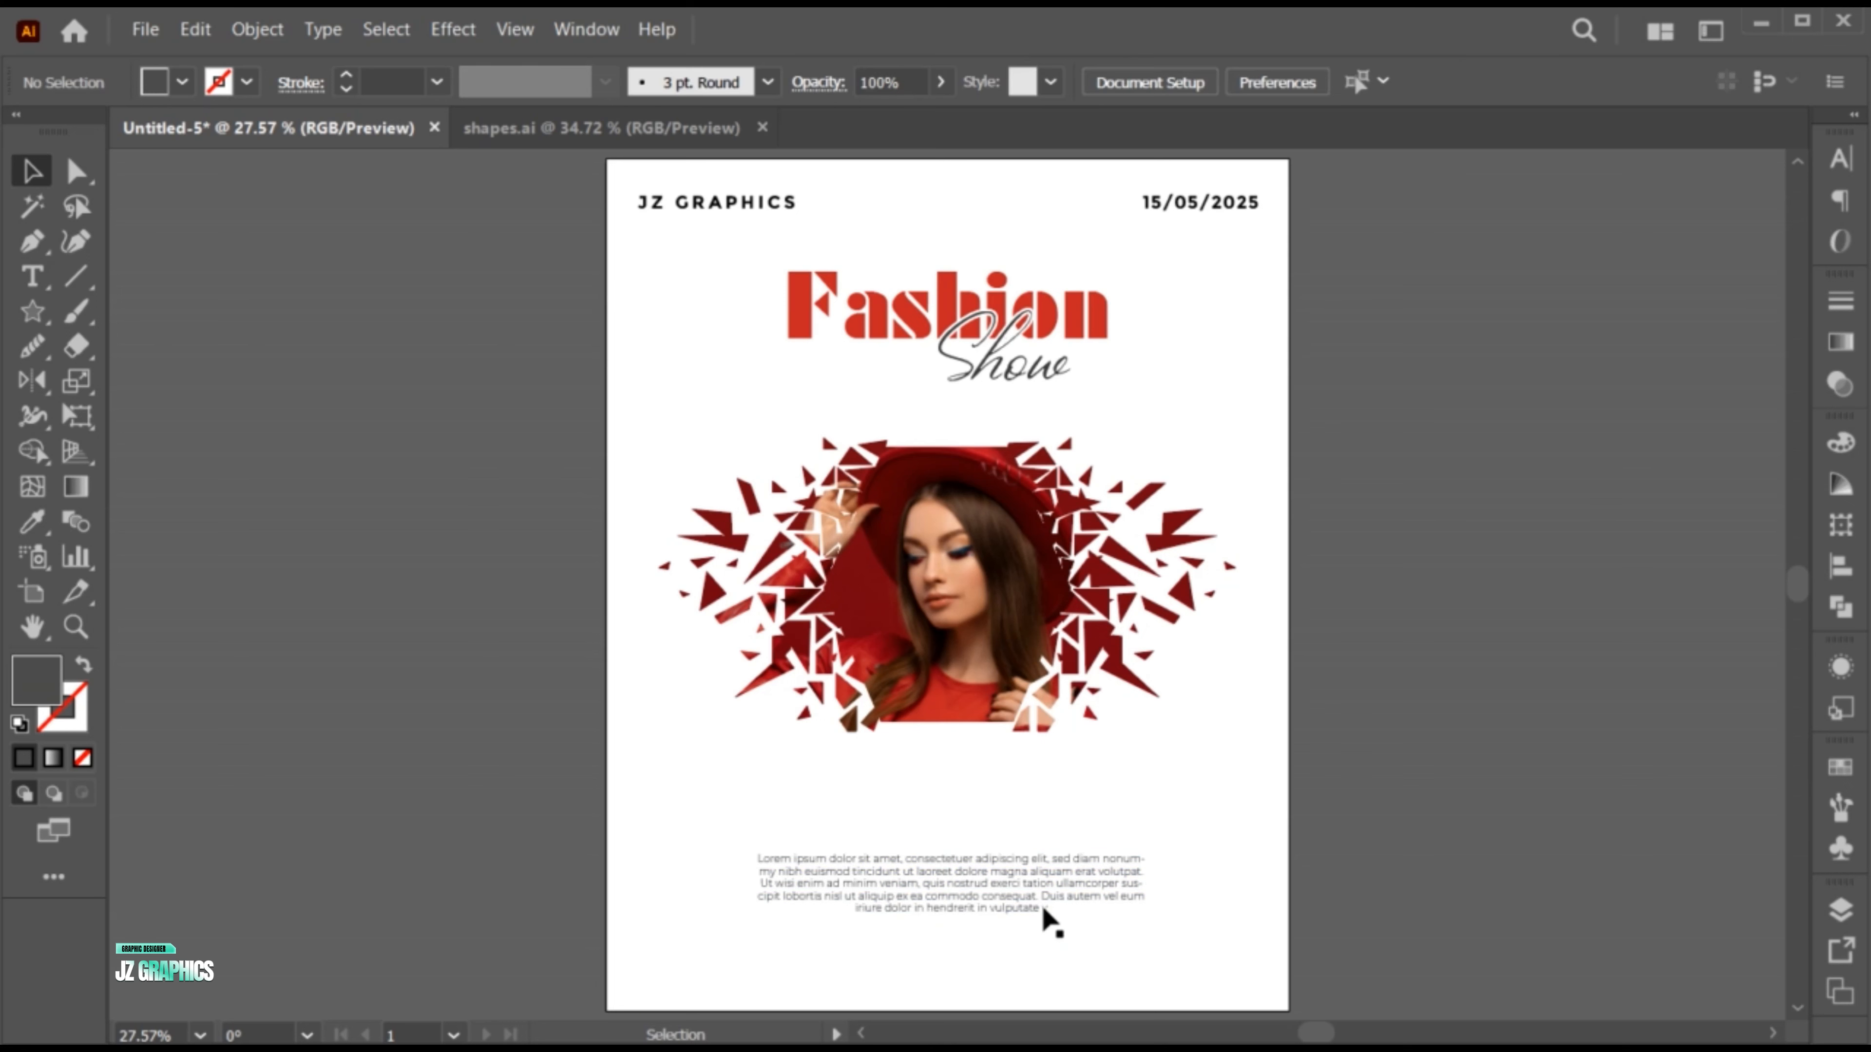
{"action": "triple_click", "coordinate": [1049, 908]}
{"action": "left_click", "coordinate": [1050, 909]}
{"action": "key", "text": "BackSpace"}
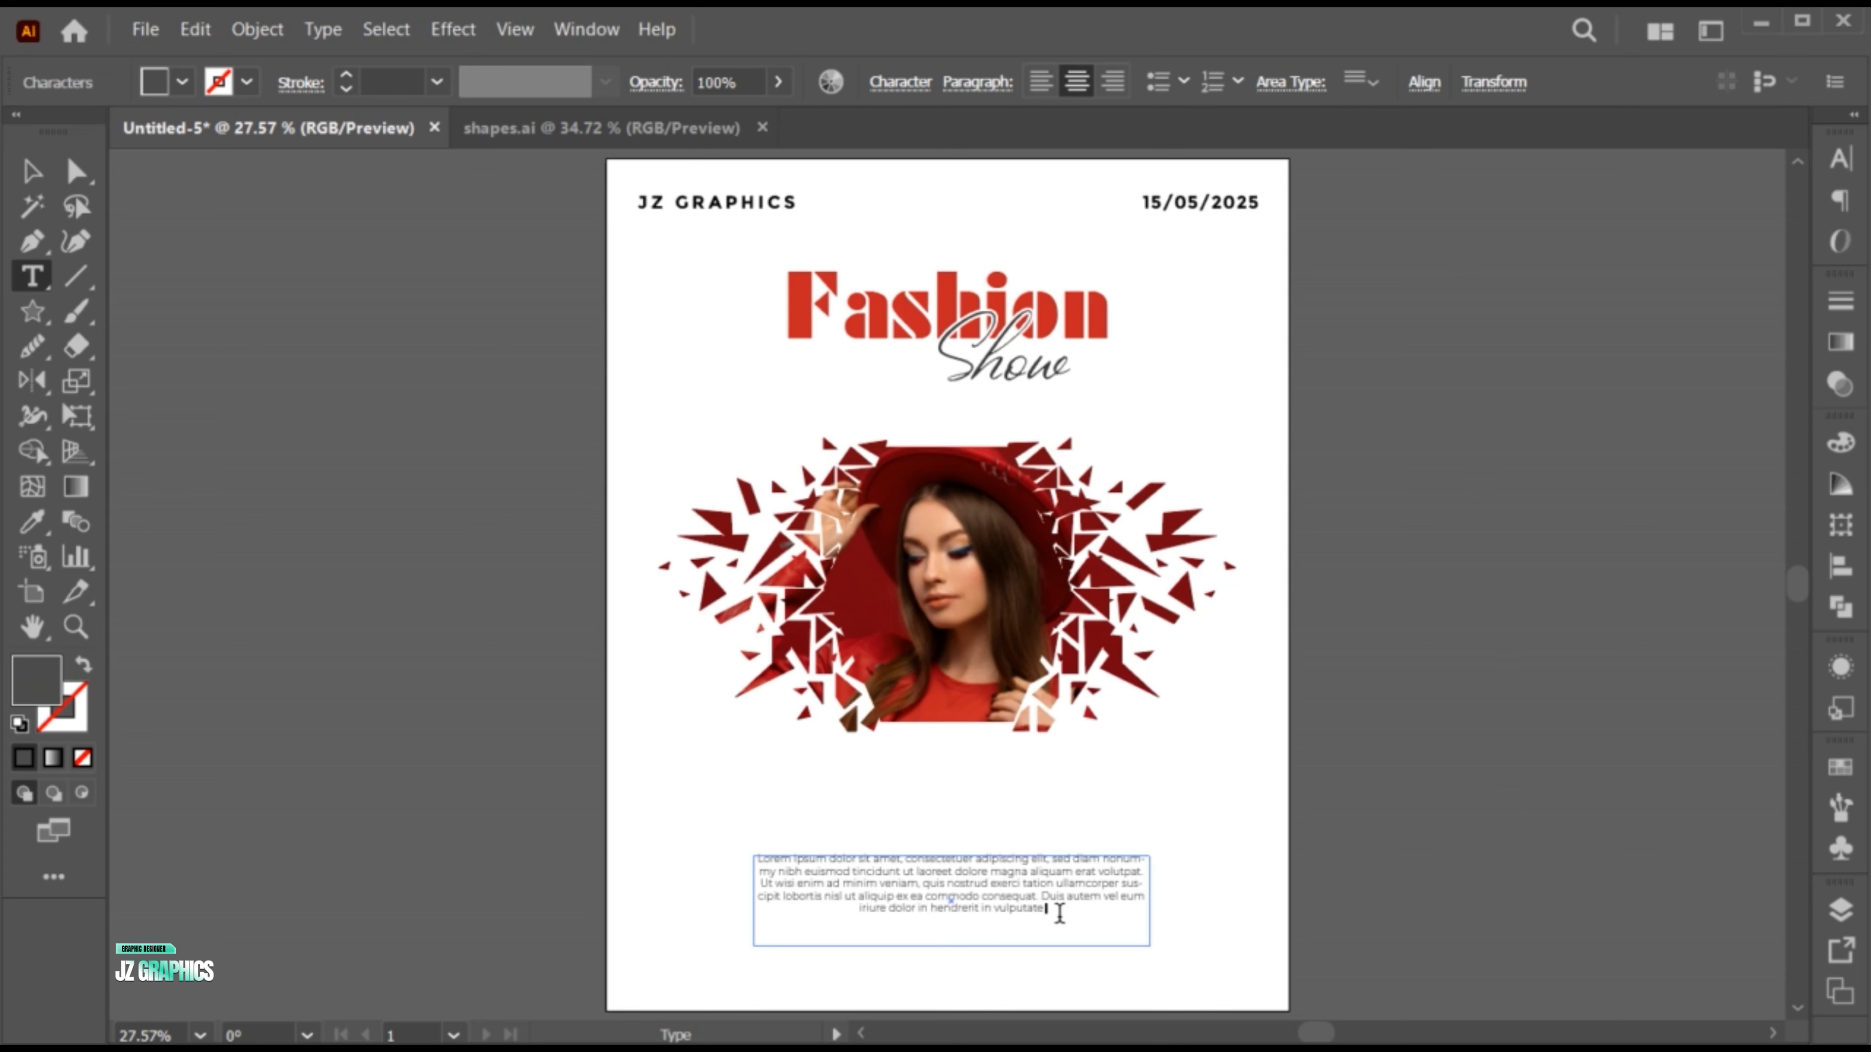
{"action": "key", "text": "Escape"}
- Realign the shortened paragraph to the artboard's horizontal centre and deselect it
{"action": "left_click", "coordinate": [1485, 81]}
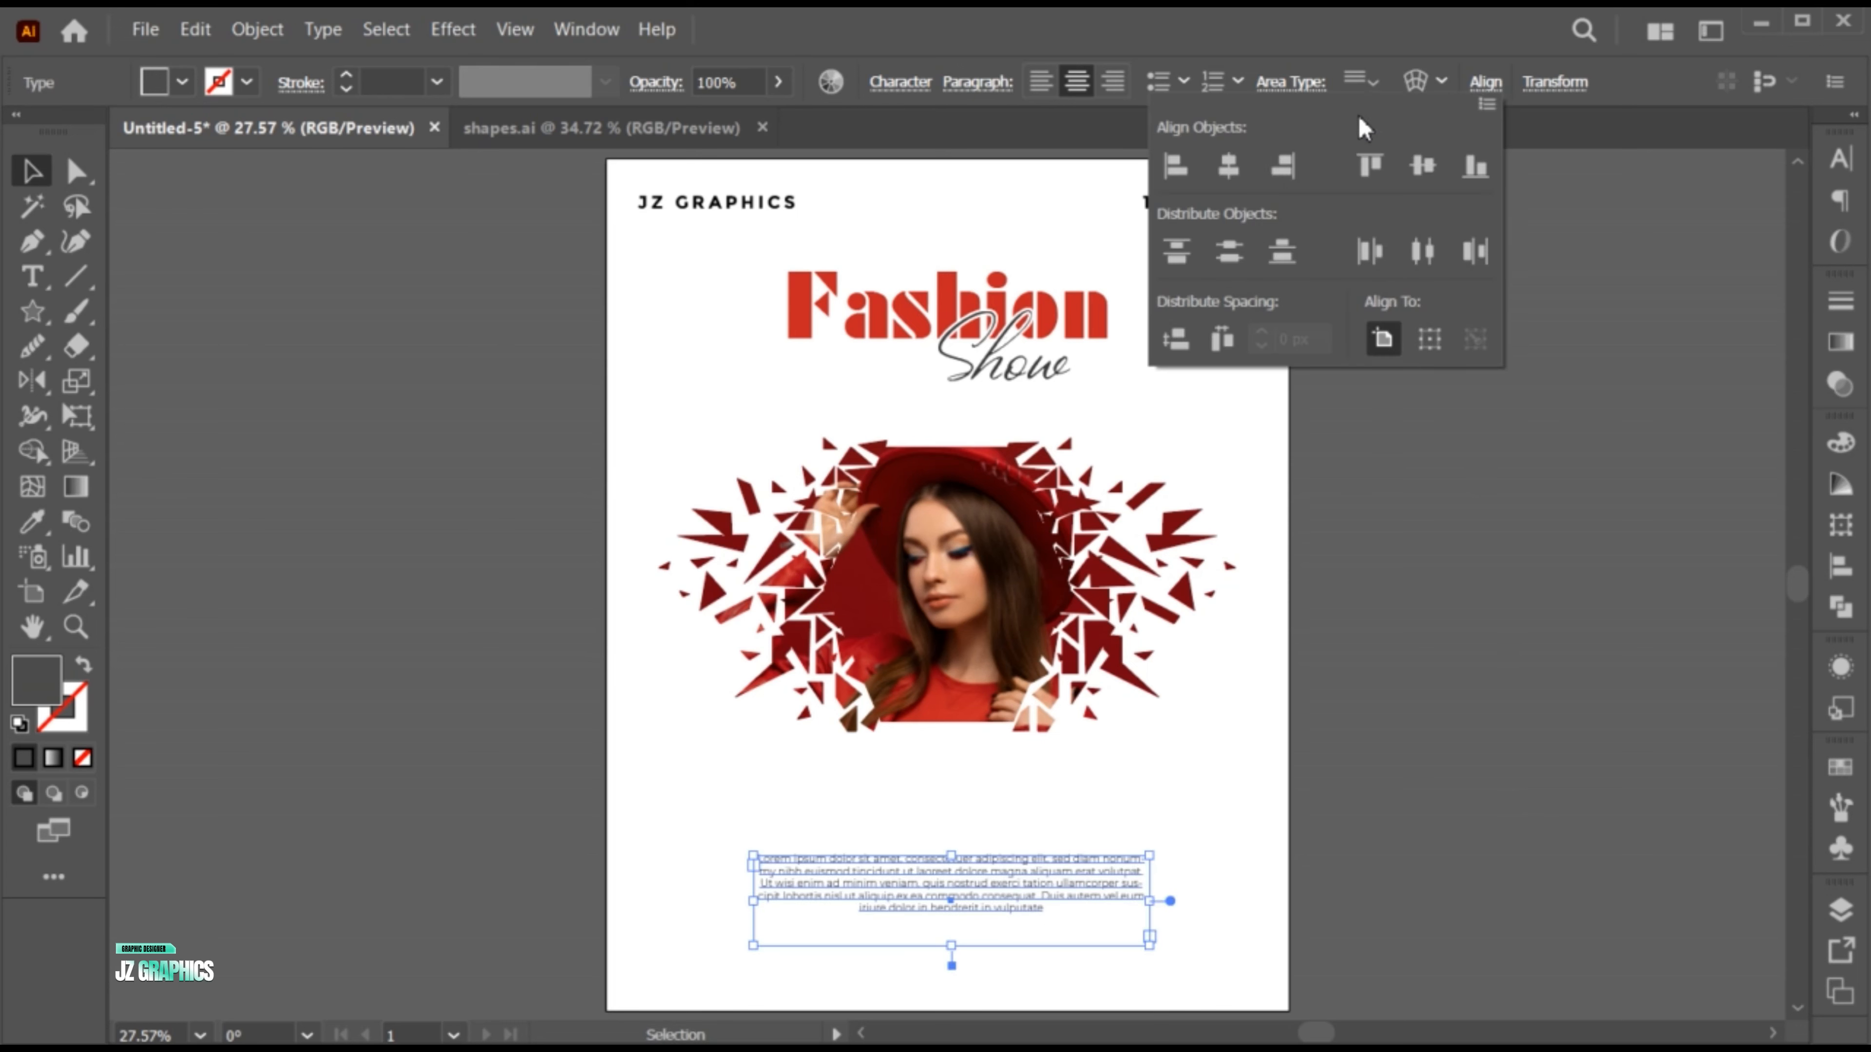
{"action": "left_click", "coordinate": [1231, 163]}
{"action": "left_click", "coordinate": [1485, 81]}
{"action": "left_click", "coordinate": [1224, 952]}
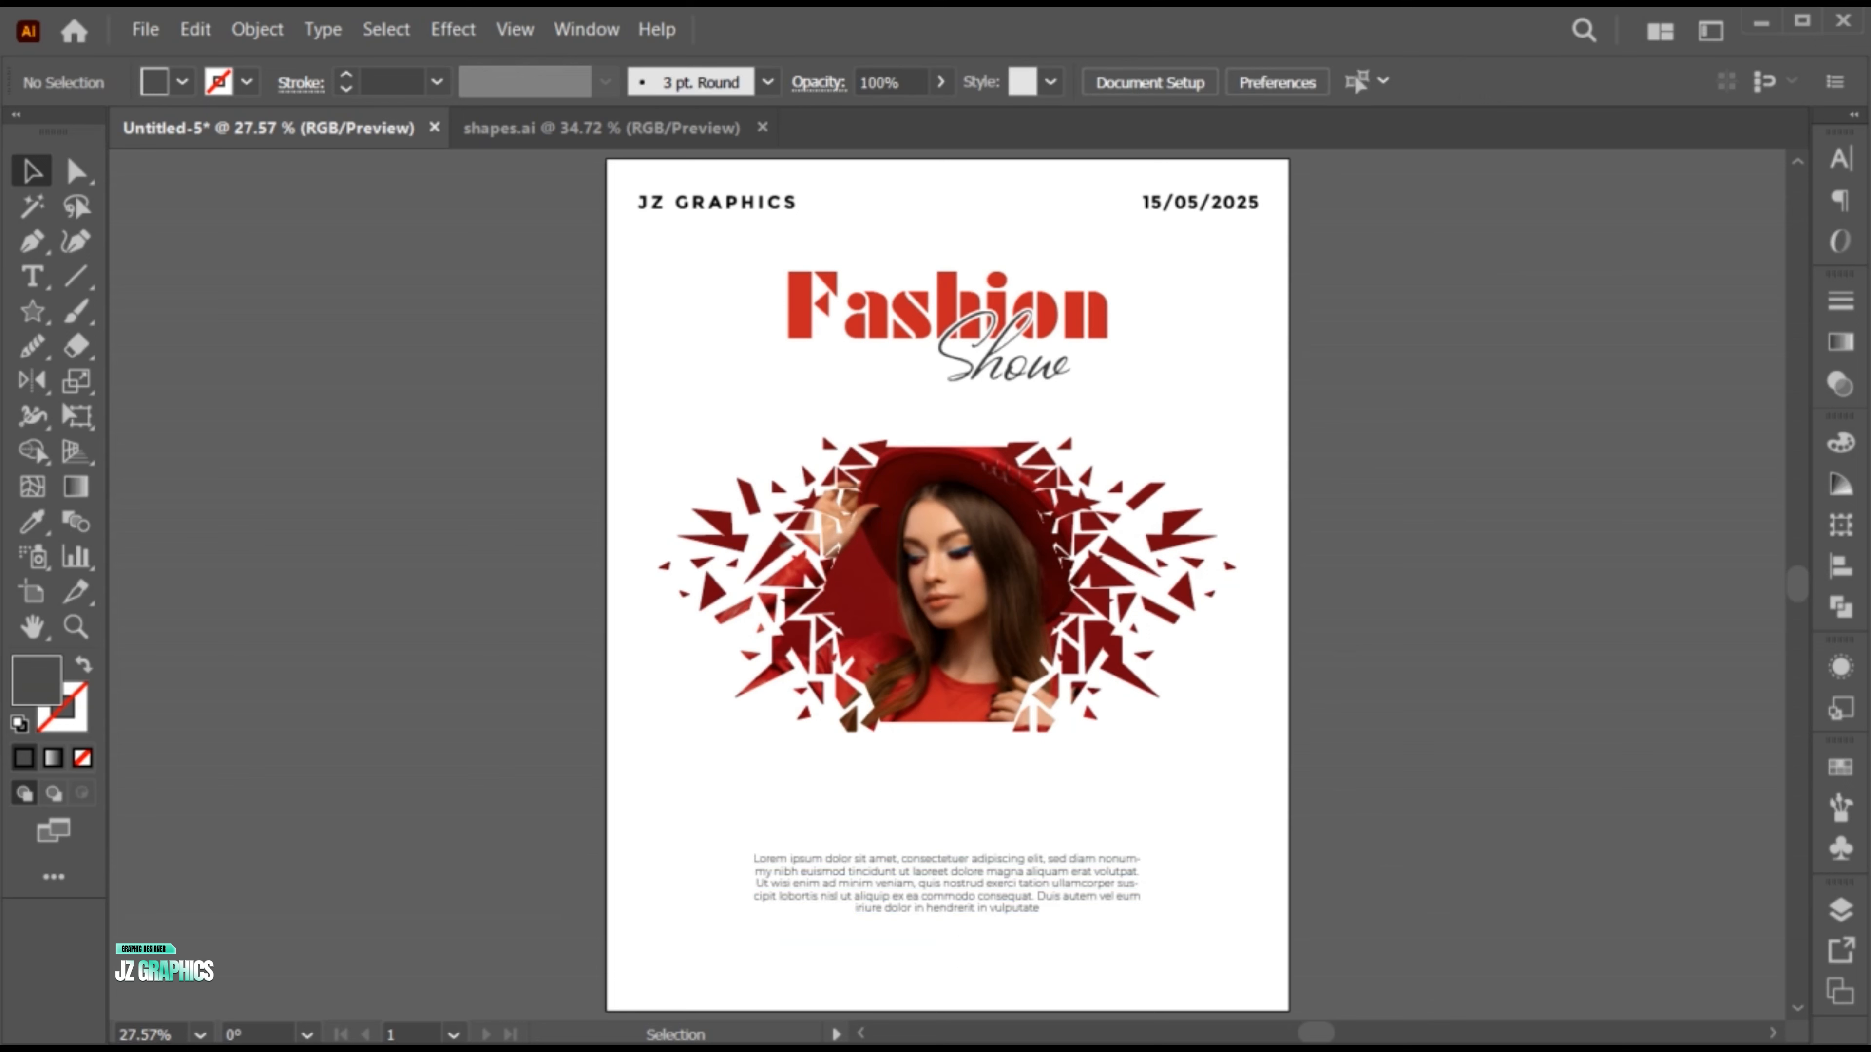
- Recolour the "JZ GRAPHICS" and "15/05/2025" texts with the dark red sampled from the hat in the photo
{"action": "left_click", "coordinate": [770, 213]}
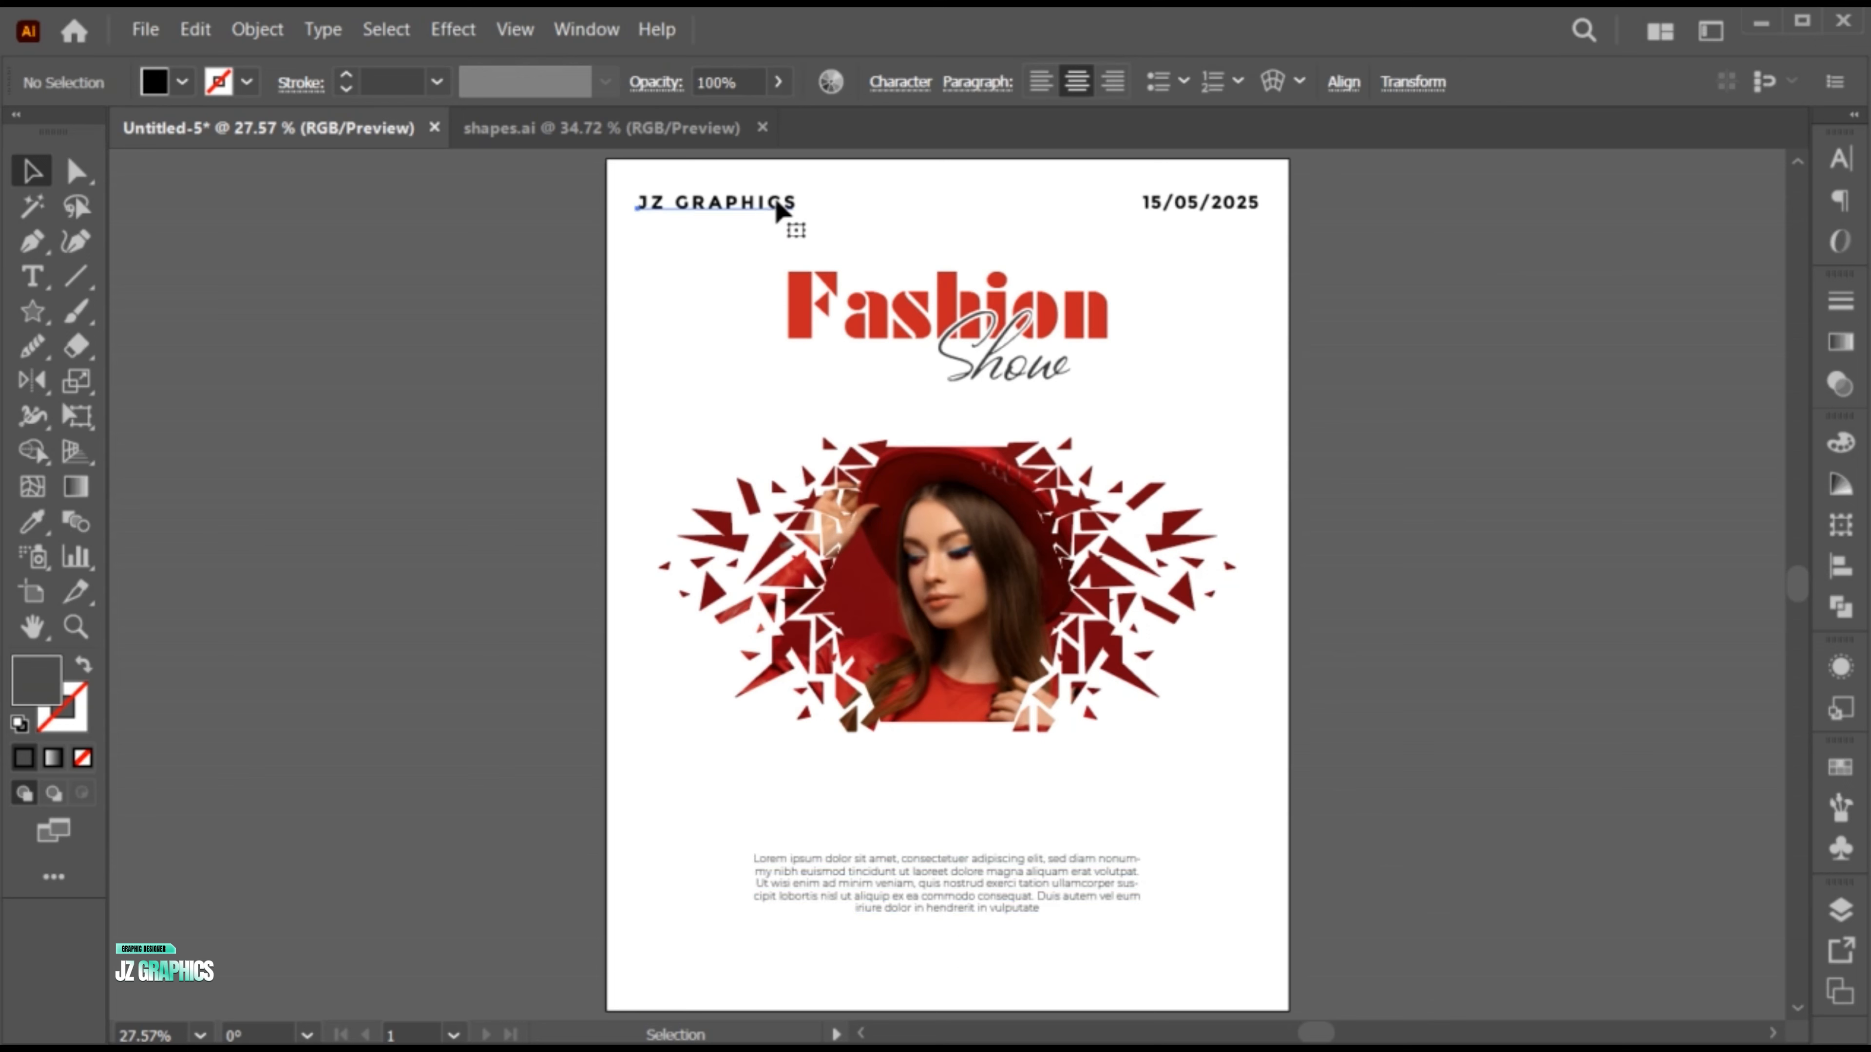
{"action": "left_click", "coordinate": [1217, 208], "text": "shift"}
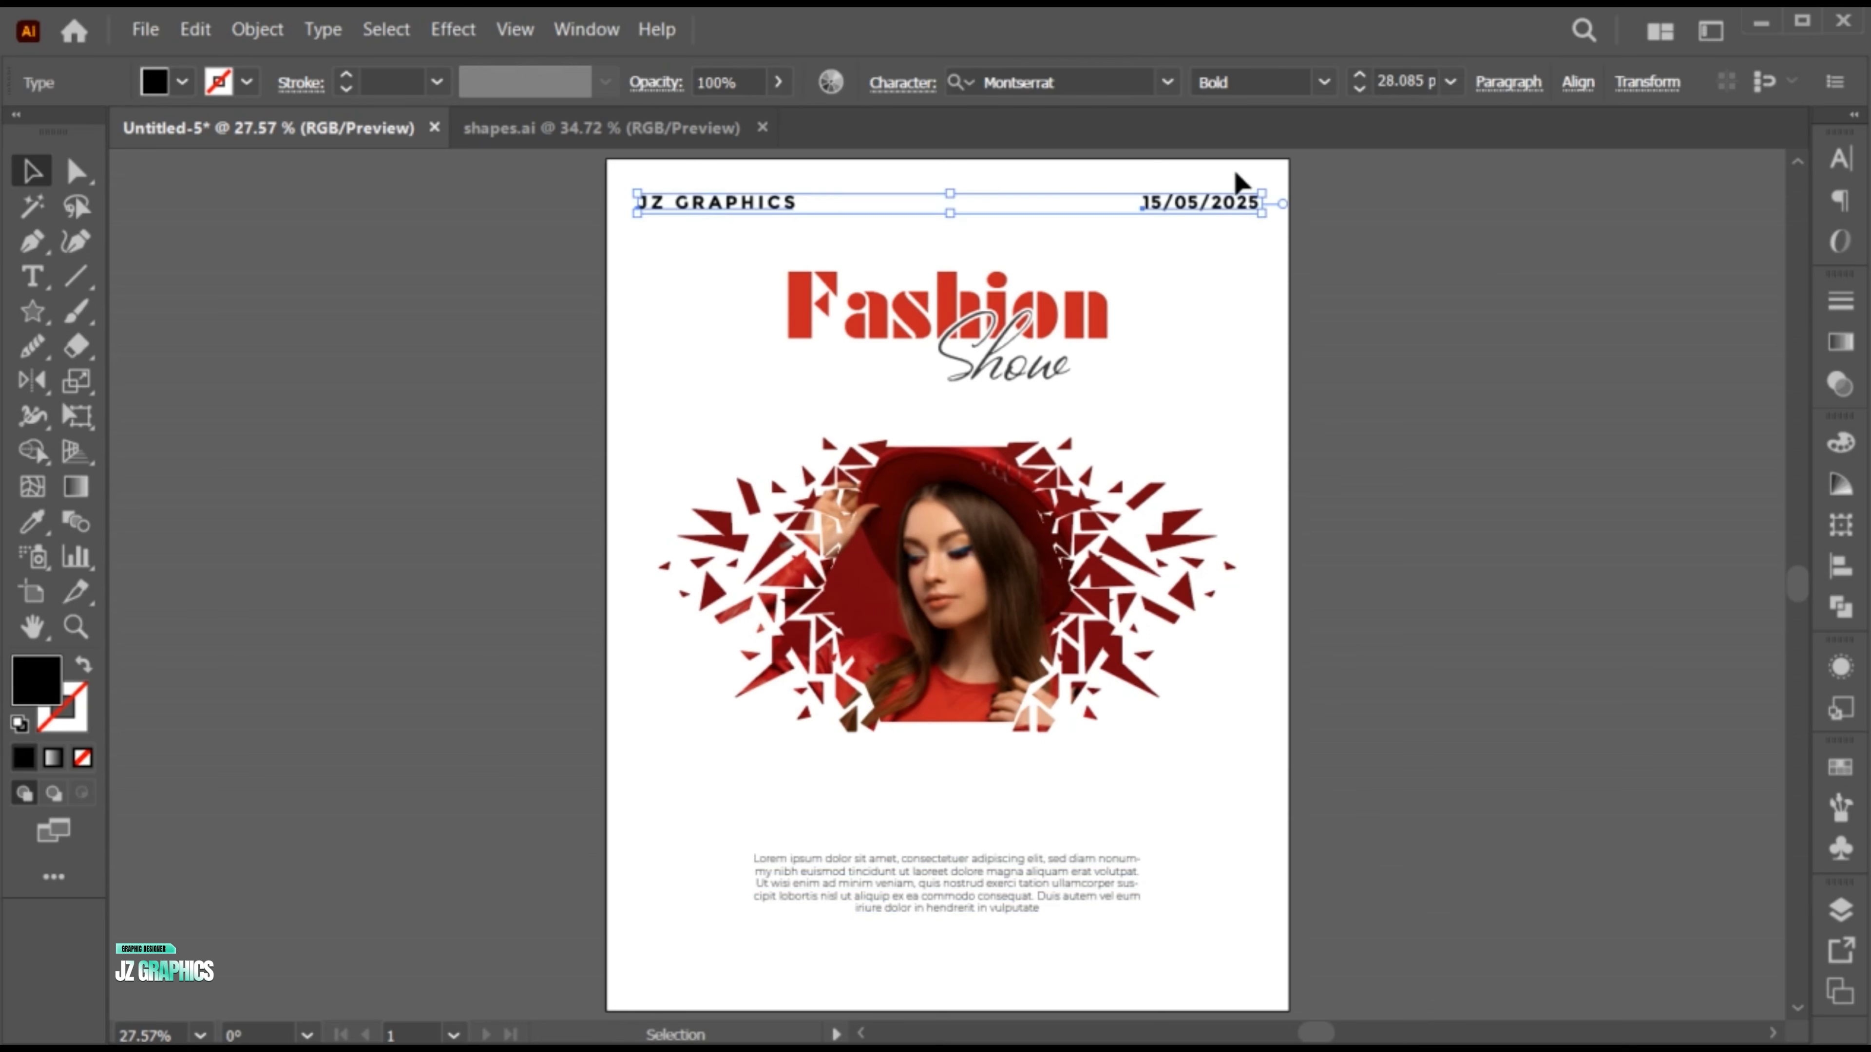
{"action": "key", "text": "i"}
{"action": "left_click", "coordinate": [922, 464]}
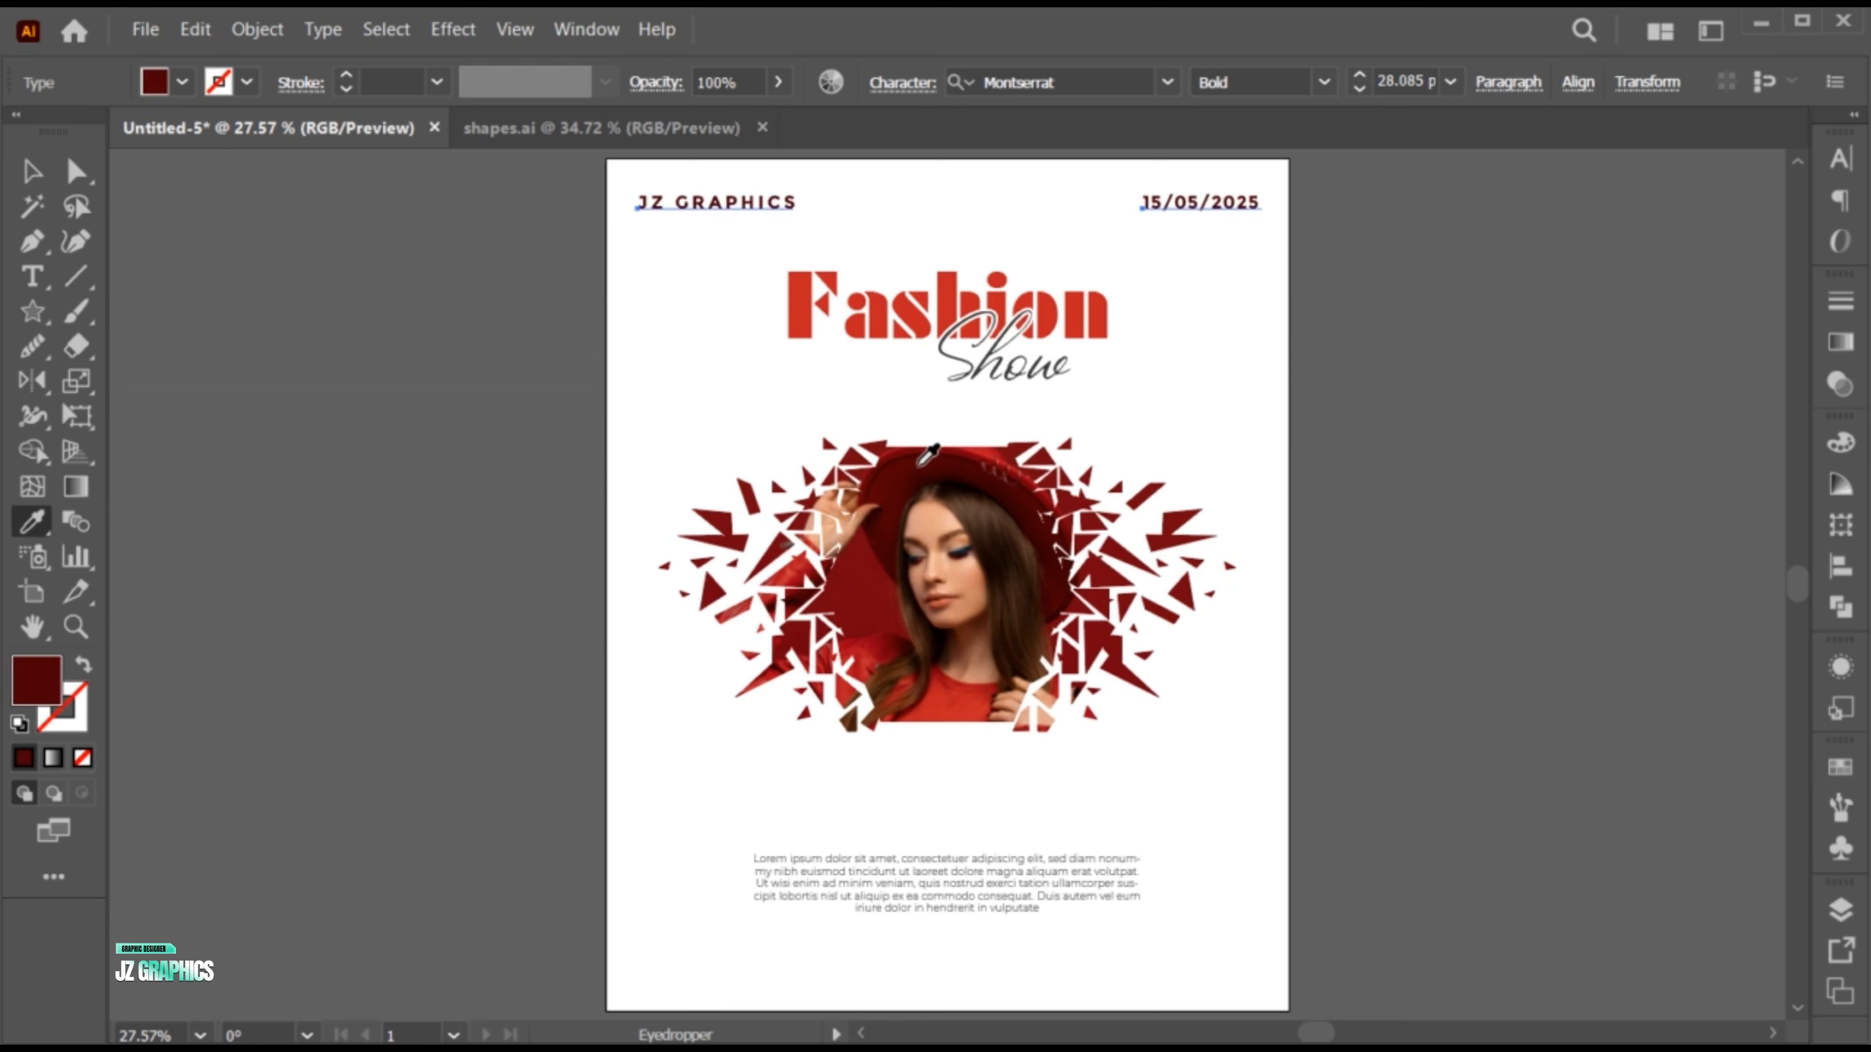
{"action": "key", "text": "v"}
{"action": "left_click", "coordinate": [1262, 746]}
- Place the linked image pastel-yellow-vignette-concrete-textured-background.jpg over the title area of the poster
{"action": "left_click", "coordinate": [153, 31]}
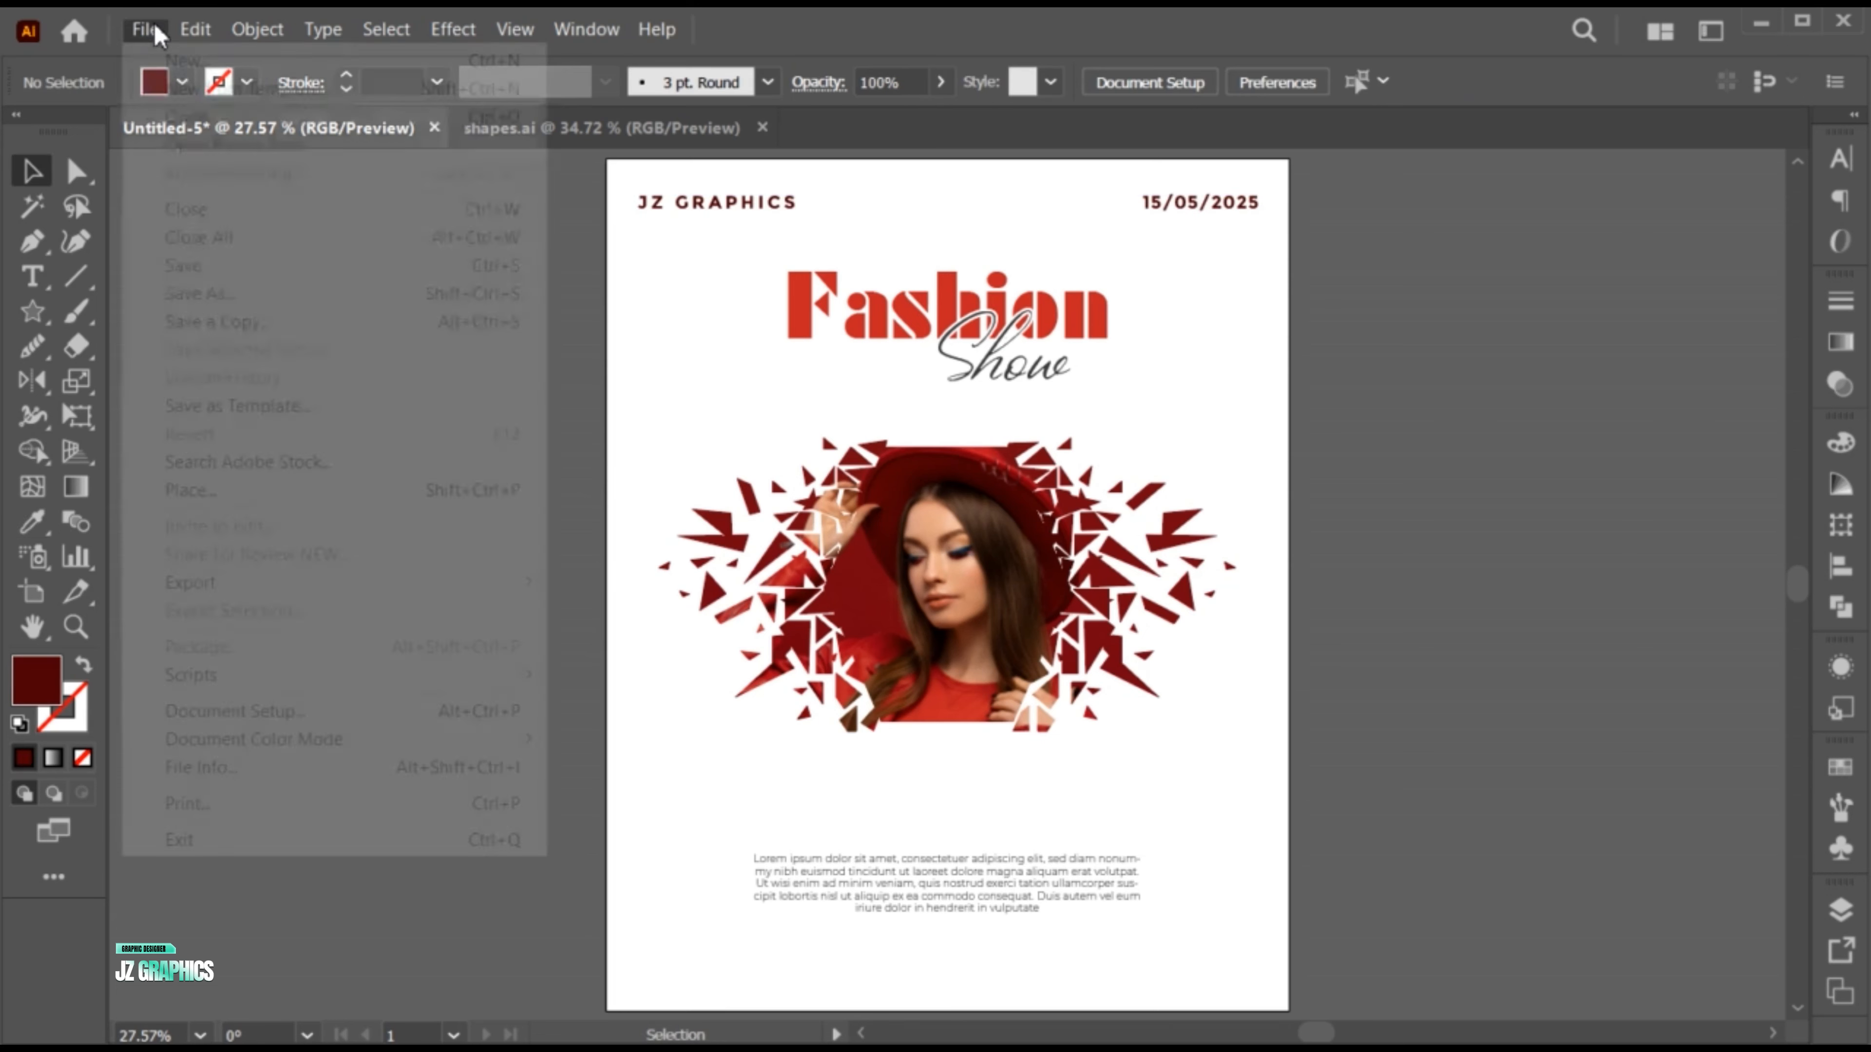
{"action": "left_click", "coordinate": [317, 492]}
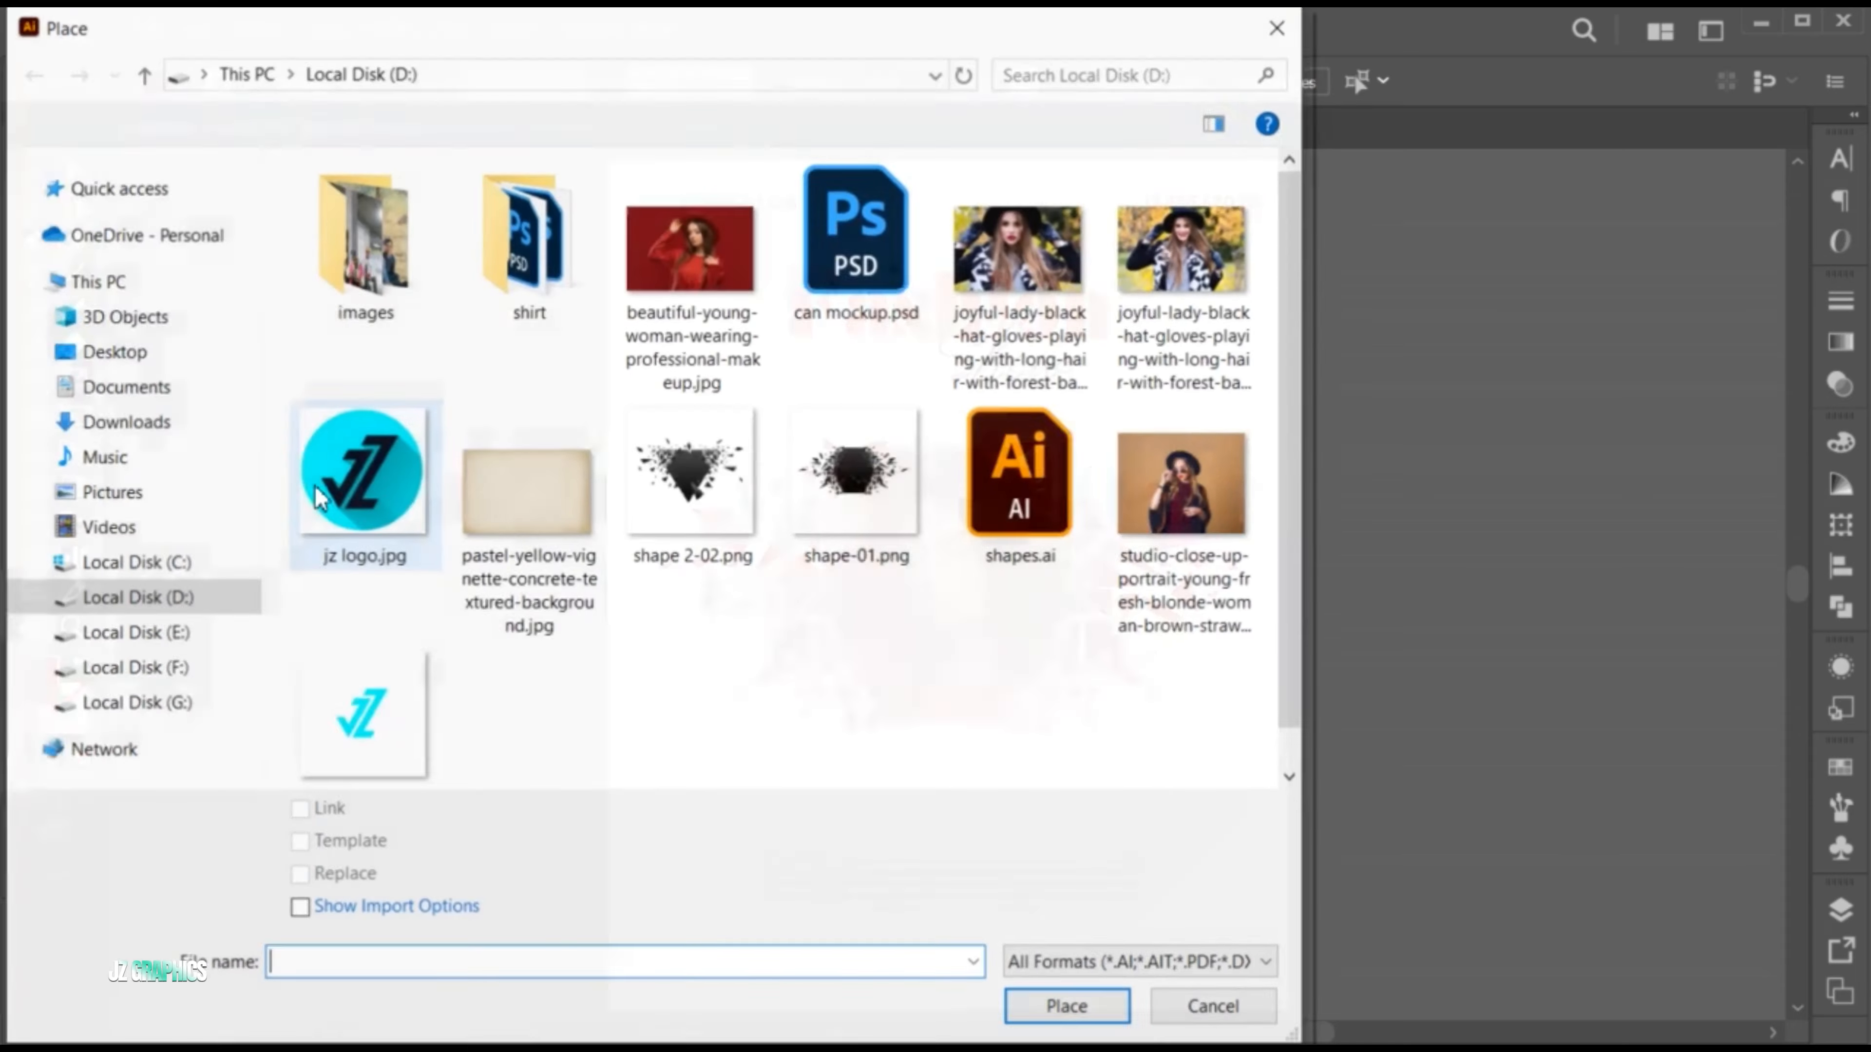
{"action": "left_click", "coordinate": [486, 503]}
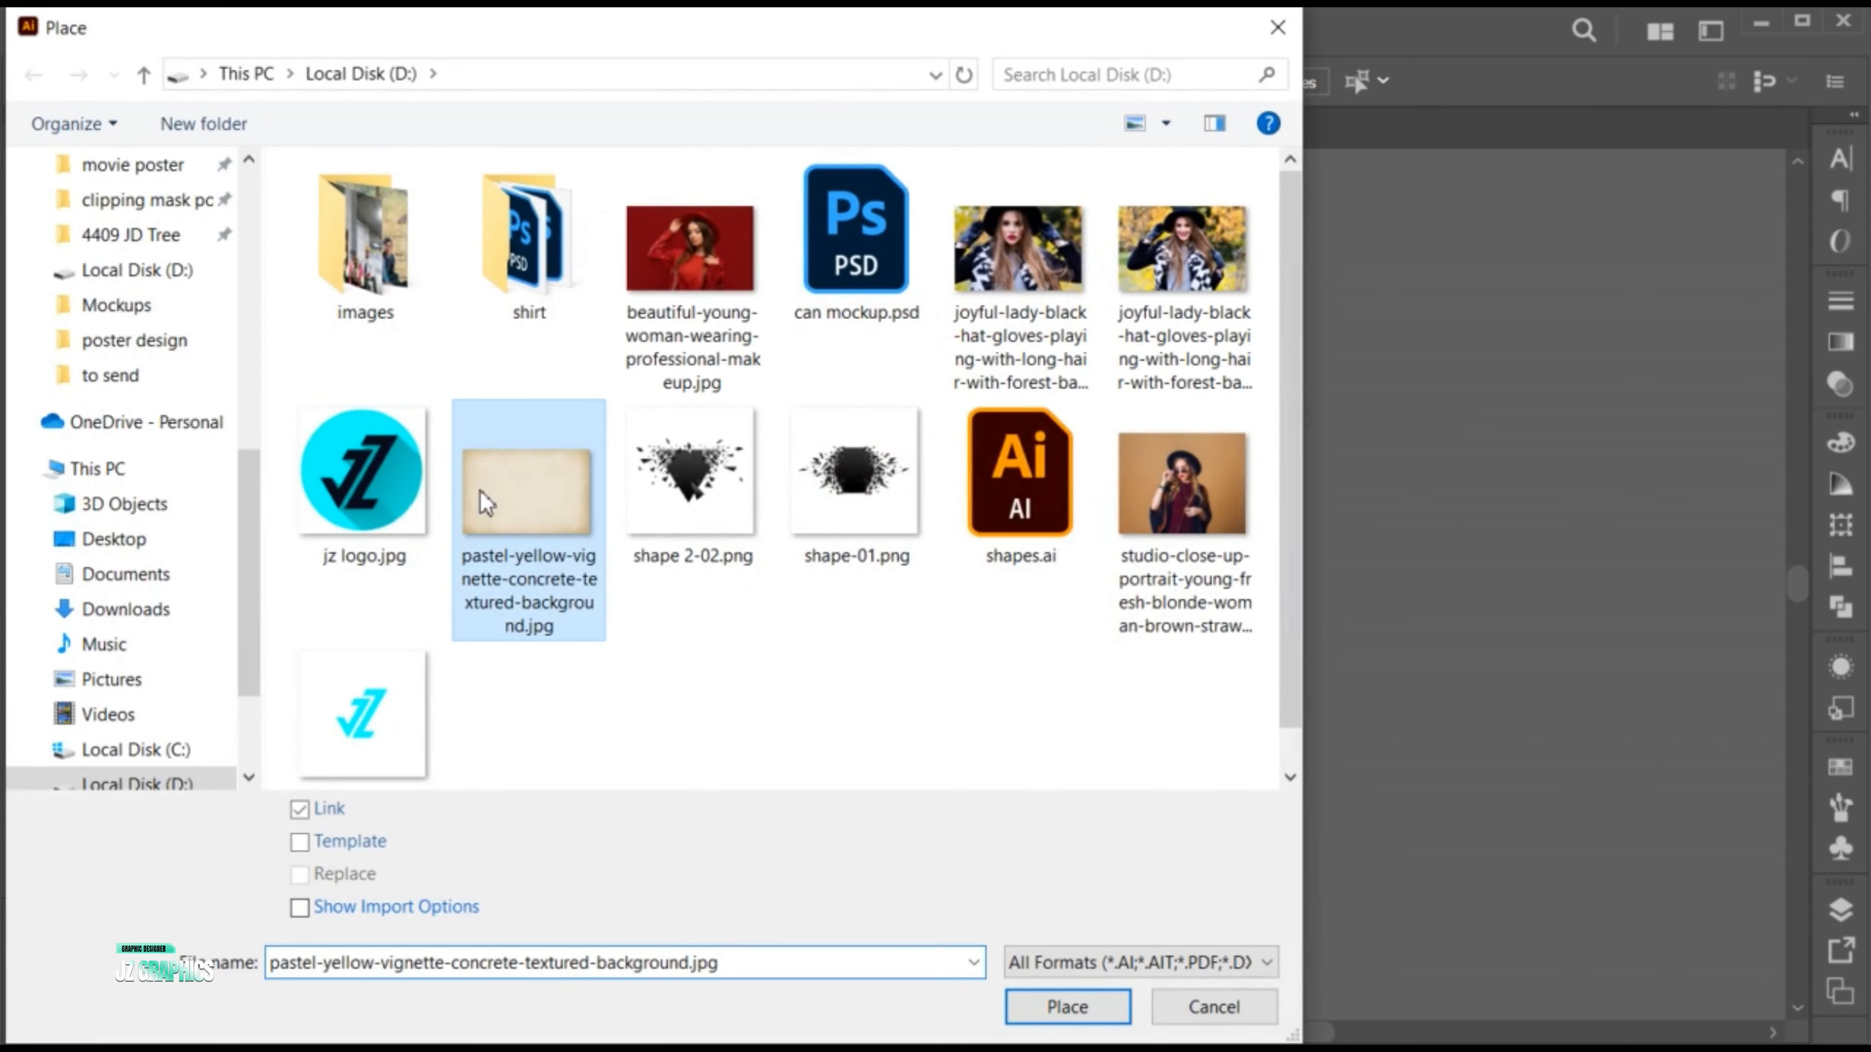
{"action": "left_click", "coordinate": [1065, 1007]}
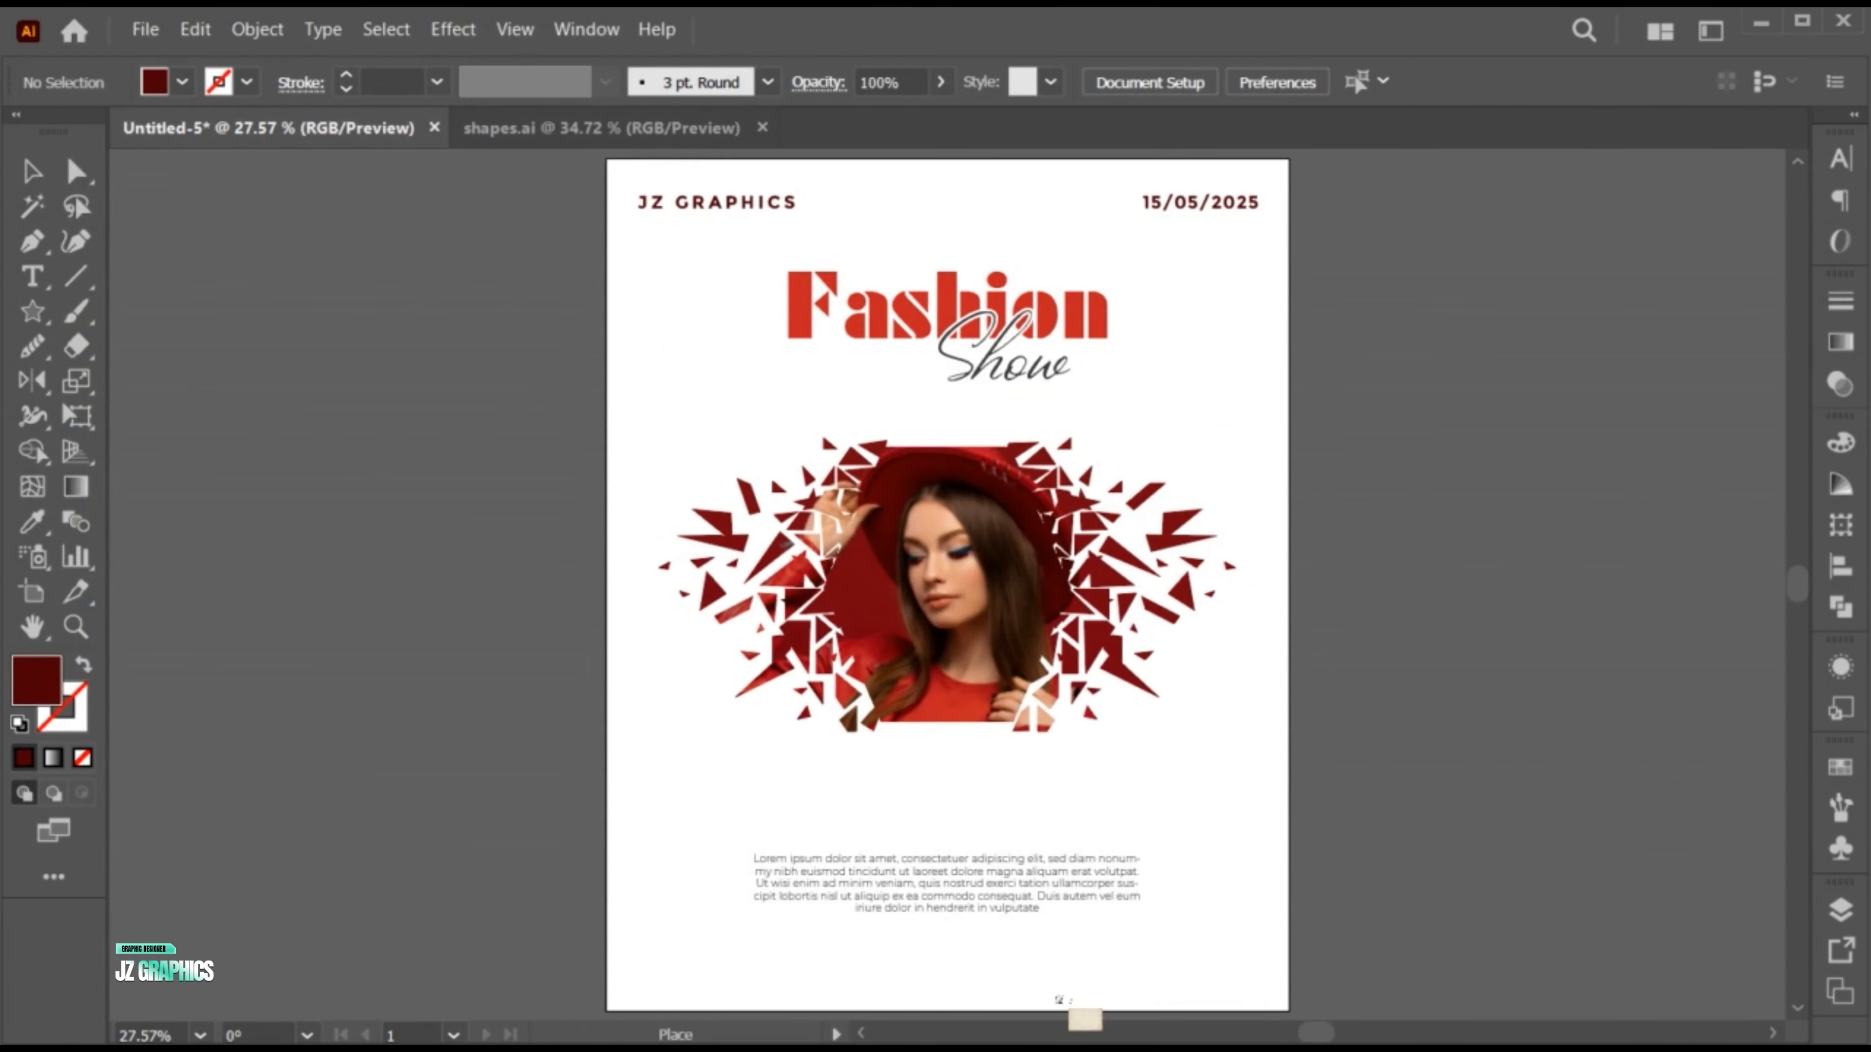
{"action": "left_click_drag", "start_coordinate": [764, 239], "coordinate": [1145, 494]}
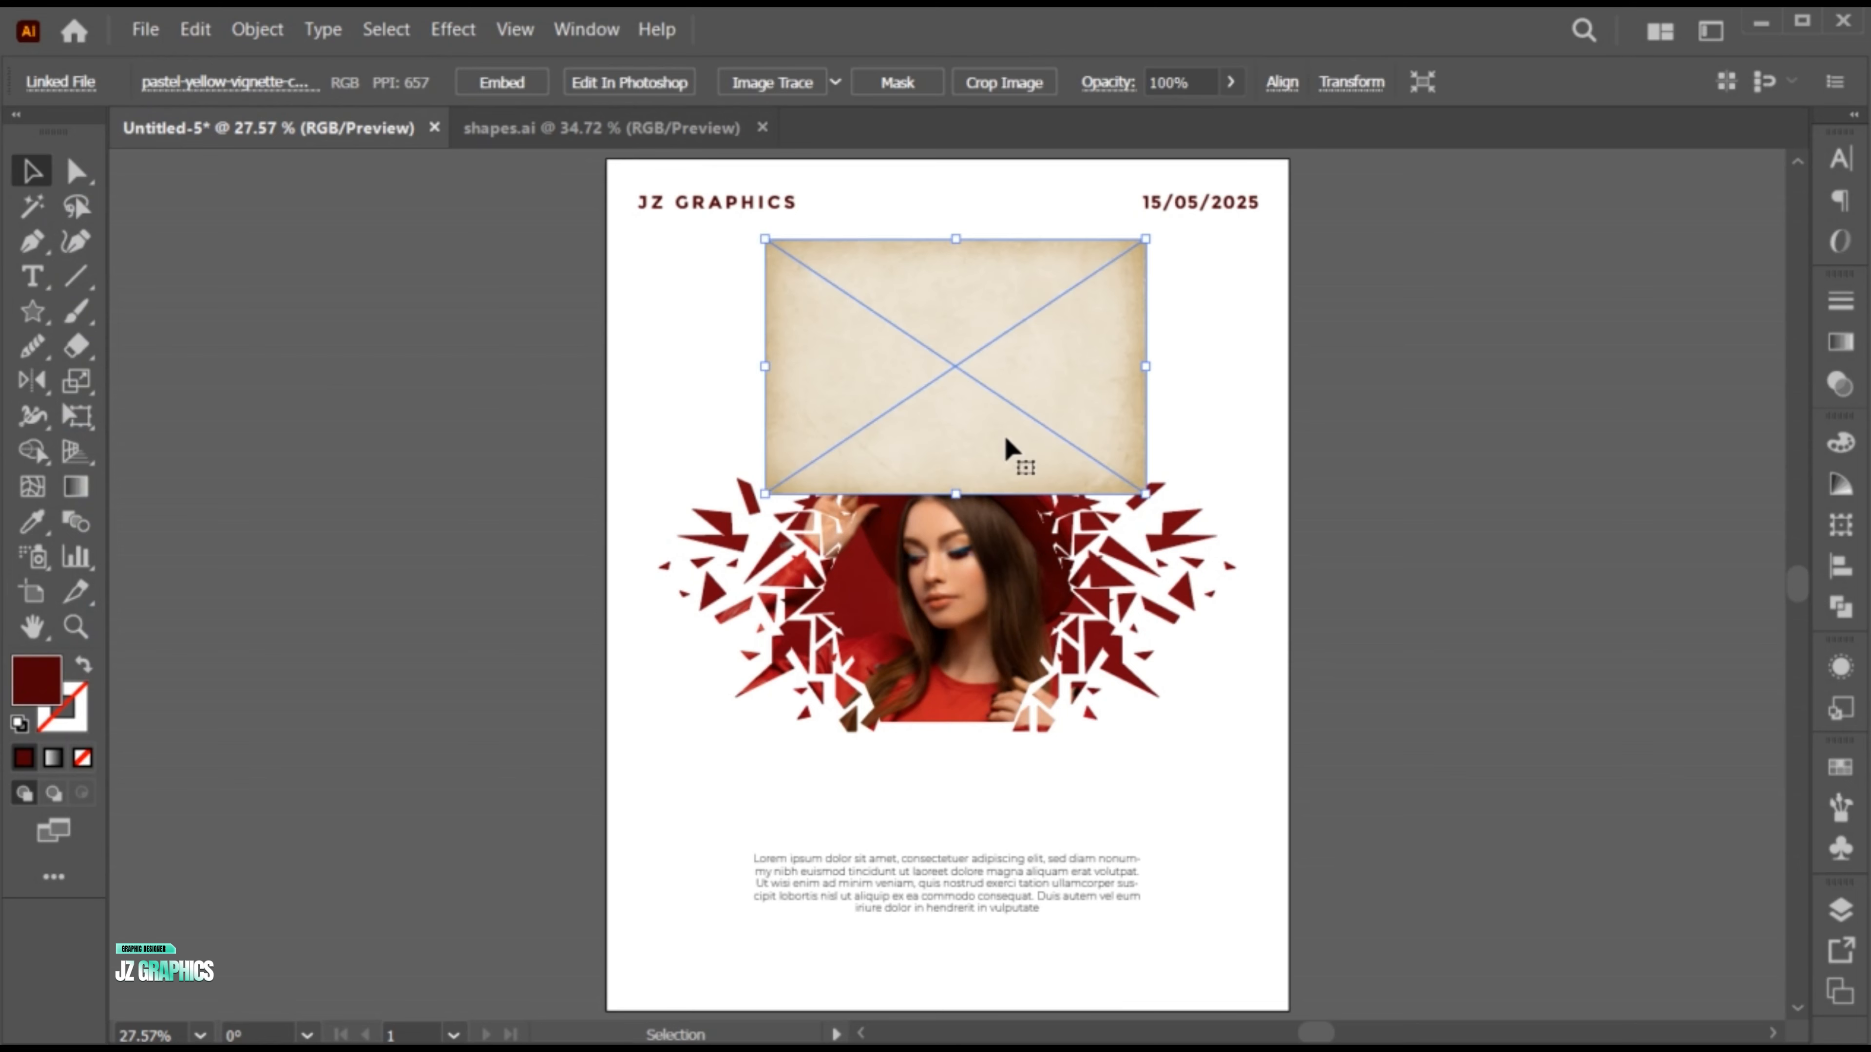
- Move the textured background image down and stretch it vertically into a tall portrait shape over the poster
{"action": "left_click_drag", "start_coordinate": [1007, 381], "coordinate": [1003, 530]}
{"action": "left_click_drag", "start_coordinate": [1198, 536], "coordinate": [1270, 551]}
{"action": "left_click_drag", "start_coordinate": [1280, 293], "coordinate": [1157, 743]}
{"action": "key", "text": "z"}
{"action": "left_click", "coordinate": [1119, 728], "text": "alt"}
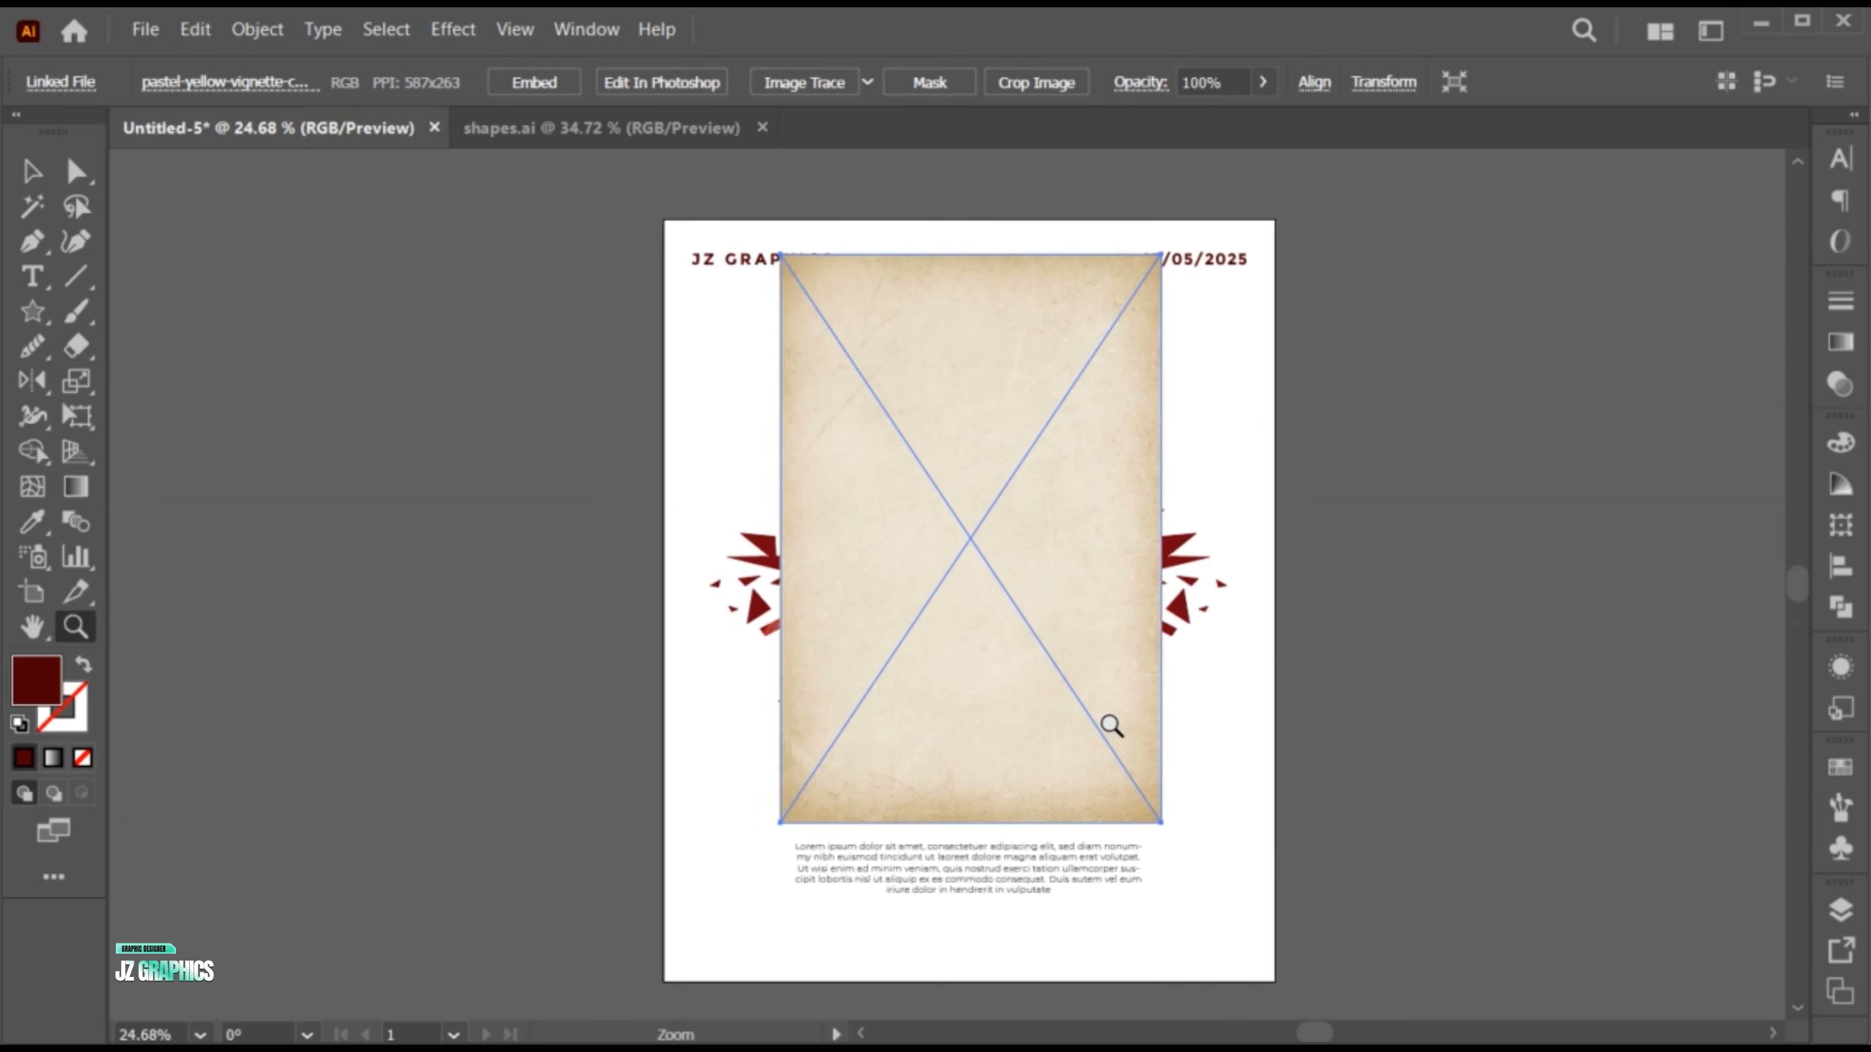
{"action": "left_click", "coordinate": [1111, 723], "text": "alt"}
{"action": "key", "text": "v"}
{"action": "left_click", "coordinate": [1050, 568]}
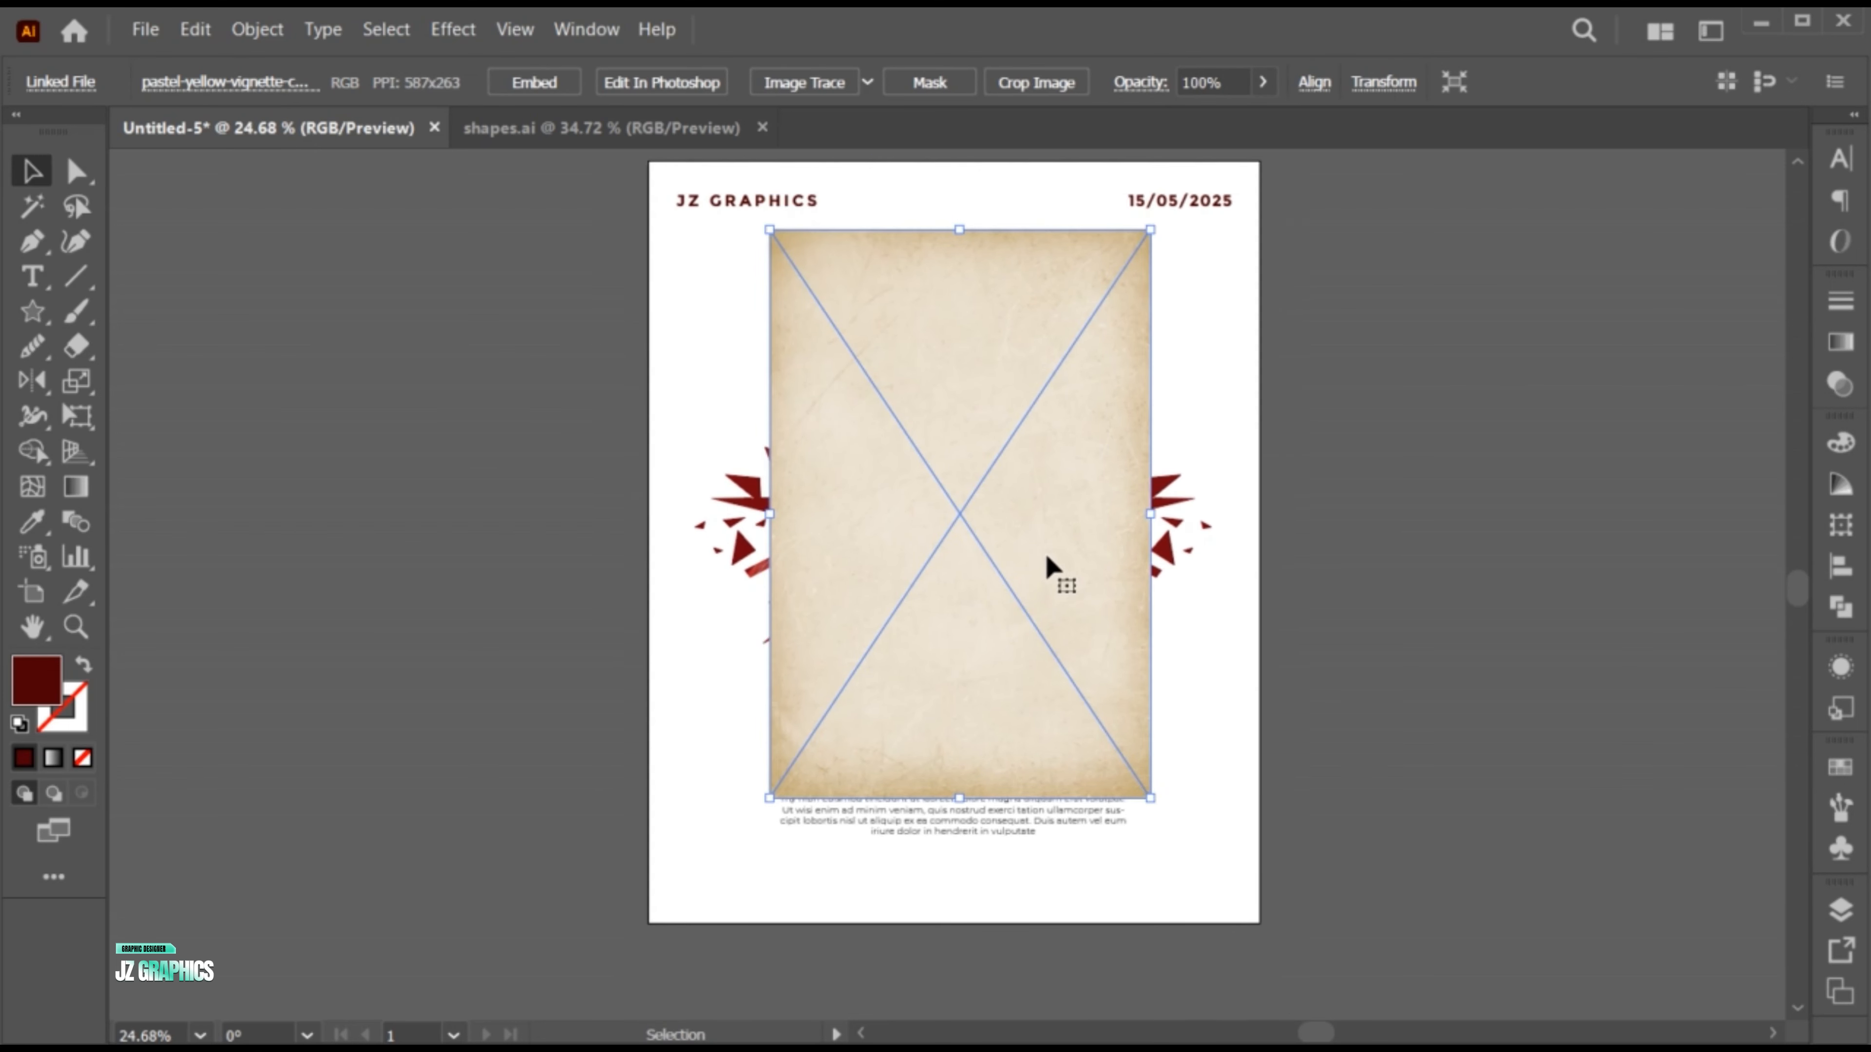
- Centre the textured image on the artboard both ways and enlarge it to cover the whole artboard
{"action": "left_click", "coordinate": [1312, 82]}
{"action": "left_click", "coordinate": [1056, 166]}
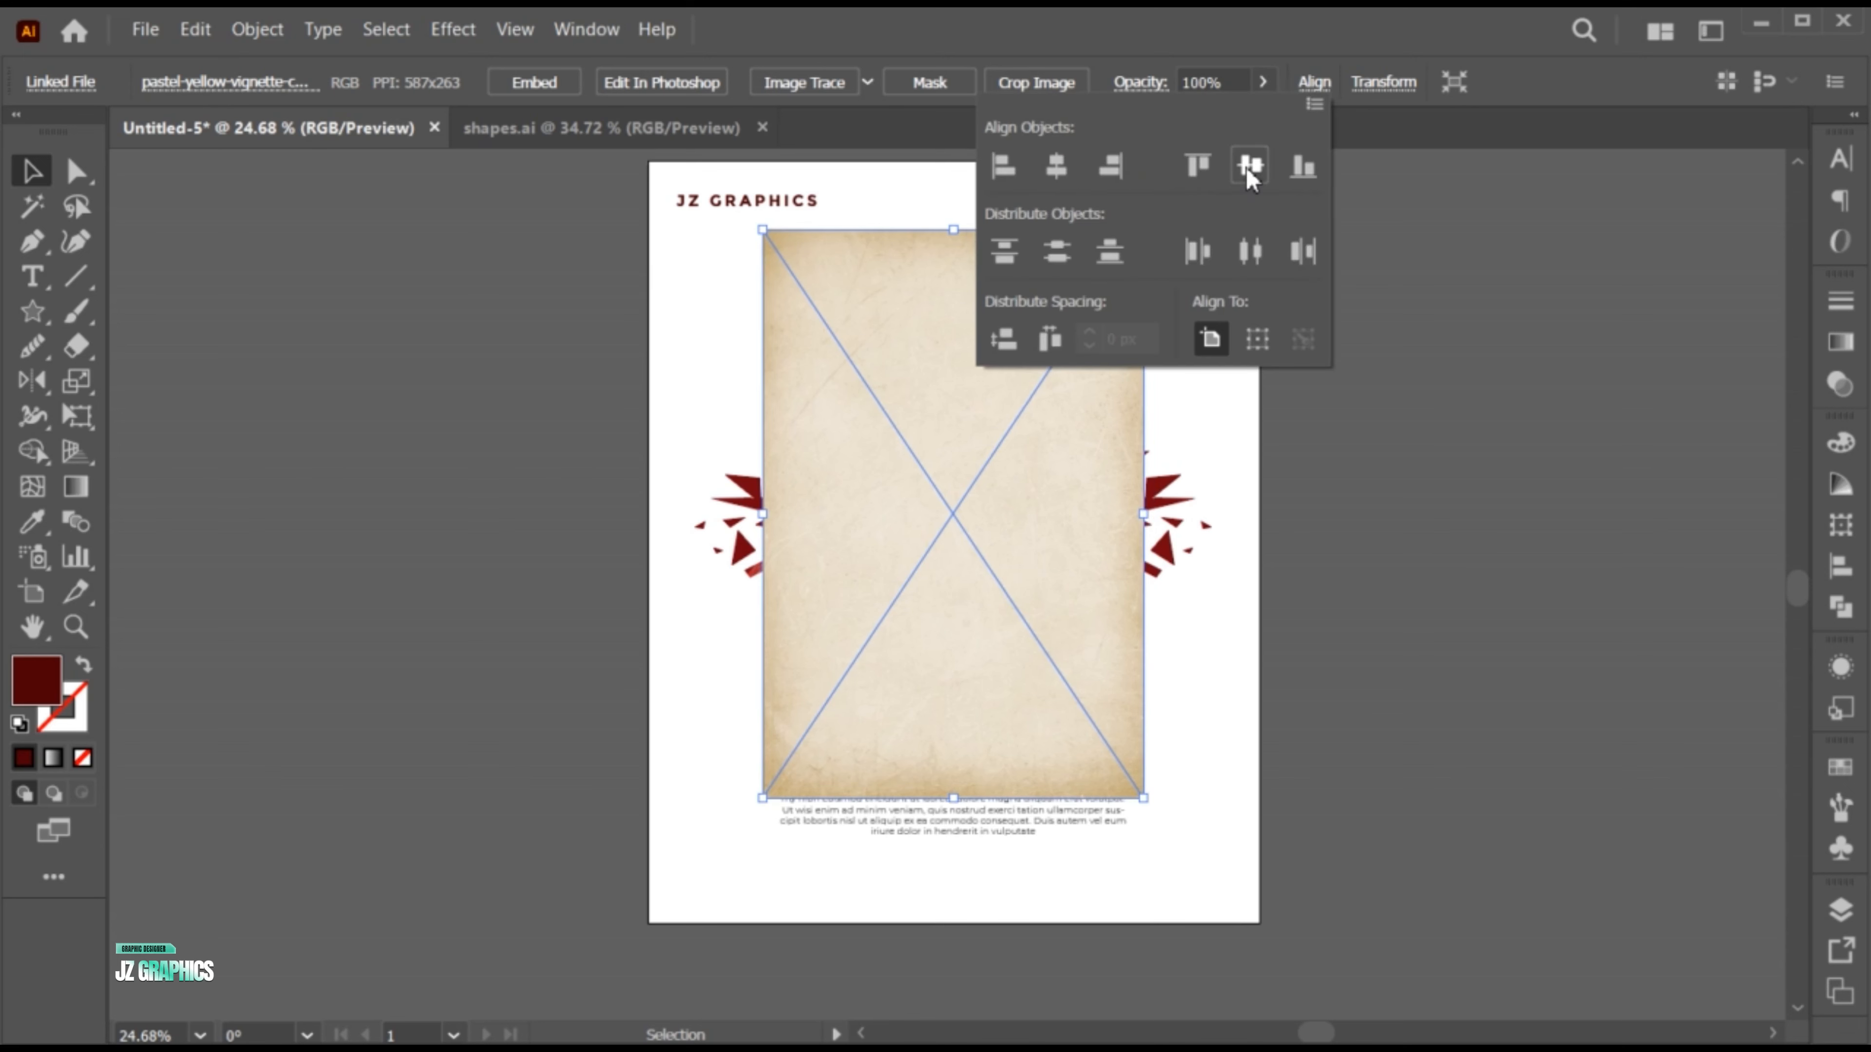
{"action": "left_click", "coordinate": [1250, 165]}
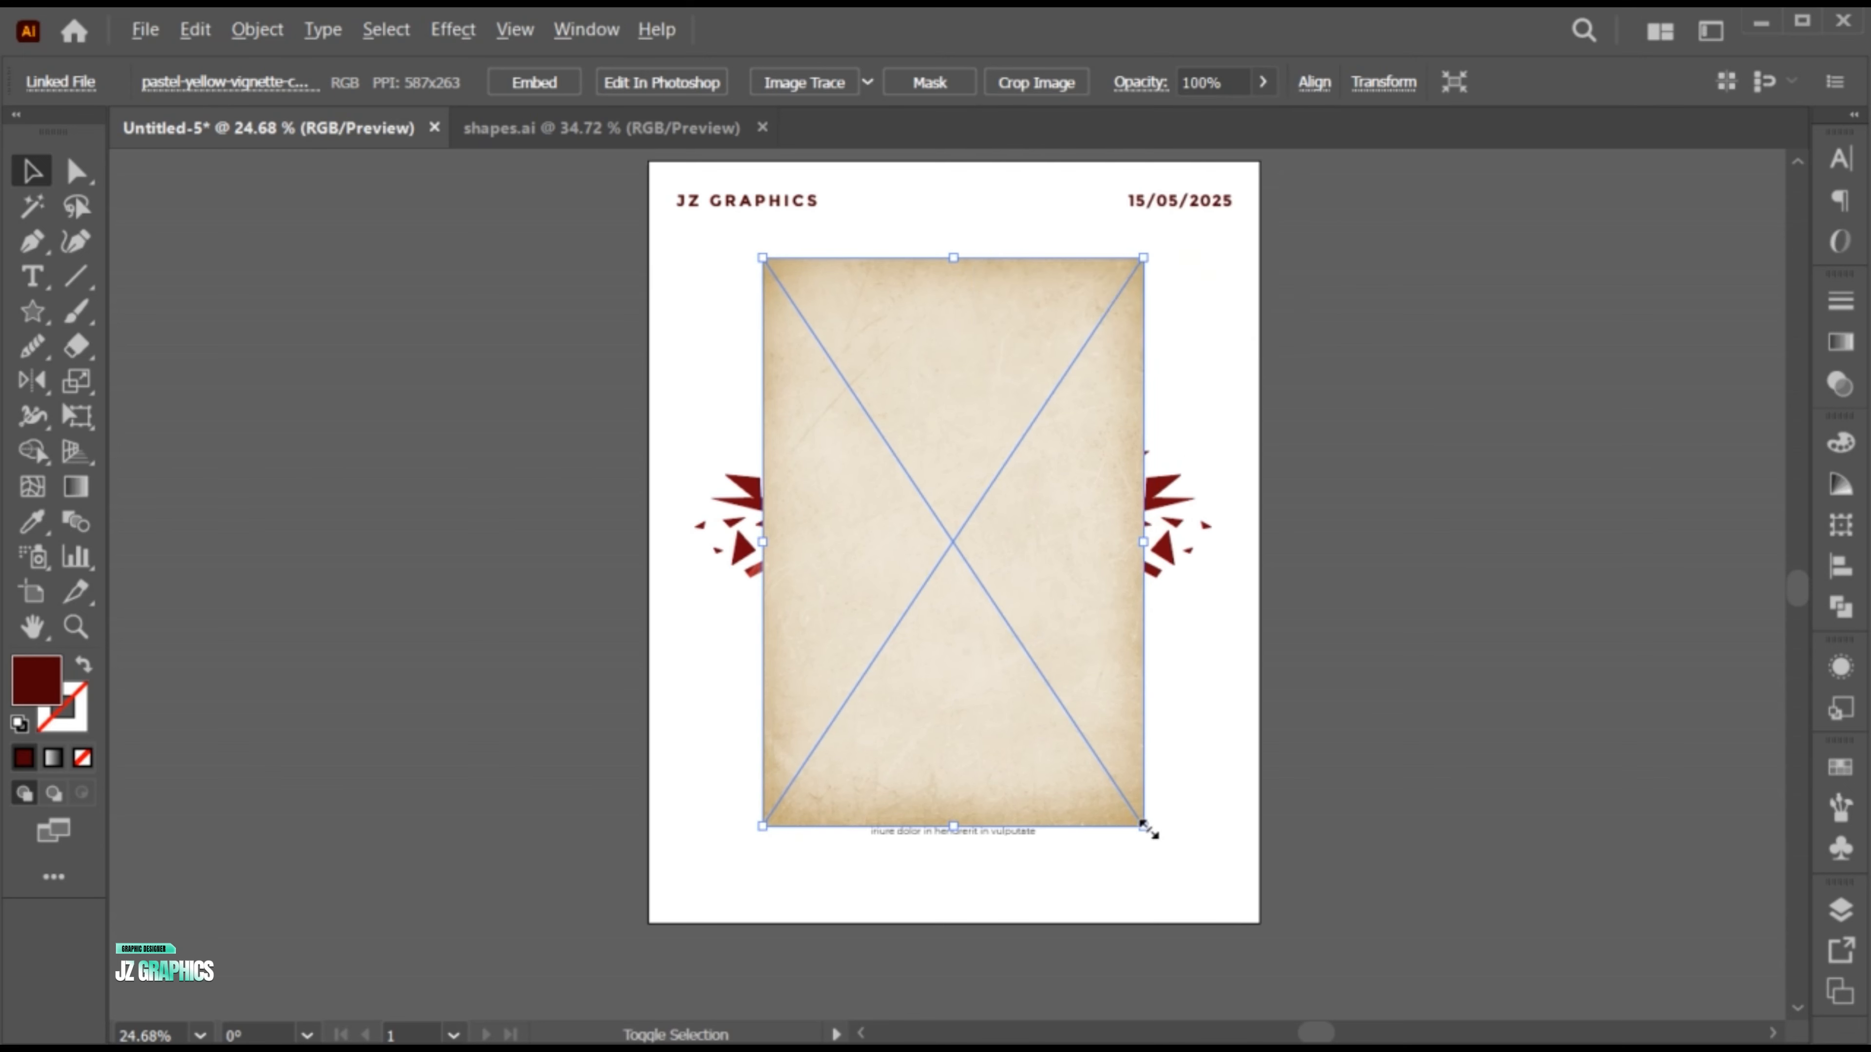
{"action": "left_click_drag", "start_coordinate": [1144, 827], "coordinate": [1212, 925]}
{"action": "left_click_drag", "start_coordinate": [1212, 549], "coordinate": [1261, 556]}
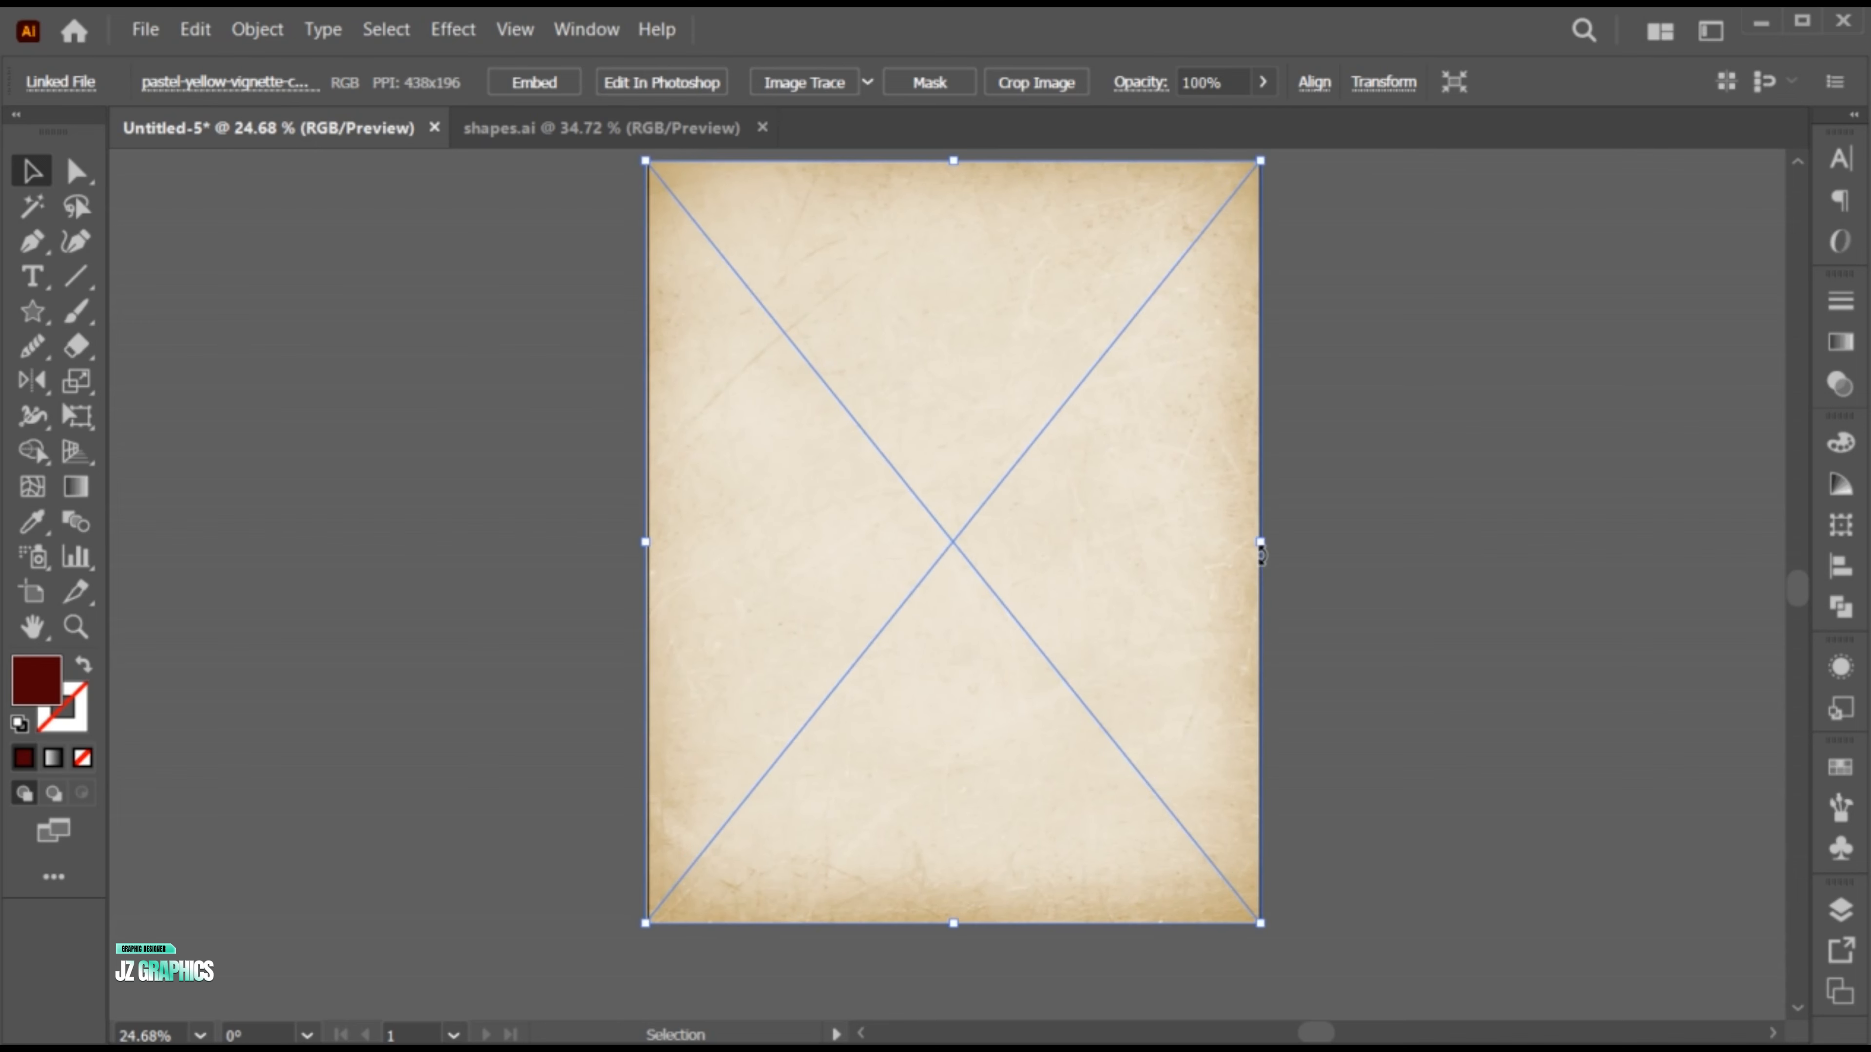
- Send the textured background image behind all other artwork and fit the artboard in the window
{"action": "right_click", "coordinate": [832, 254]}
{"action": "mouse_move", "coordinate": [1083, 601]}
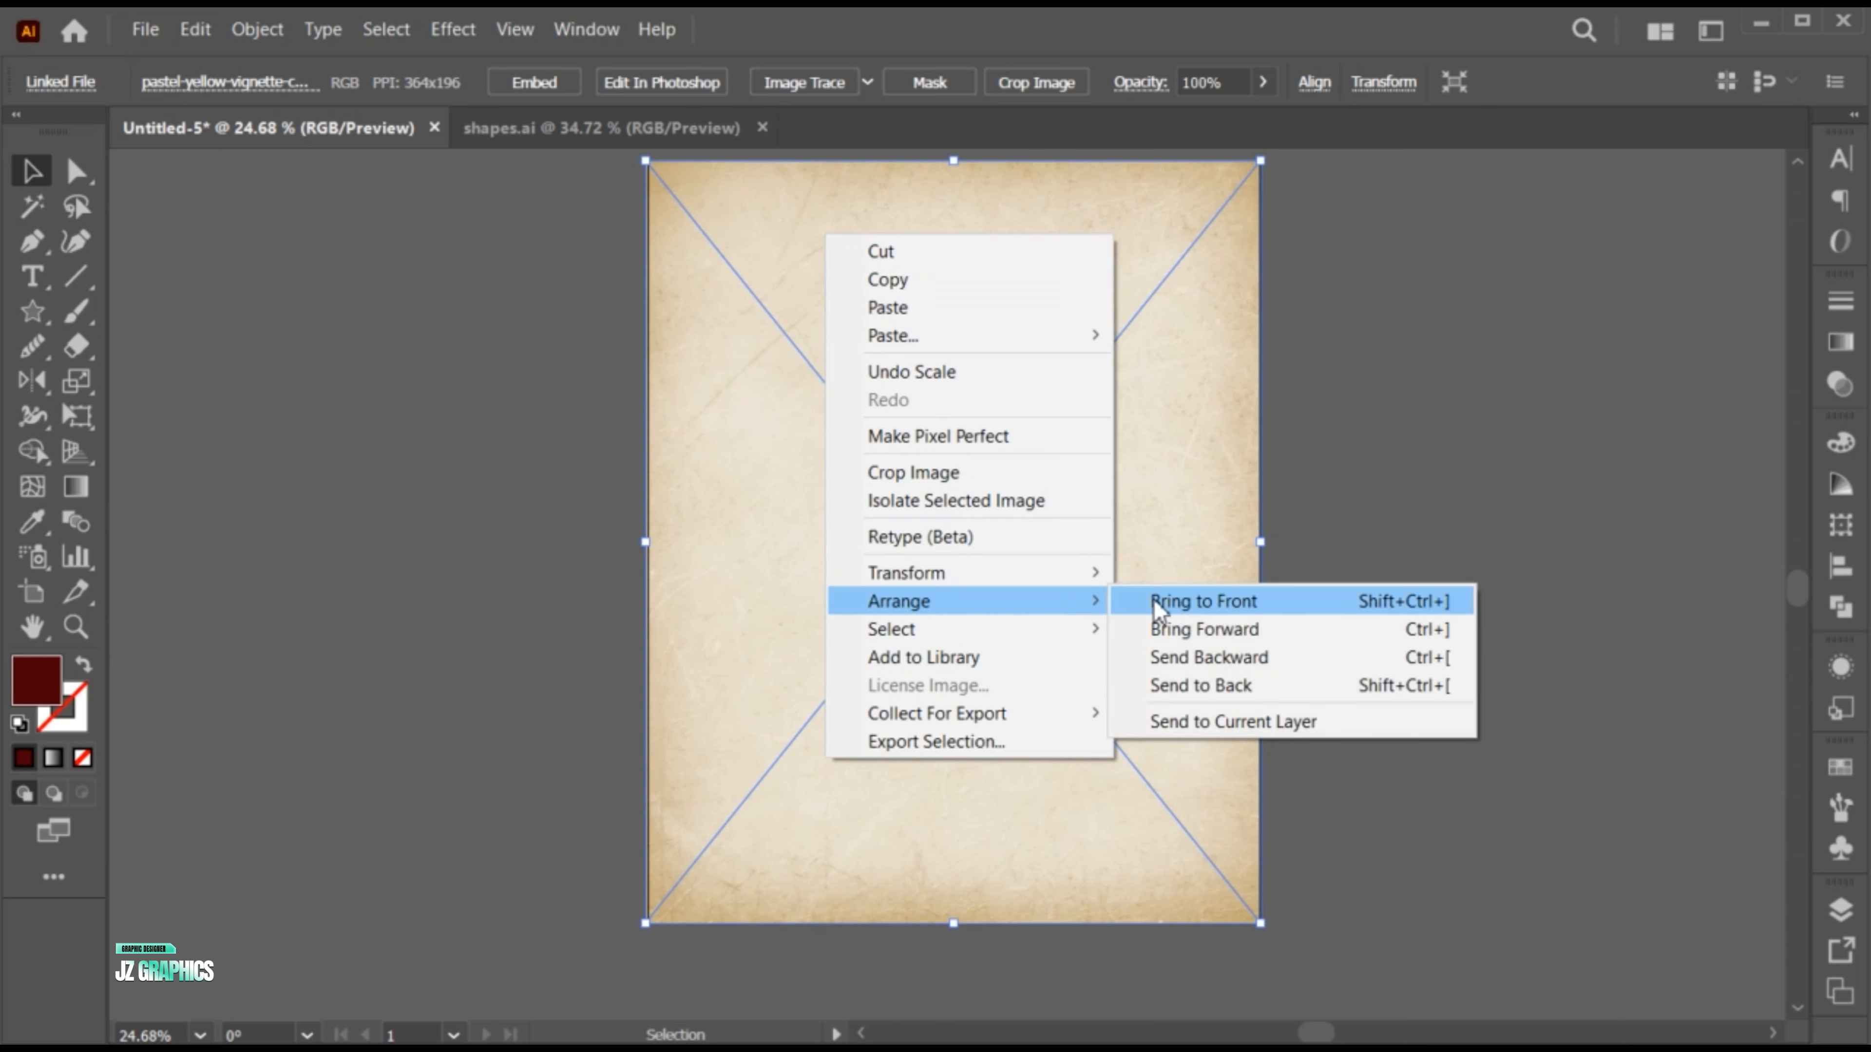
{"action": "left_click", "coordinate": [1188, 687]}
{"action": "key", "text": "a"}
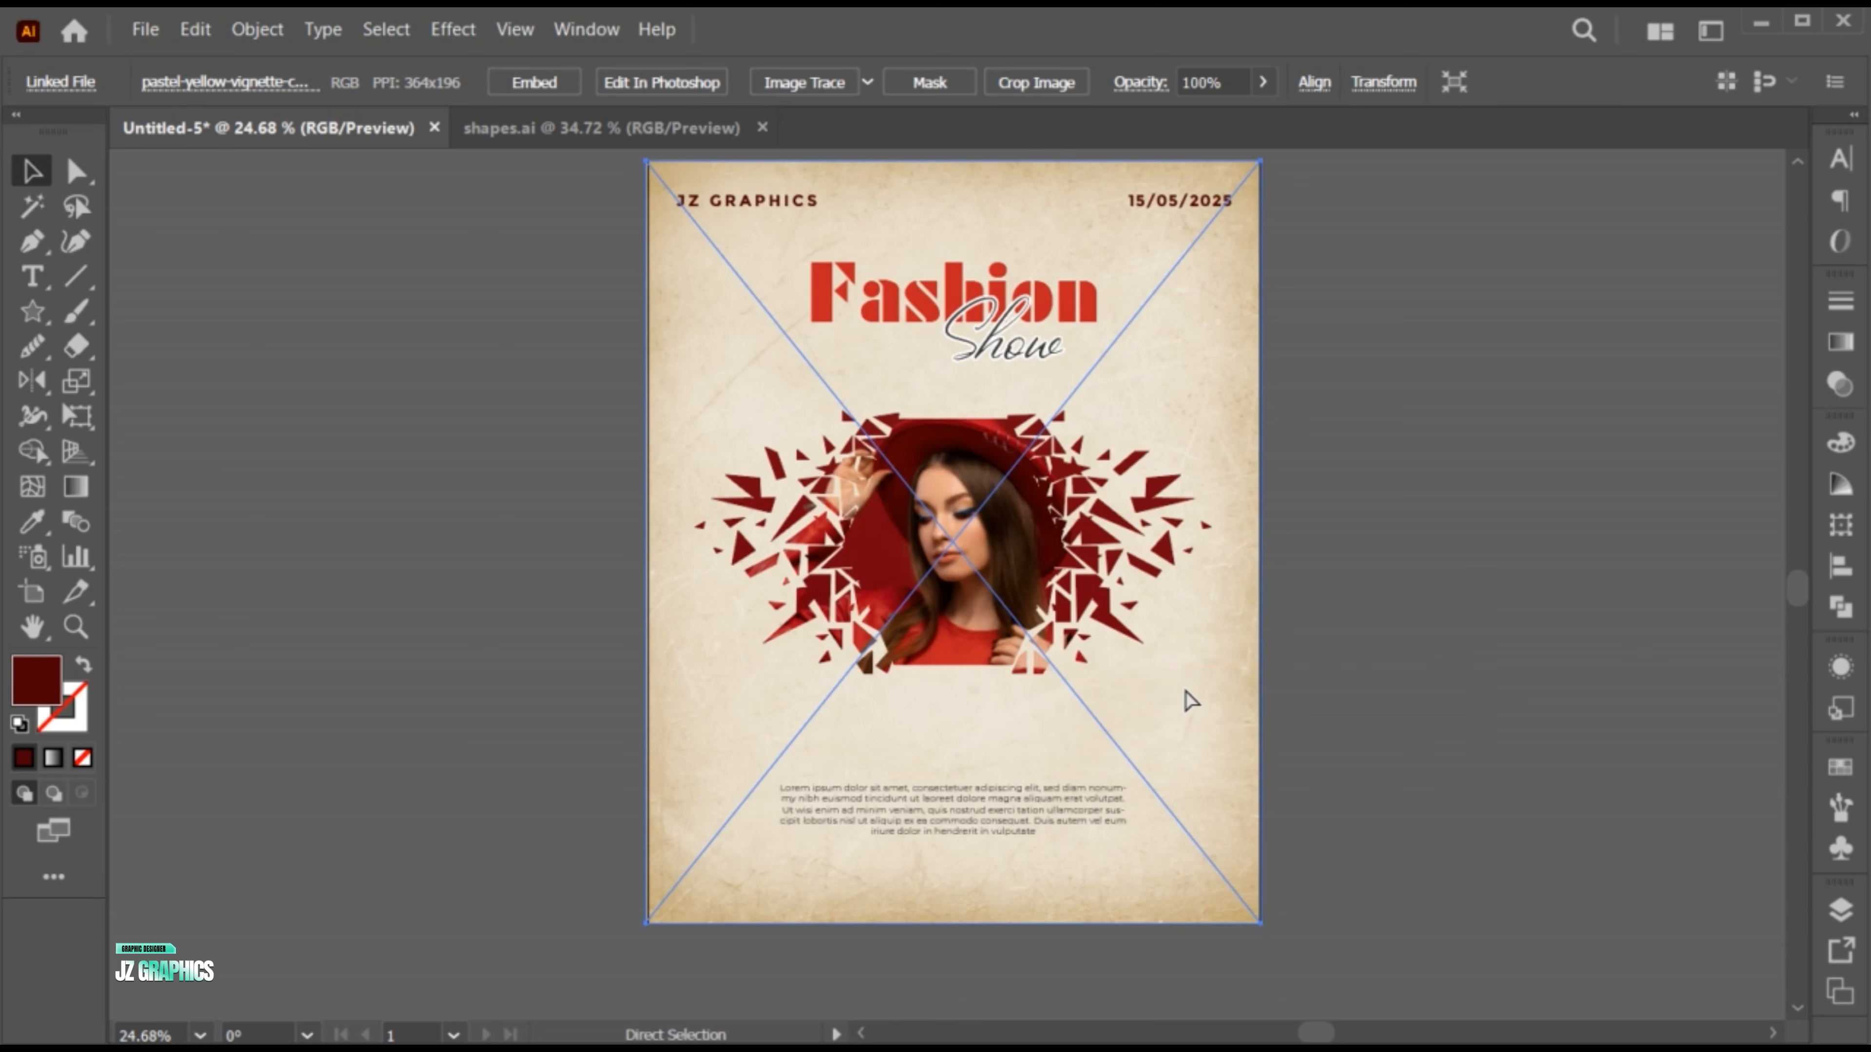
{"action": "key", "text": "ctrl+0"}
{"action": "key", "text": "v"}
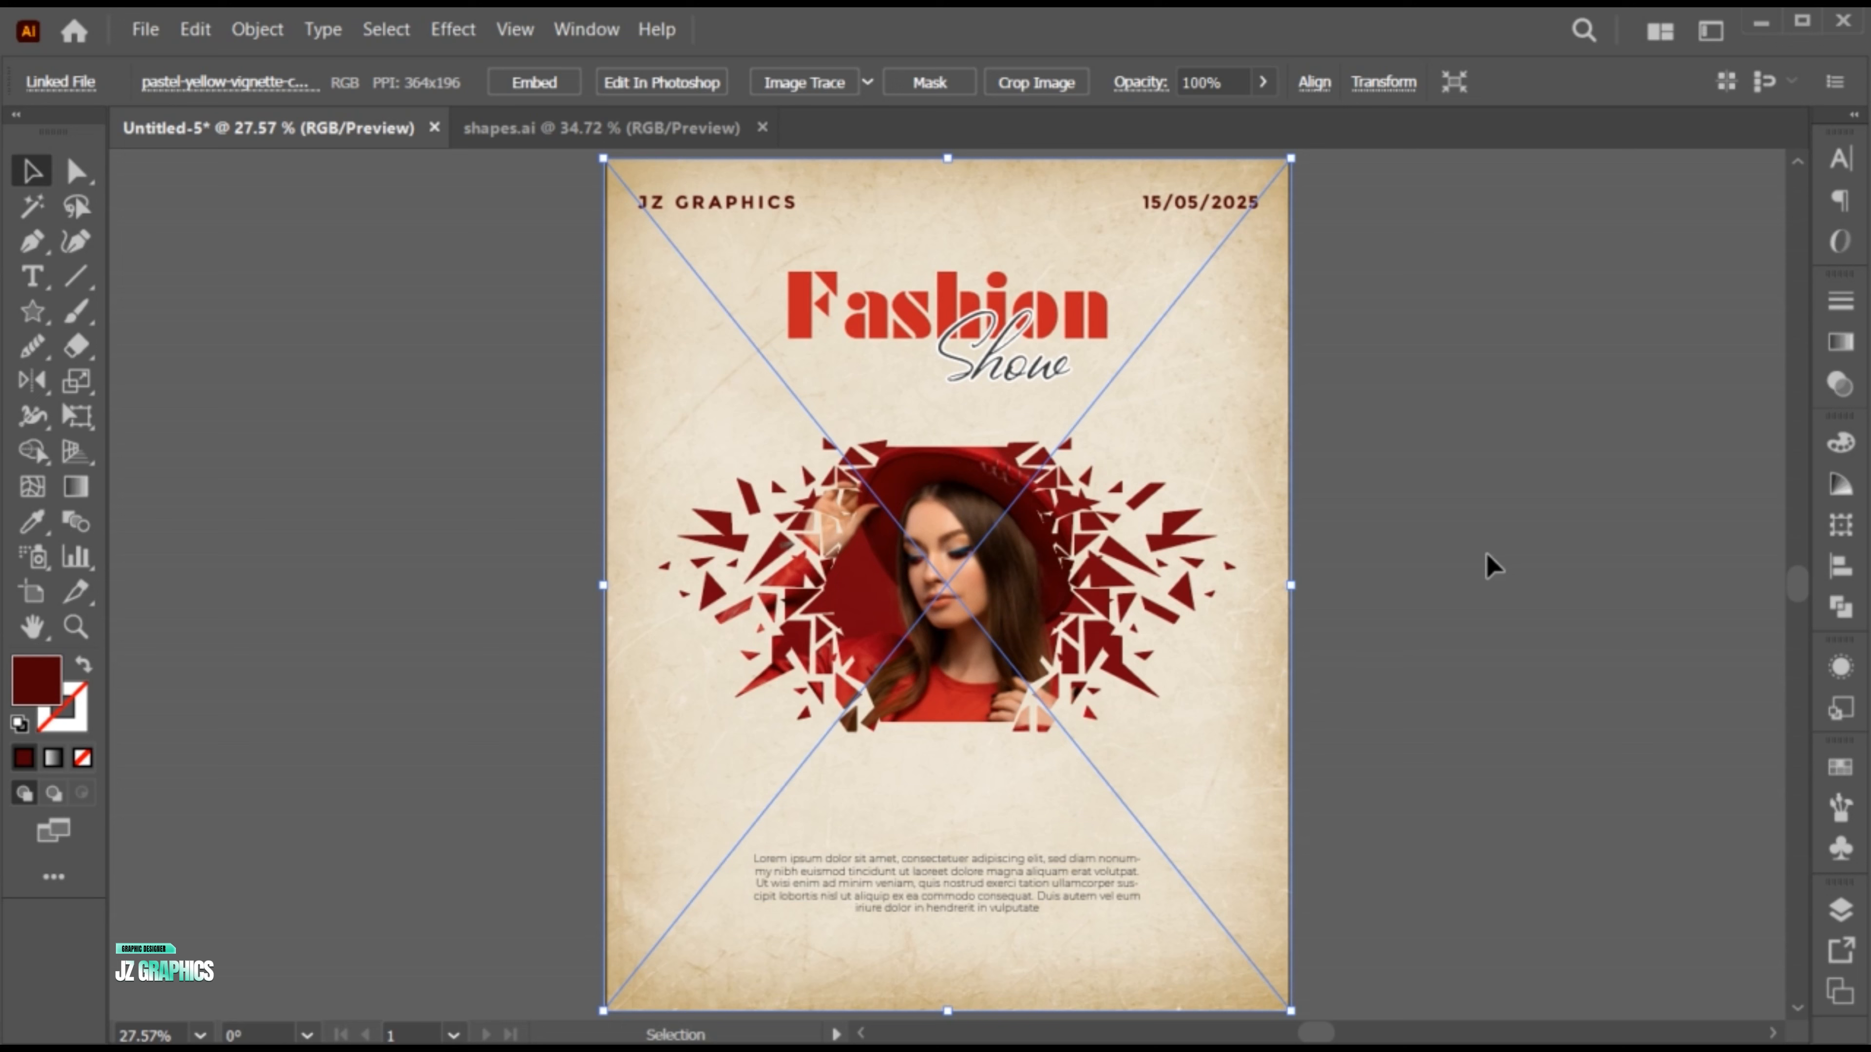
- Set the textured background image's opacity to 75% and deselect it
{"action": "left_click", "coordinate": [1840, 383]}
{"action": "left_click", "coordinate": [1771, 333]}
{"action": "left_click", "coordinate": [1692, 330]}
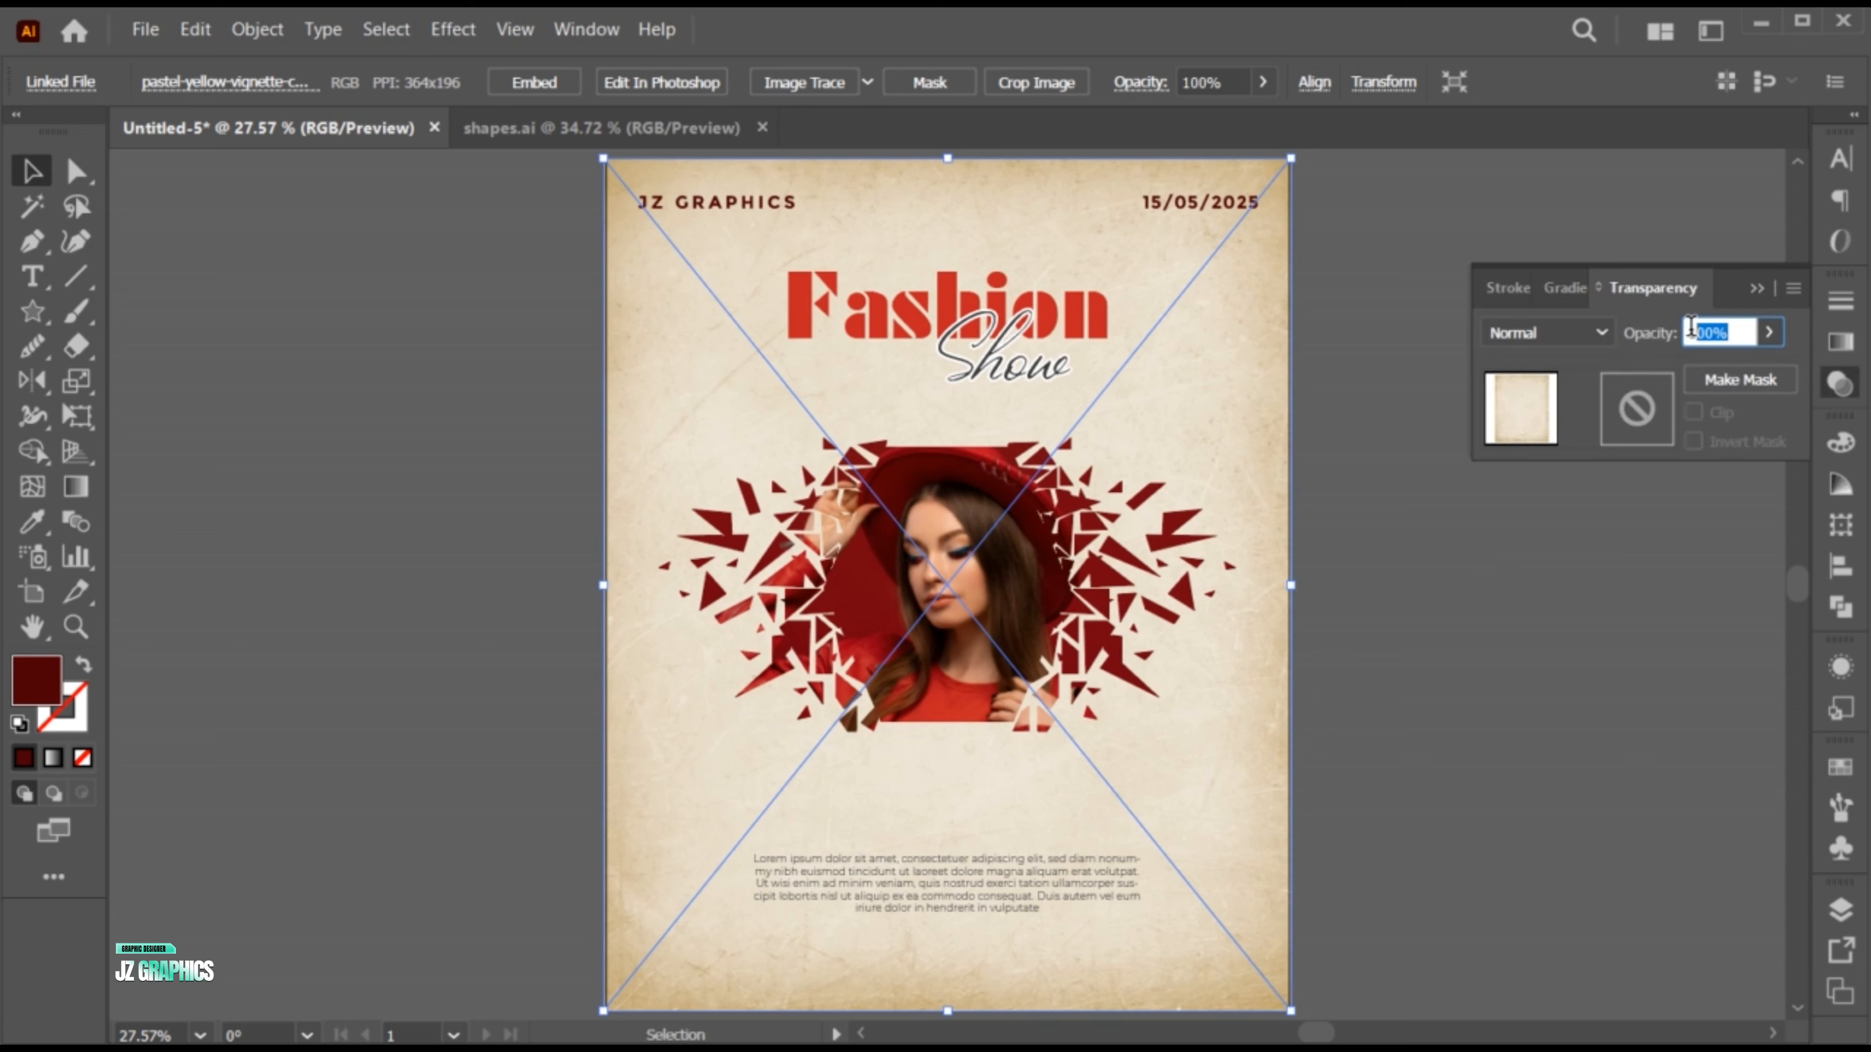
{"action": "type", "text": "75"}
{"action": "key", "text": "Return"}
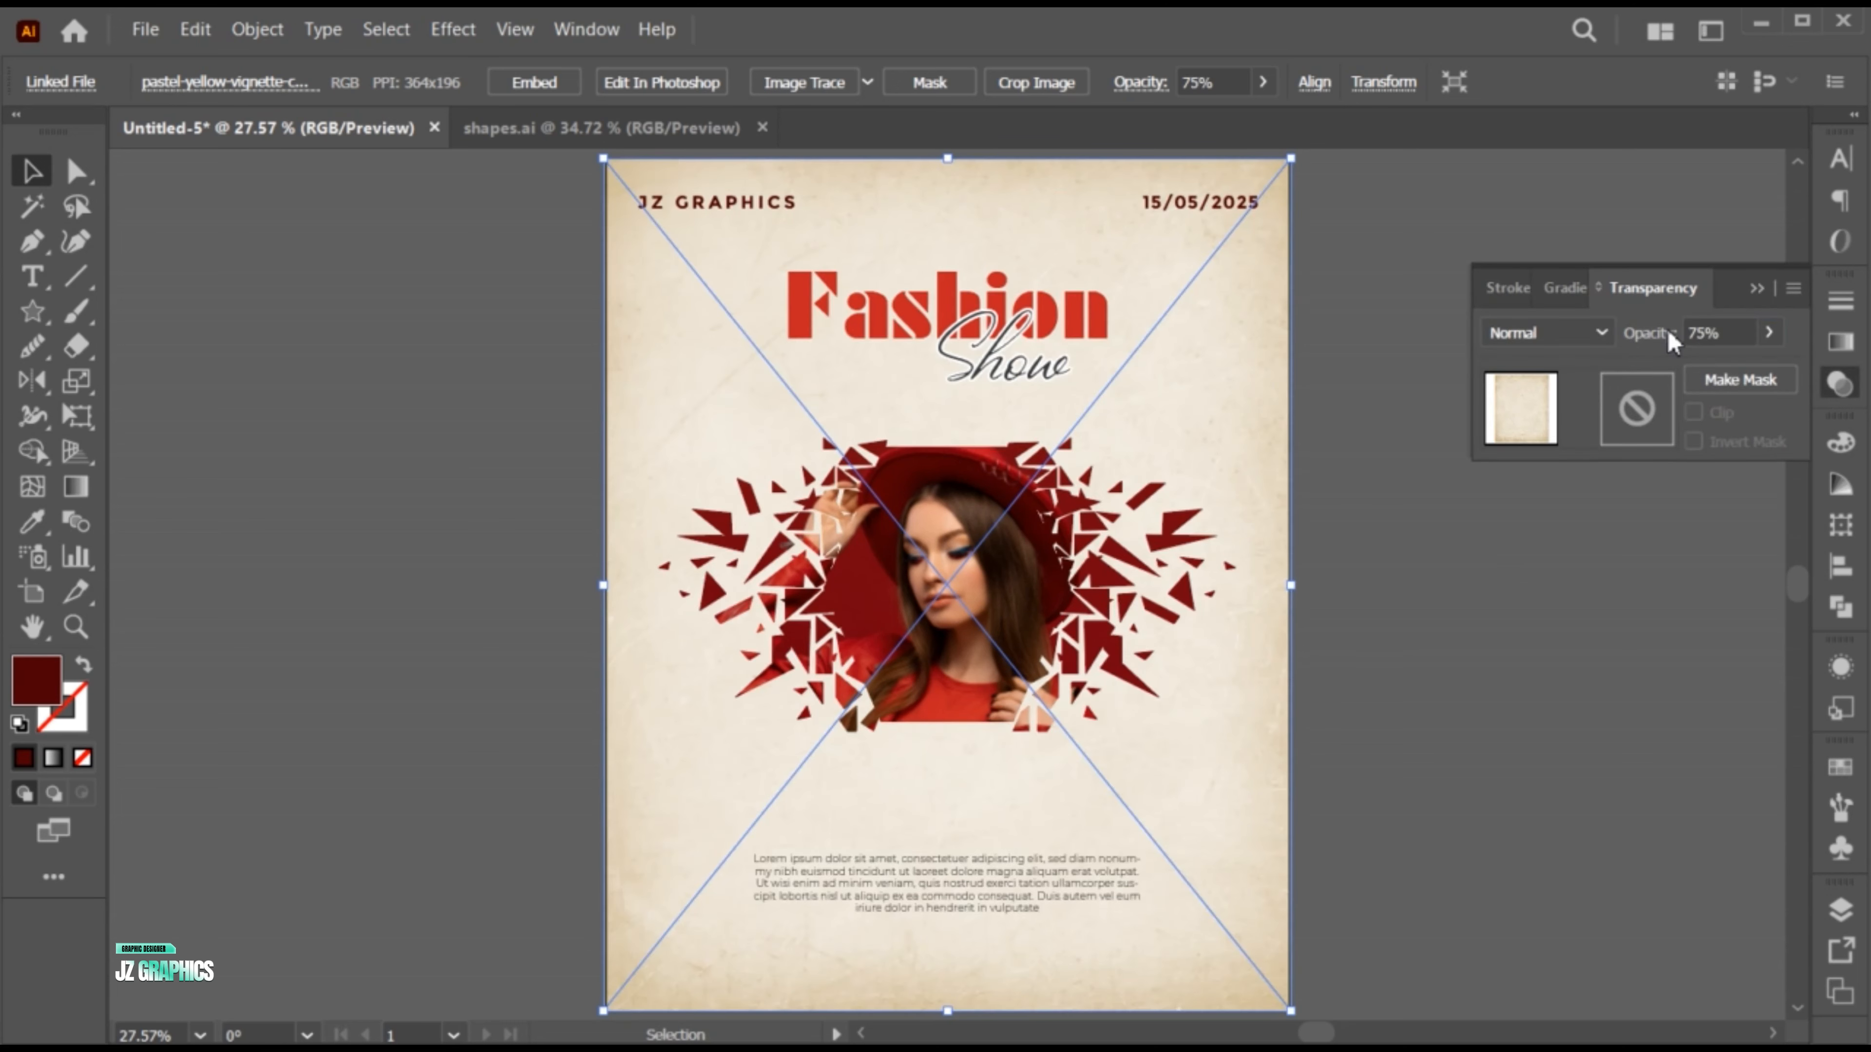
{"action": "left_click", "coordinate": [1754, 289]}
{"action": "left_click", "coordinate": [1364, 838]}
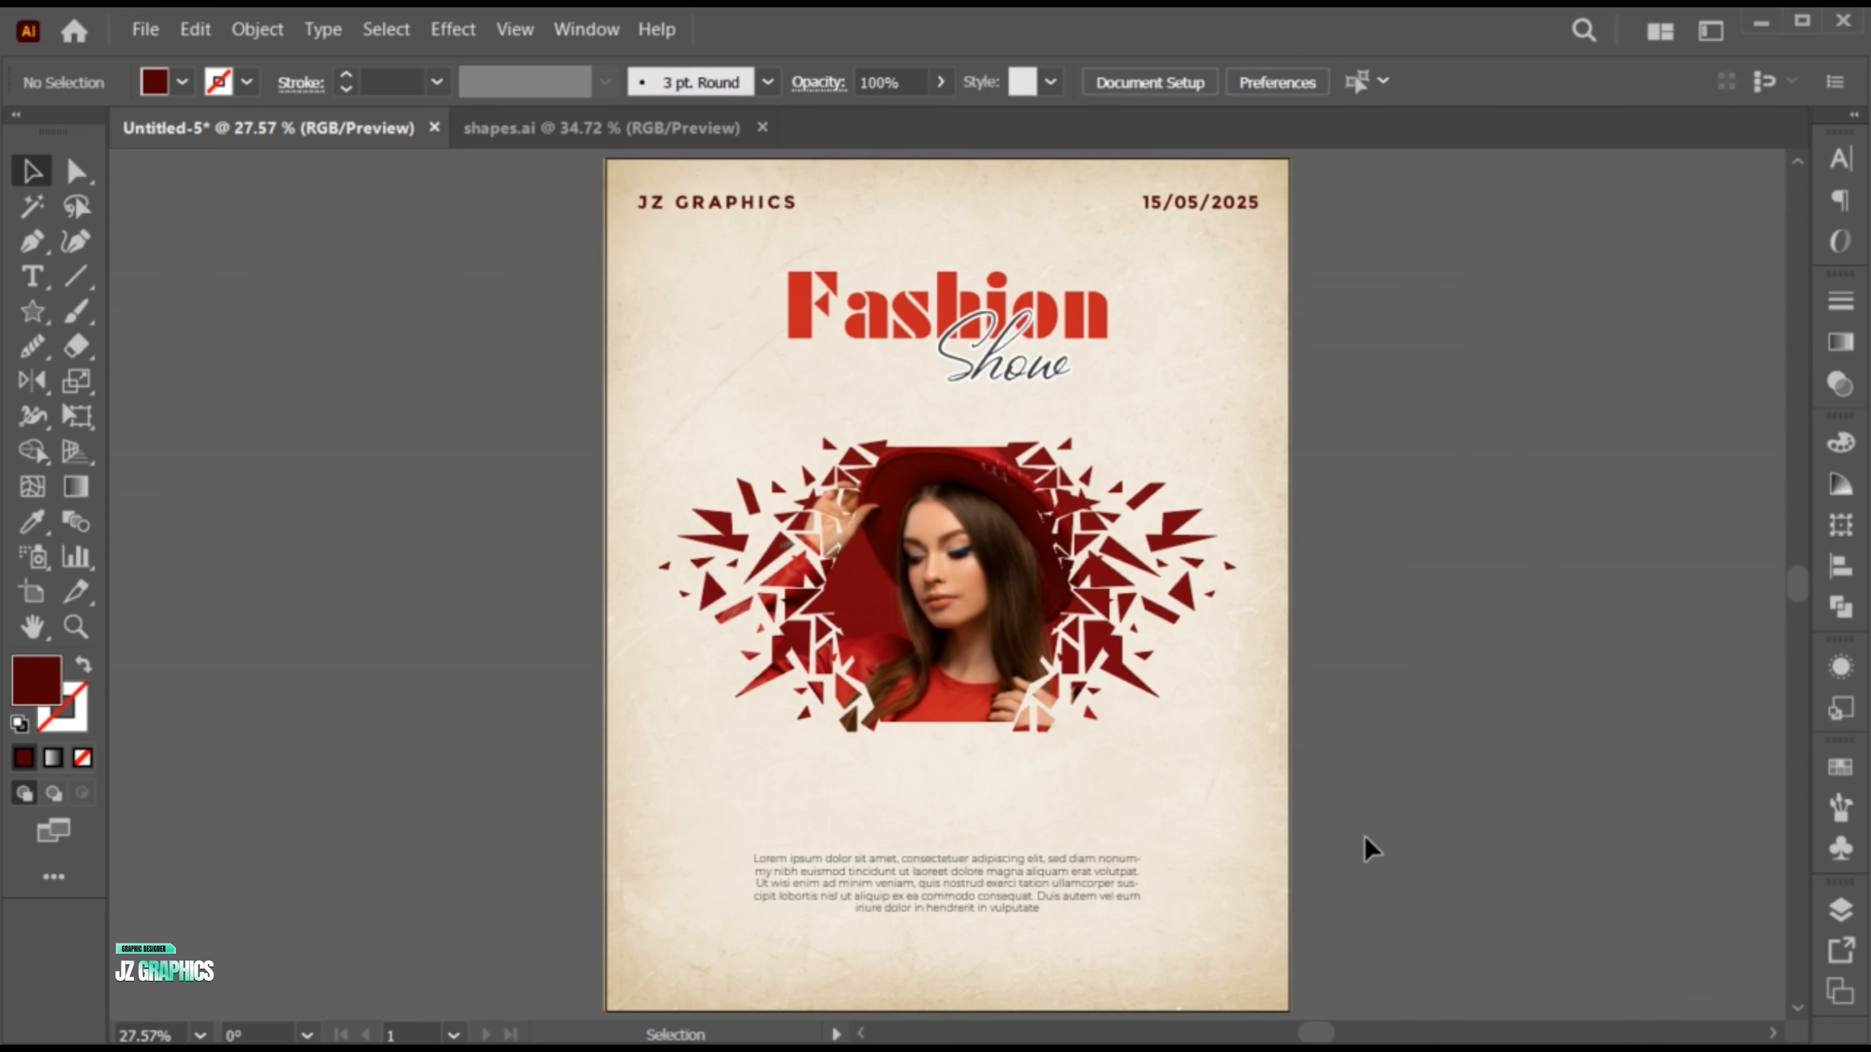
- Recolour the white outline of the word "Show" with the beige sampled from the textured background
{"action": "left_click", "coordinate": [992, 366]}
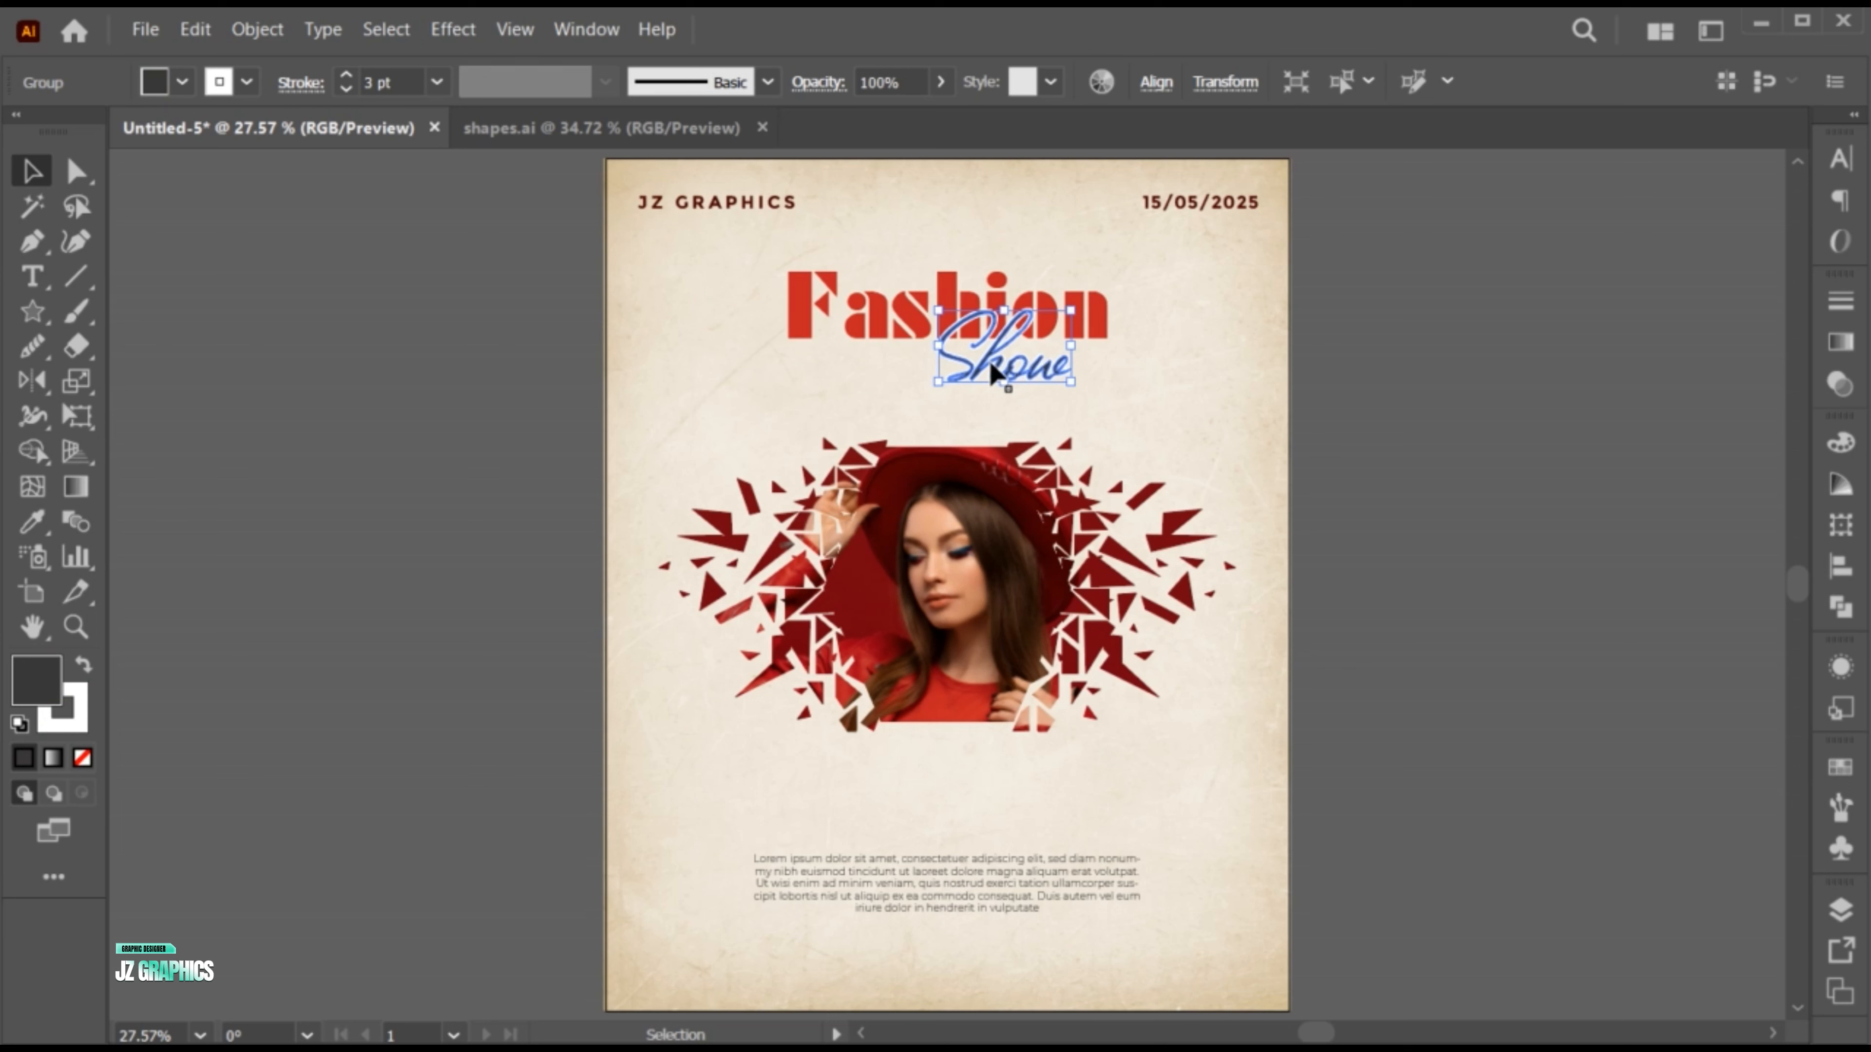
{"action": "key", "text": "i"}
{"action": "left_click", "coordinate": [860, 390]}
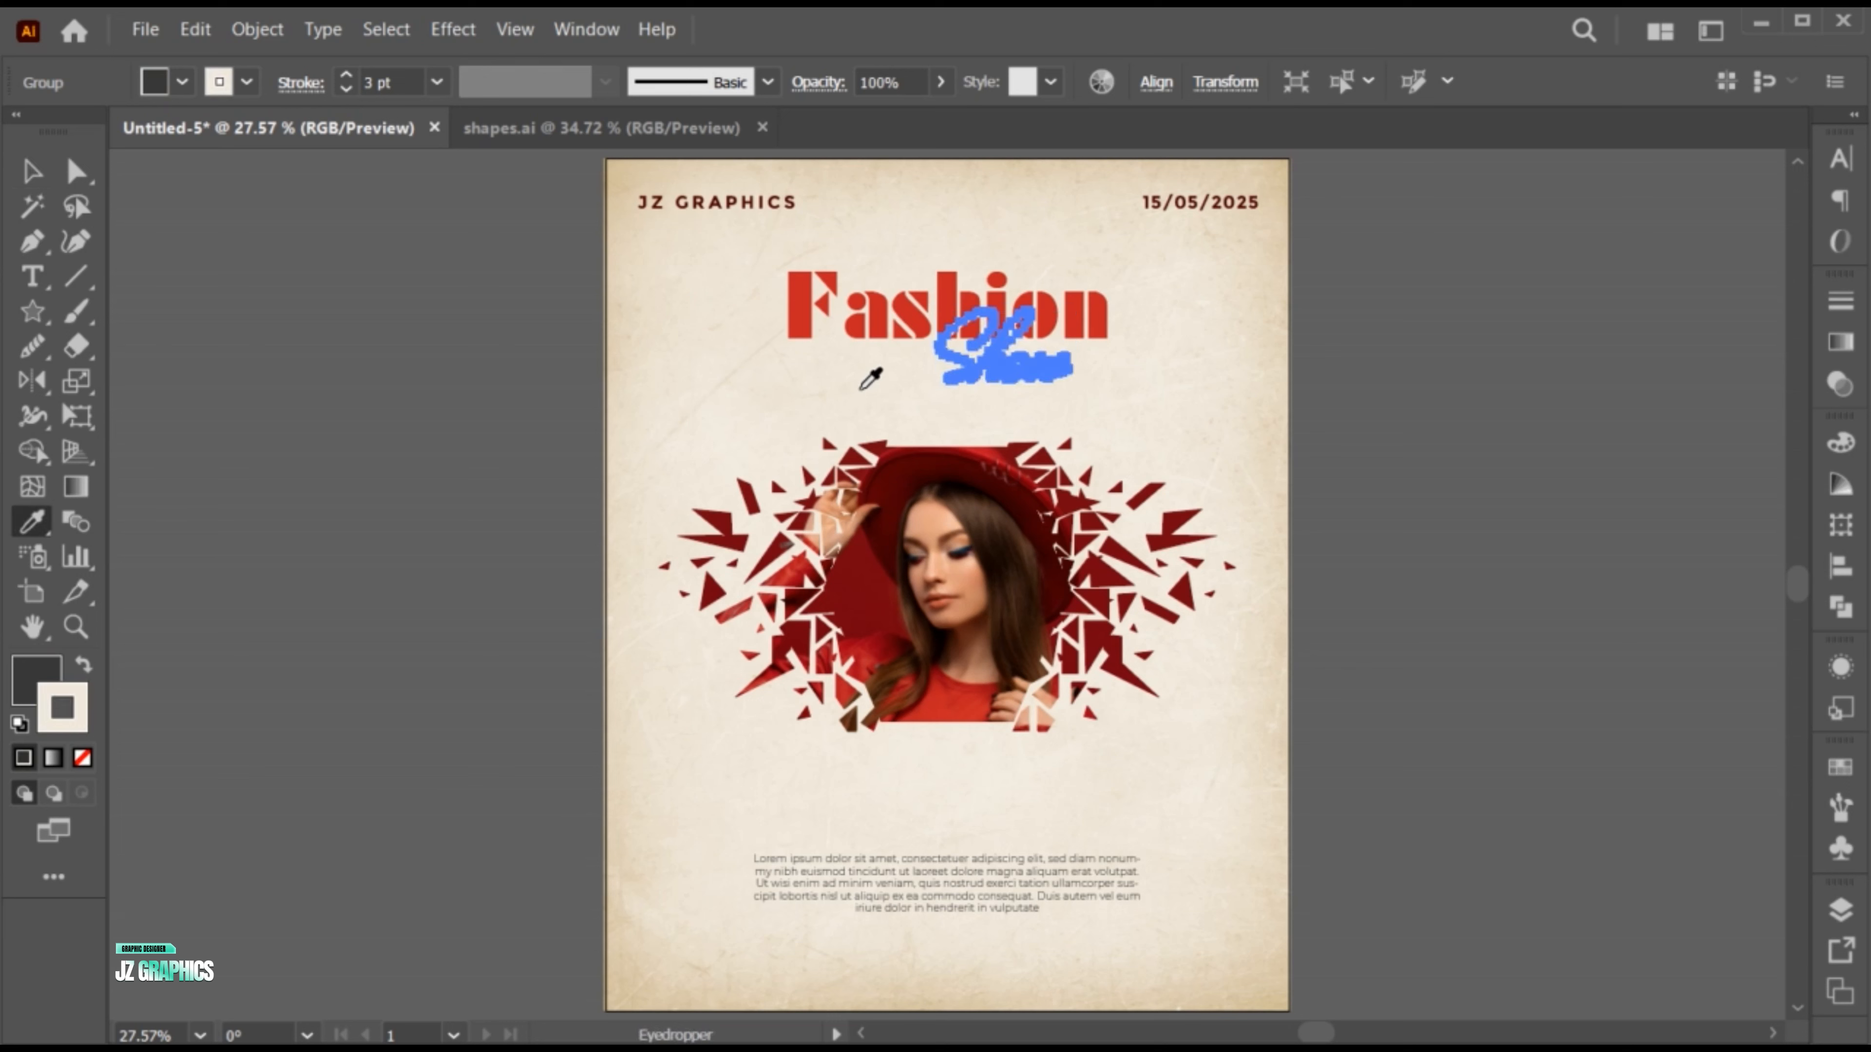
{"action": "key", "text": "v"}
{"action": "left_click", "coordinate": [1411, 815]}
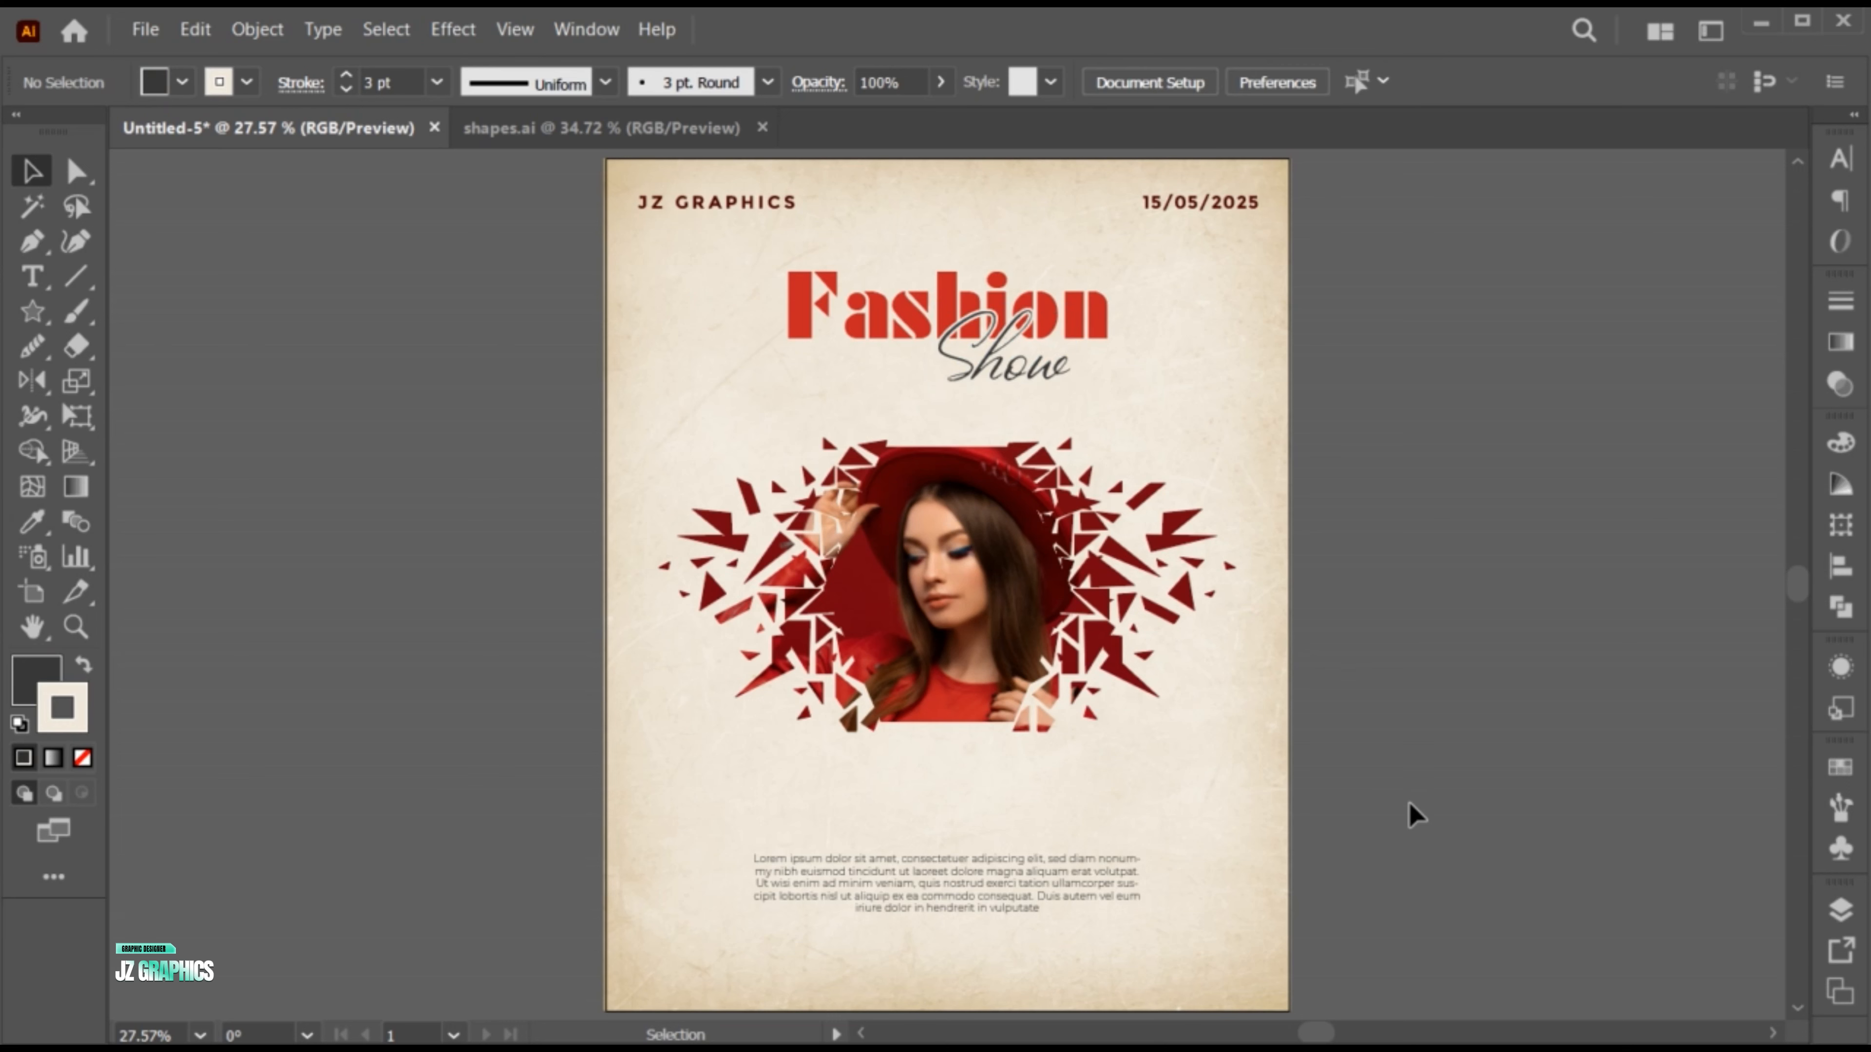